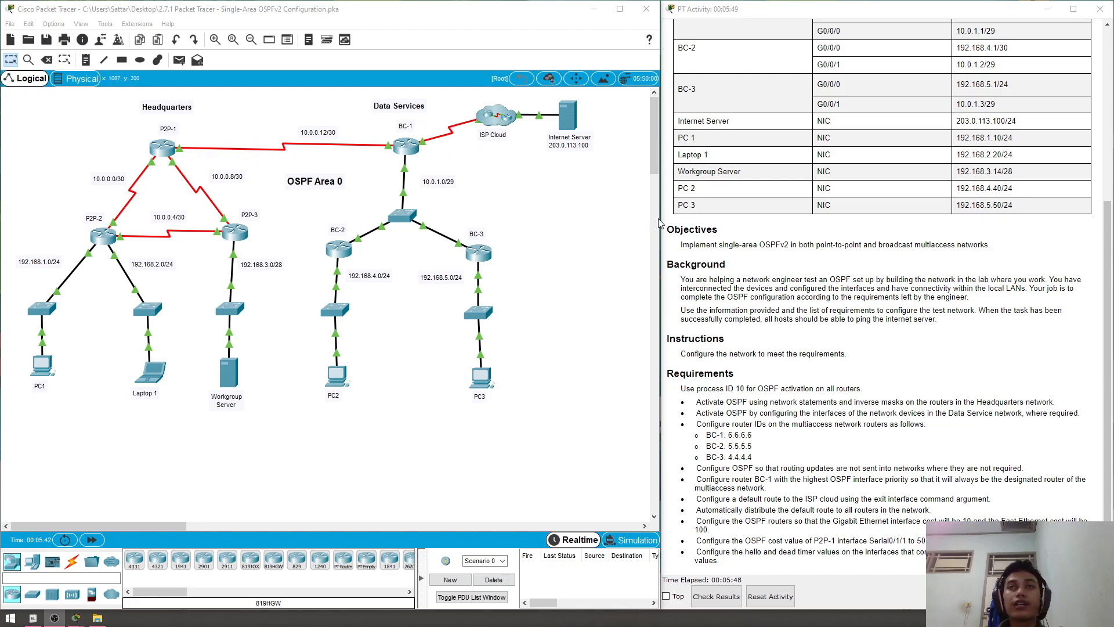
- Review the addressing table, objectives and OSPF requirements in the activity instructions
scroll(838, 293, up, 3)
scroll(838, 294, up, 8)
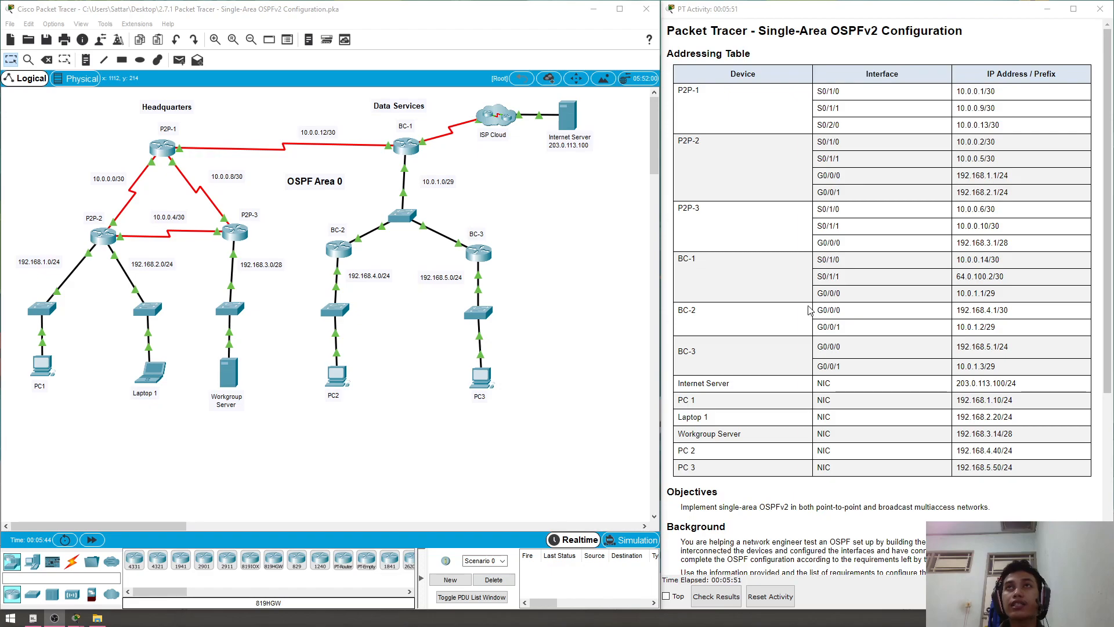
scroll(813, 309, down, 6)
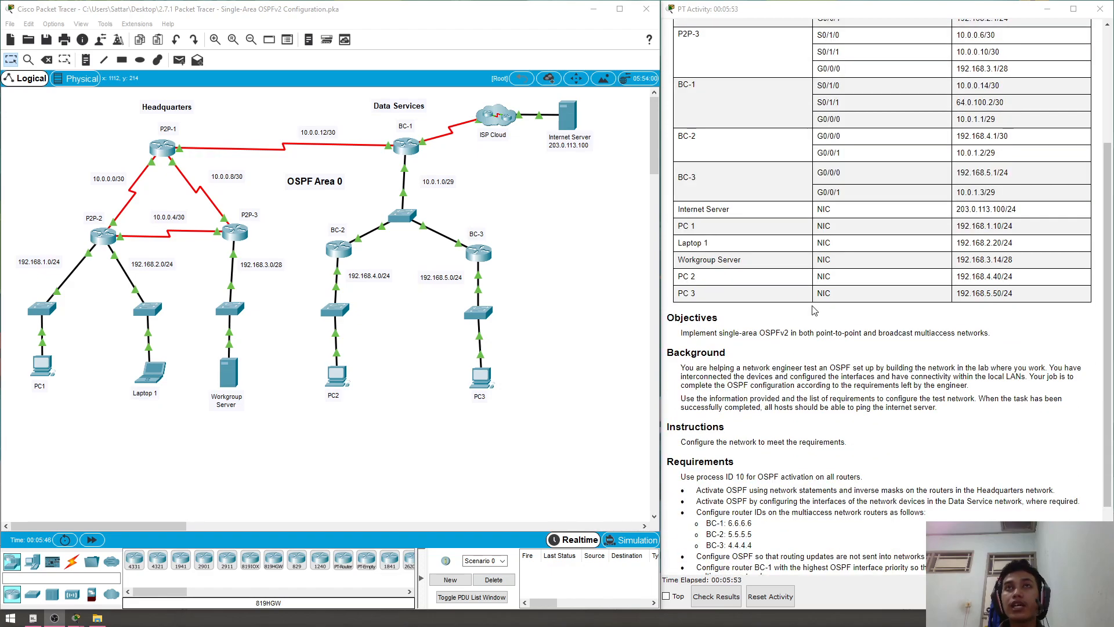
scroll(803, 314, down, 1)
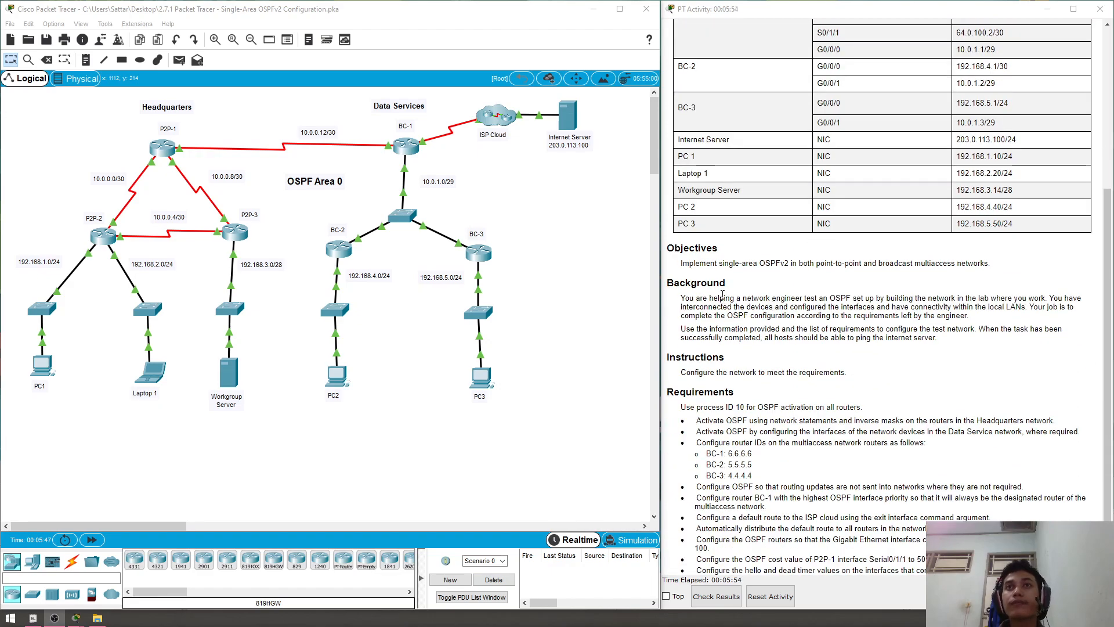
drag(682, 264, 736, 264)
click(700, 265)
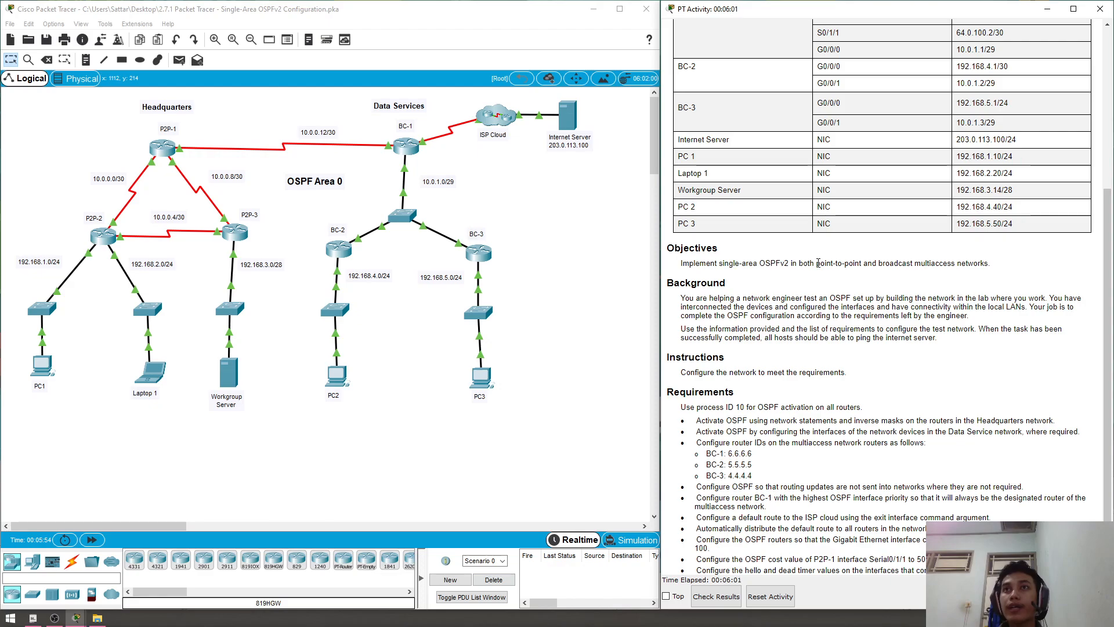
drag(853, 264, 884, 264)
click(886, 264)
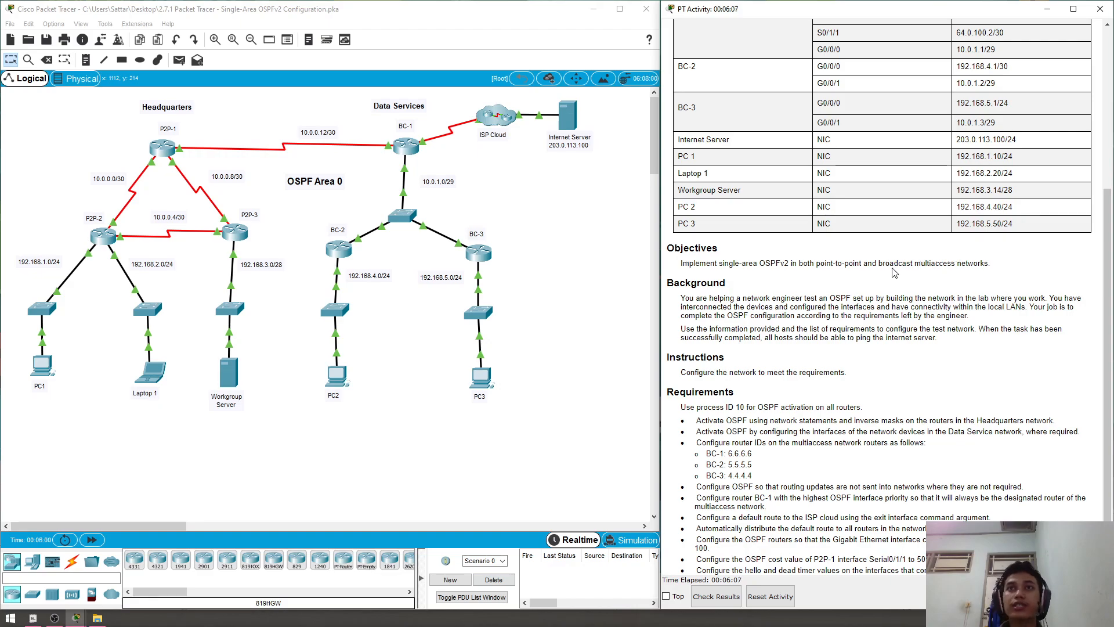
scroll(892, 270, down, 1)
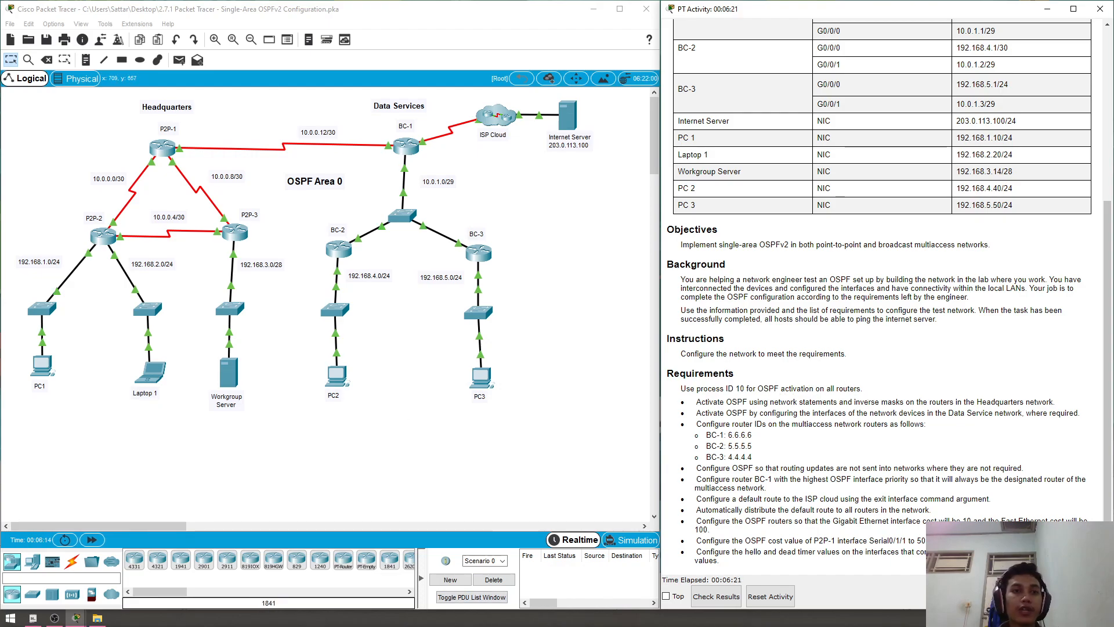
- Open router P2P-1's command line, enter global configuration mode and start OSPF process 10
click(162, 149)
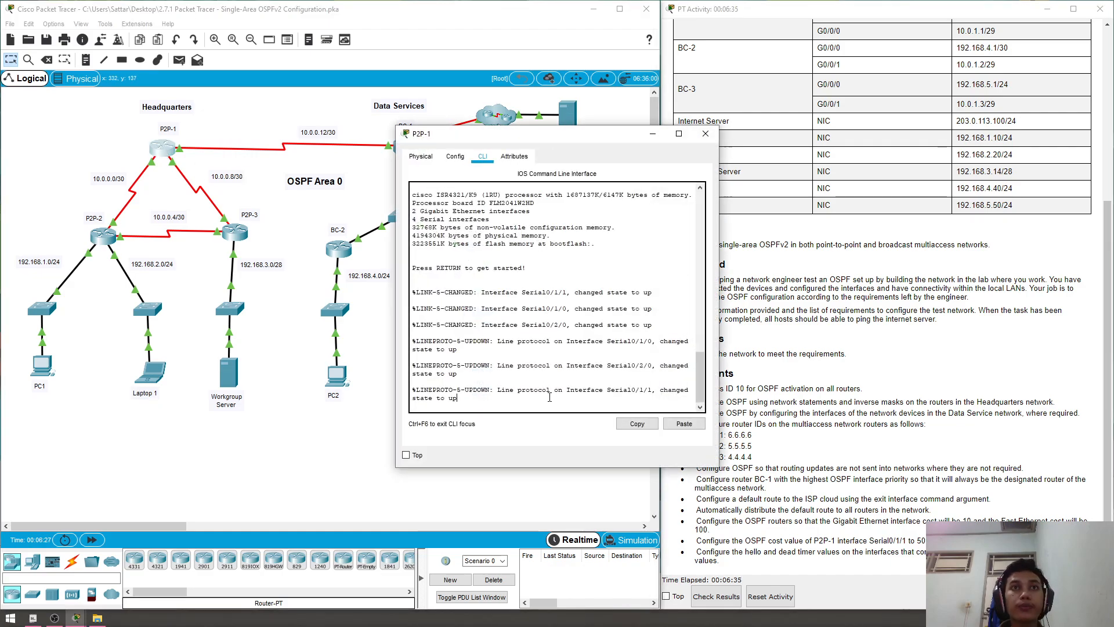
key(Return)
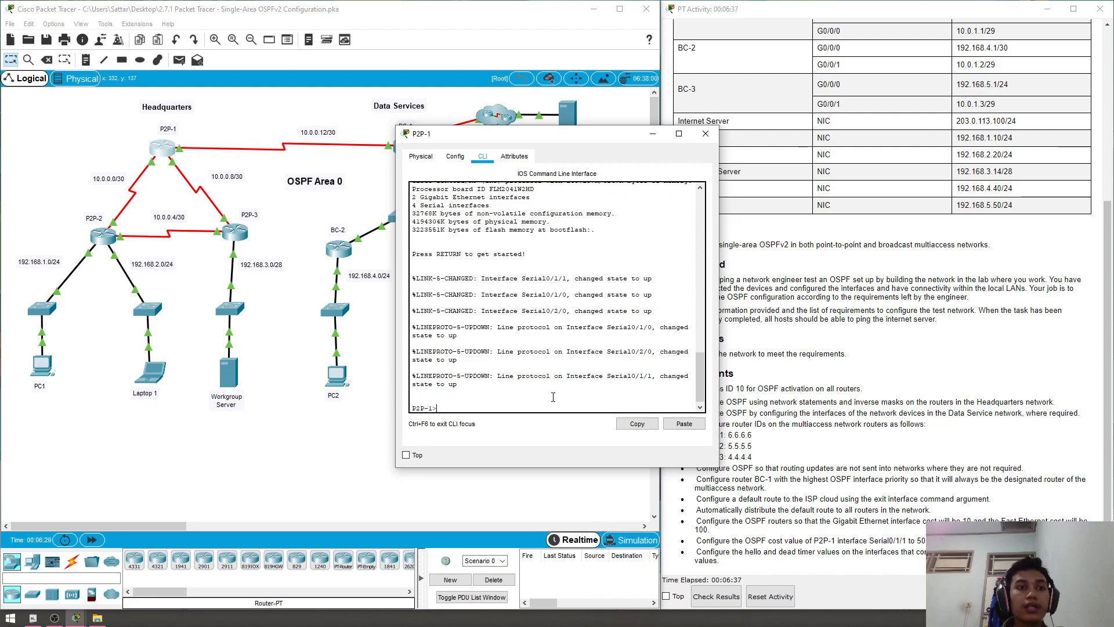
text(en)
key(Return)
text(conf t)
key(Return)
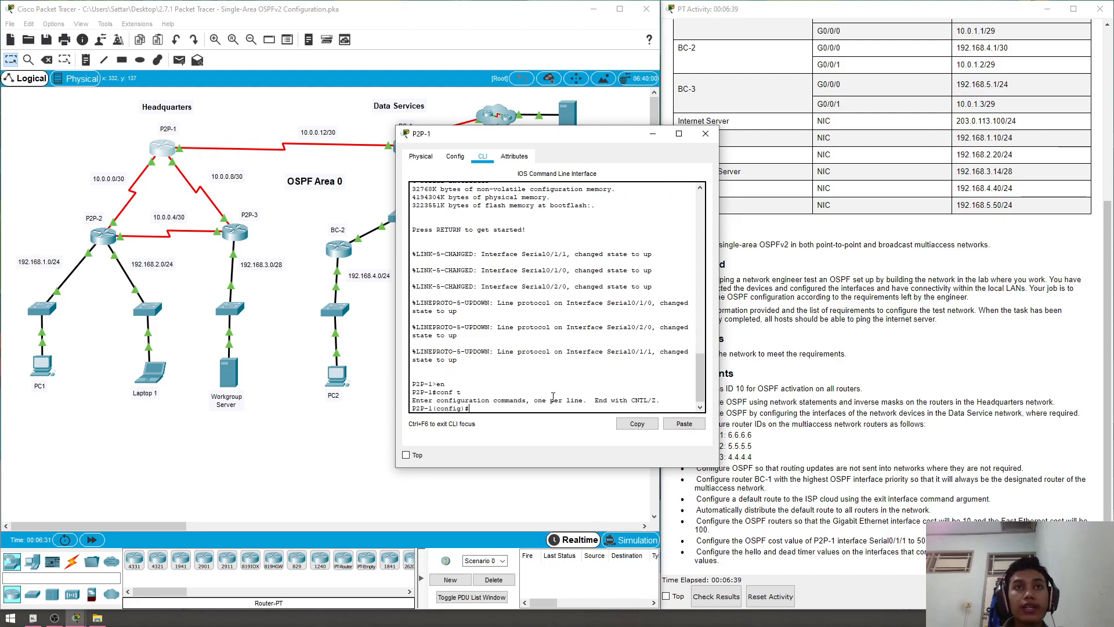
text(router ospf)
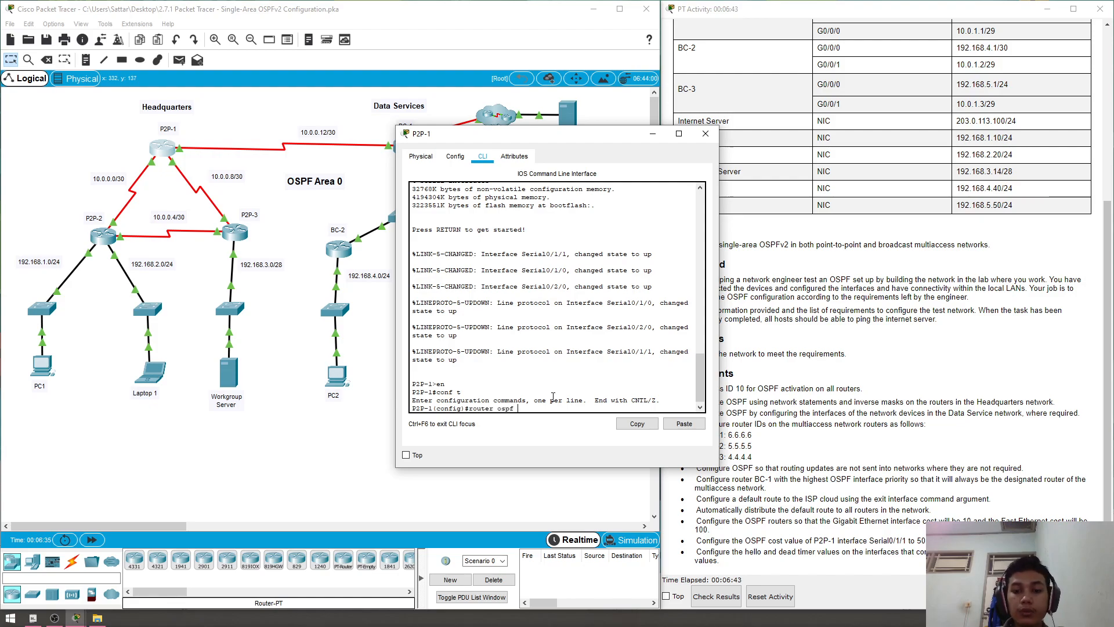
text( 10)
key(Return)
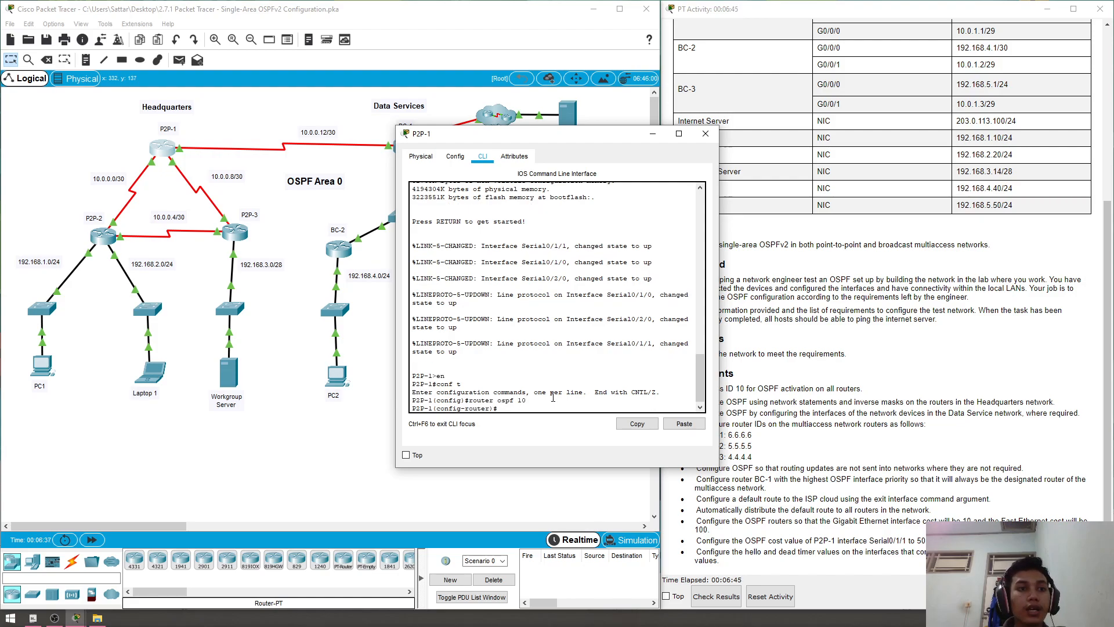
- Advertise network 10.0.0.0 with wildcard mask 0.0.0.3 in OSPF area 0 on P2P-1
text(network 10.0.0.0)
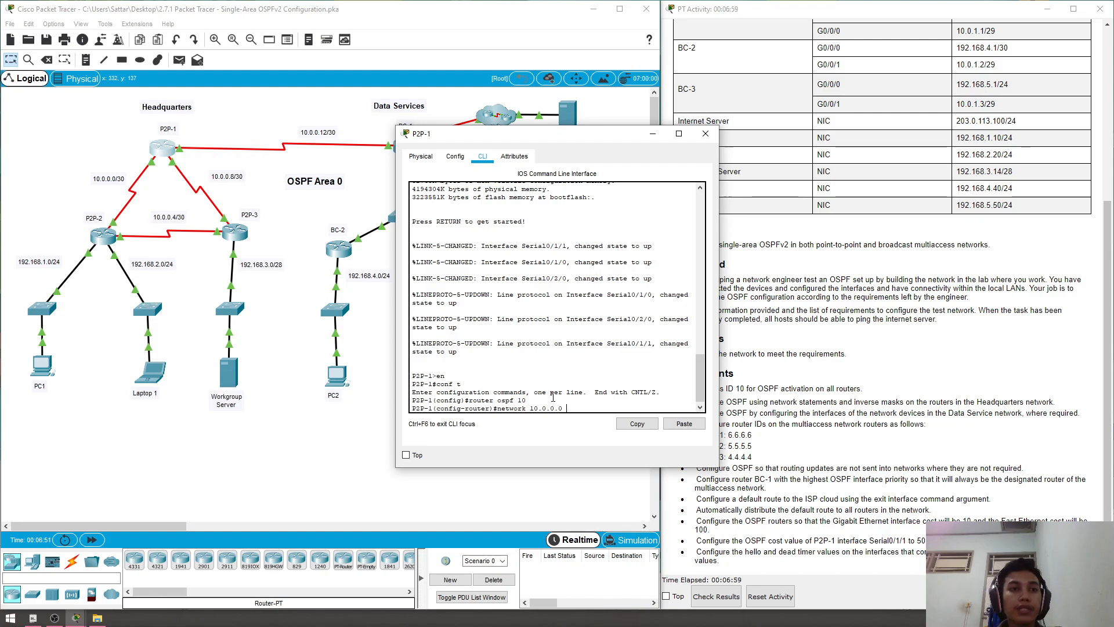
text(0.0.0.3)
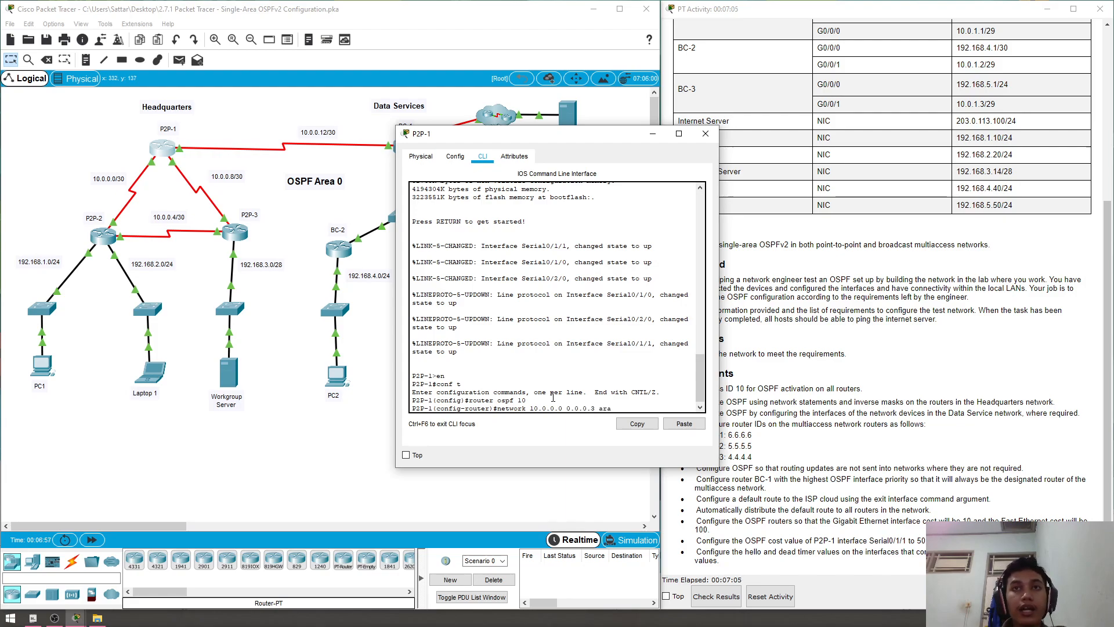
text( area 0)
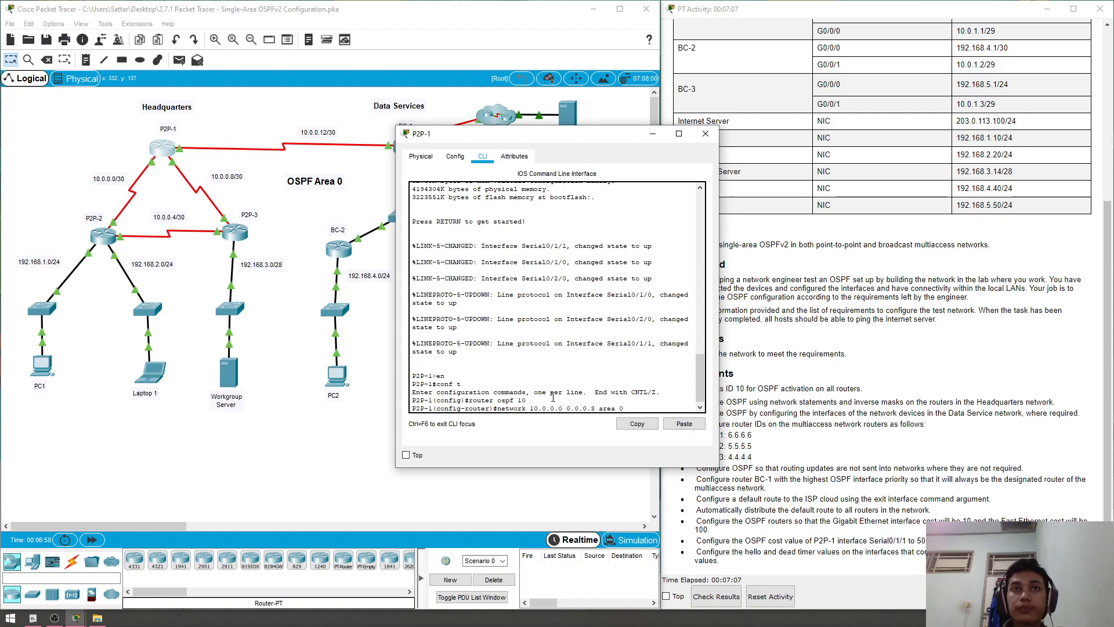
key(Return)
- Reuse the previous network statement to advertise 10.0.0.8 with wildcard mask 0.0.0.3 in area 0 on P2P-1
key(Up)
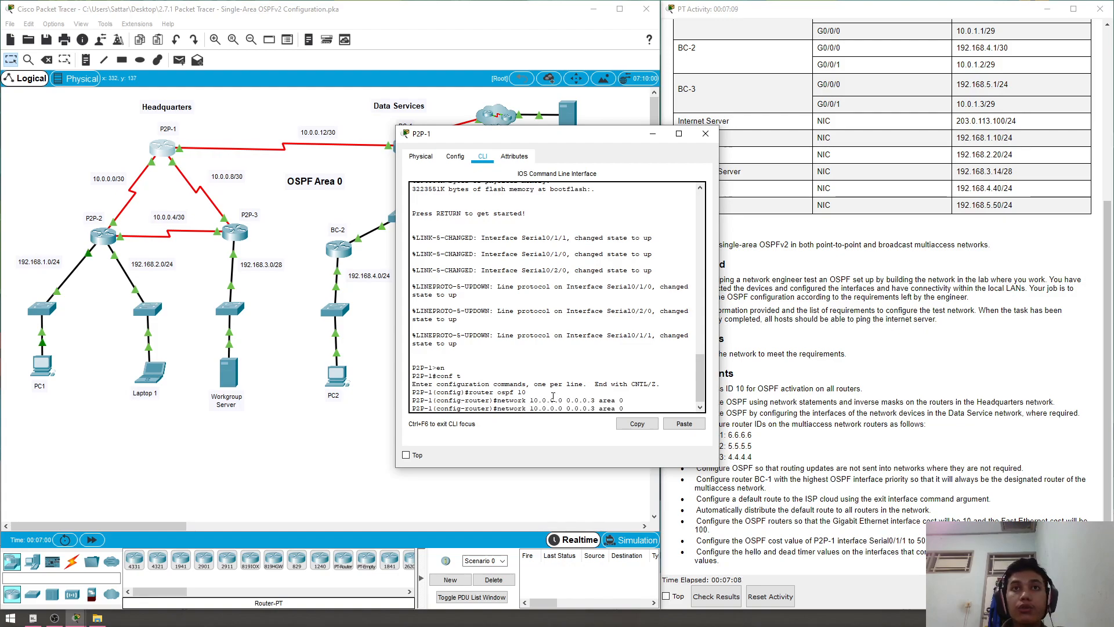
key(Left)
key(Left)
key(Left)
key(Left)
key(Left)
key(Left)
key(Left)
key(Left)
key(Left)
key(Left)
key(Left)
key(Left)
key(Left)
key(Left)
key(Left)
key(BackSpace)
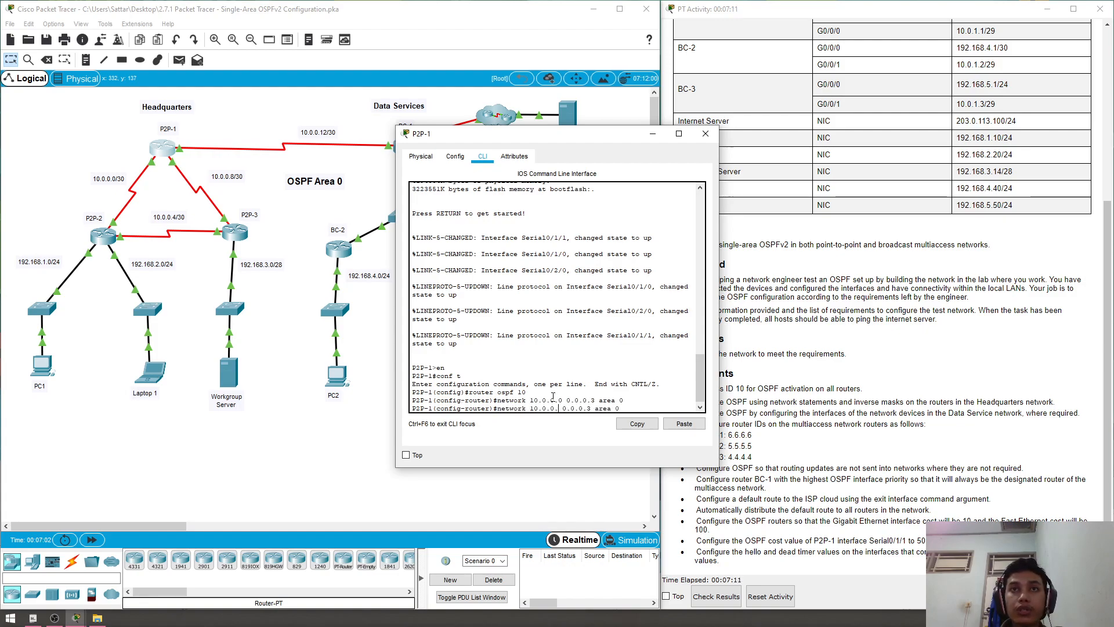
text(8)
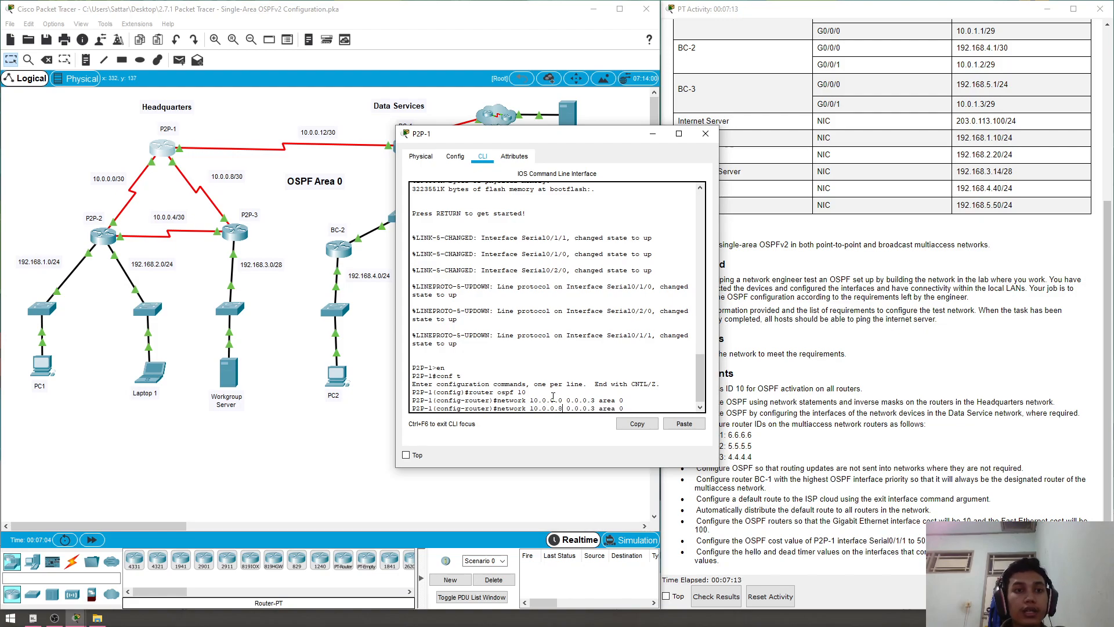
key(Right)
key(Right)
key(Right)
key(Right)
key(Right)
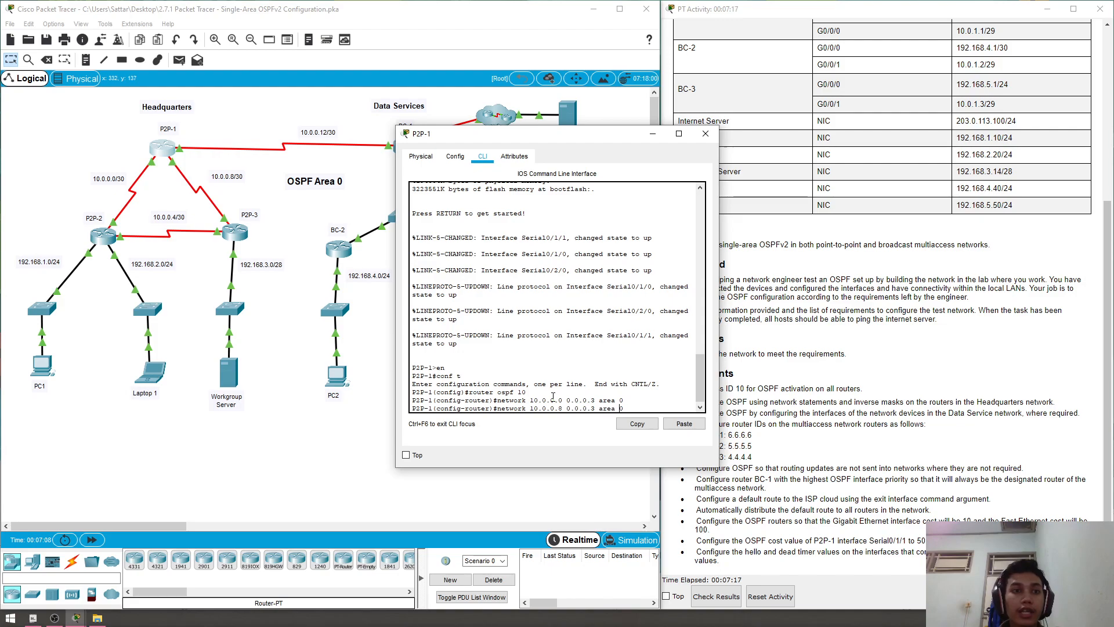
key(Return)
- Advertise network 10.0.0.12 with wildcard mask 0.0.0.3 in area 0 on P2P-1, and close the router's window
key(Up)
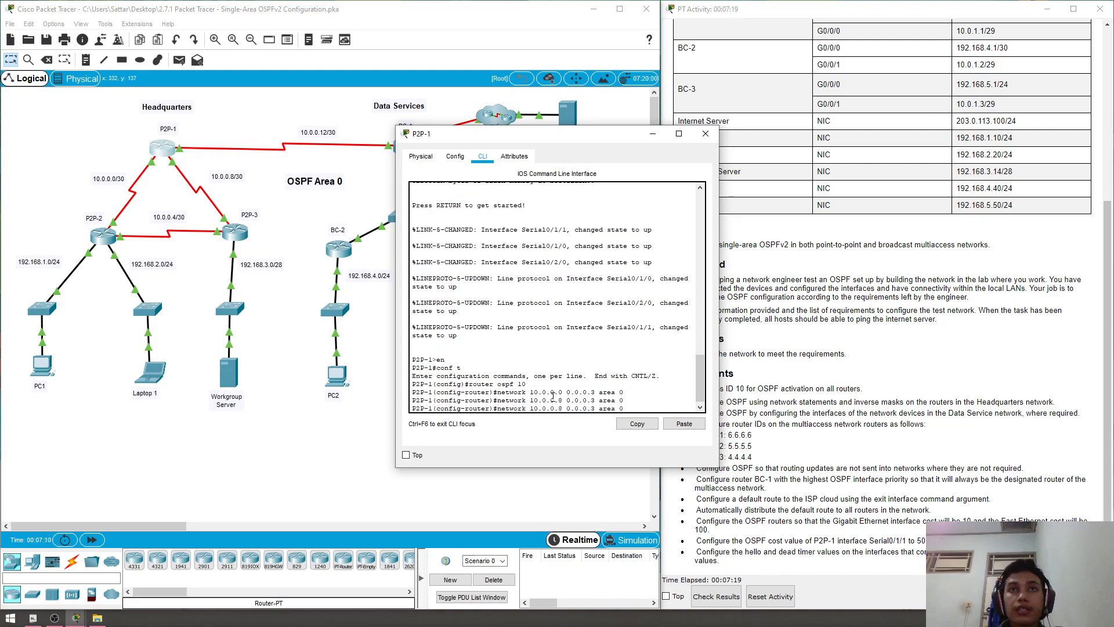
key(Left)
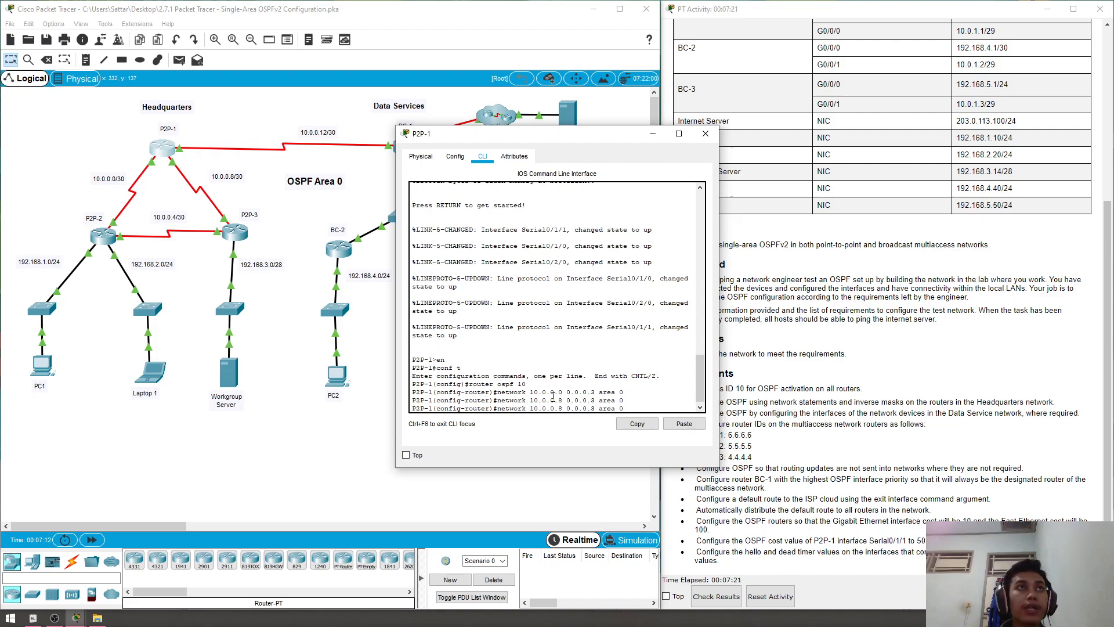
key(BackSpace)
text(12)
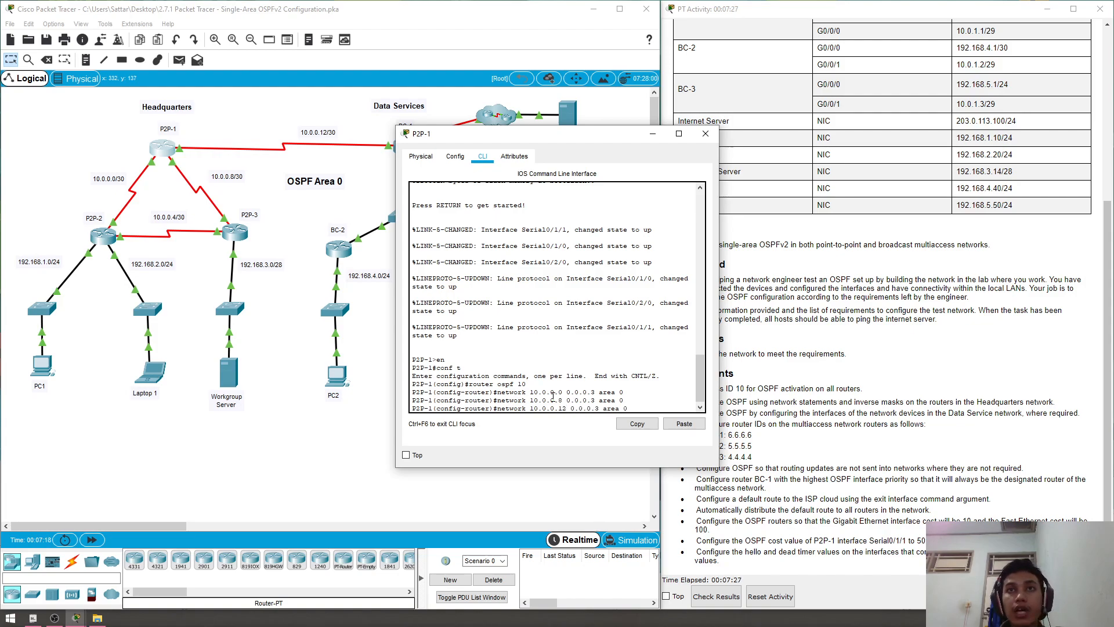
key(Return)
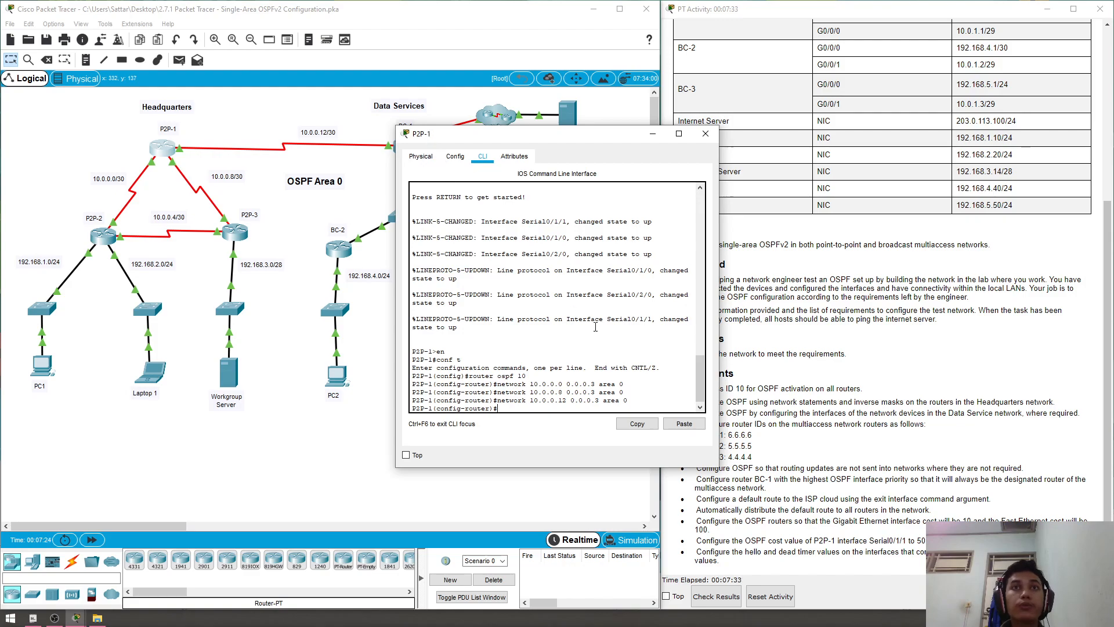
click(702, 136)
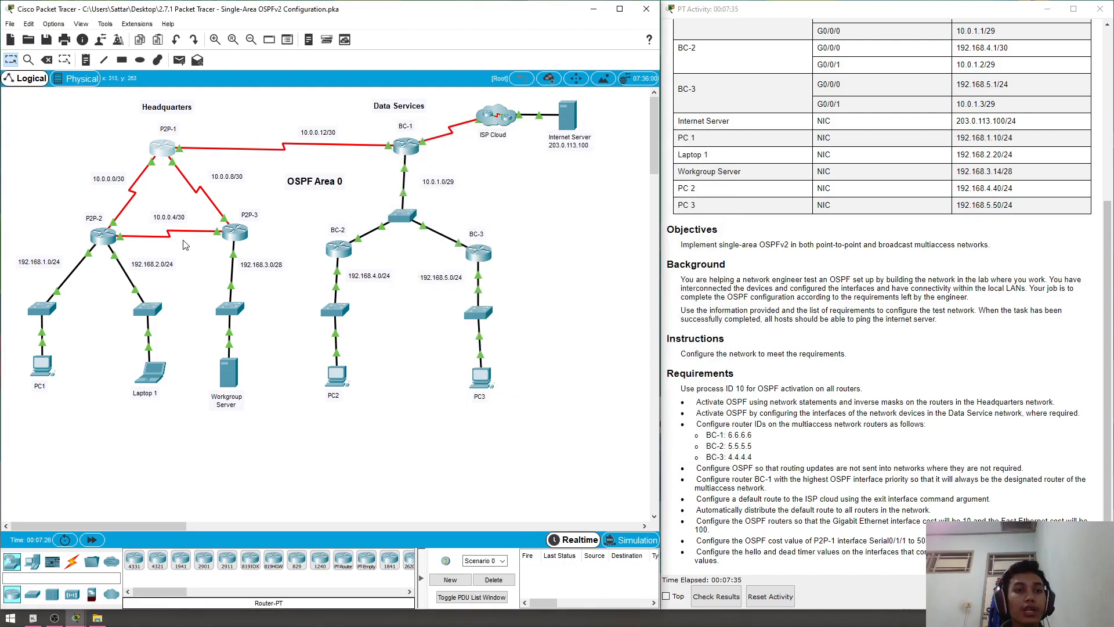
- Open router P2P-2's command line, enter global configuration mode and start OSPF process 10
click(103, 235)
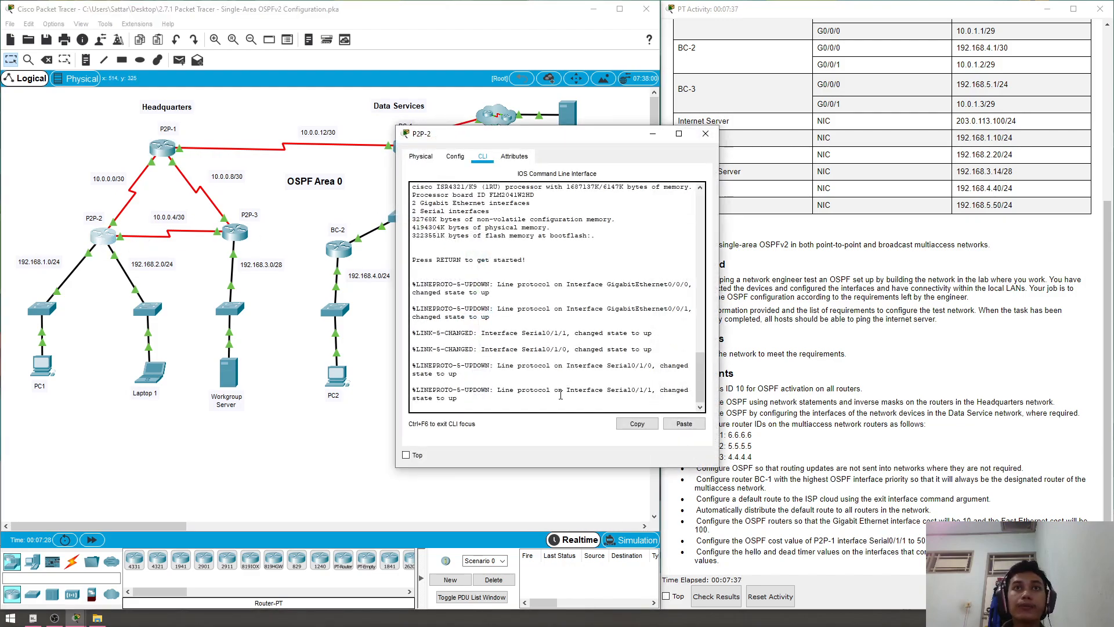
key(Return)
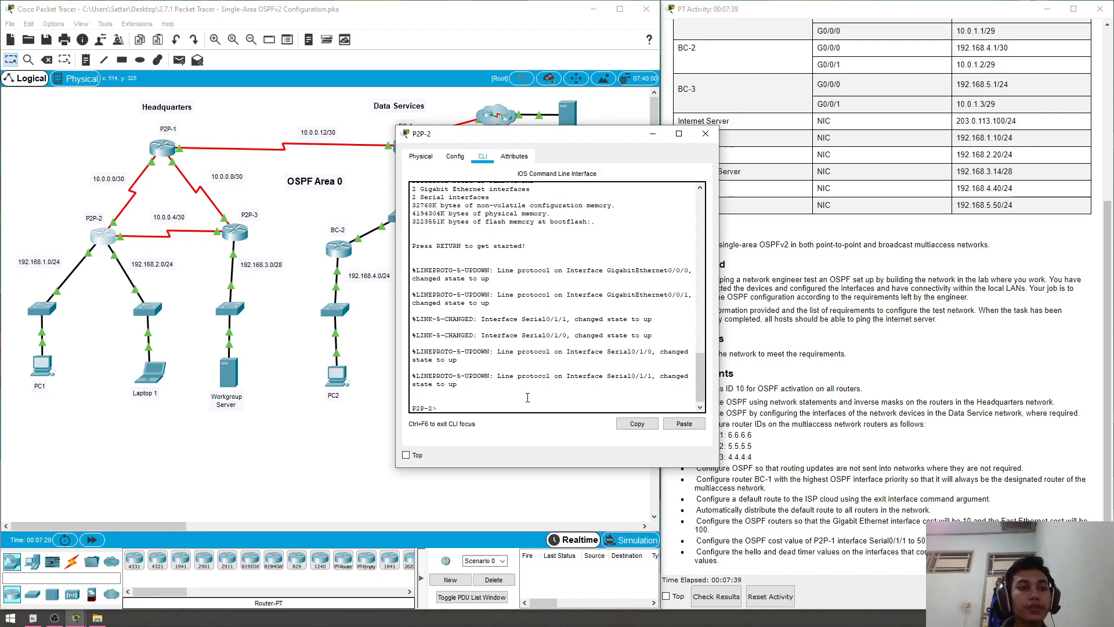
text(en)
key(Return)
text(conf t)
key(Return)
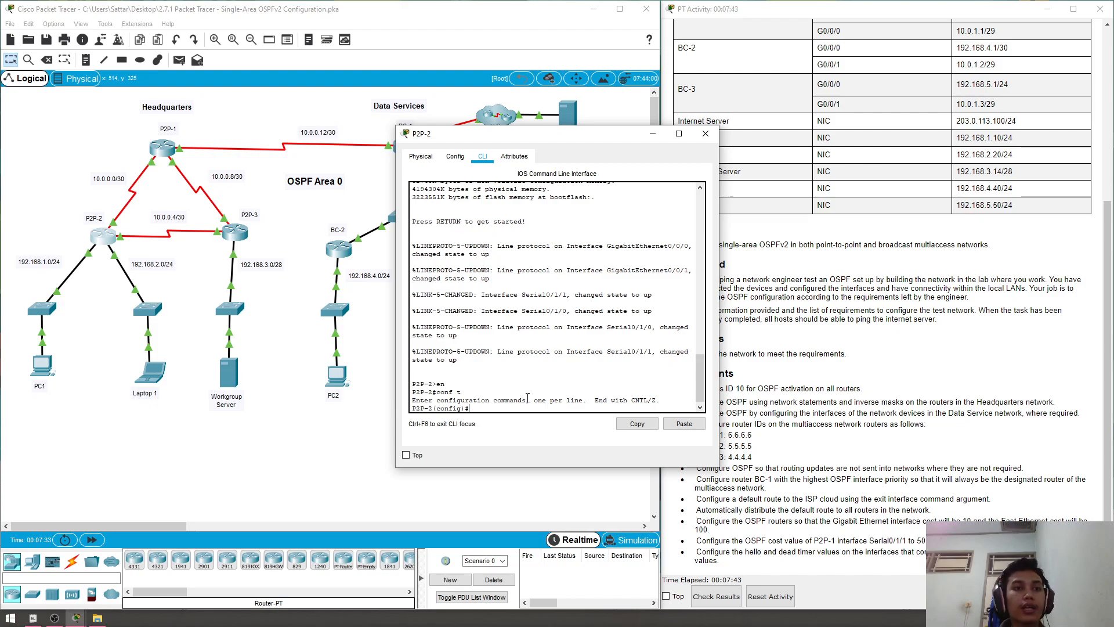
text(router ospf 10)
key(Return)
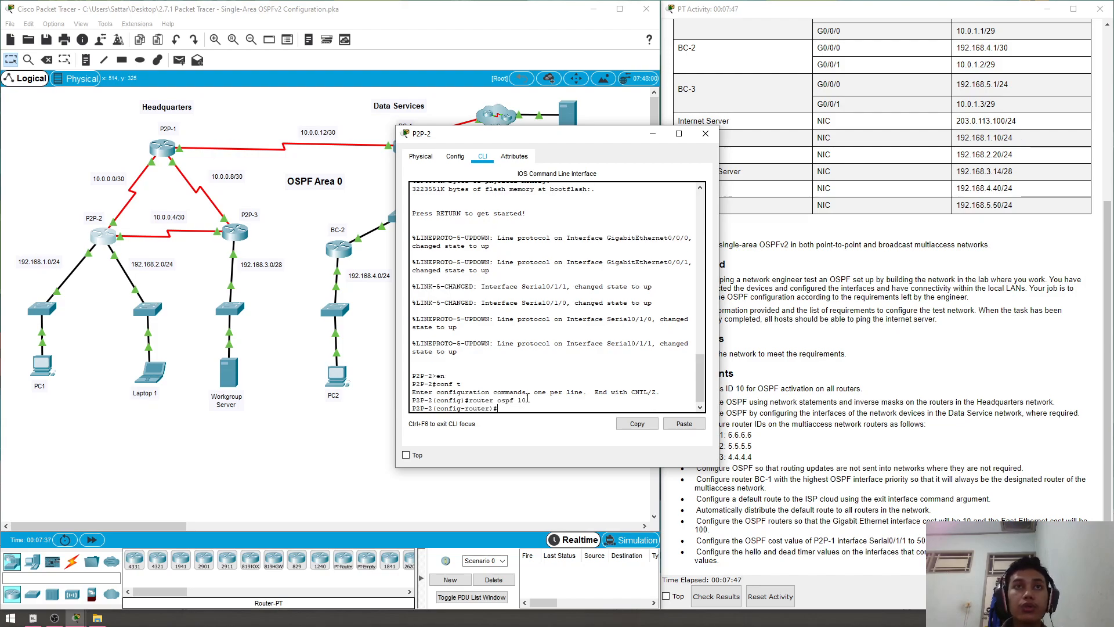
- Advertise network 10.0.0.0 with wildcard mask 0.0.0.3 in OSPF area 0 on P2P-2
text(netwo)
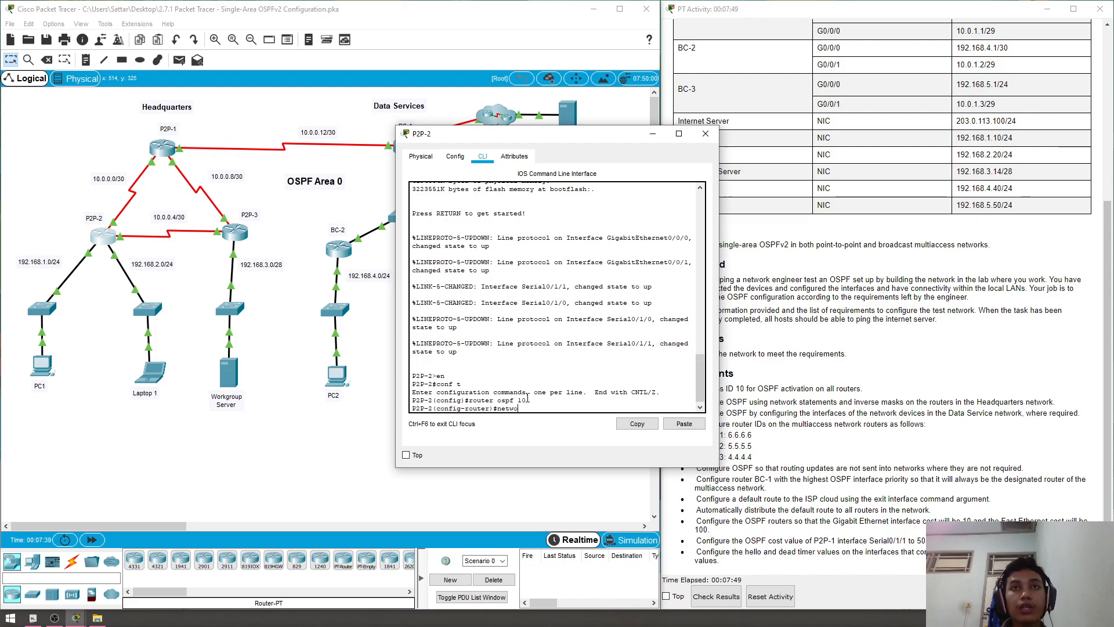
text(rk 10.00)
text(0.0)
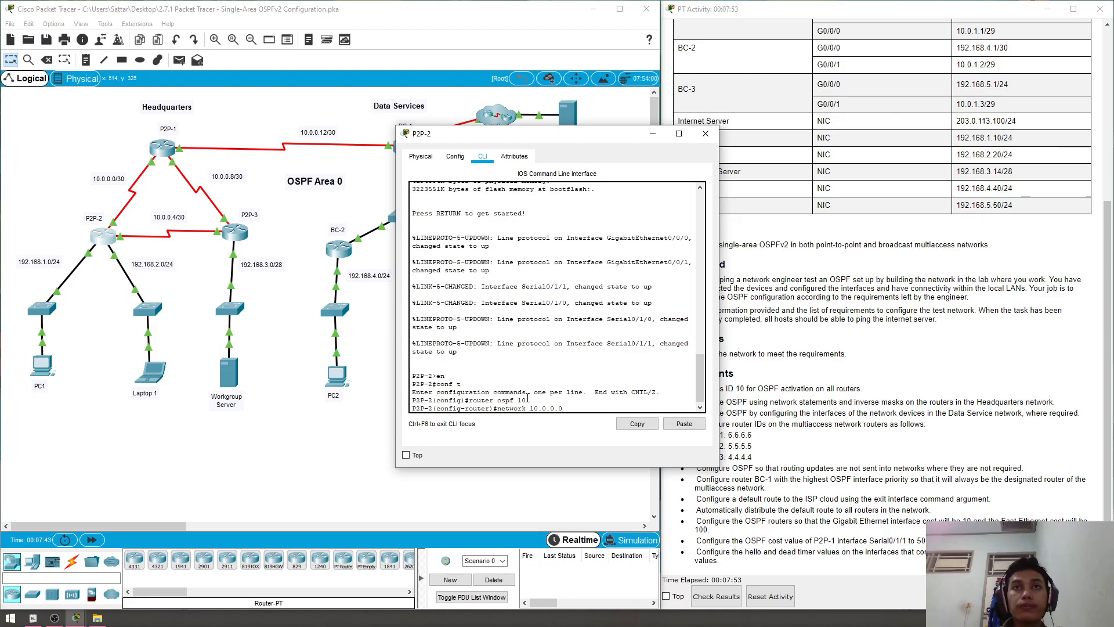
text( 0.0.0.)
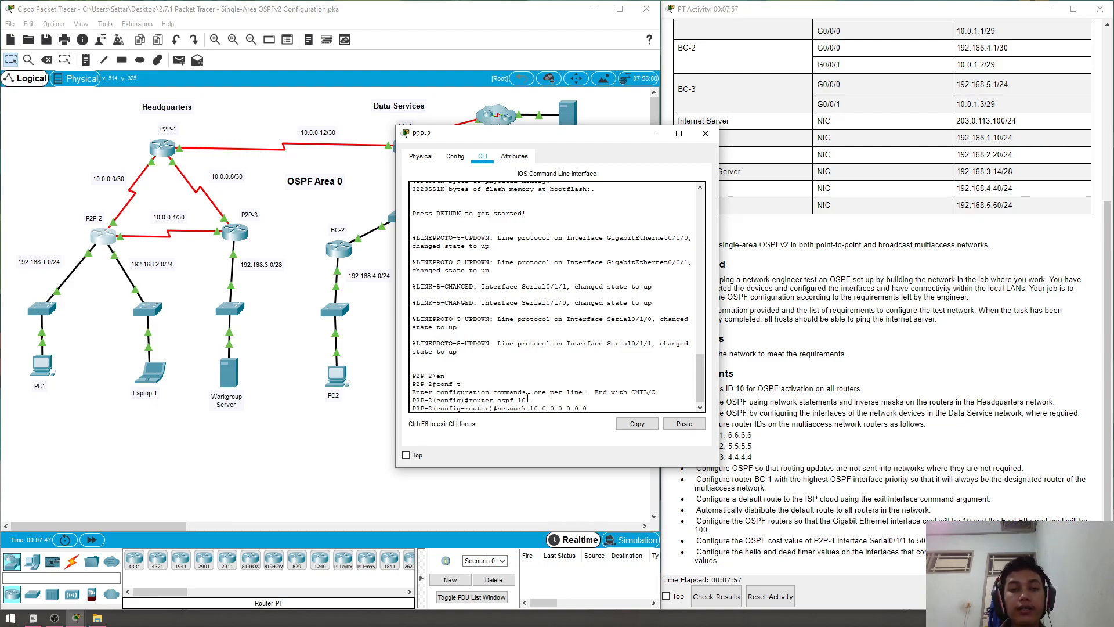
text(3 area )
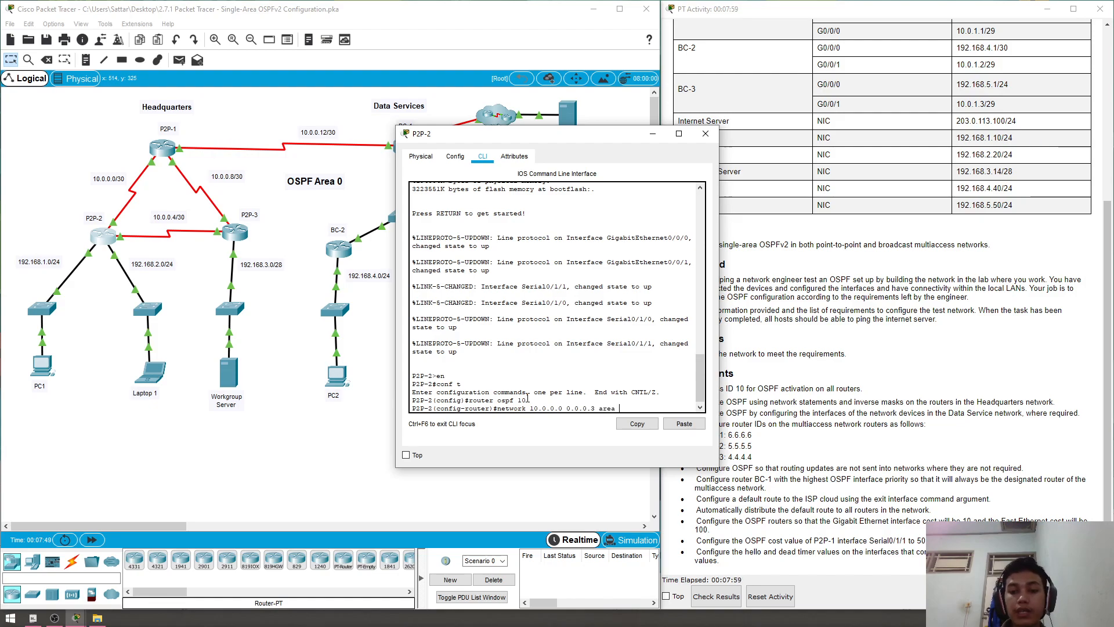
text(0)
key(Return)
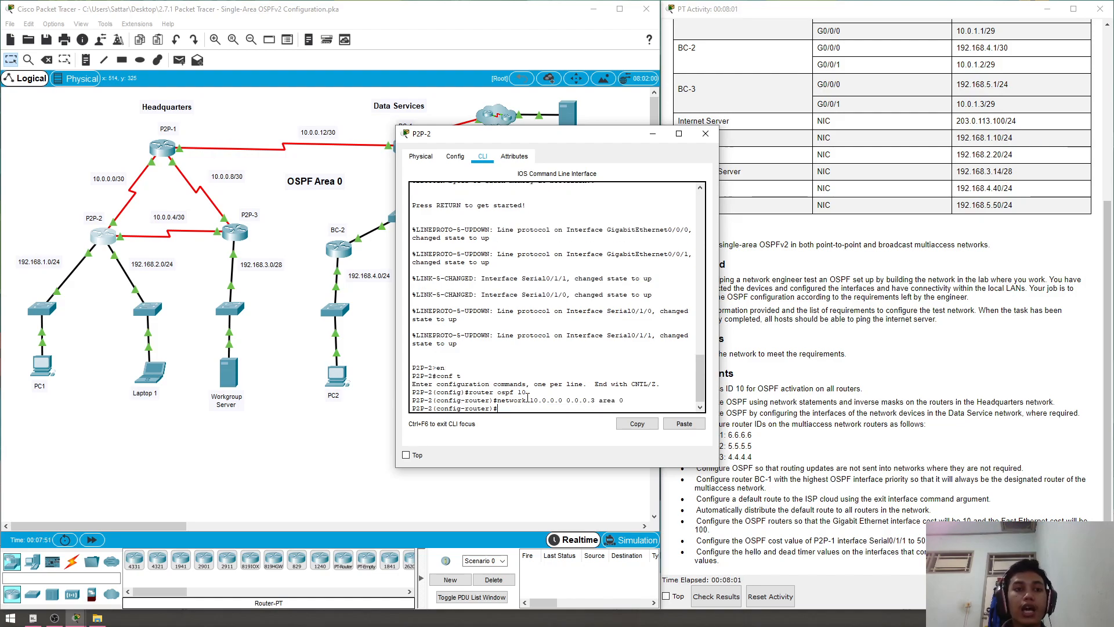
- Reuse the previous network statement to advertise 10.0.0.4 with wildcard mask 0.0.0.3 in area 0 on P2P-2
key(Up)
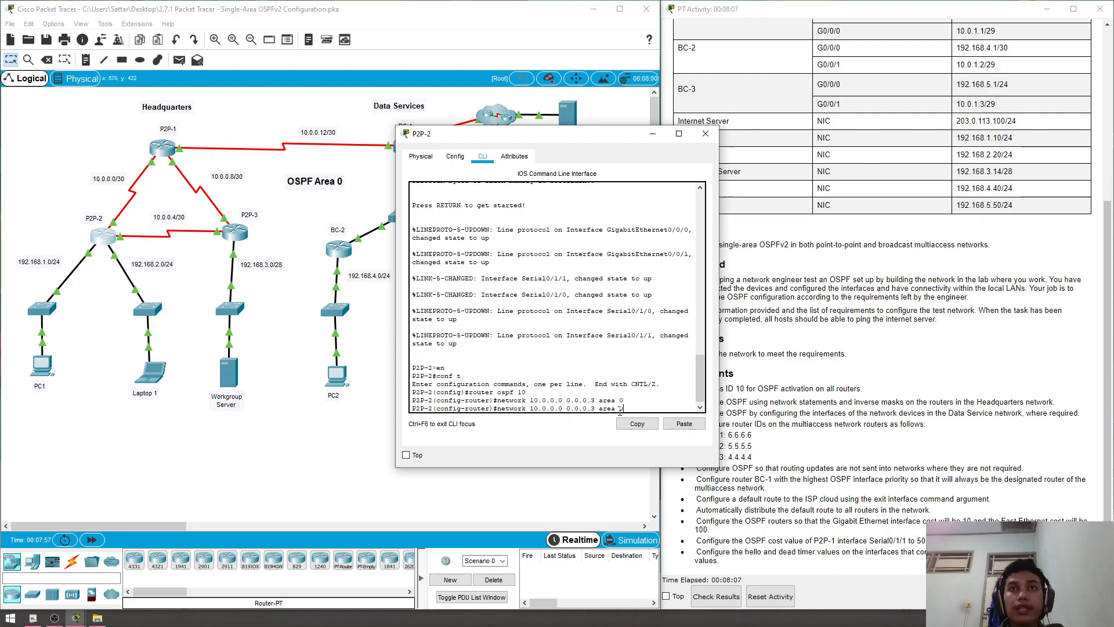
key(Left)
key(Left)
key(Left)
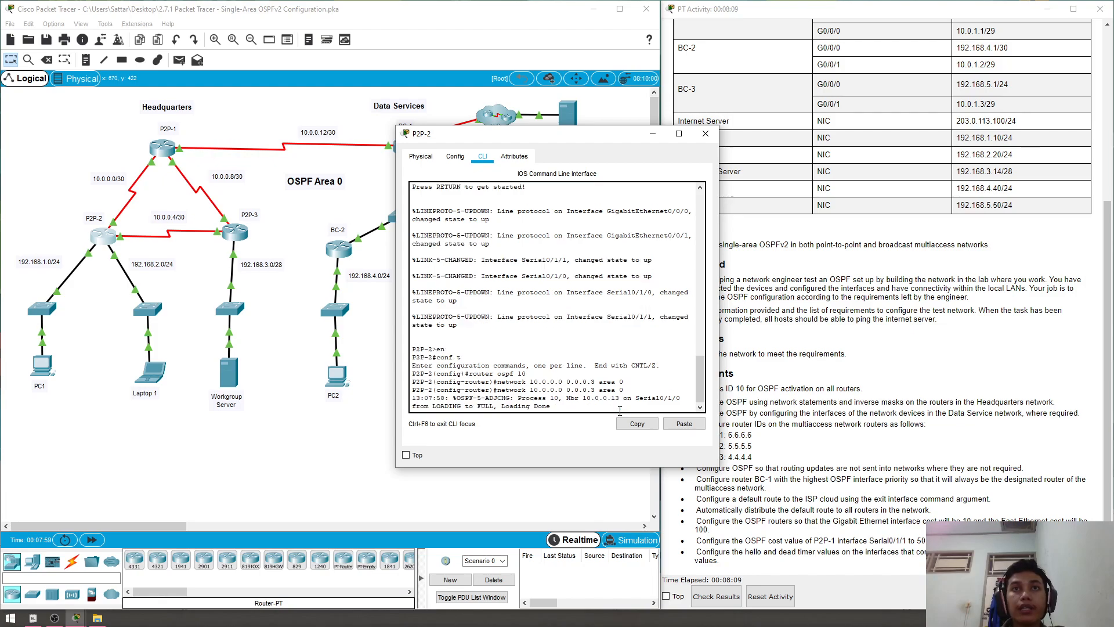
key(Down)
key(Up)
key(Left)
key(Left)
key(Left)
key(Left)
key(Left)
key(Left)
key(Left)
key(Left)
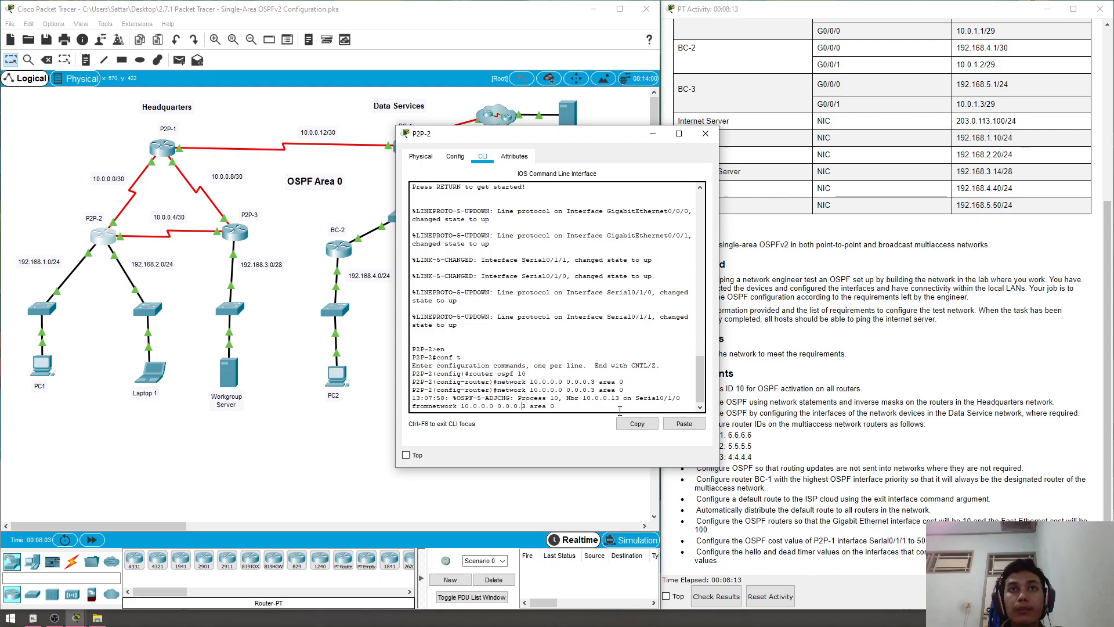
key(BackSpace)
text(4)
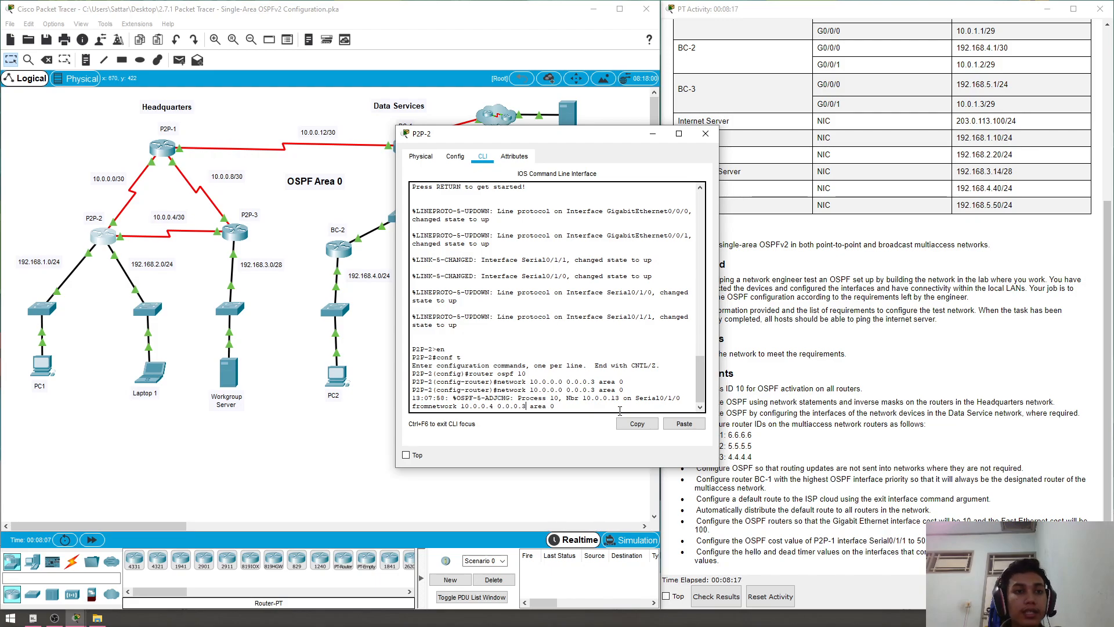
key(Right)
key(Right)
key(Right)
key(Right)
key(Right)
key(Right)
key(Right)
key(Right)
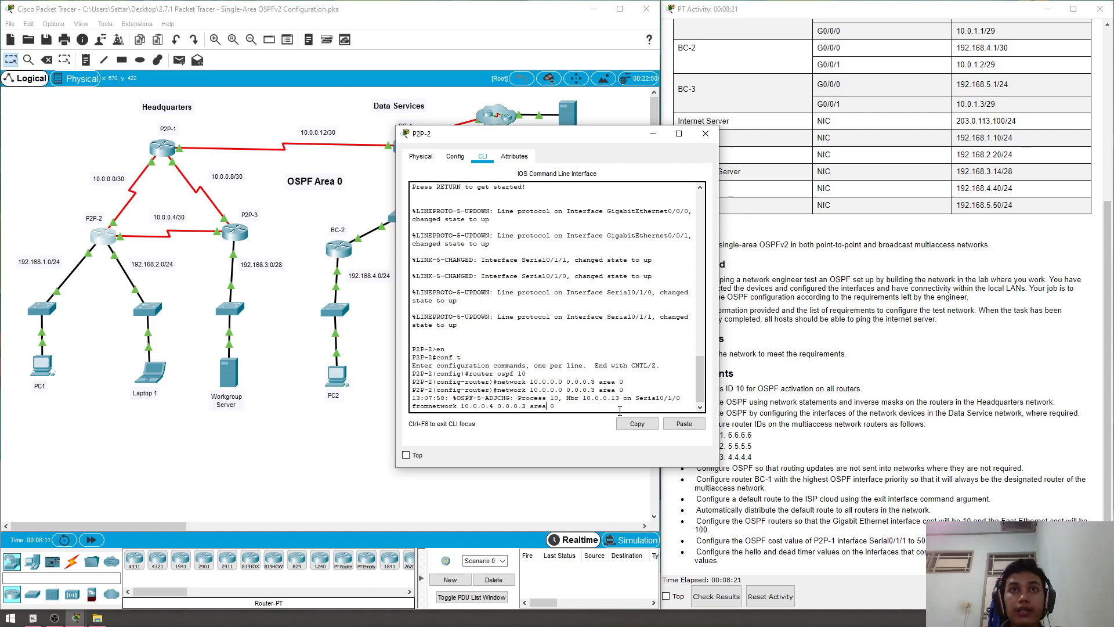
key(Return)
key(Up)
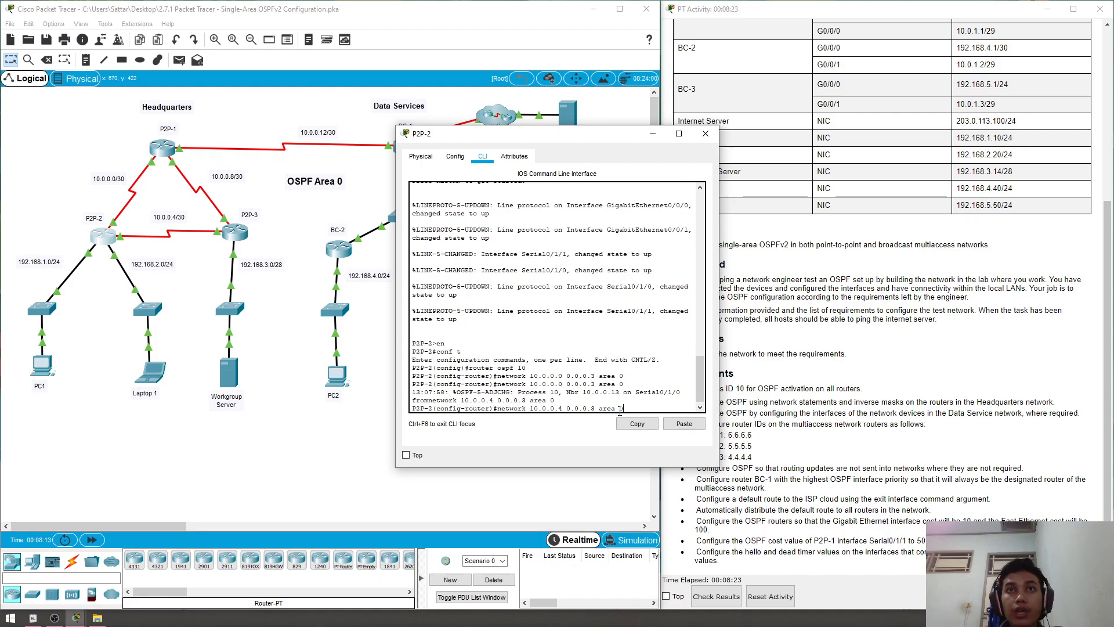
key(Return)
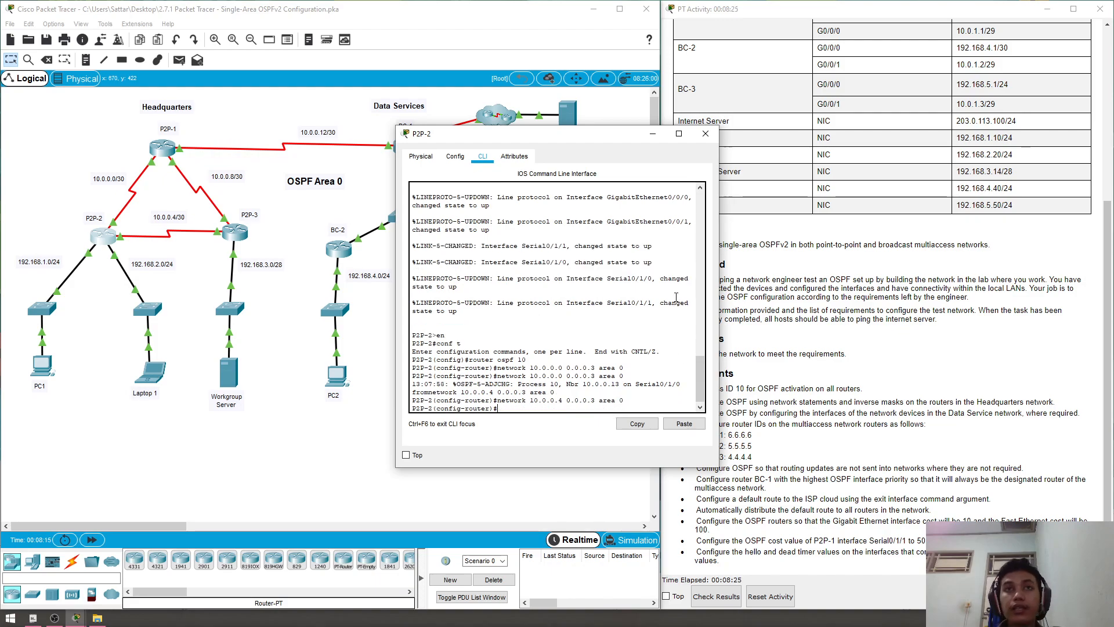
- Advertise network 192.168.1.0 with wildcard mask 0.0.0.255 in OSPF area 0 on P2P-2
key(Up)
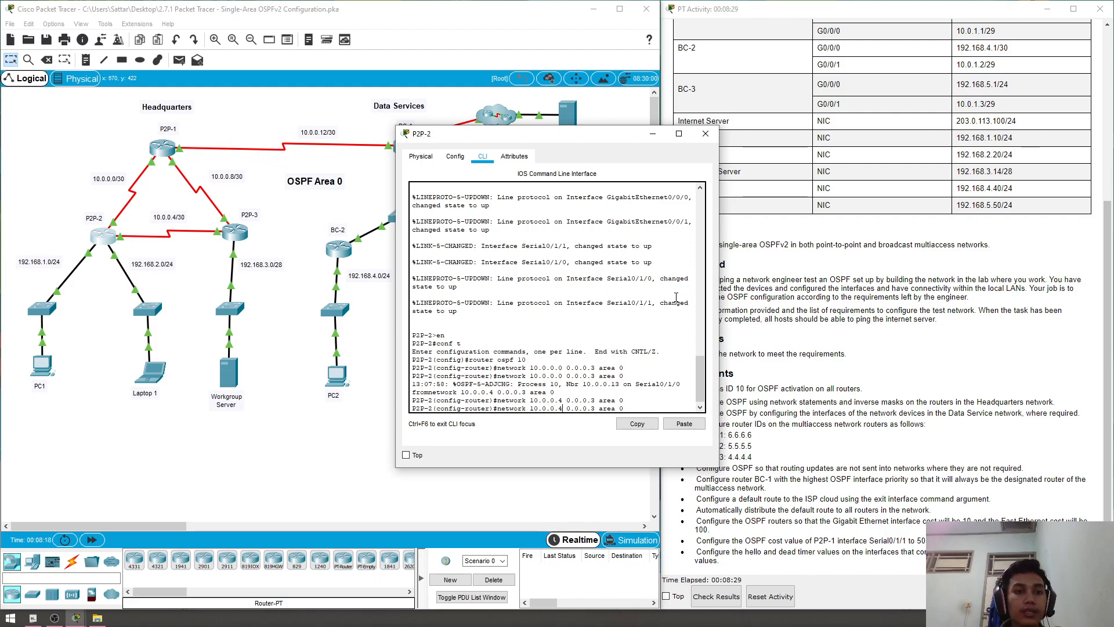
key(BackSpace)
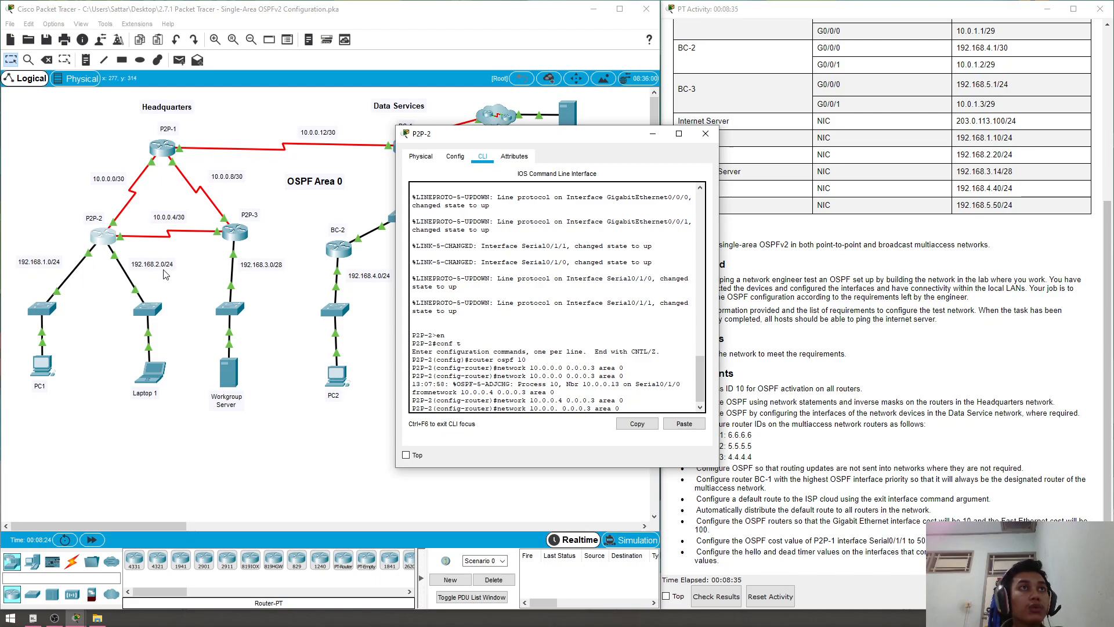
key(BackSpace)
key(BackSpace)
key(BackSpace)
key(BackSpace)
key(BackSpace)
key(BackSpace)
key(BackSpace)
text(192.)
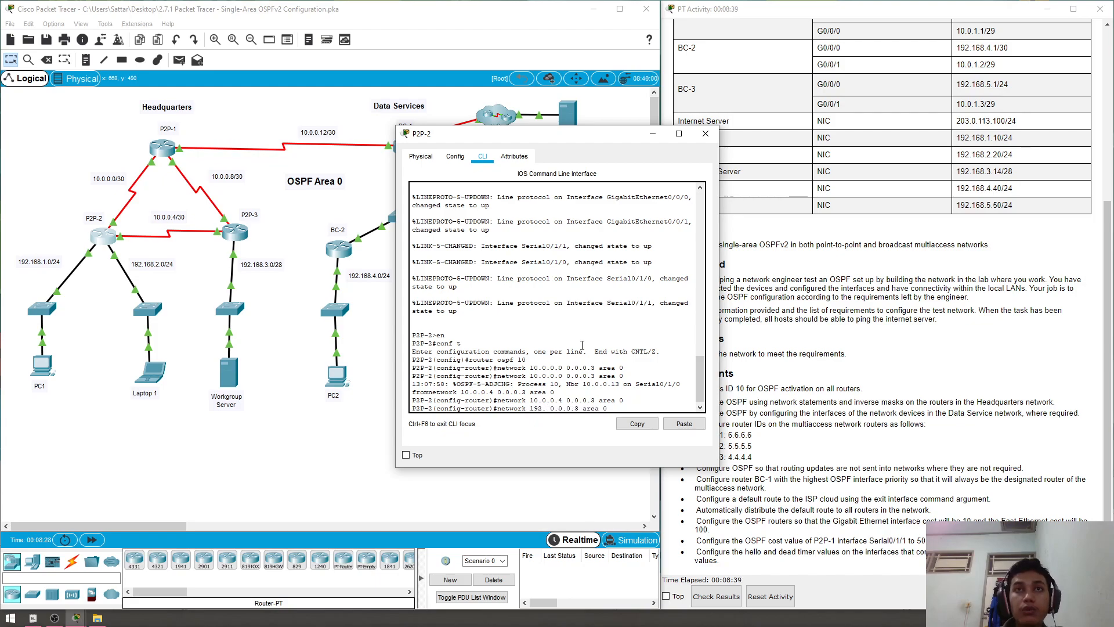
text(168.1)
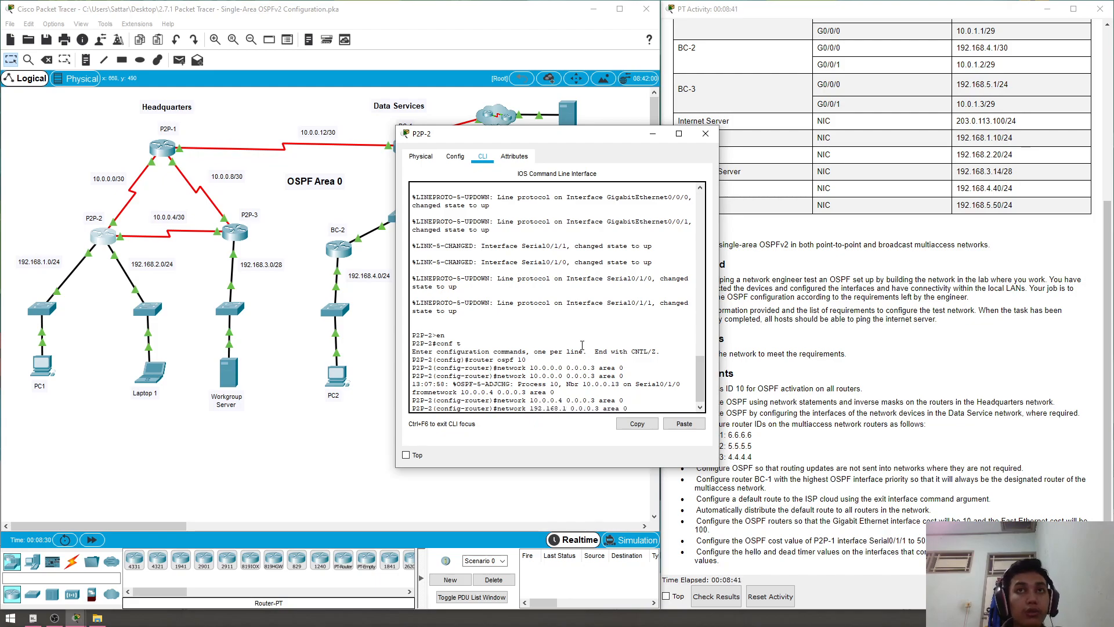
text(.)
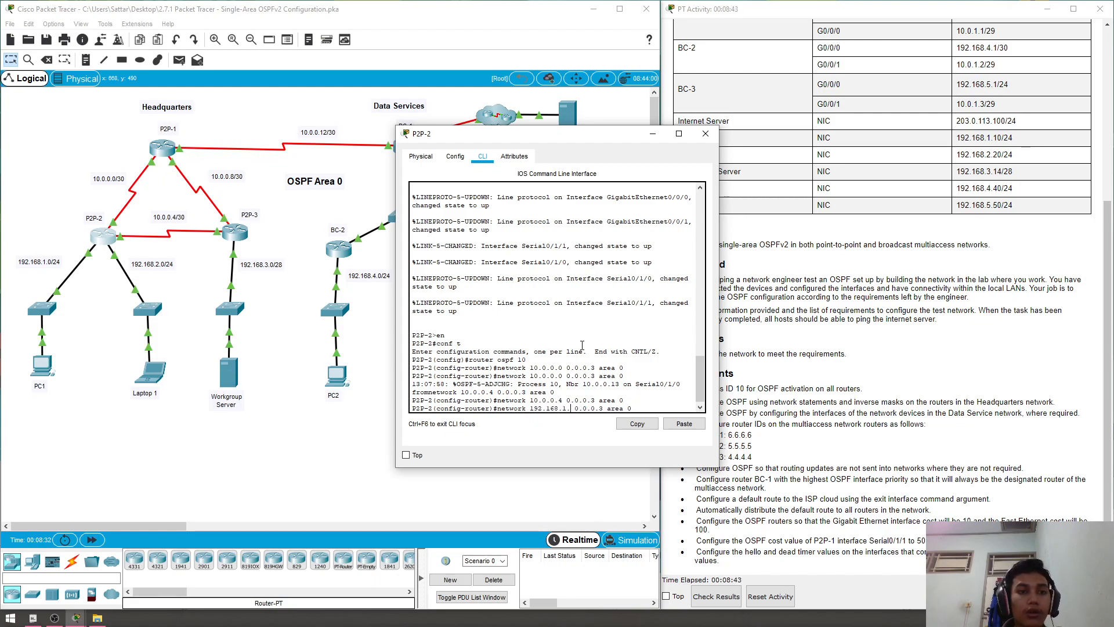
text(0)
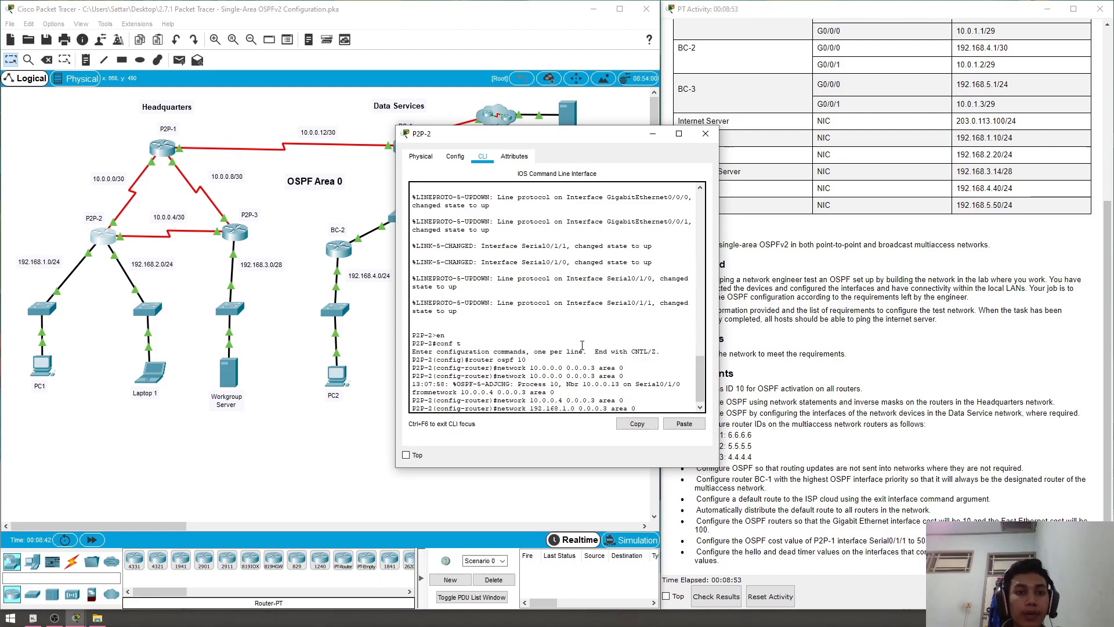
key(BackSpace)
text(255)
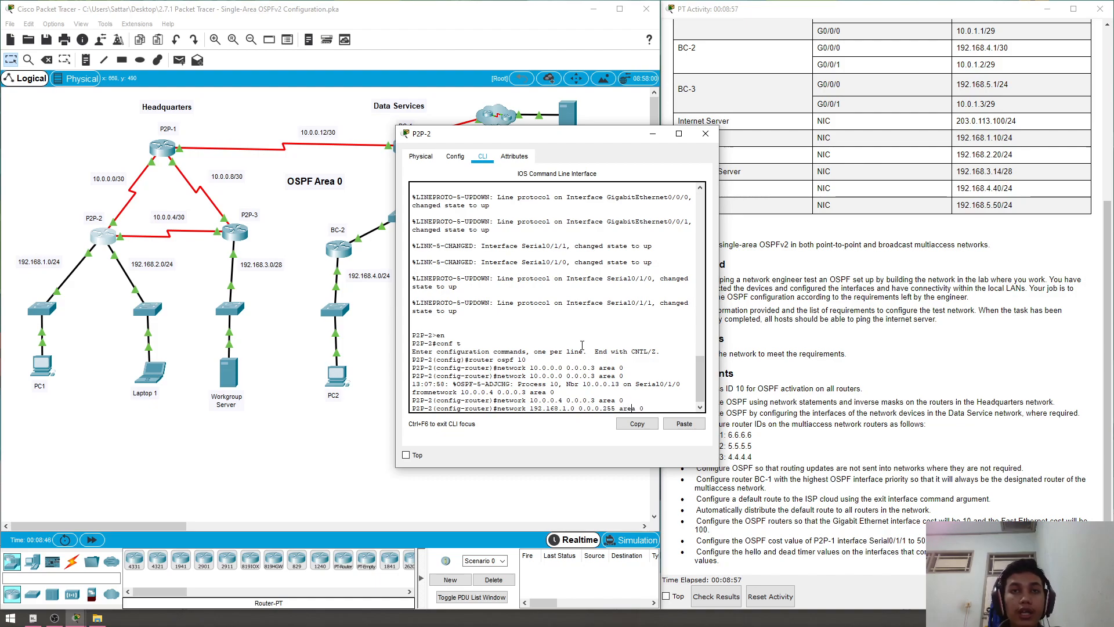
key(Return)
- Advertise network 192.168.2.0 with wildcard mask 0.0.0.255 in area 0 on P2P-2, and close the router's window
key(Up)
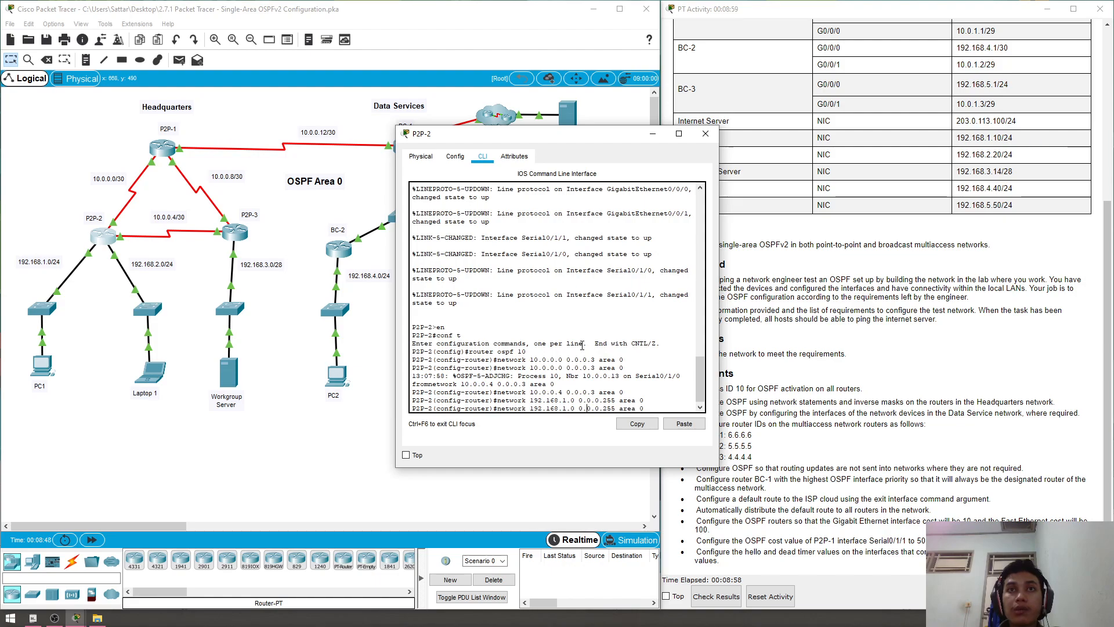
key(BackSpace)
text(3)
key(Return)
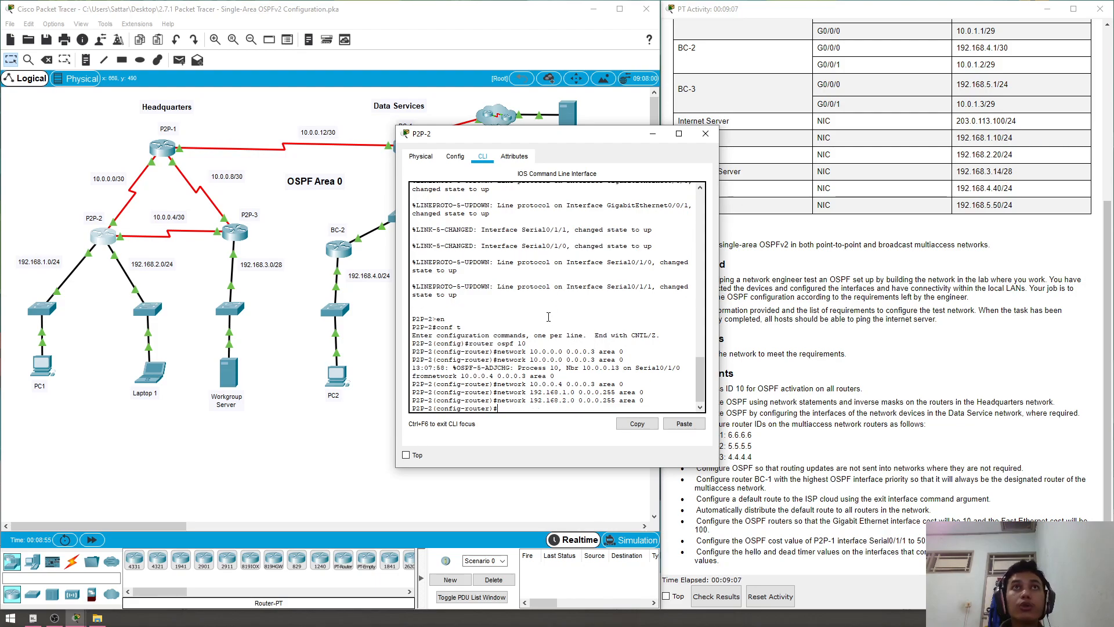
click(706, 134)
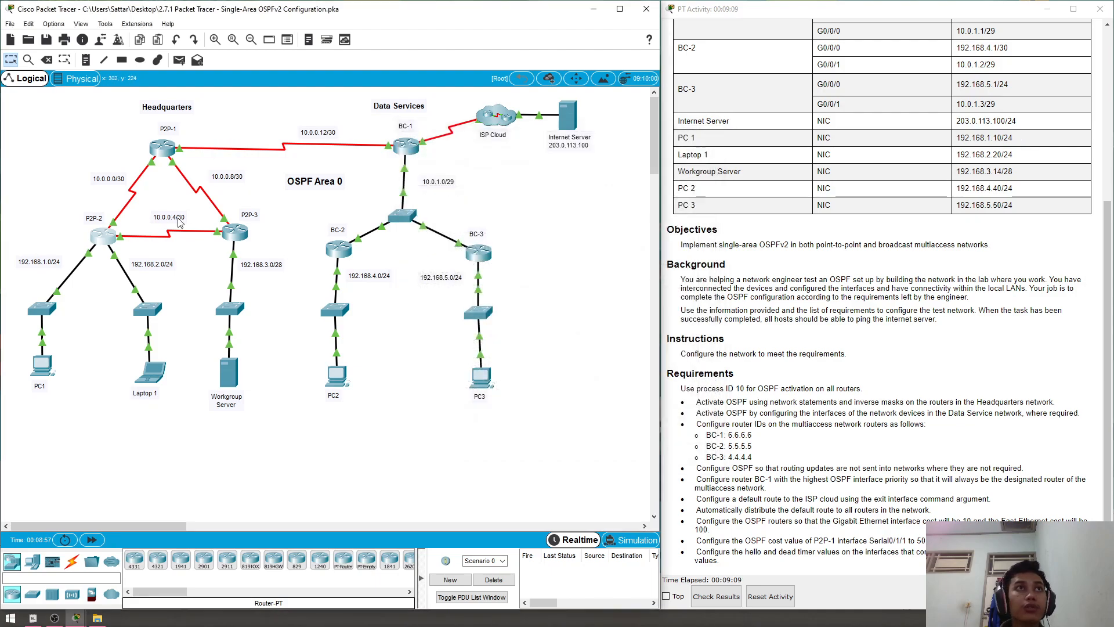
- Open router P2P-3's command line, enter global configuration mode and start OSPF process 10
click(235, 232)
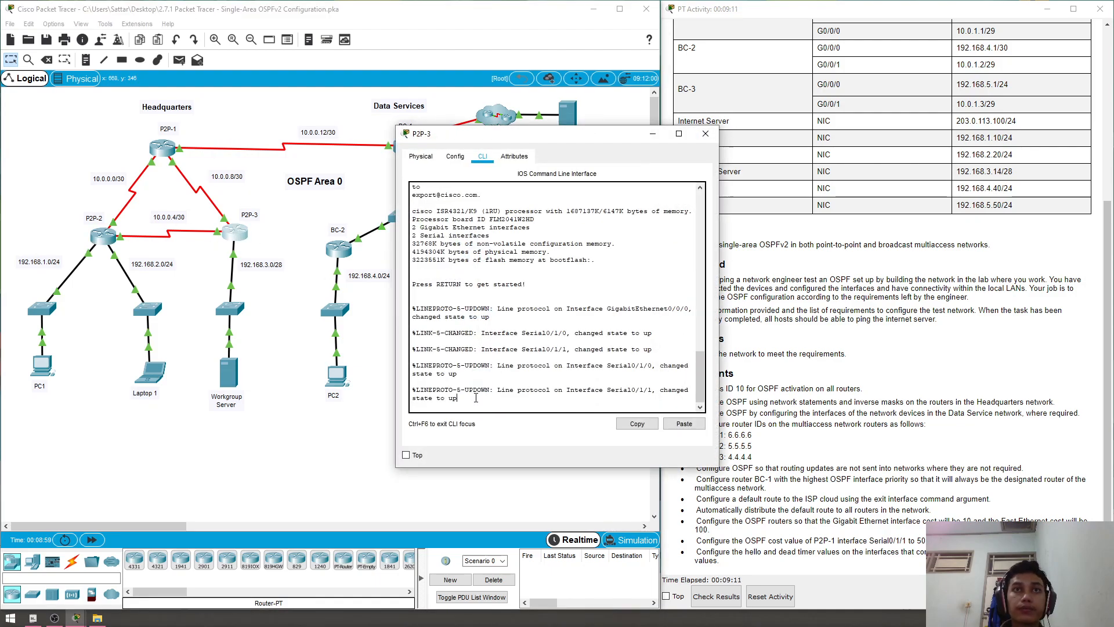
key(Return)
text(en)
key(Return)
text(con)
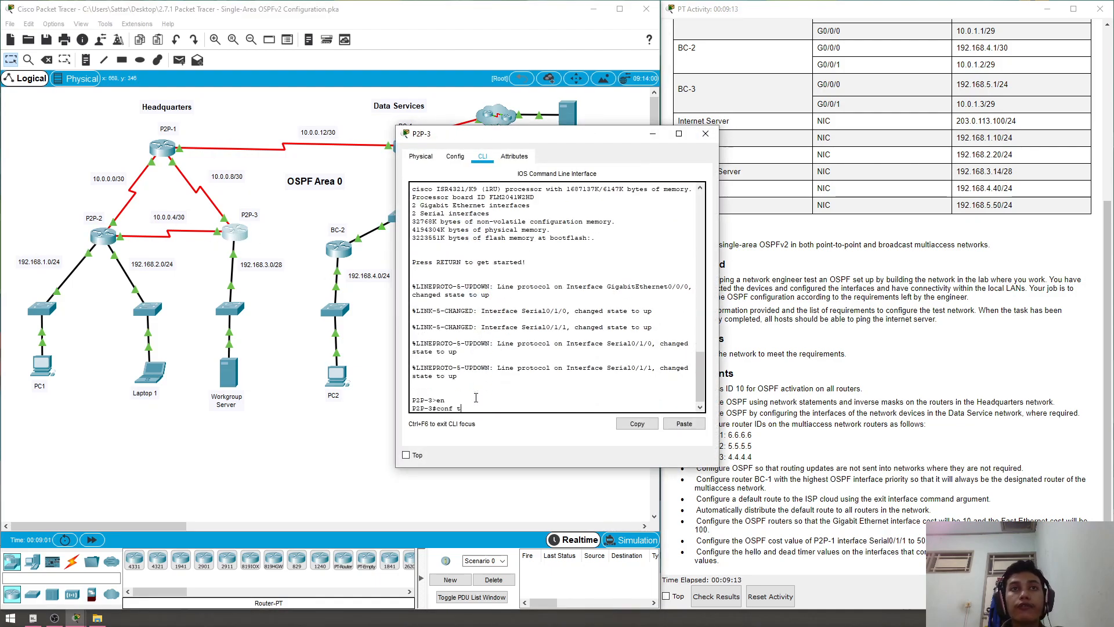
text(f t)
key(Return)
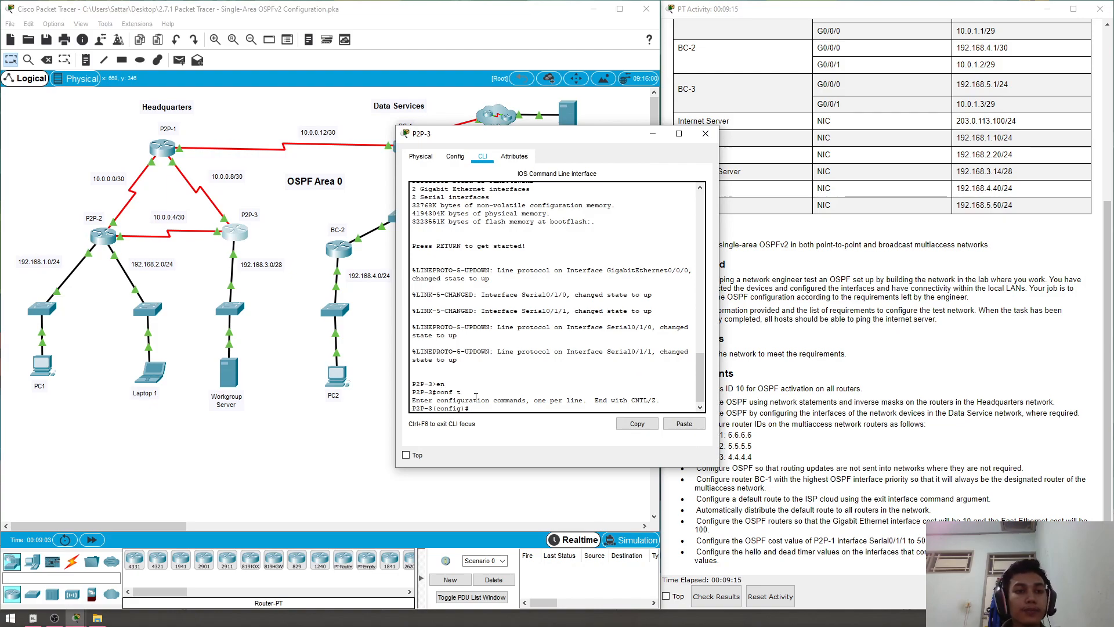
click(500, 361)
text(ro)
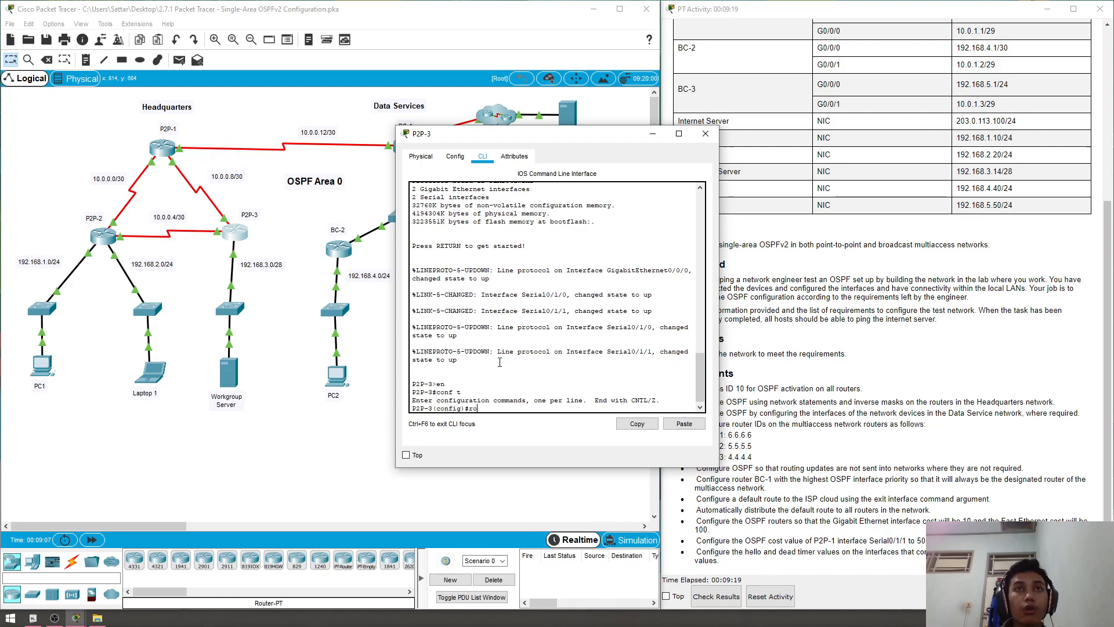
text(uter ospf 10)
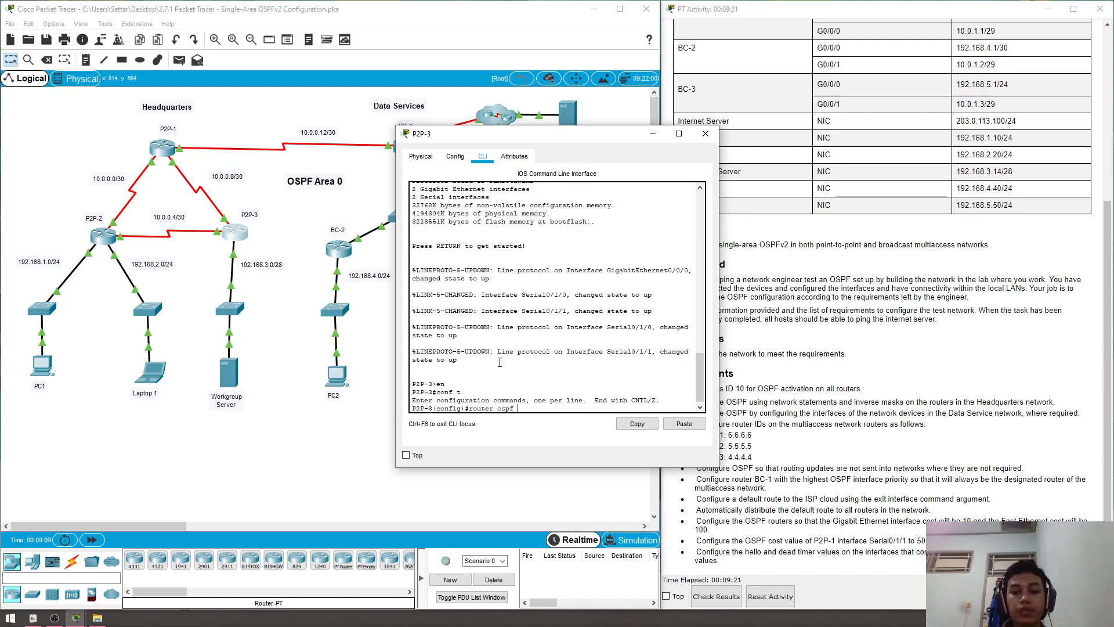
key(Return)
- Advertise network 10.0.0.4 with wildcard mask 0.0.0.3 in OSPF area 0 on P2P-3
text(network 10.0.0)
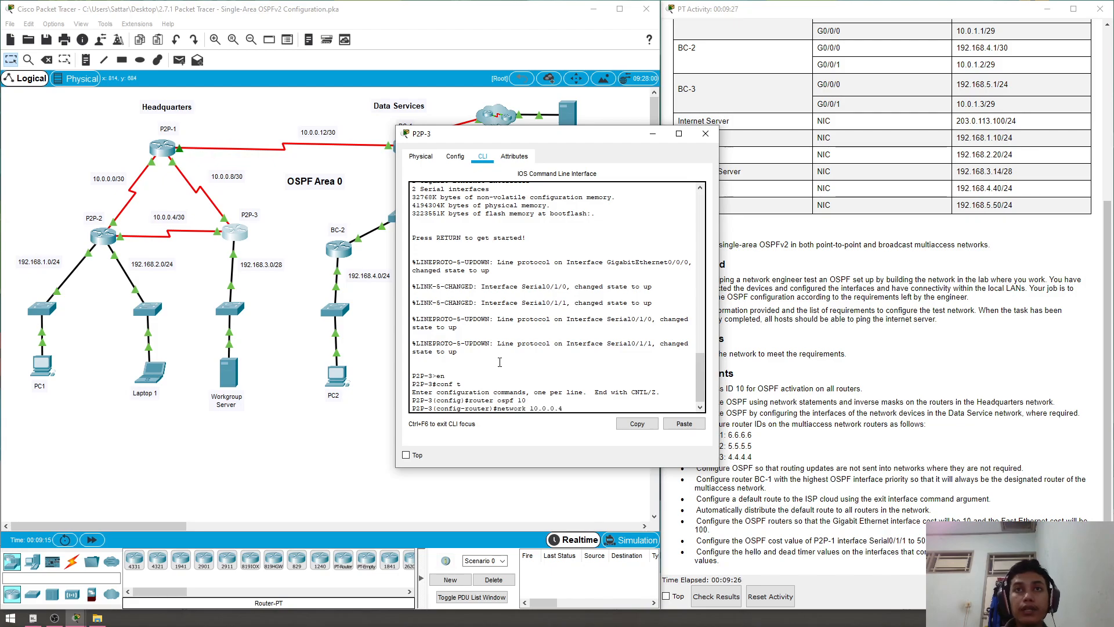
text(.4 0.0.0.3)
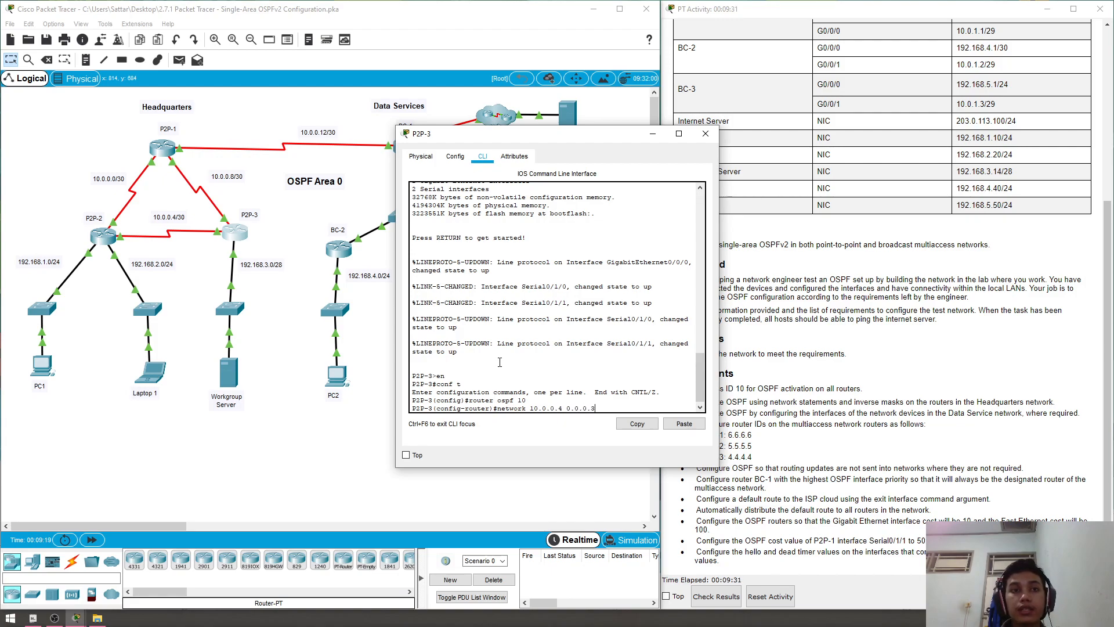
text( area 0)
key(Return)
- Reuse the previous network statement to advertise 10.0.0.8 with wildcard mask 0.0.0.3 in area 0 on P2P-3
key(Up)
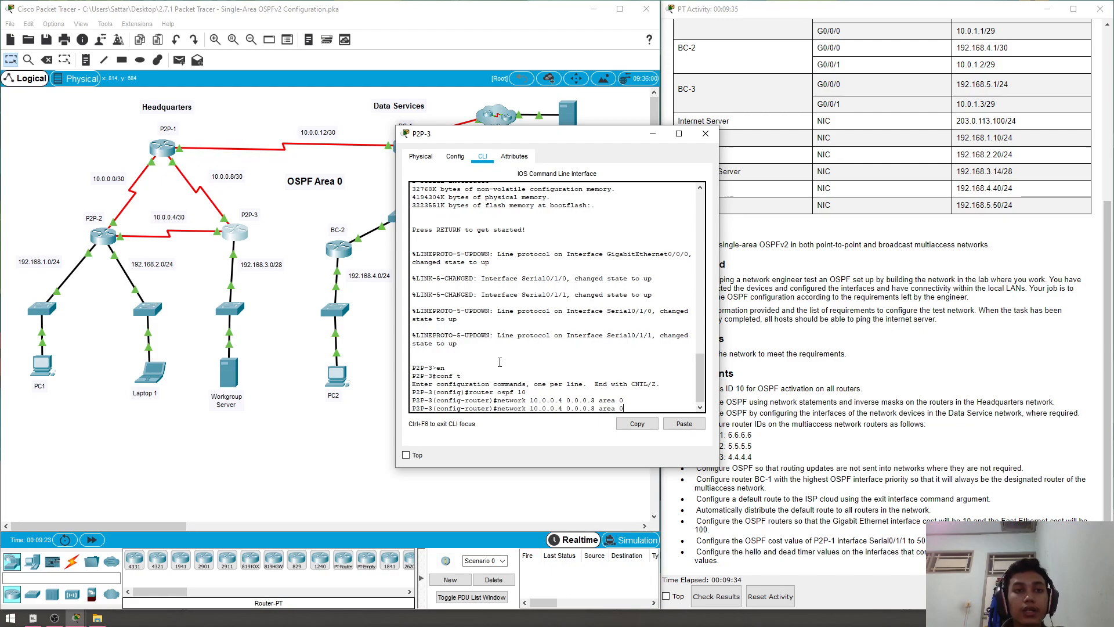
key(BackSpace)
text(8)
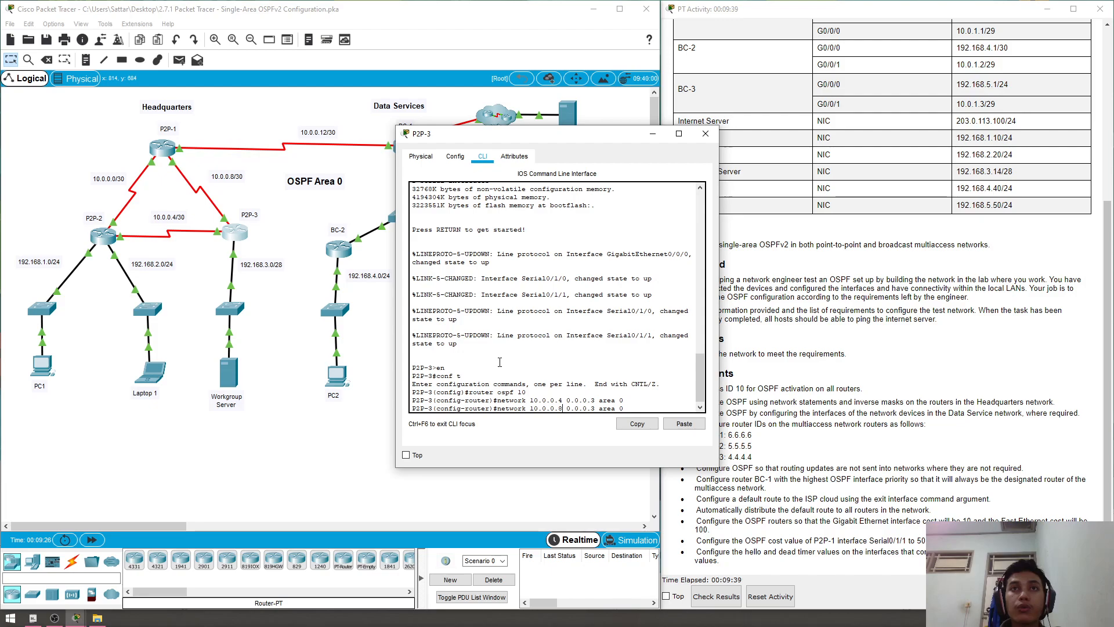
key(Return)
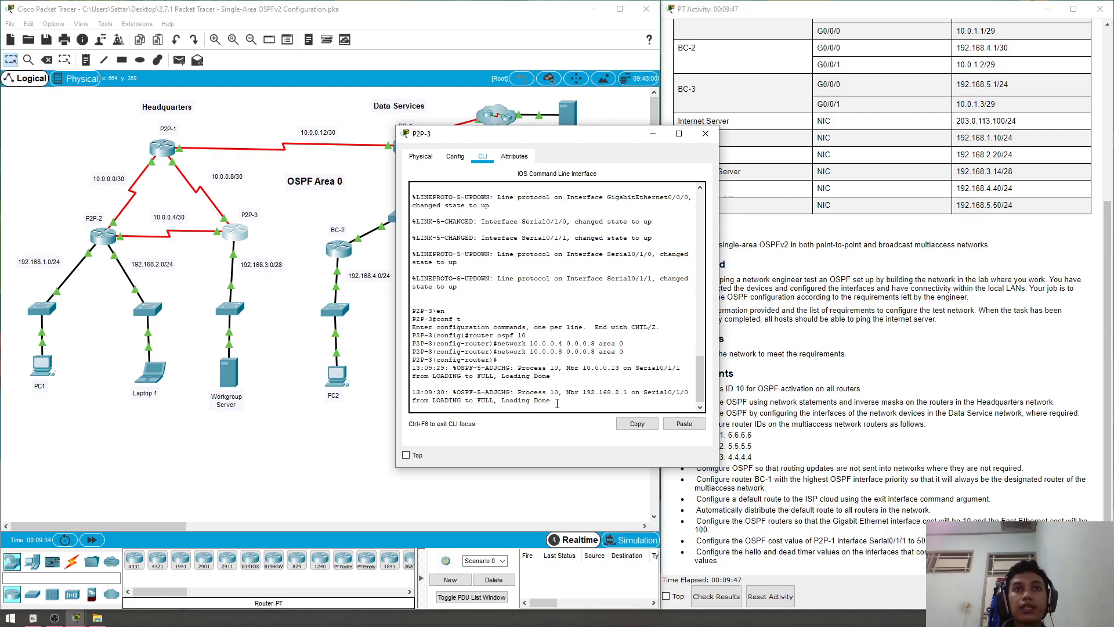
- Advertise network 192.168.3.0 with wildcard mask 0.0.0.15 in area 0 on P2P-3, and close the router's window
key(Return)
key(Up)
key(Left)
key(Left)
key(Left)
key(Left)
key(Left)
key(Left)
key(Left)
key(Left)
key(Left)
key(Left)
key(Left)
key(Left)
key(Left)
key(Left)
key(Left)
key(BackSpace)
key(BackSpace)
key(BackSpace)
key(BackSpace)
key(BackSpace)
key(BackSpace)
key(BackSpace)
text(92.)
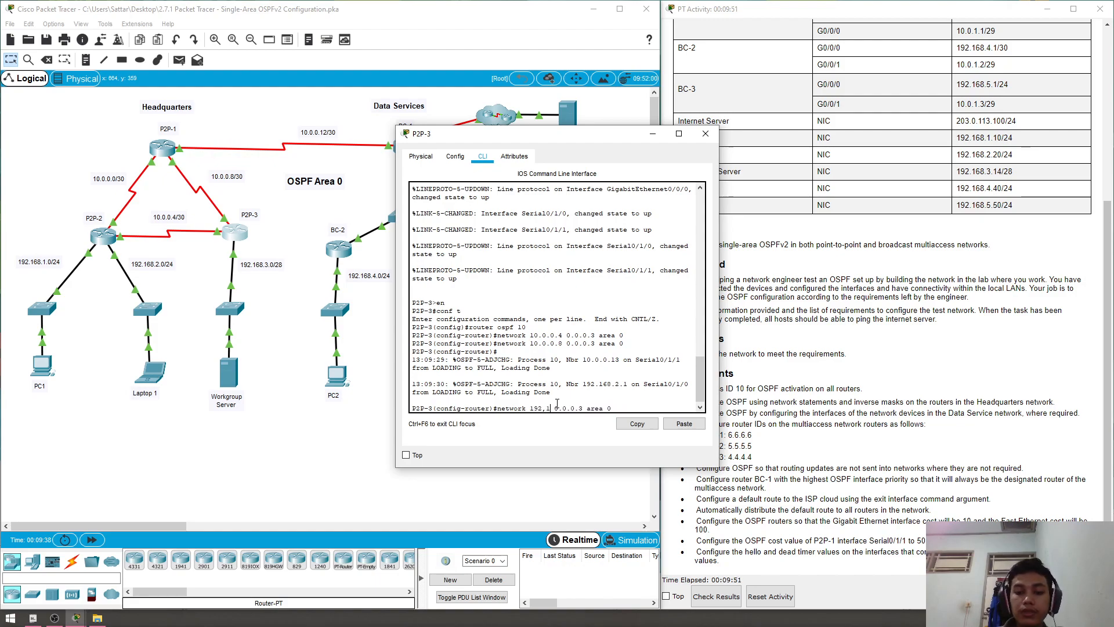
text(168.)
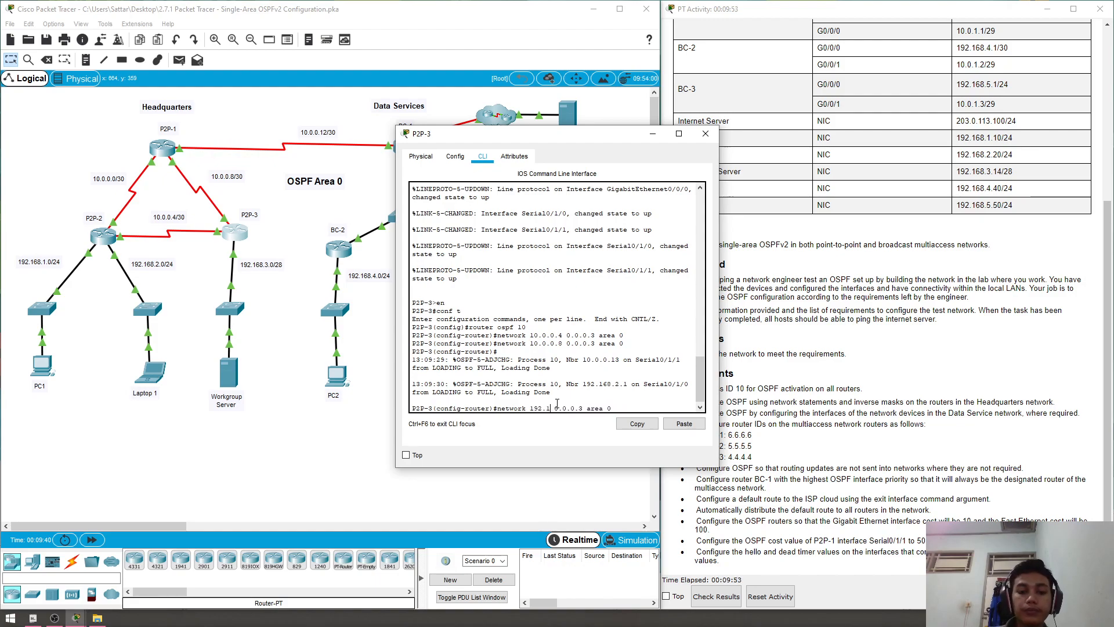
text(3.0)
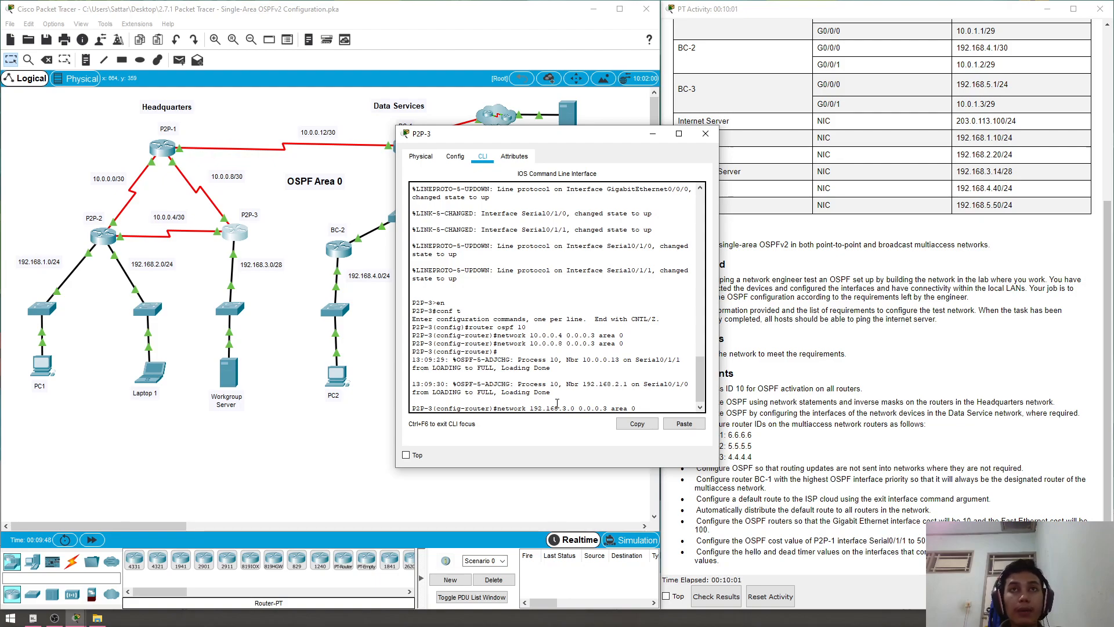
key(Right)
key(Right)
key(Right)
key(Right)
key(Right)
key(Right)
key(Right)
key(Right)
key(BackSpace)
text(15)
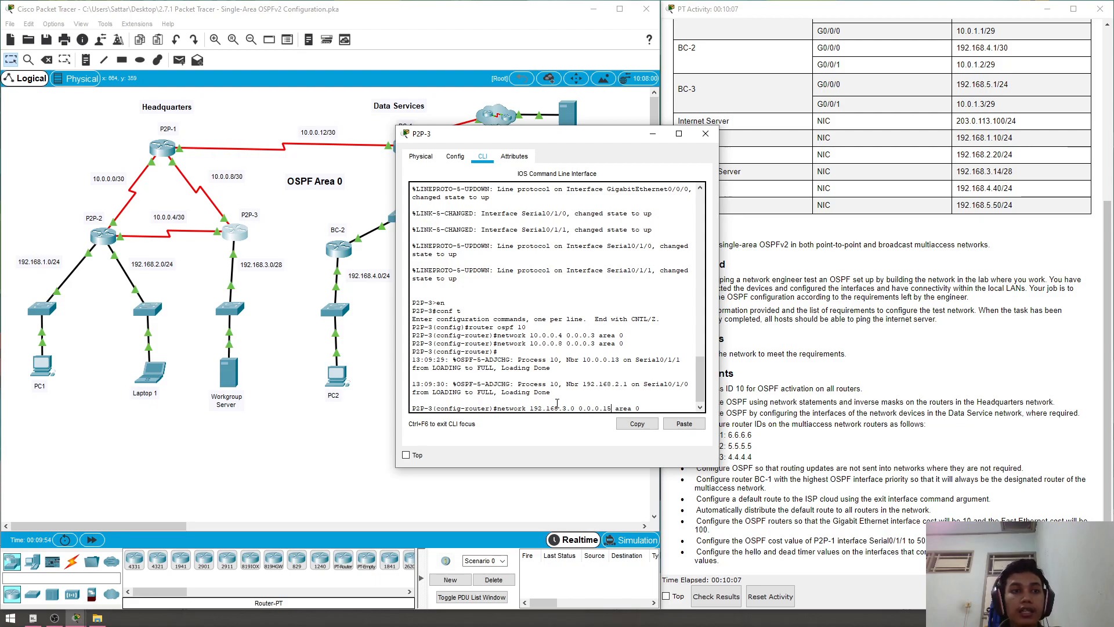
key(Return)
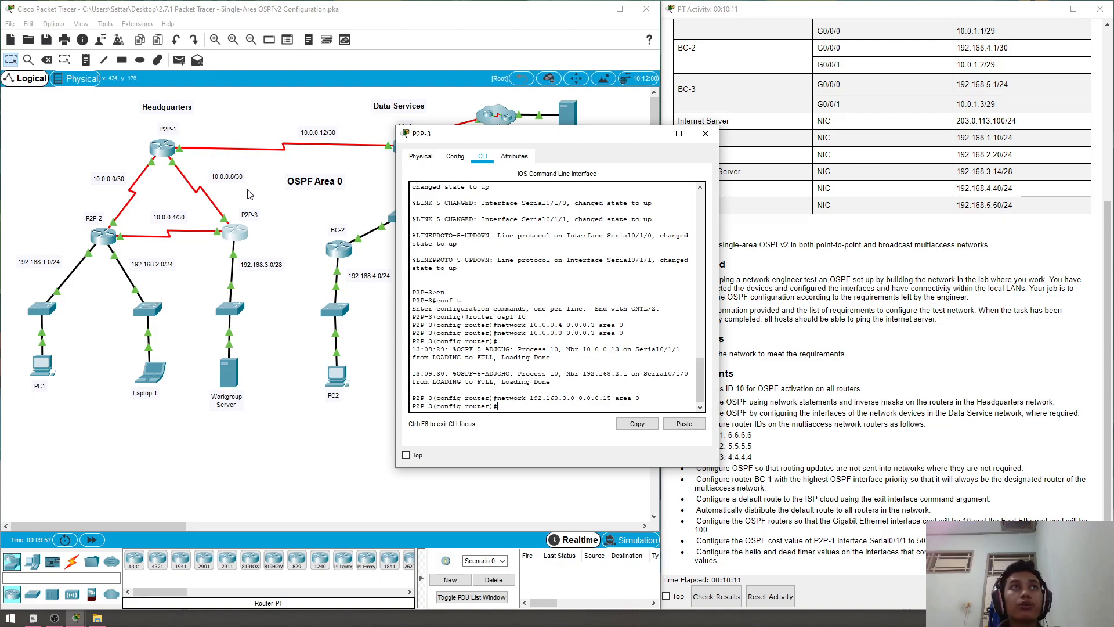
click(706, 133)
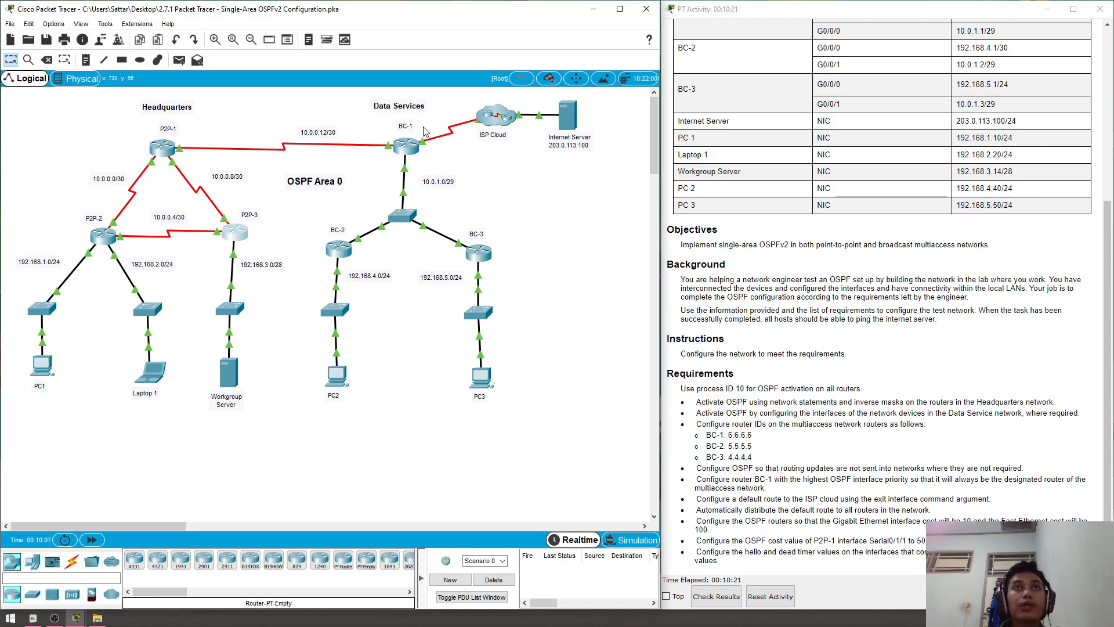
- Open router BC-1's command line, enter global configuration mode and create OSPF process 10, returning to global configuration mode
click(407, 146)
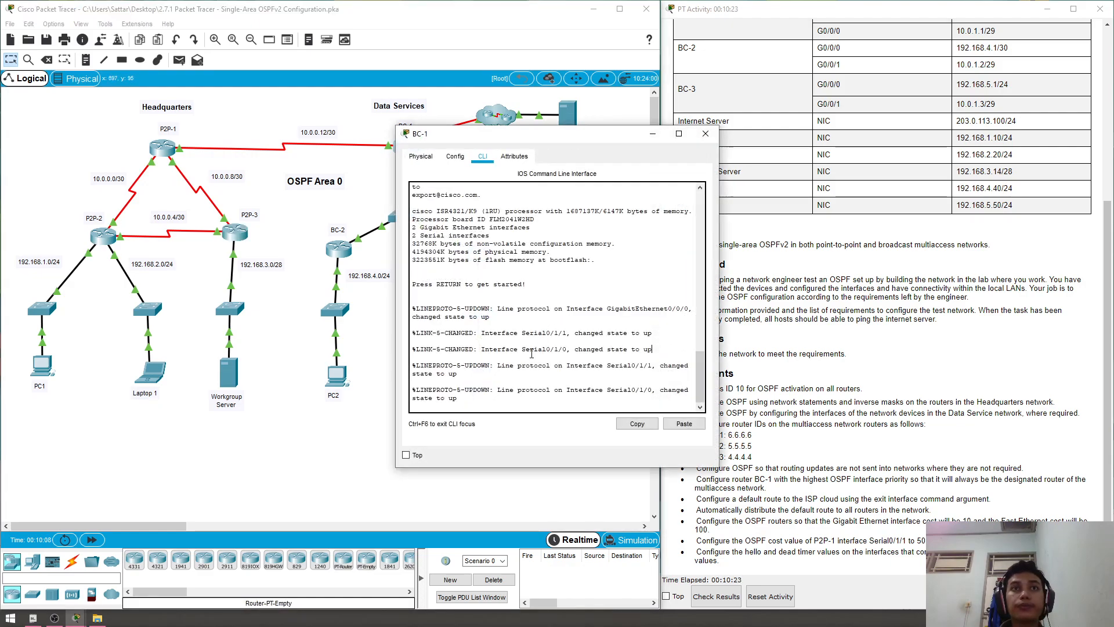
key(Return)
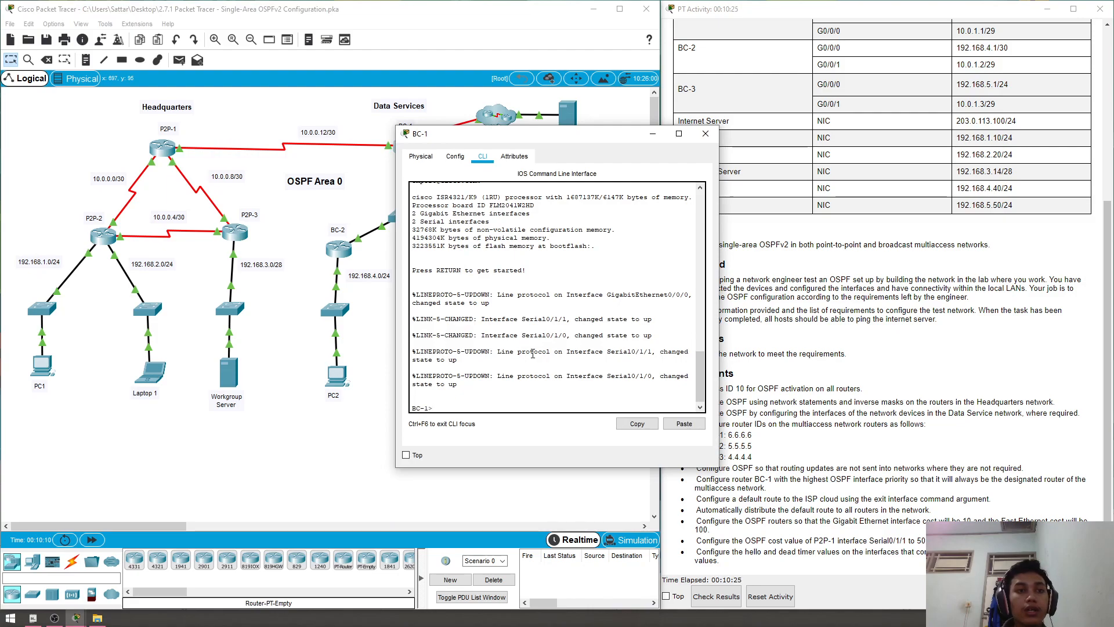
text(en)
key(Return)
text(conf t)
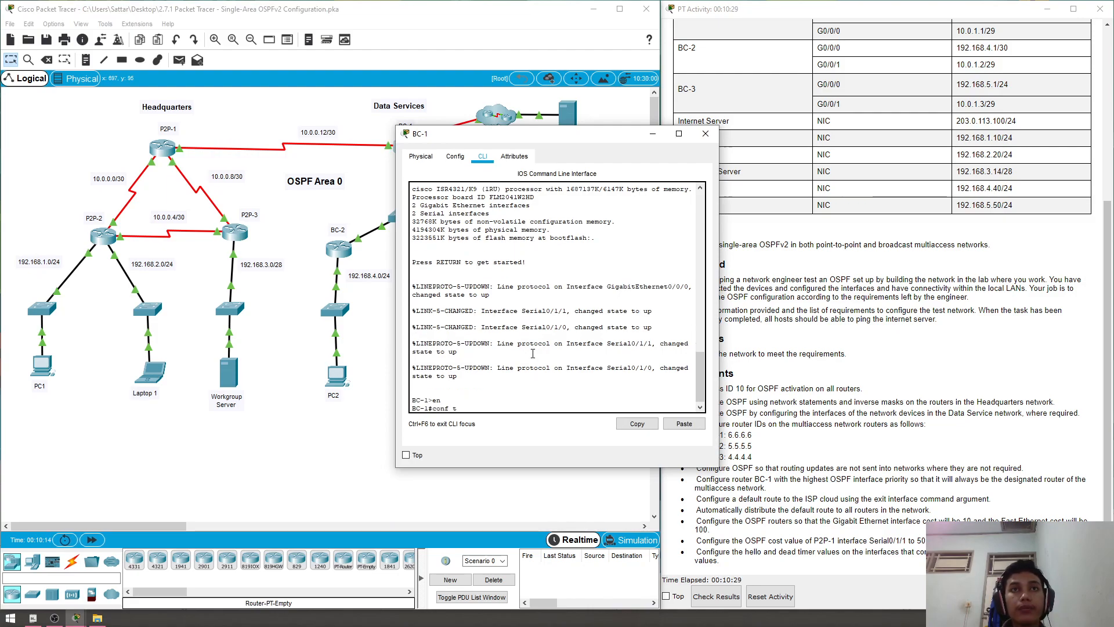
key(Return)
text(router)
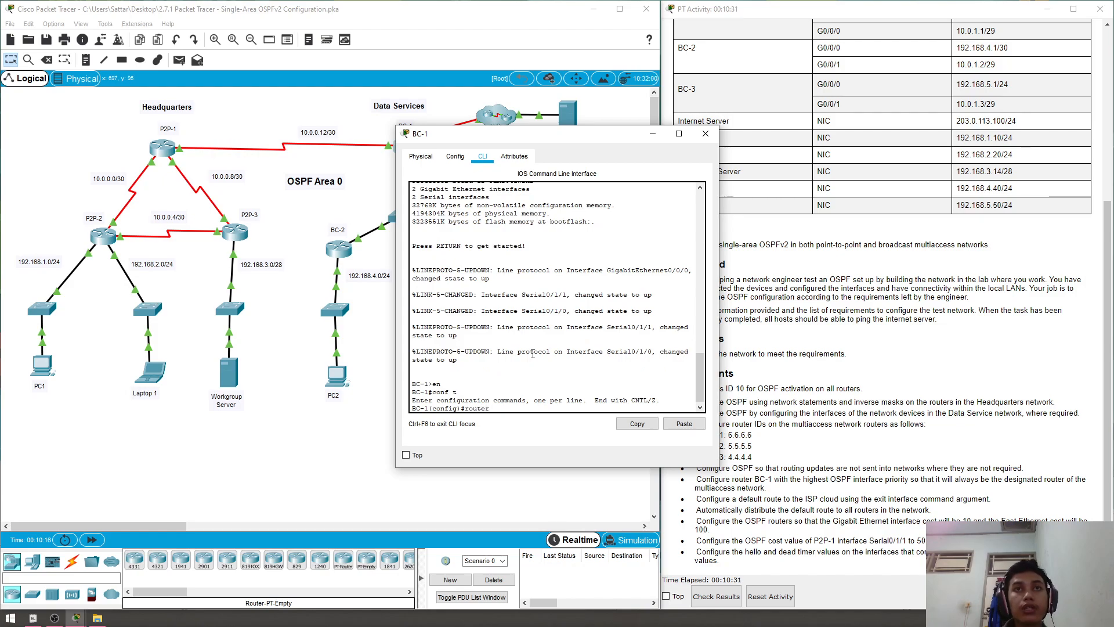
text( ospf 10)
key(Return)
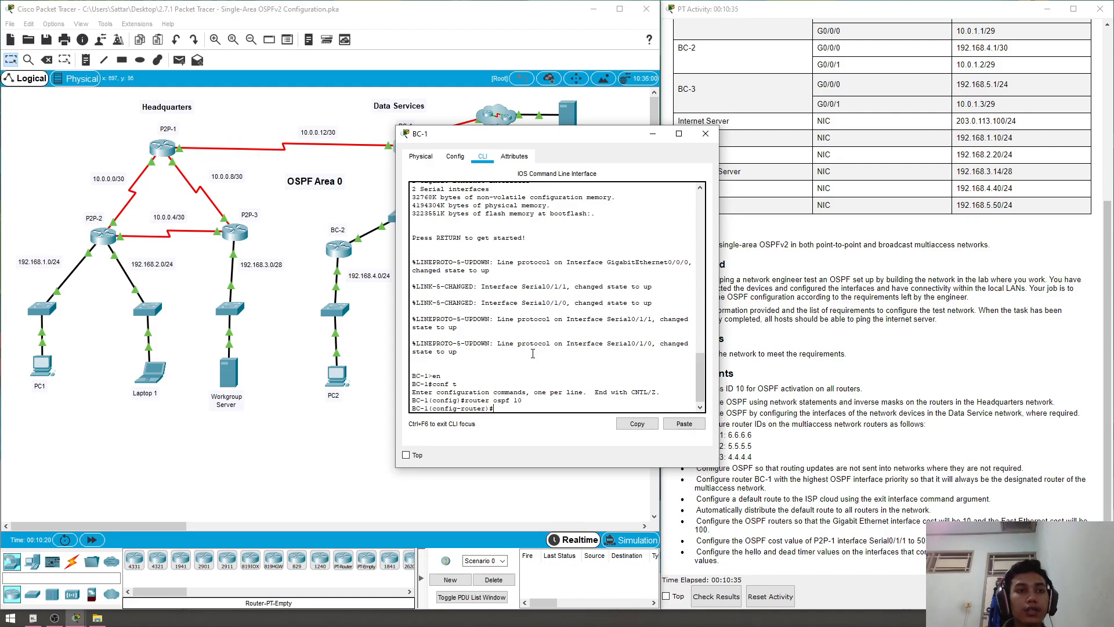
click(561, 399)
text(ex)
key(Return)
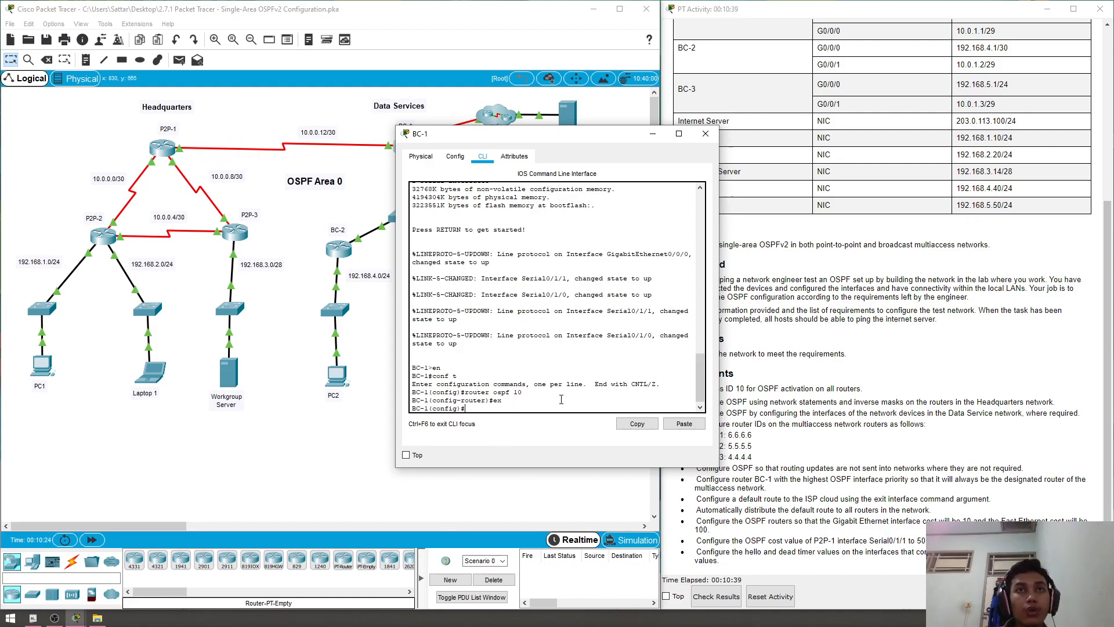
- Enable OSPF process 10 in area 0 on BC-1's Serial0/1/0 interface, and leave interface configuration
text(int serial)
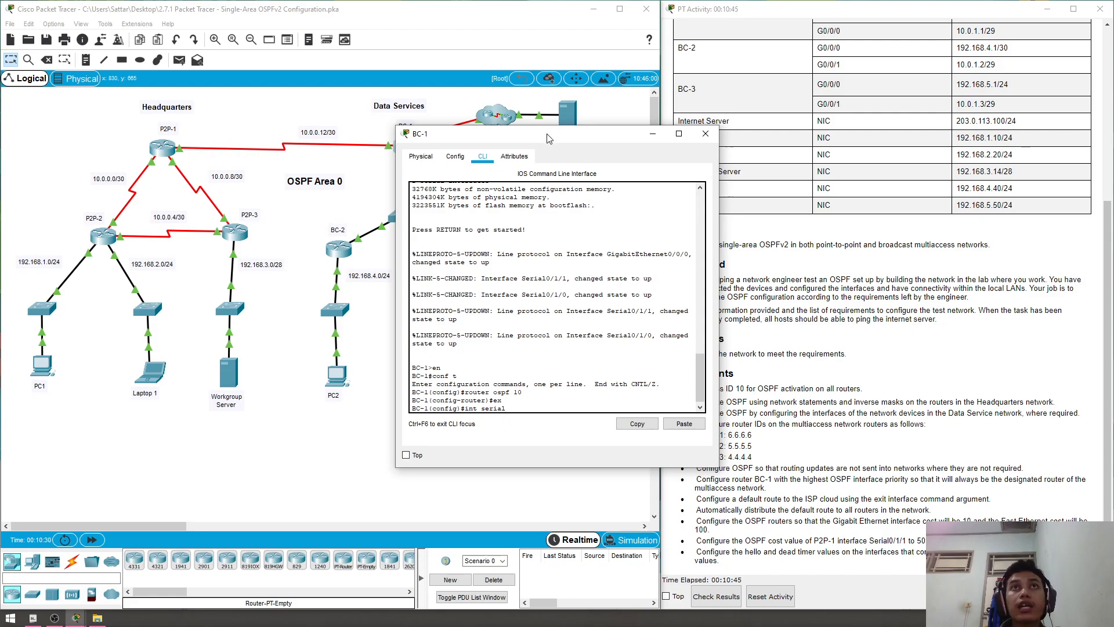
drag(548, 134, 677, 149)
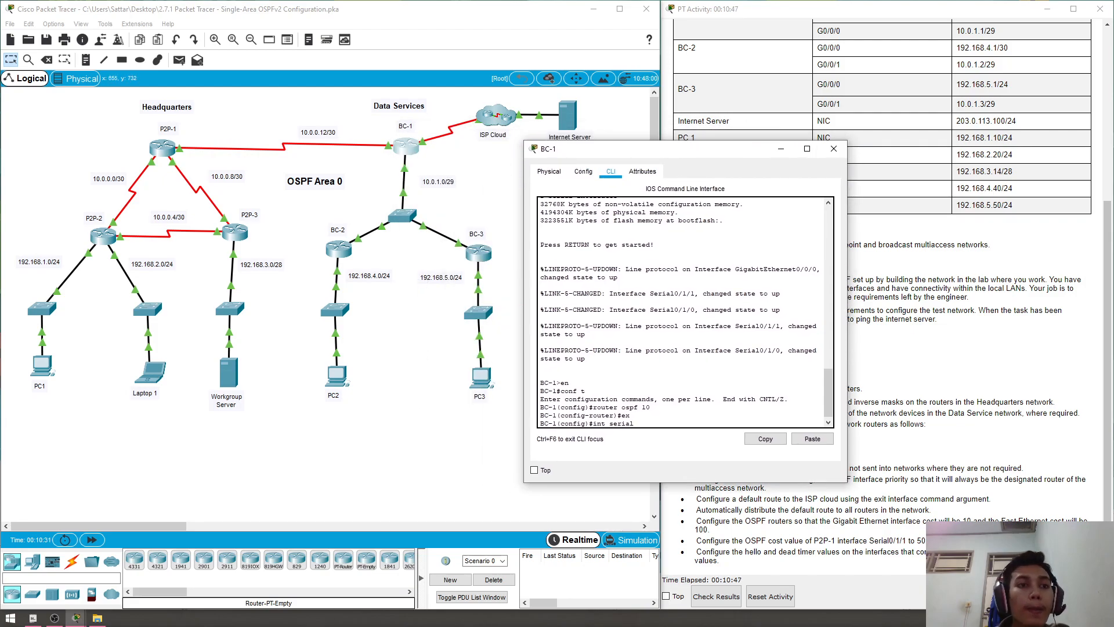
click(388, 150)
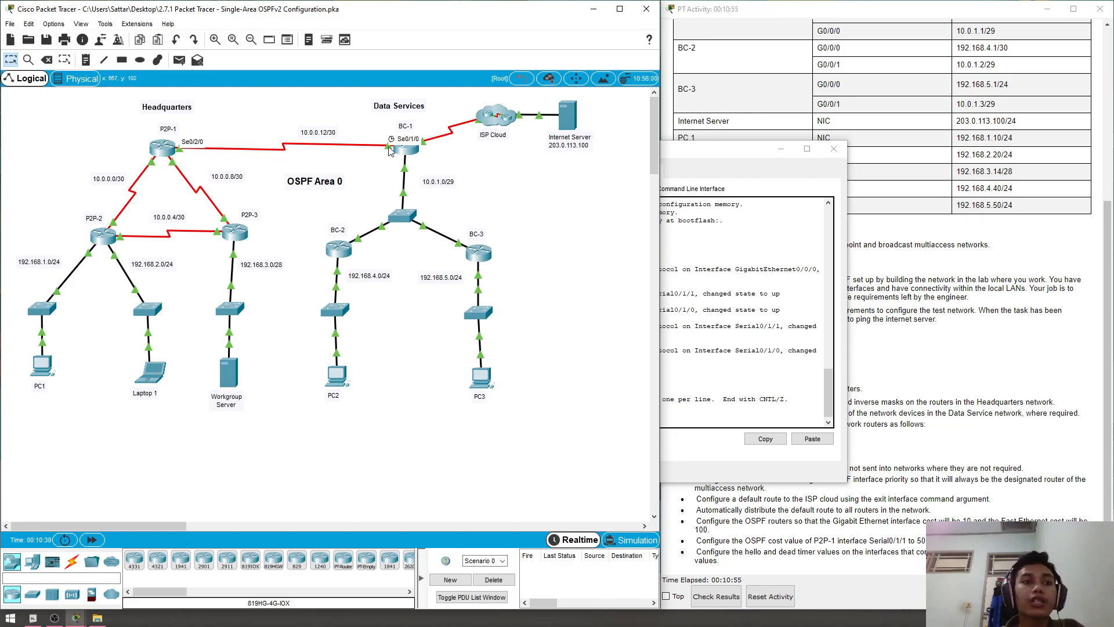
click(709, 162)
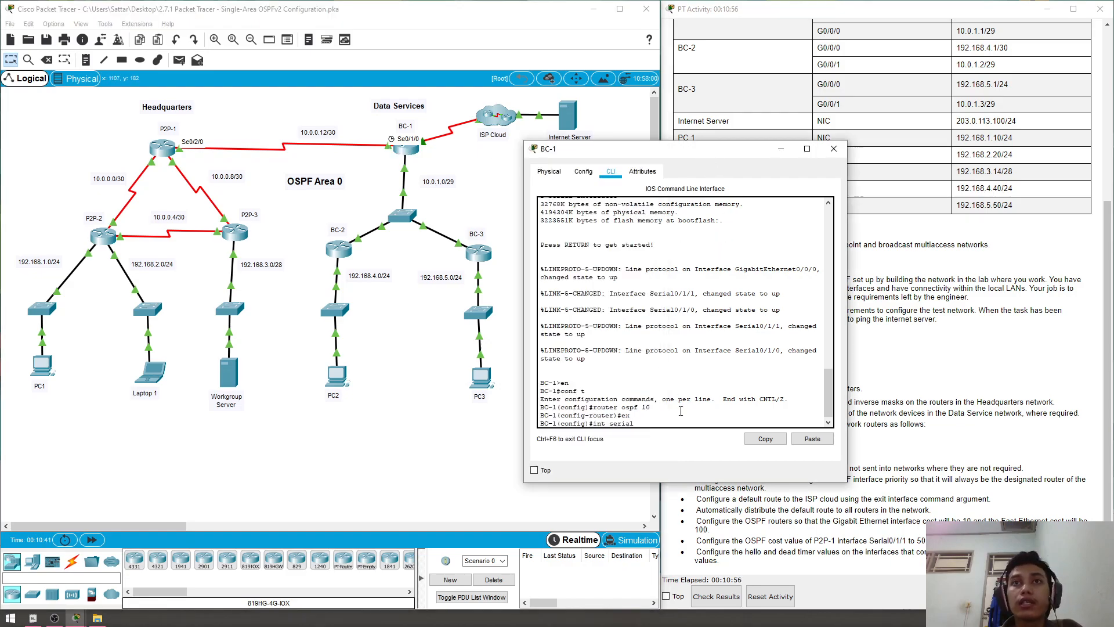
text(1/1)
text(0/1/0)
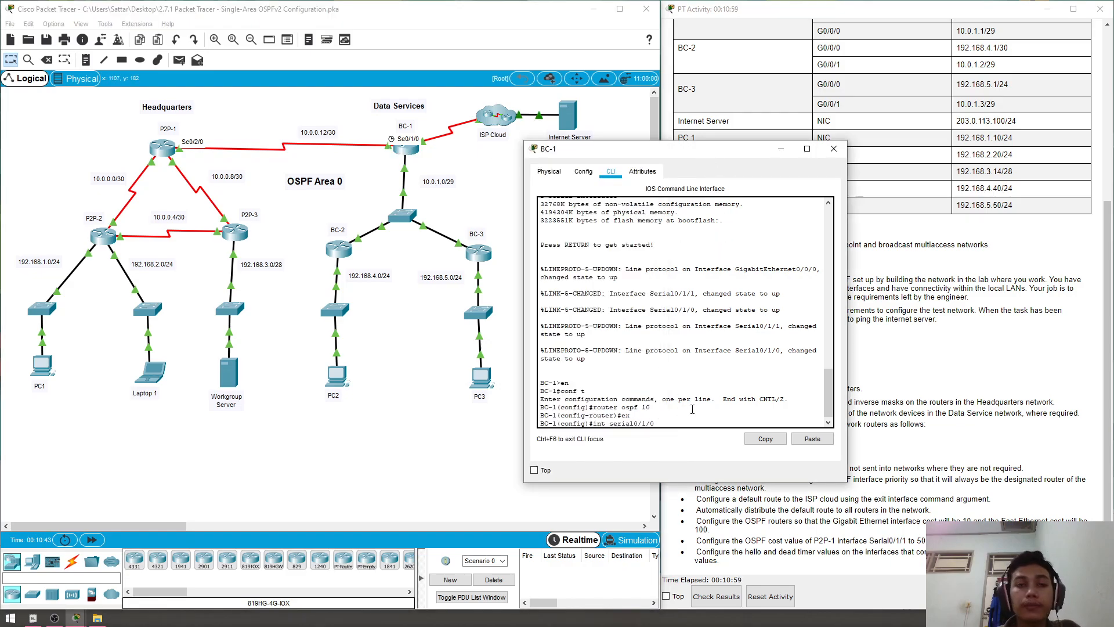
key(Return)
text(ip)
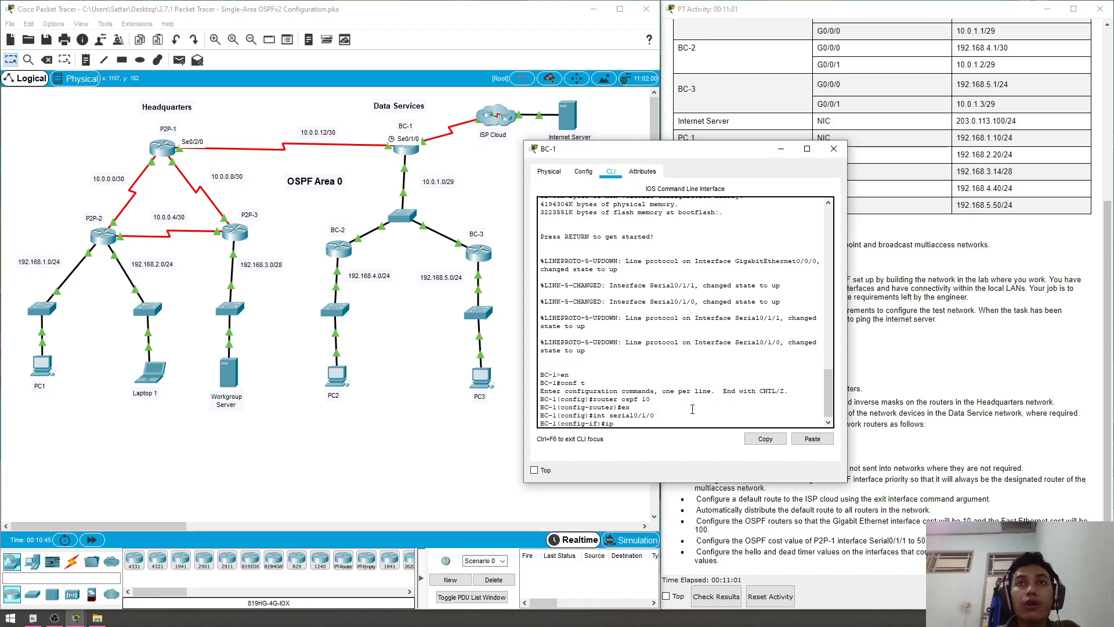
text( ospf)
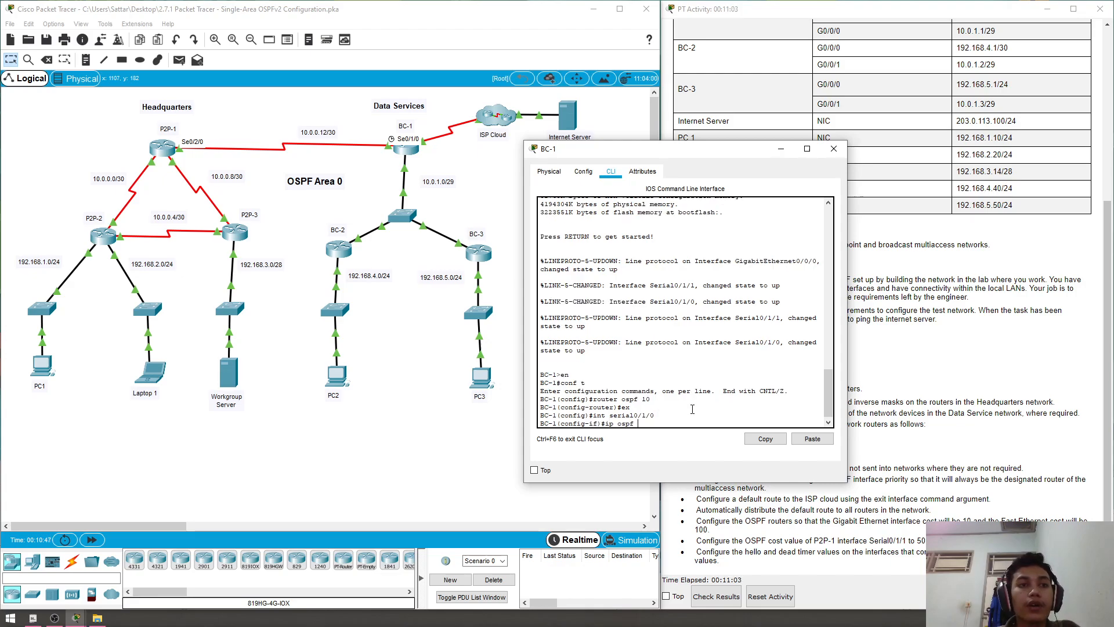
text( 10 area 0)
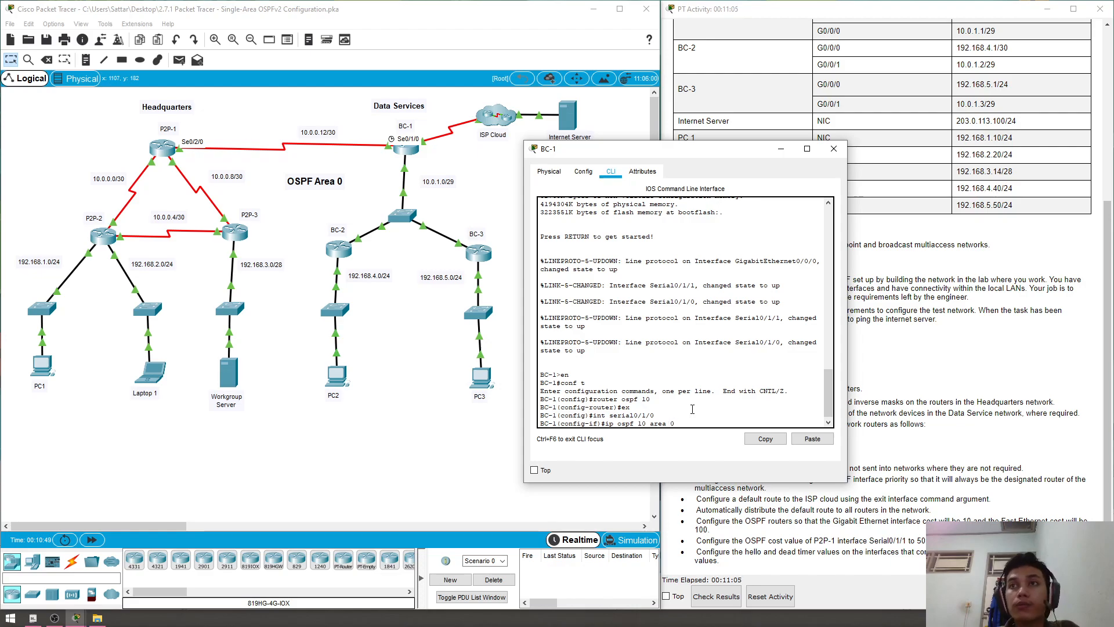
key(Return)
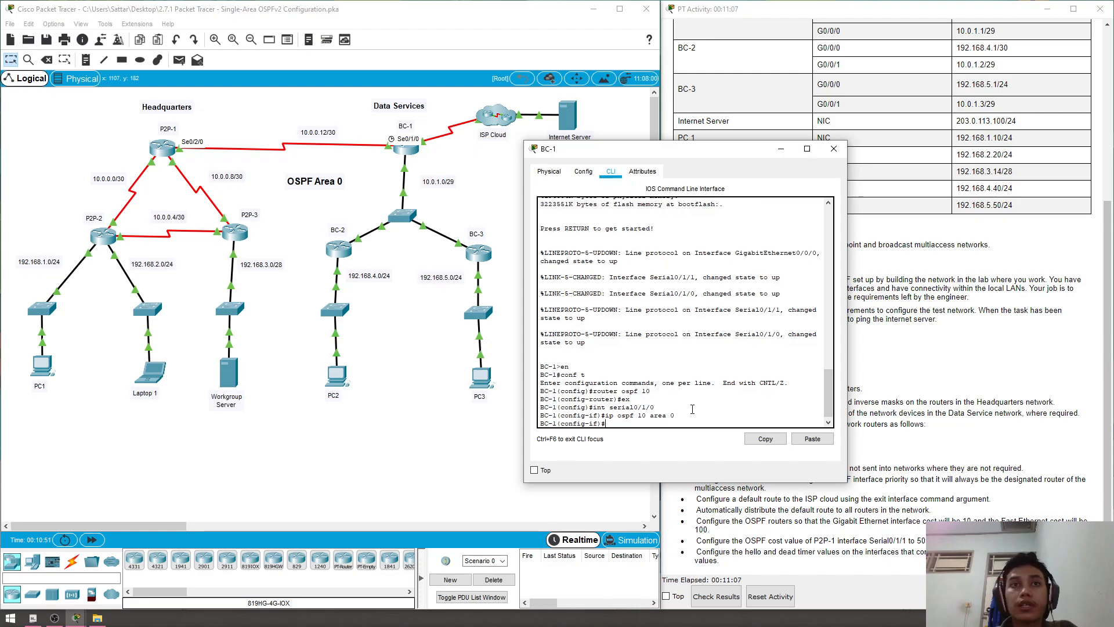
text(ex)
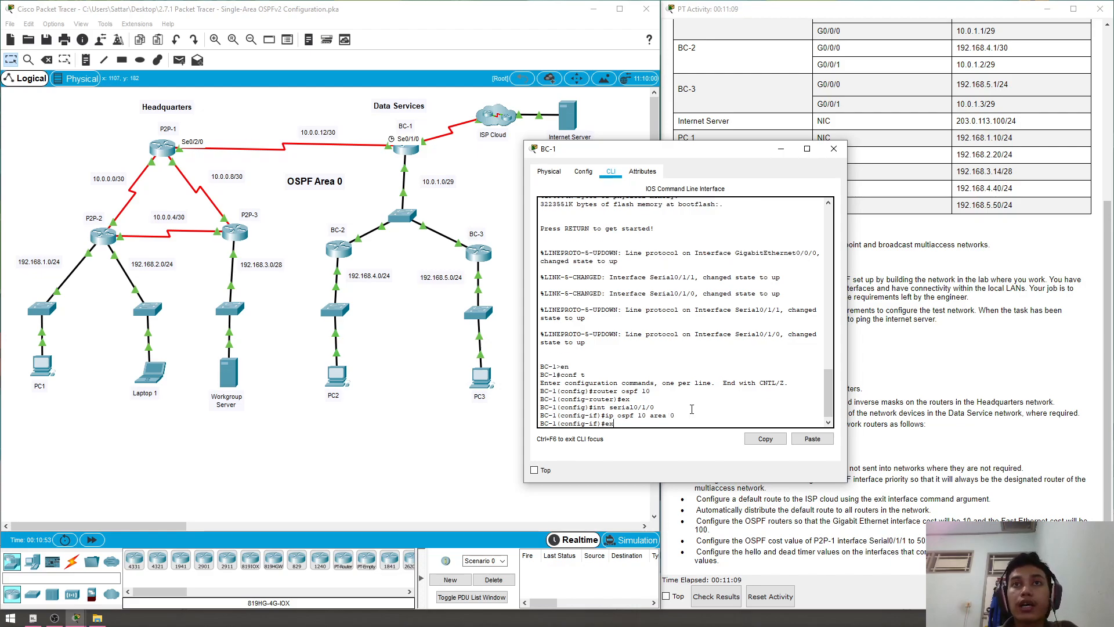
key(Return)
- Enable OSPF process 10 in area 0 on BC-1's GigabitEthernet0/0/0 interface, and close the router's window
text(in)
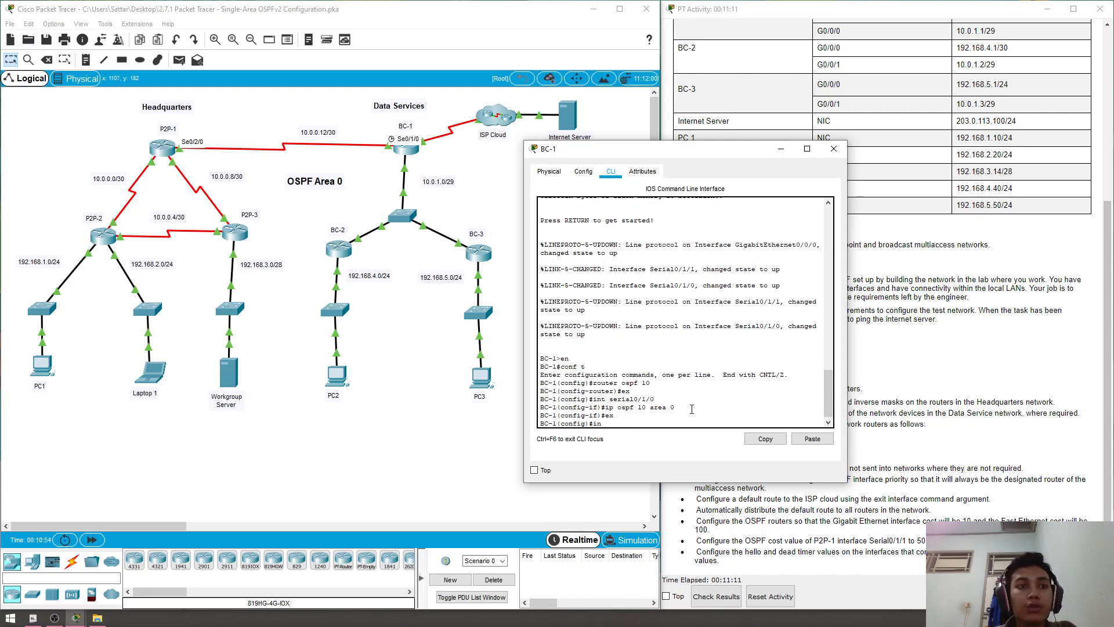
text(t gig)
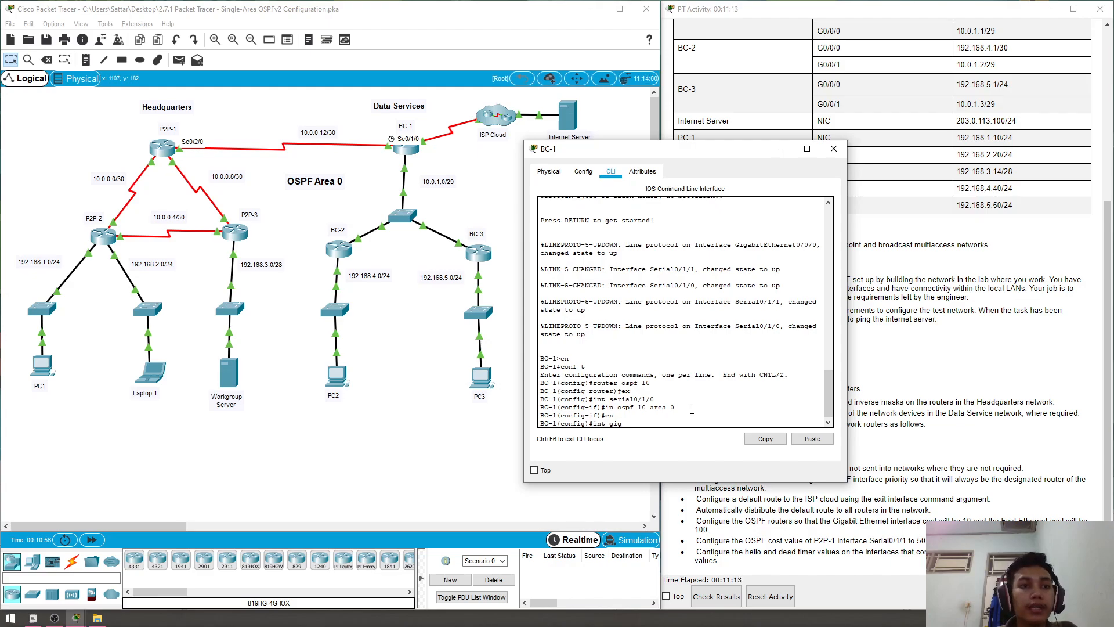
text(0/0/0)
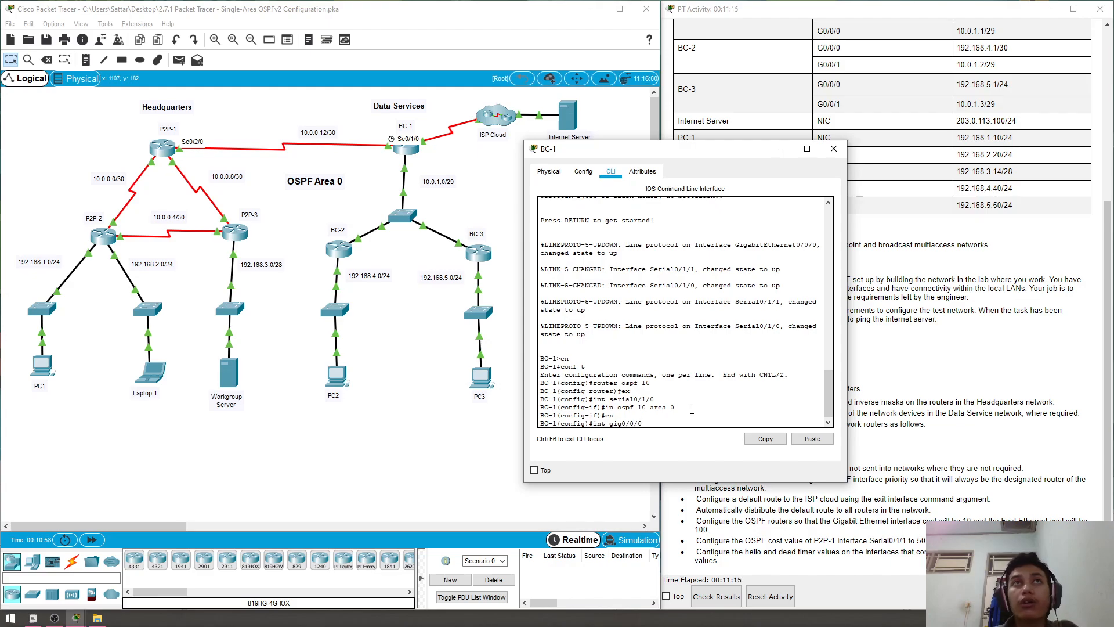
click(428, 148)
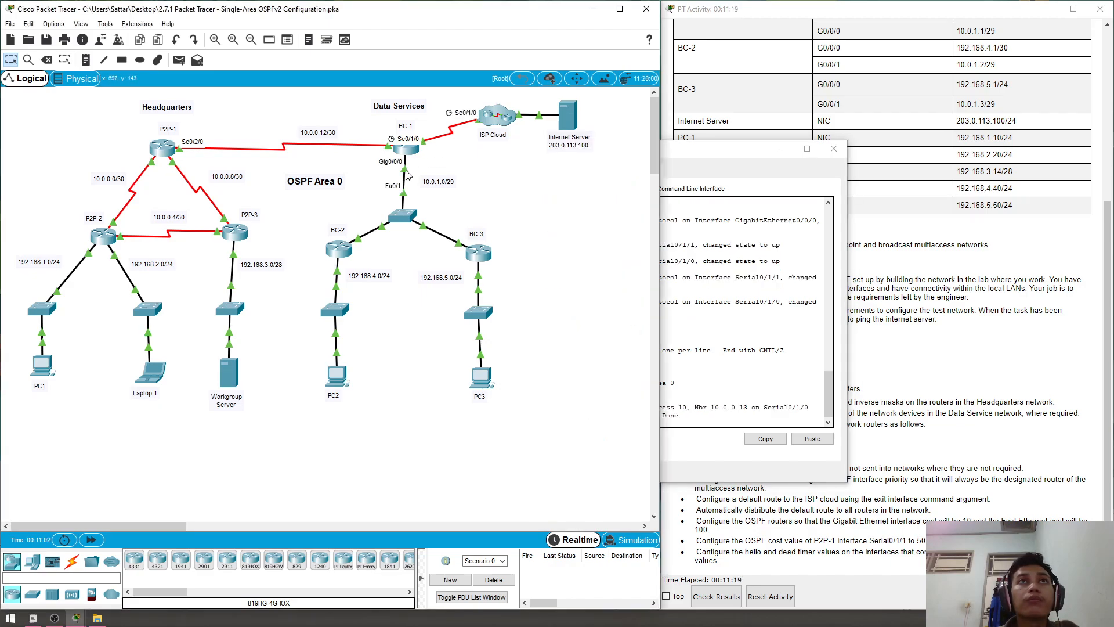
click(749, 168)
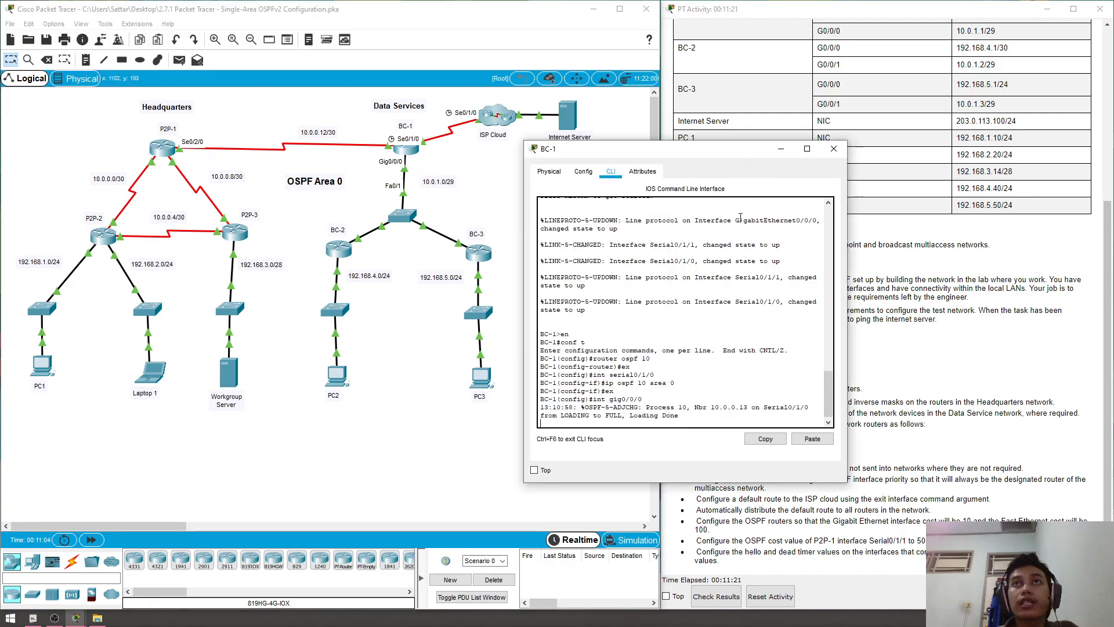
key(Return)
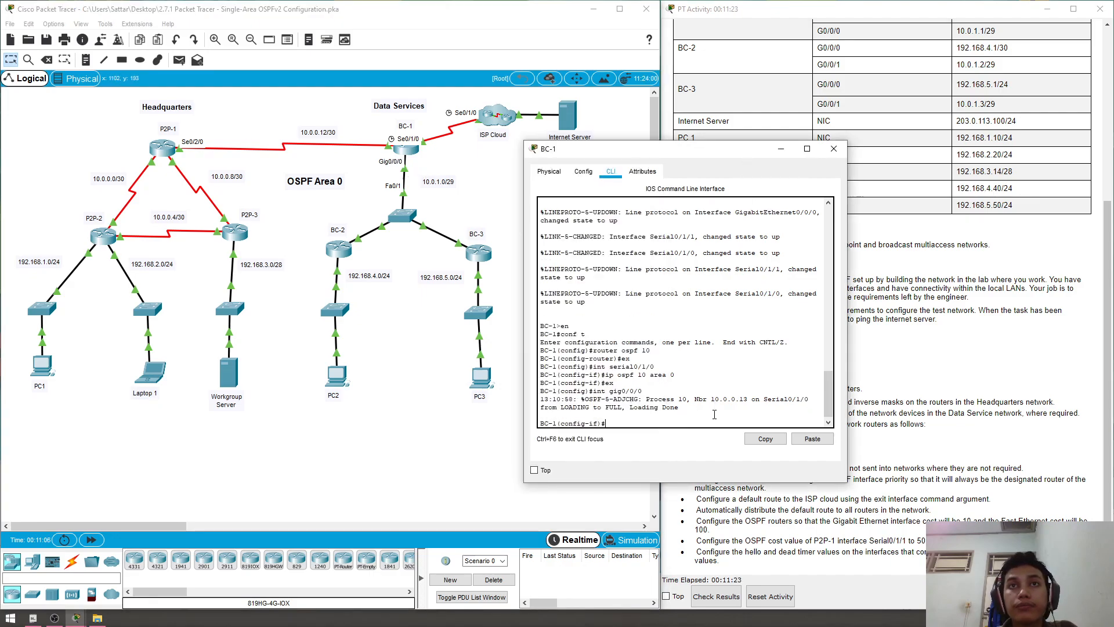
key(Up)
key(Return)
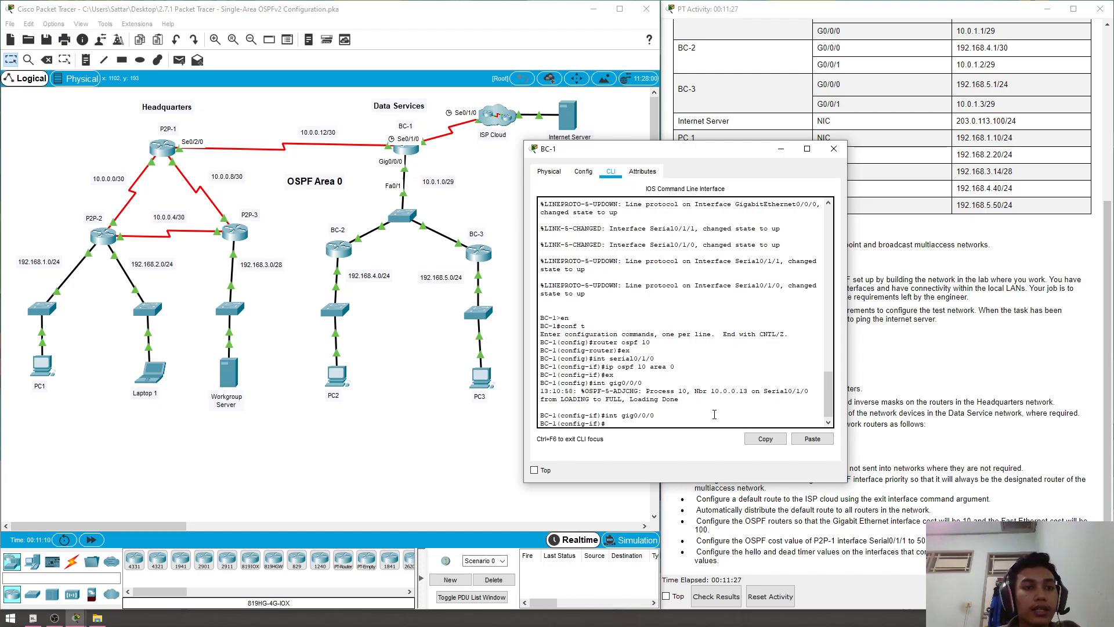
text(ip ospf)
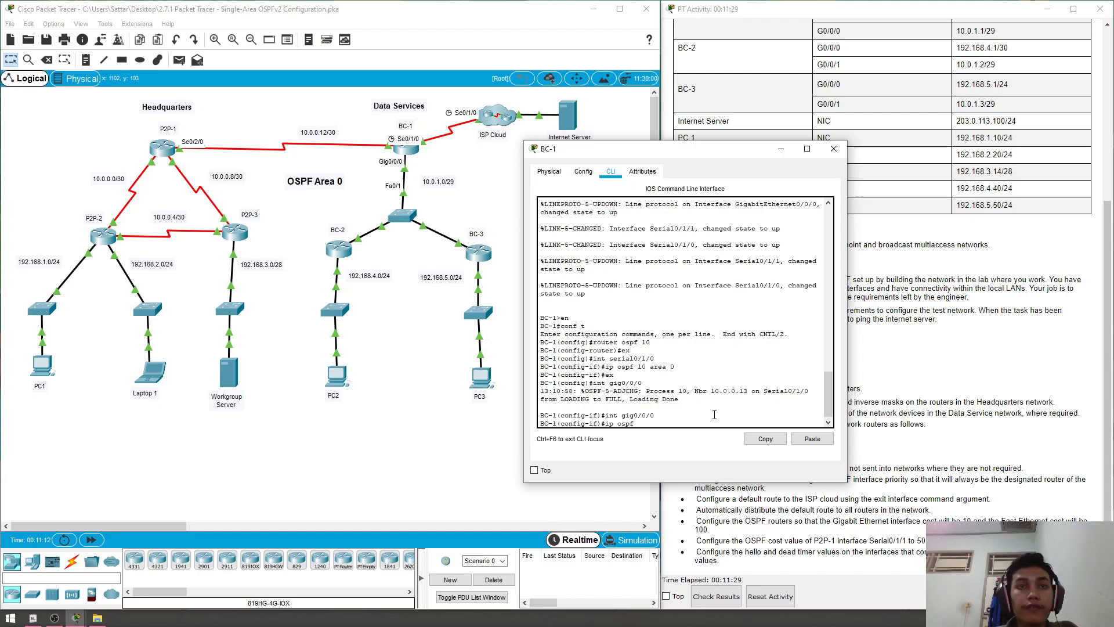
text( 10 area 0)
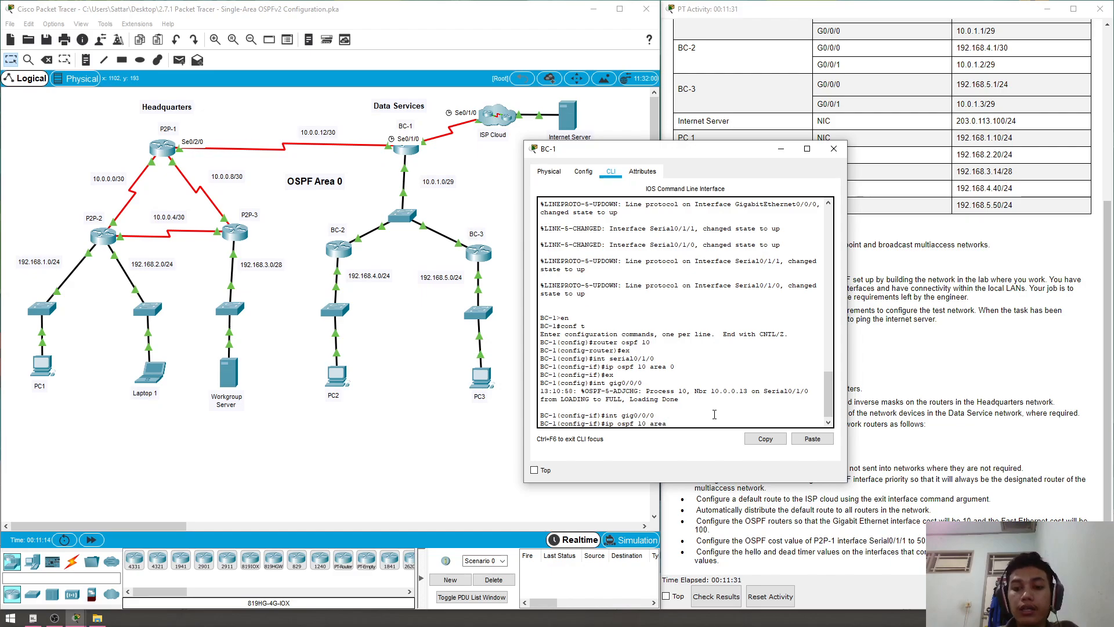
key(Return)
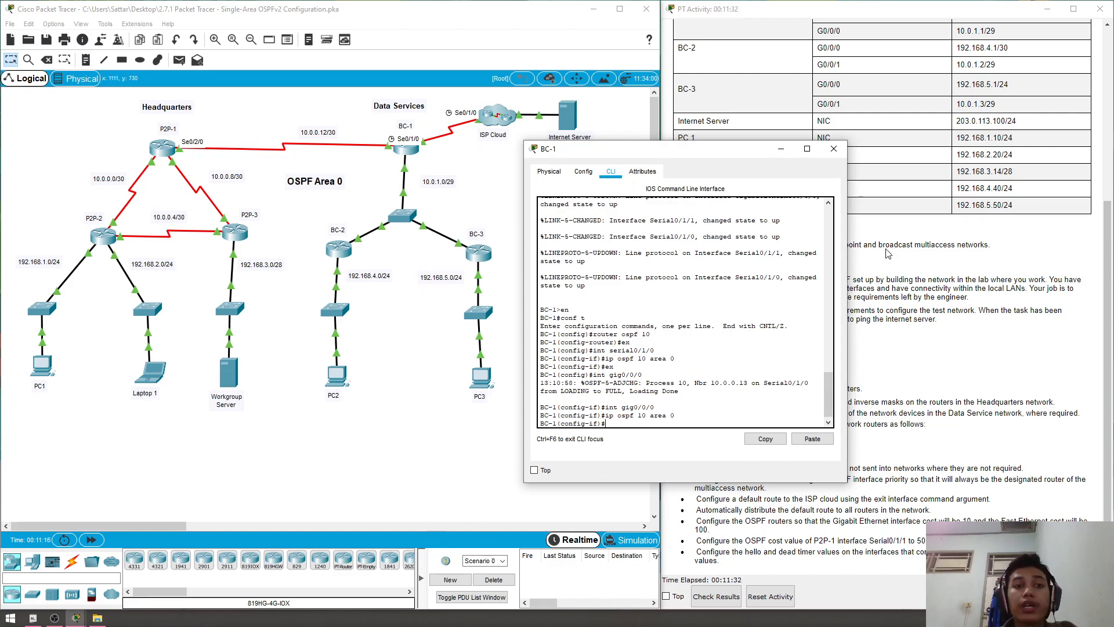
click(833, 149)
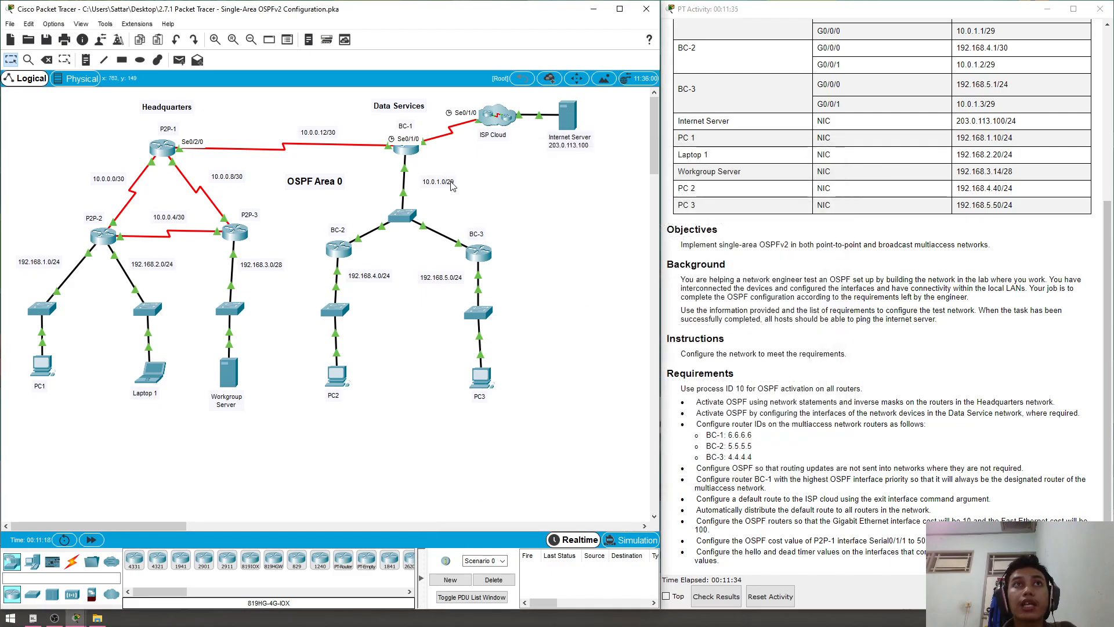
- Check the port on BC-2's LAN link, and enter global configuration mode on BC-2's command line
click(340, 250)
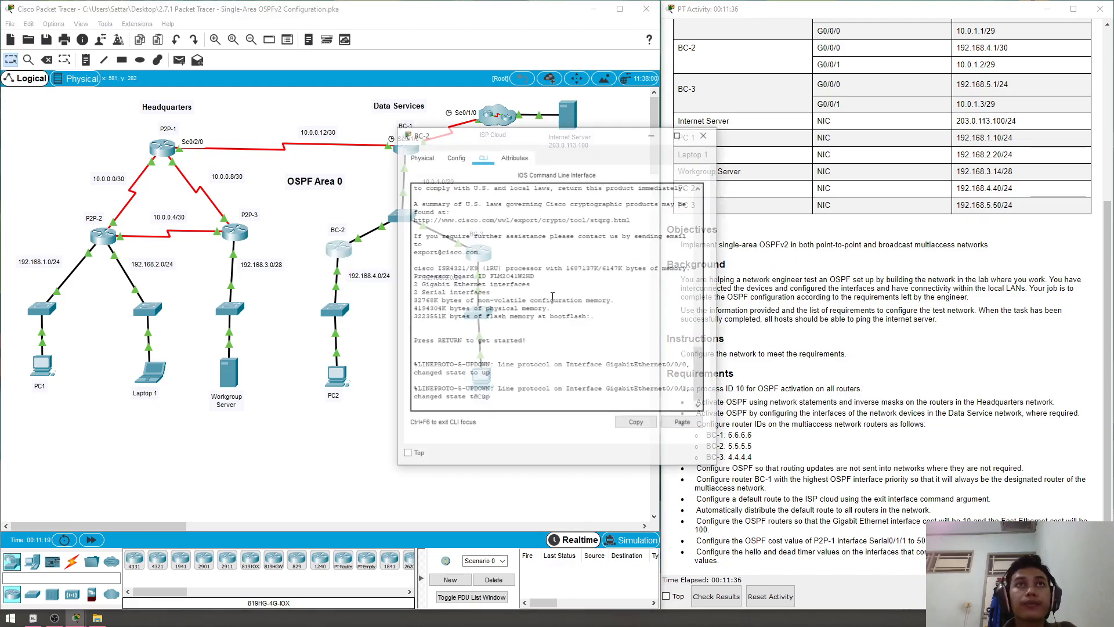
key(Return)
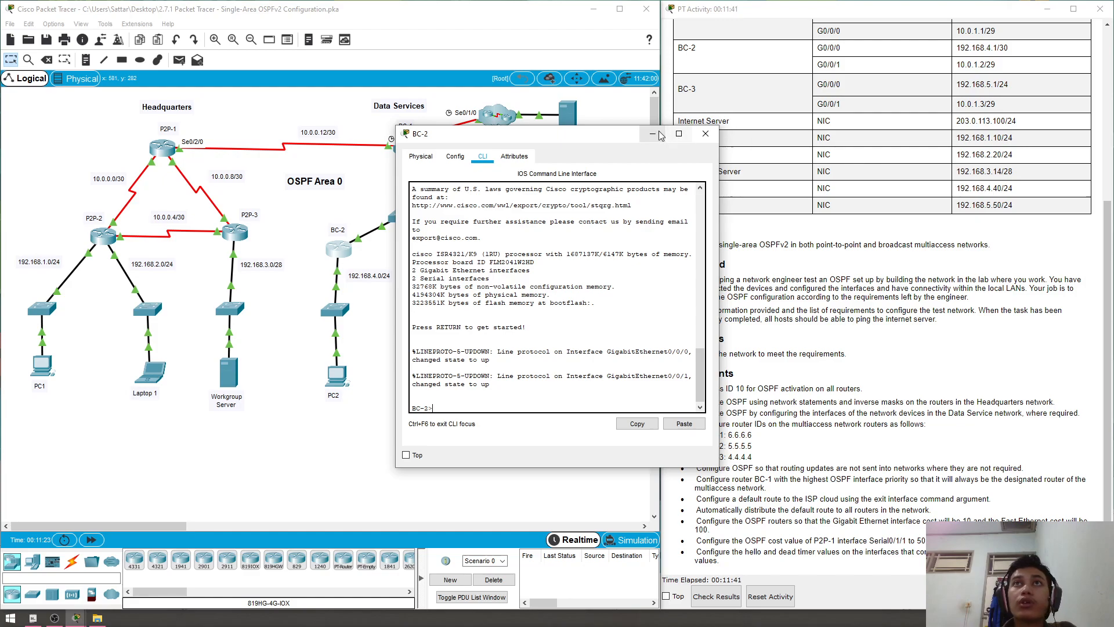
click(706, 133)
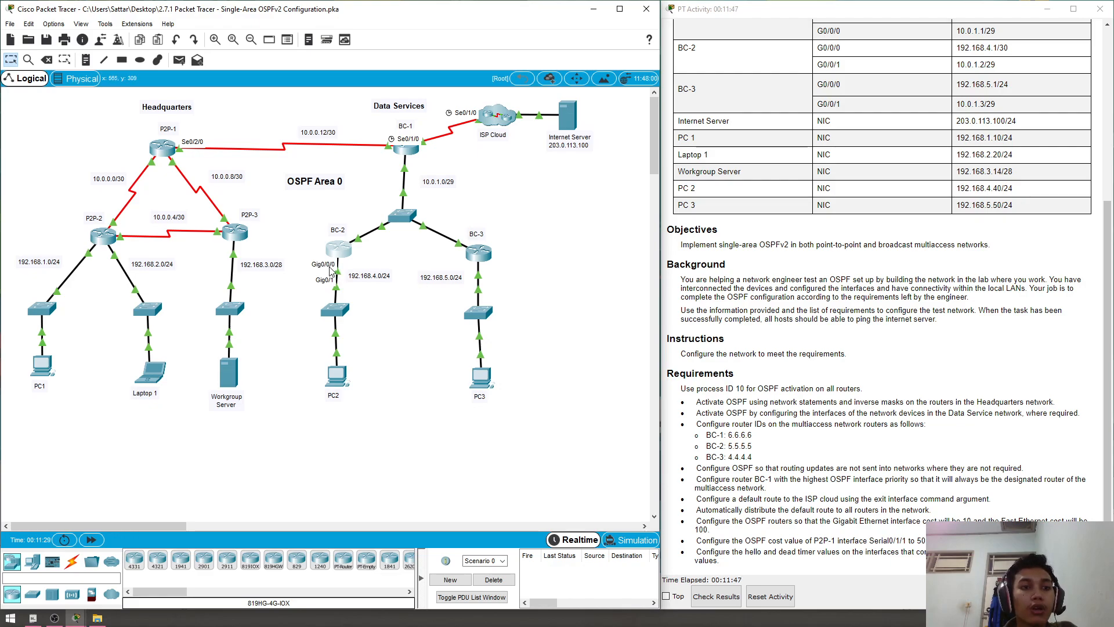
click(338, 247)
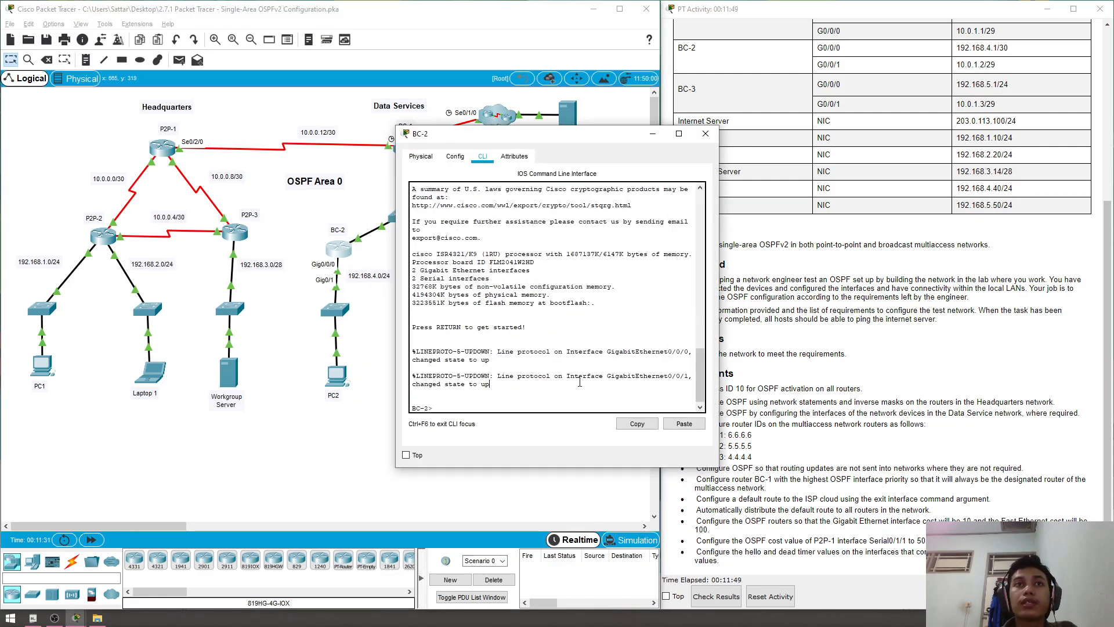
text(en)
key(Return)
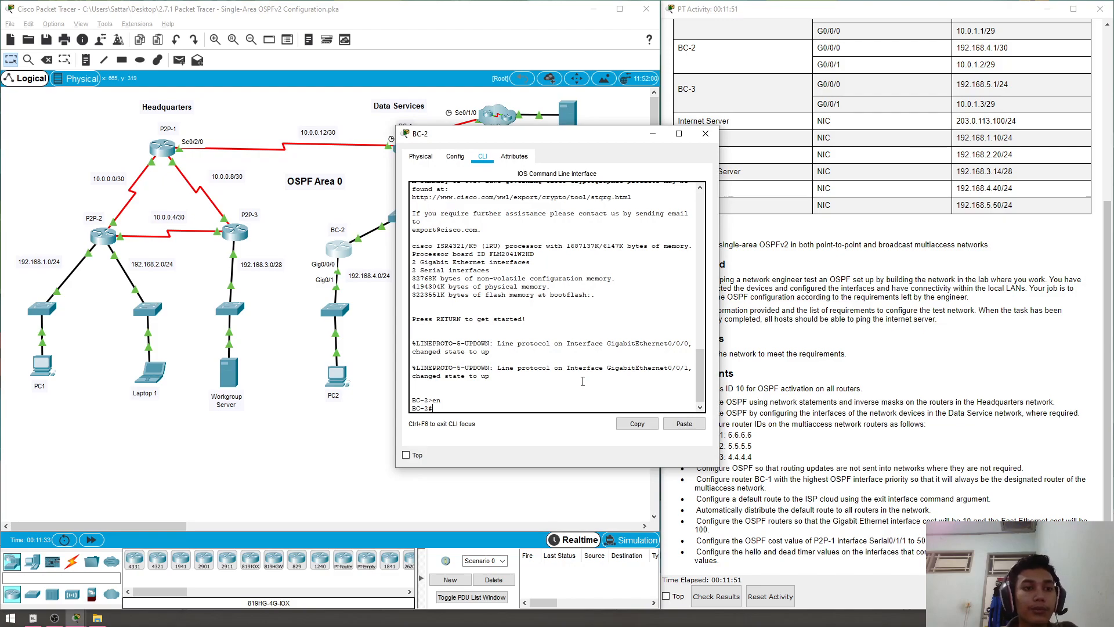
text(conf t)
key(Return)
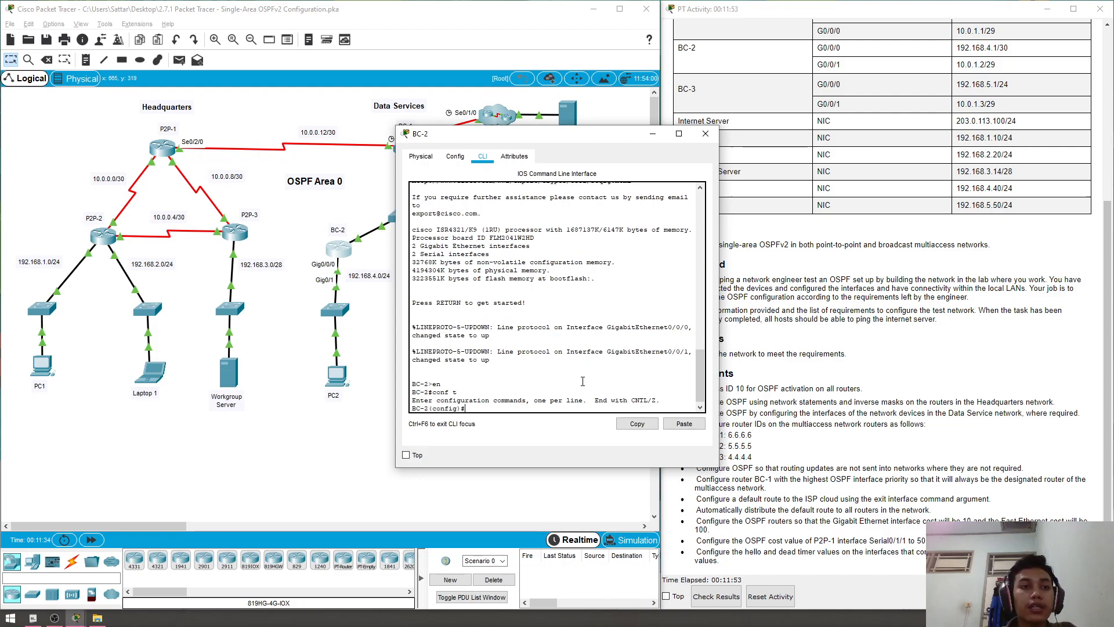
- Enable OSPF process 10 in area 0 on BC-2's GigabitEthernet0/0/0 interface, and leave interface configuration
text(int gii)
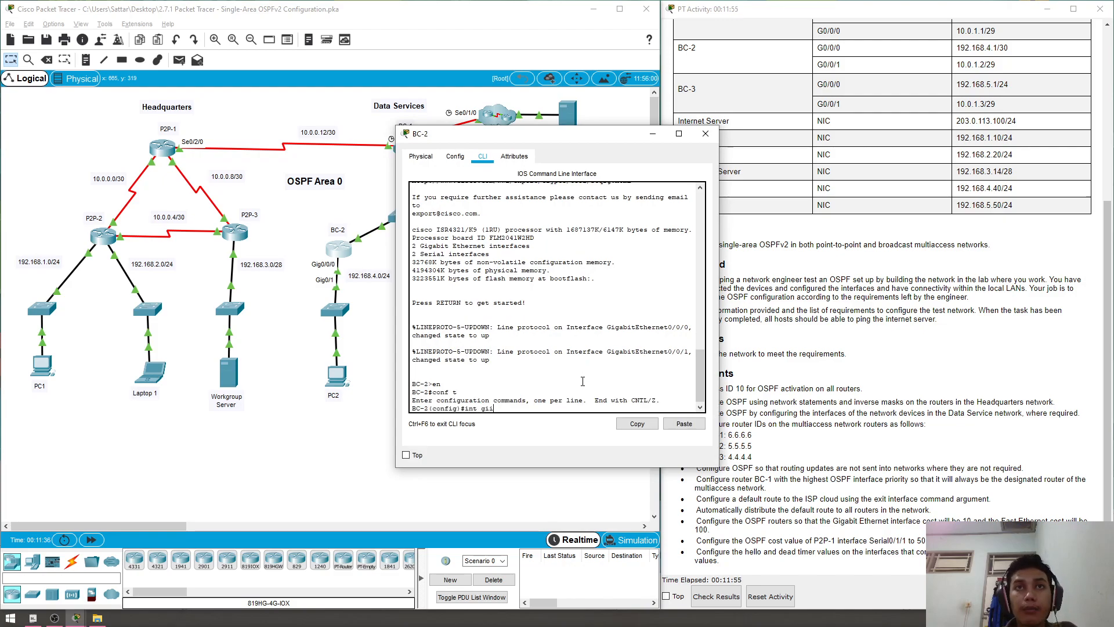
key(BackSpace)
text(g0//0)
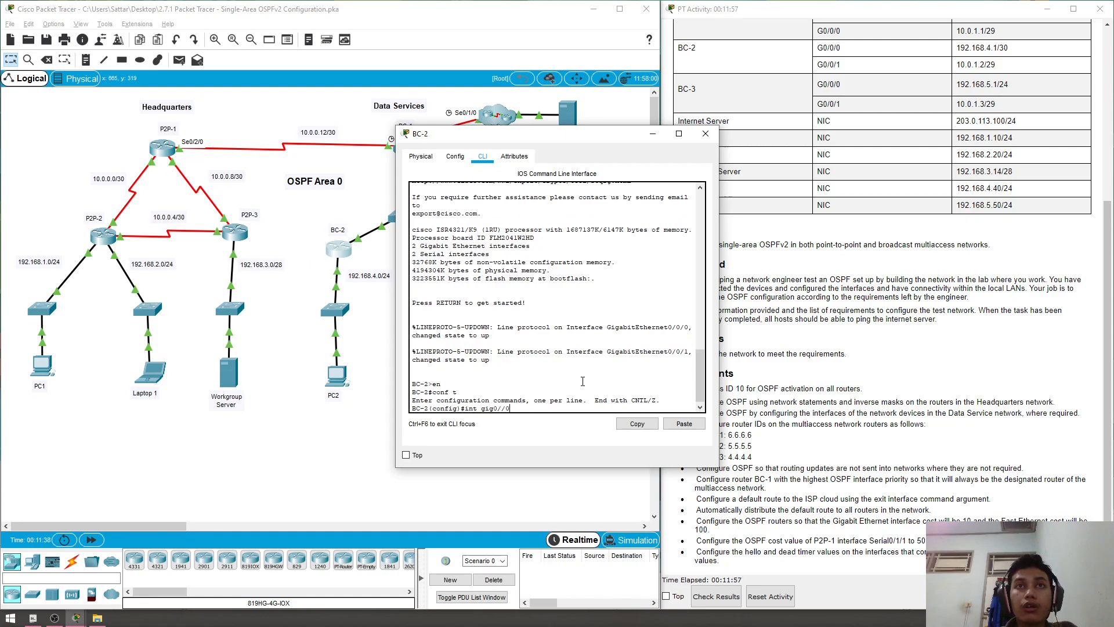
key(BackSpace)
key(BackSpace)
text(0/0)
key(Return)
text(ip ospf)
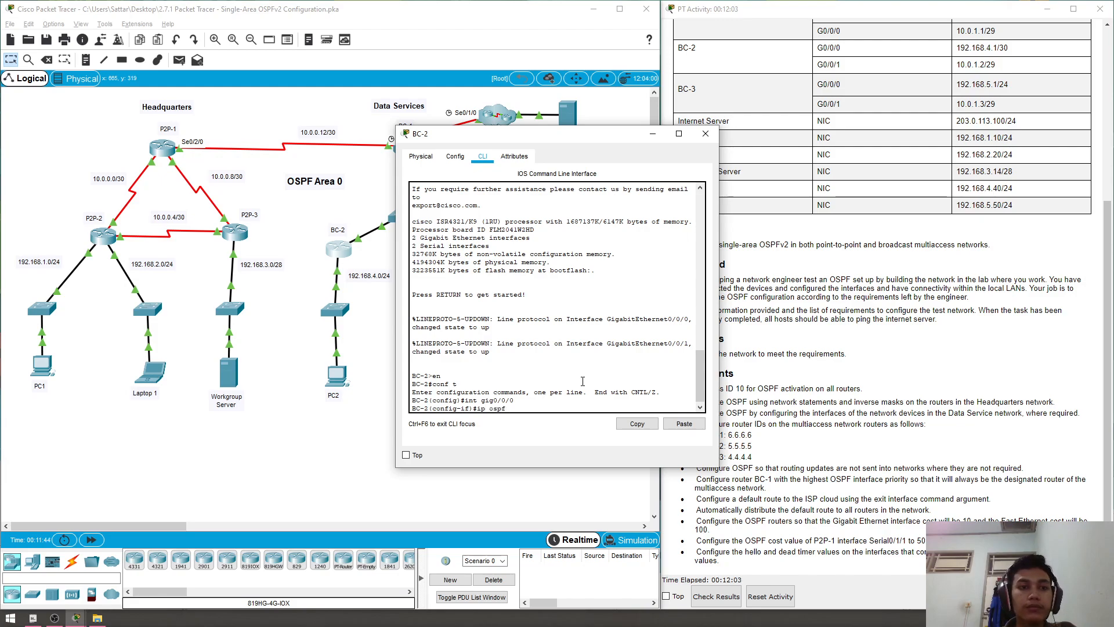
text( 10 area)
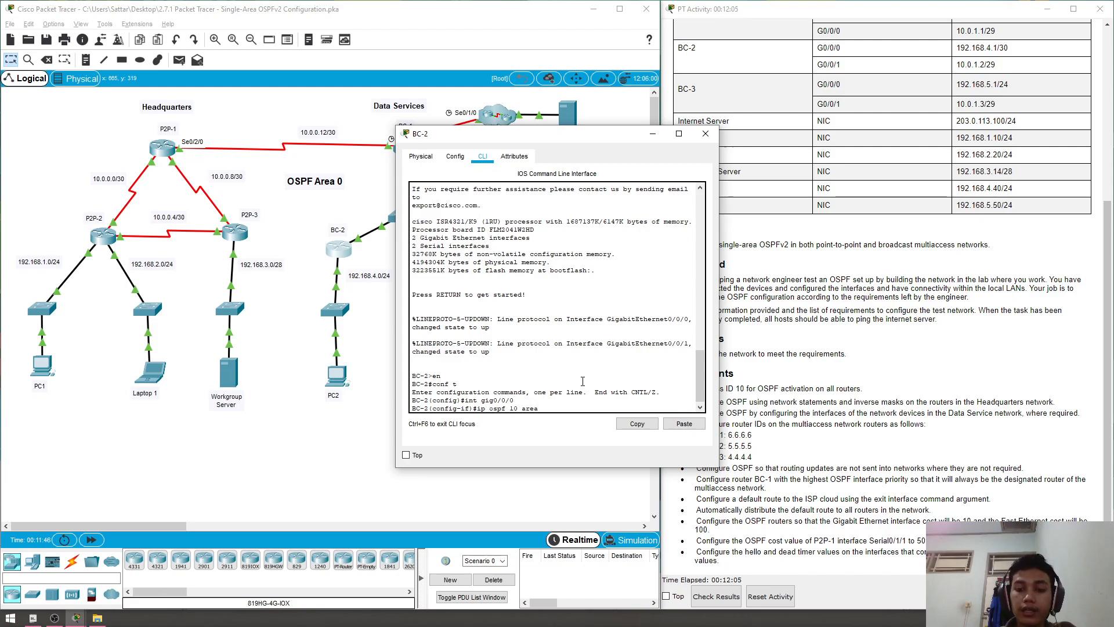
text( 0)
key(Return)
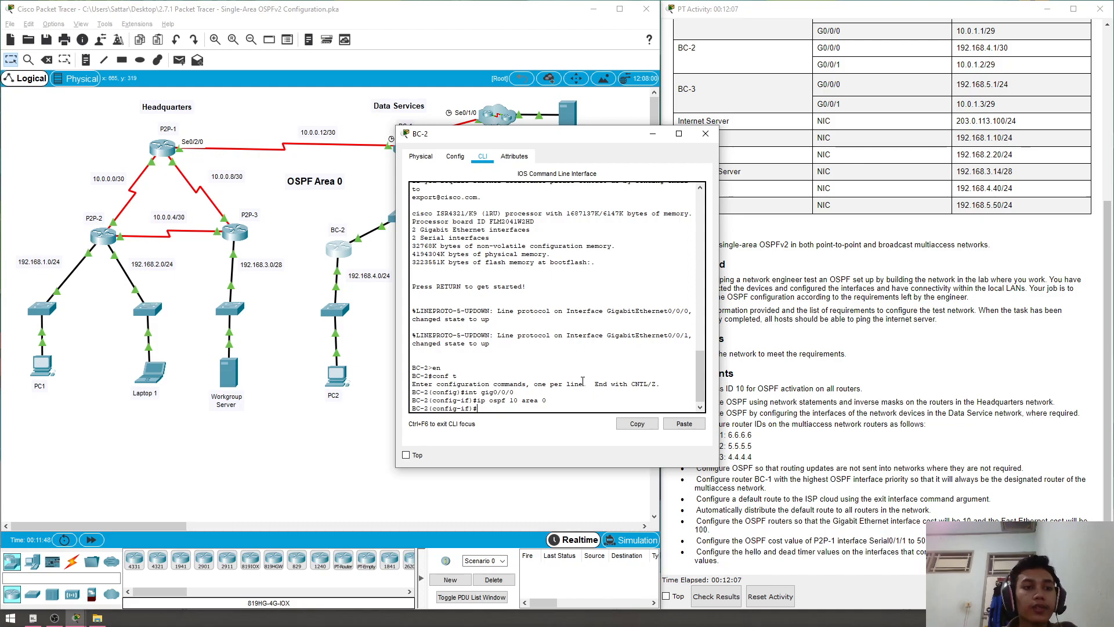
text(ex)
key(Return)
- Enable OSPF process 10 in area 0 on BC-2's GigabitEthernet0/0/1 interface, and close the router's window
text(int gig)
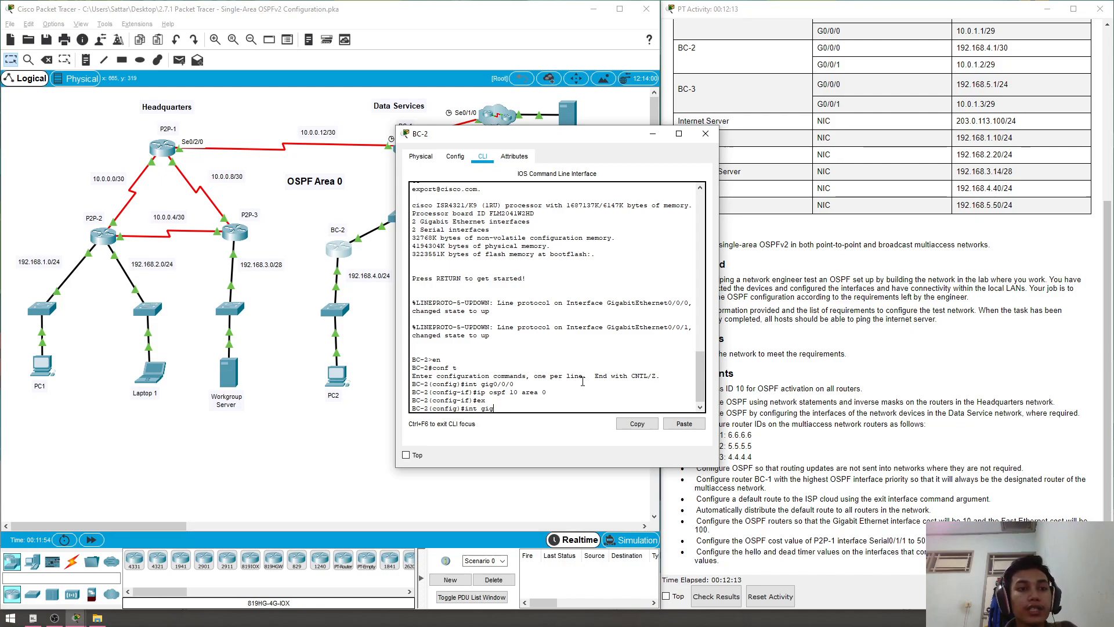
text(/1)
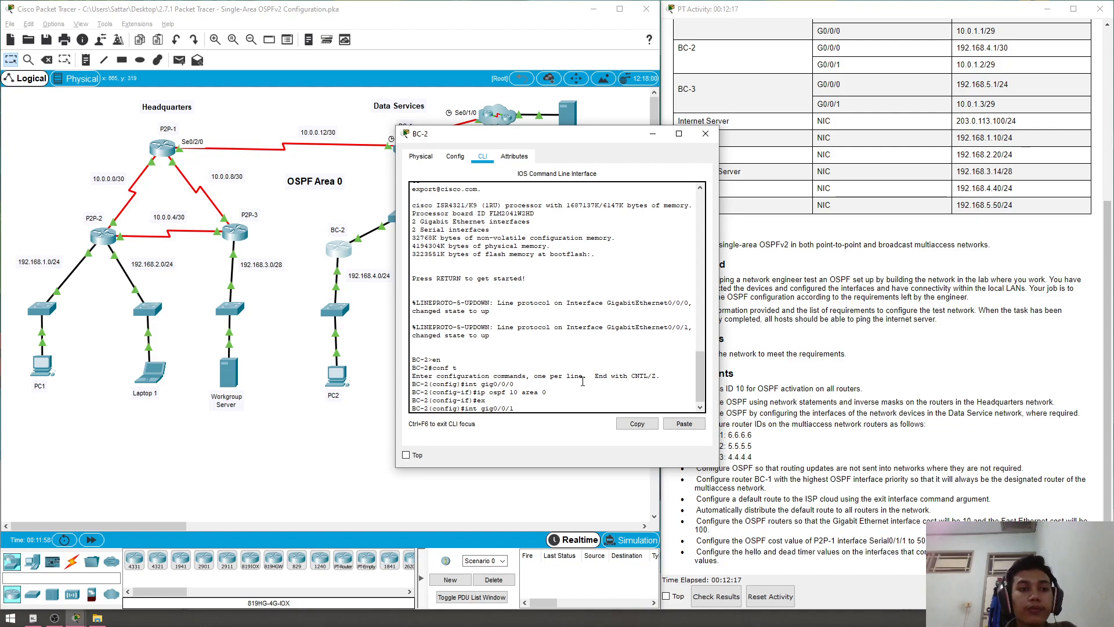
key(Return)
text(ip ospf)
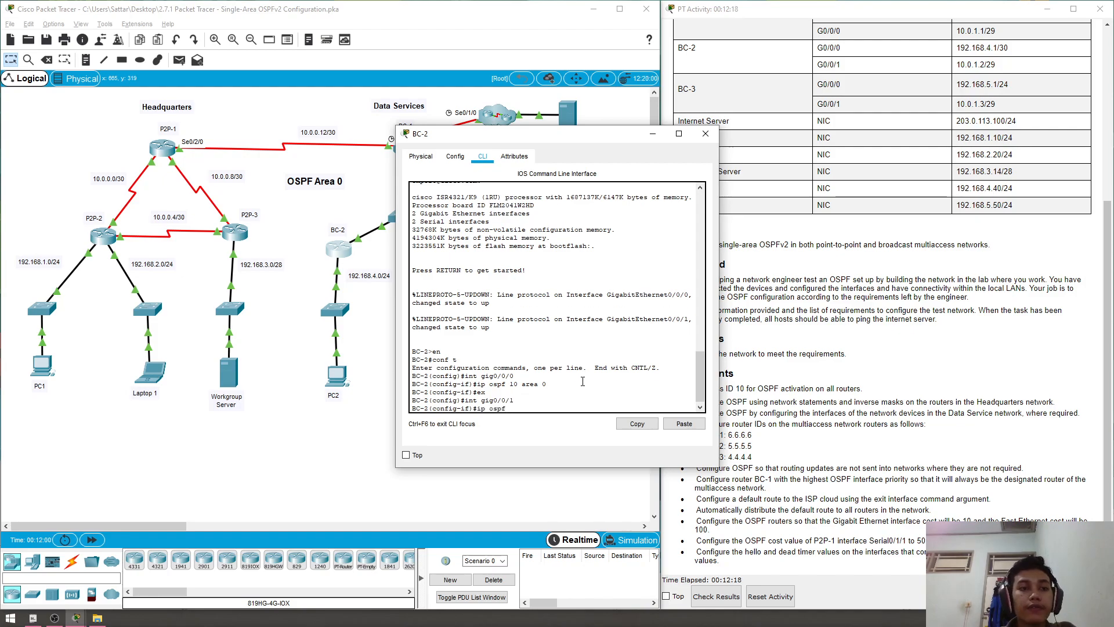
text( 10 ar)
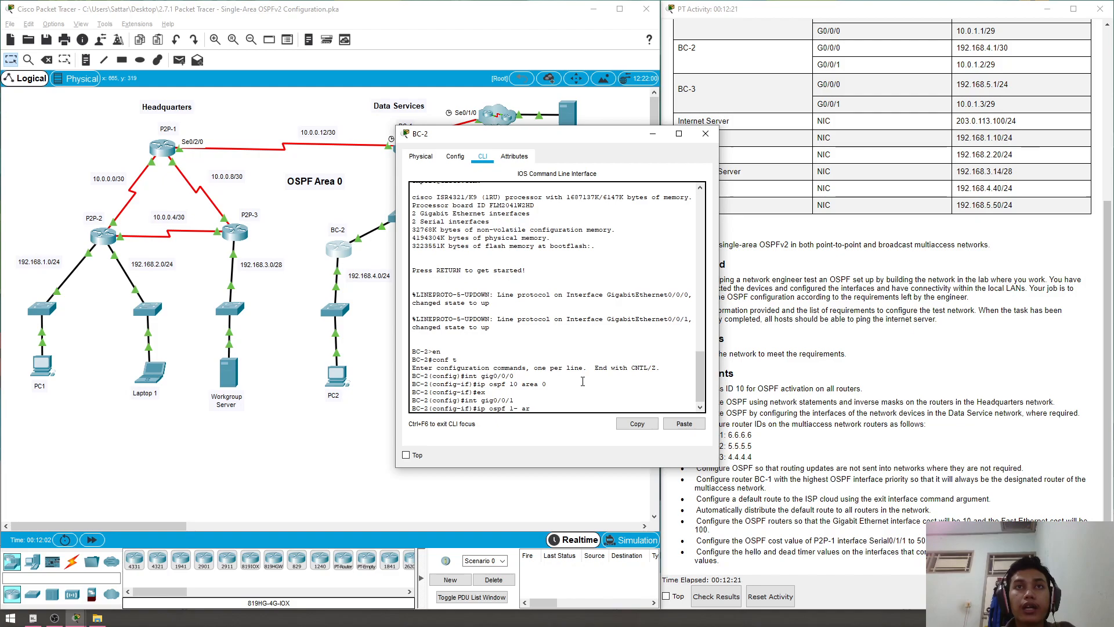
text(0 area)
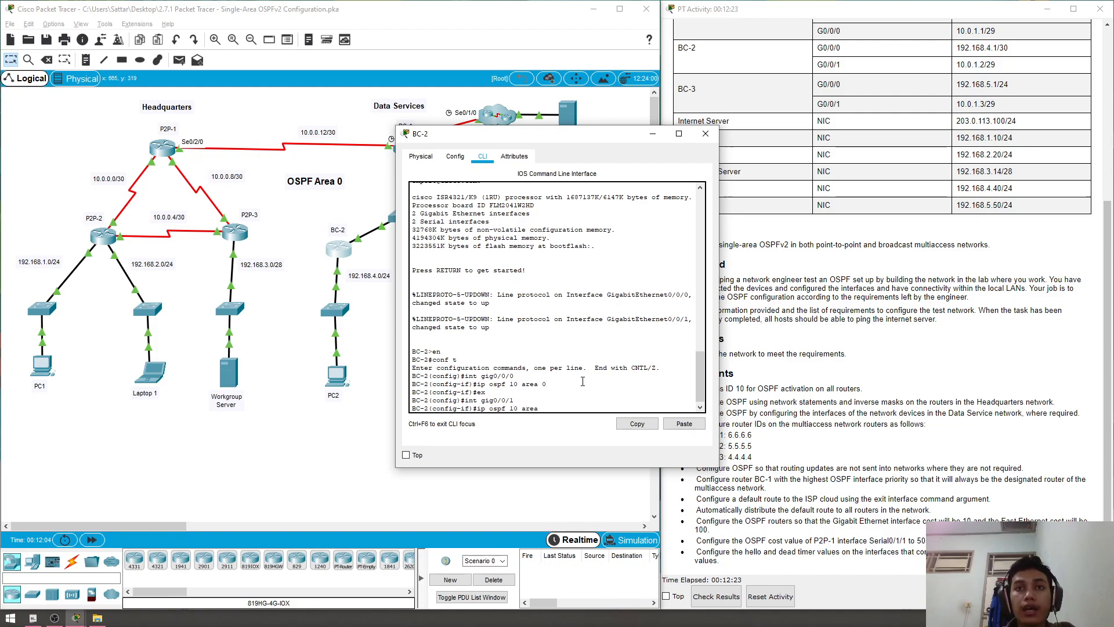
text( 0)
key(Return)
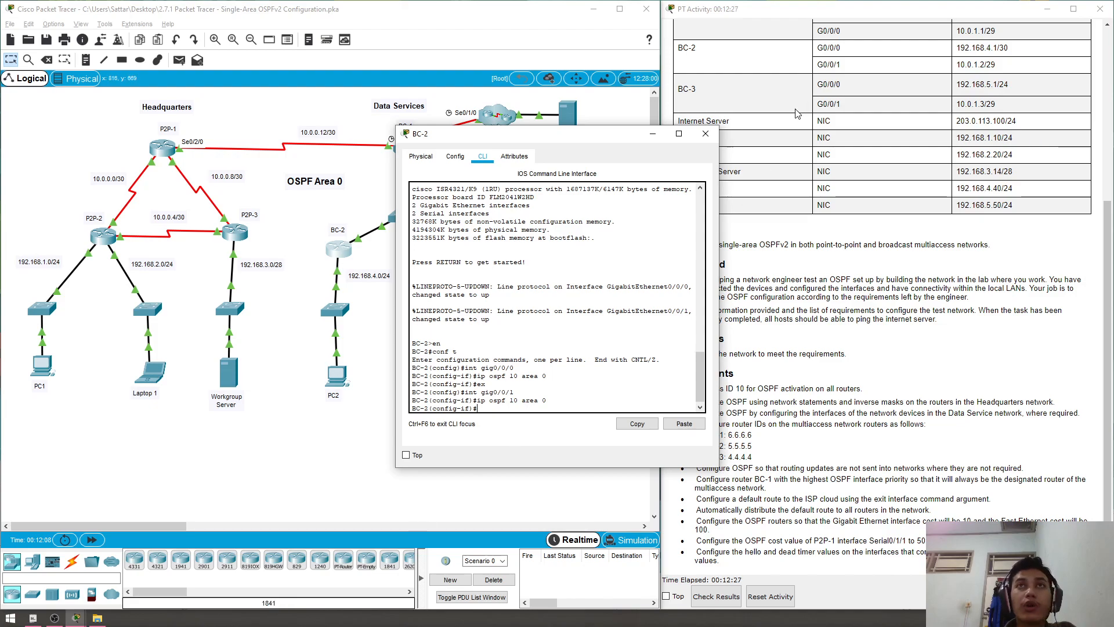
click(705, 133)
- Check the port on BC-3's LAN link, and enter global configuration mode on BC-3's command line
click(479, 254)
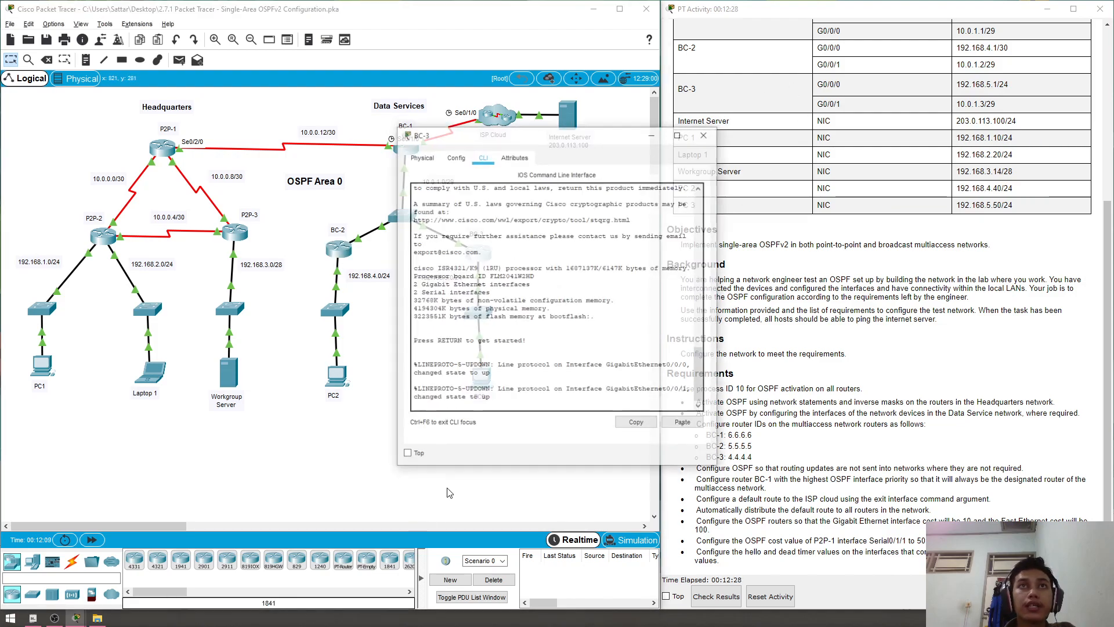
click(591, 332)
key(Return)
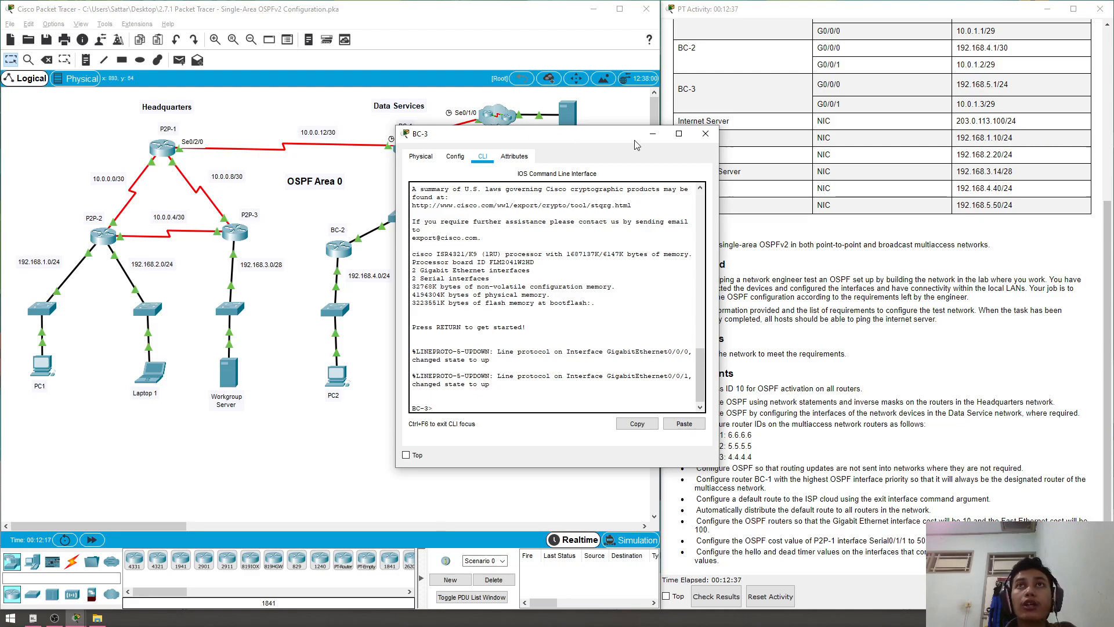
click(652, 135)
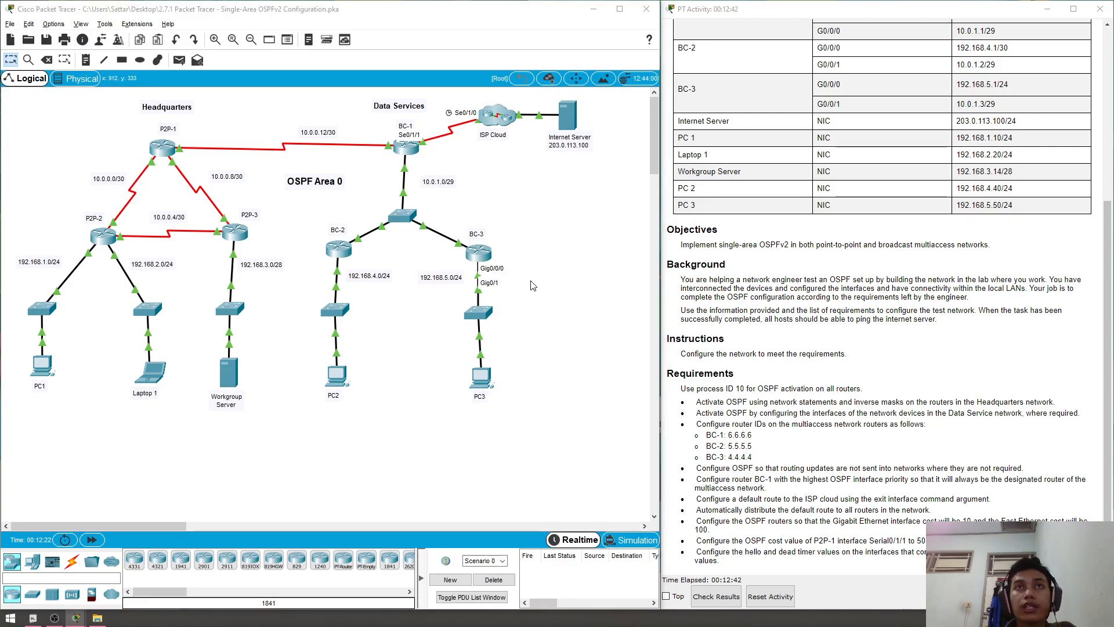
click(480, 254)
text(en)
key(Return)
text(conf t)
key(Return)
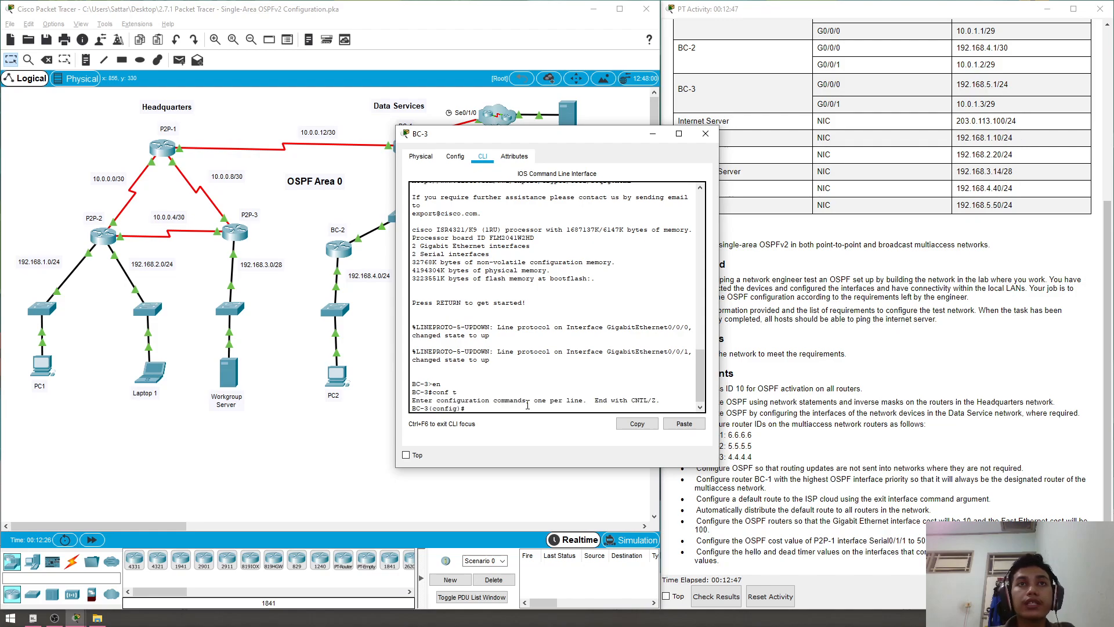
- Enable OSPF process 10 in area 0 on BC-3's GigabitEthernet0/0/0 interface, and leave interface configuration
text(int)
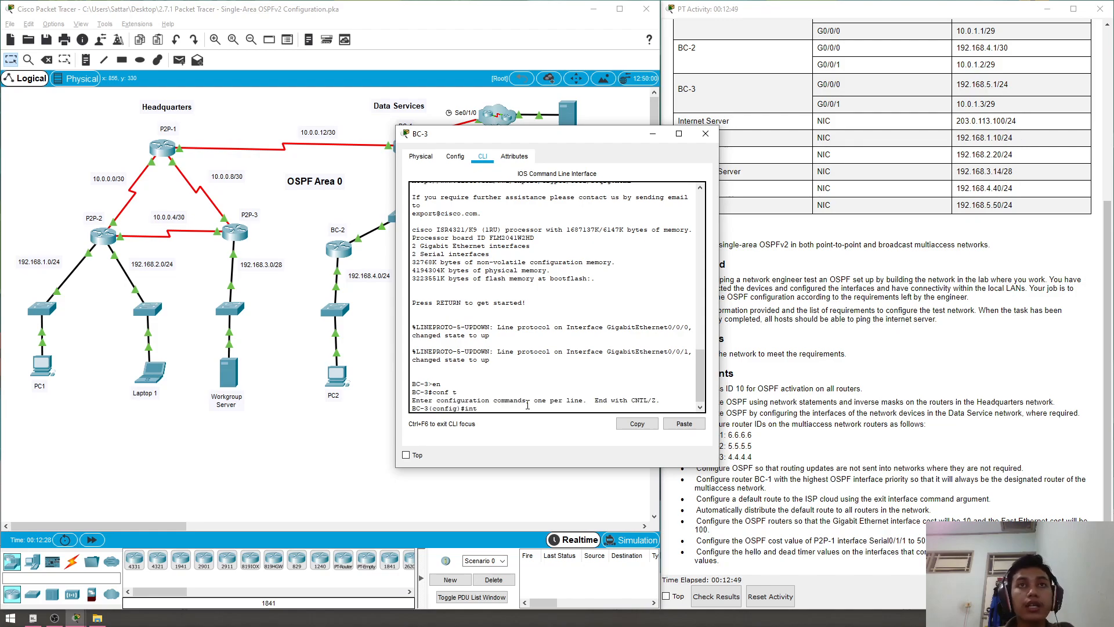
text( gig0/0/0)
key(Return)
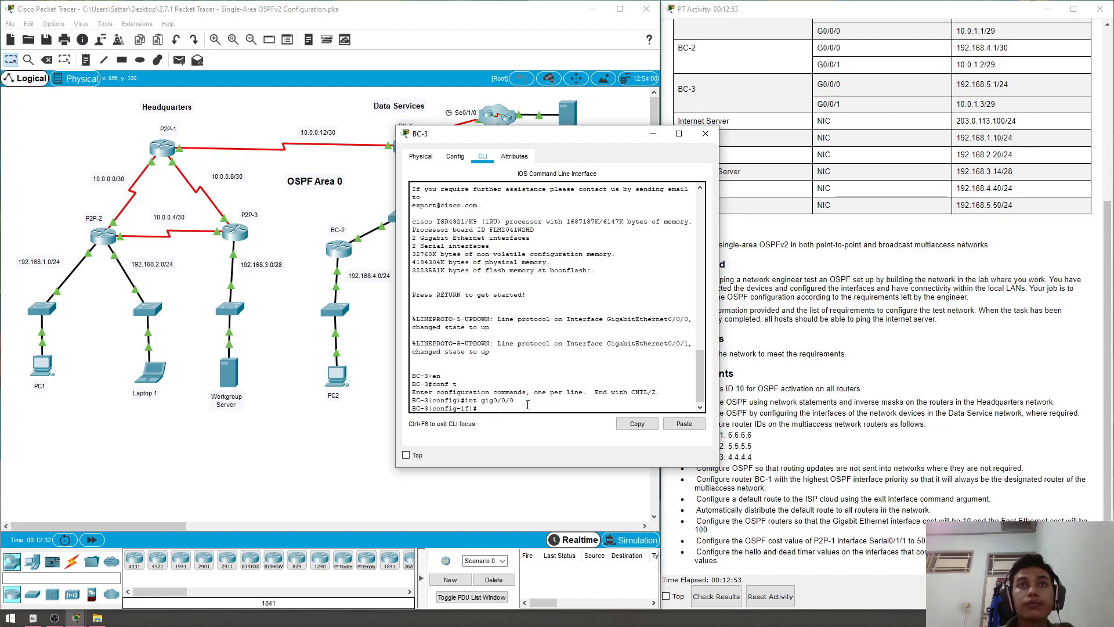
text(ip ospf 10 are)
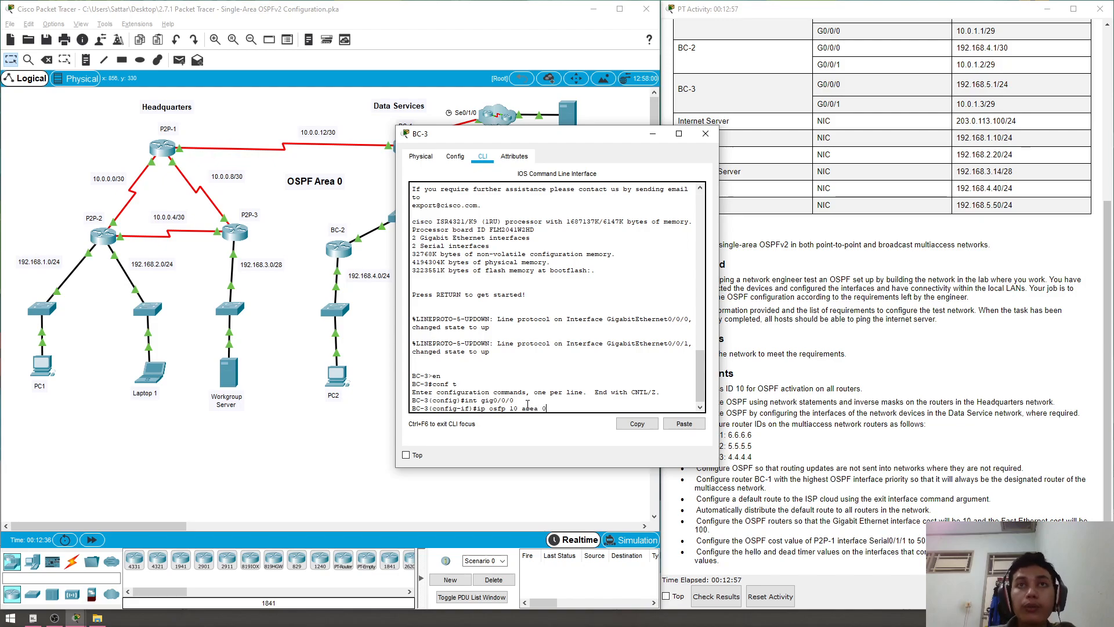
text(a 0)
key(Return)
key(Up)
key(Left)
key(Left)
key(Left)
key(Left)
key(Left)
key(Left)
key(Left)
key(Left)
key(Left)
key(Left)
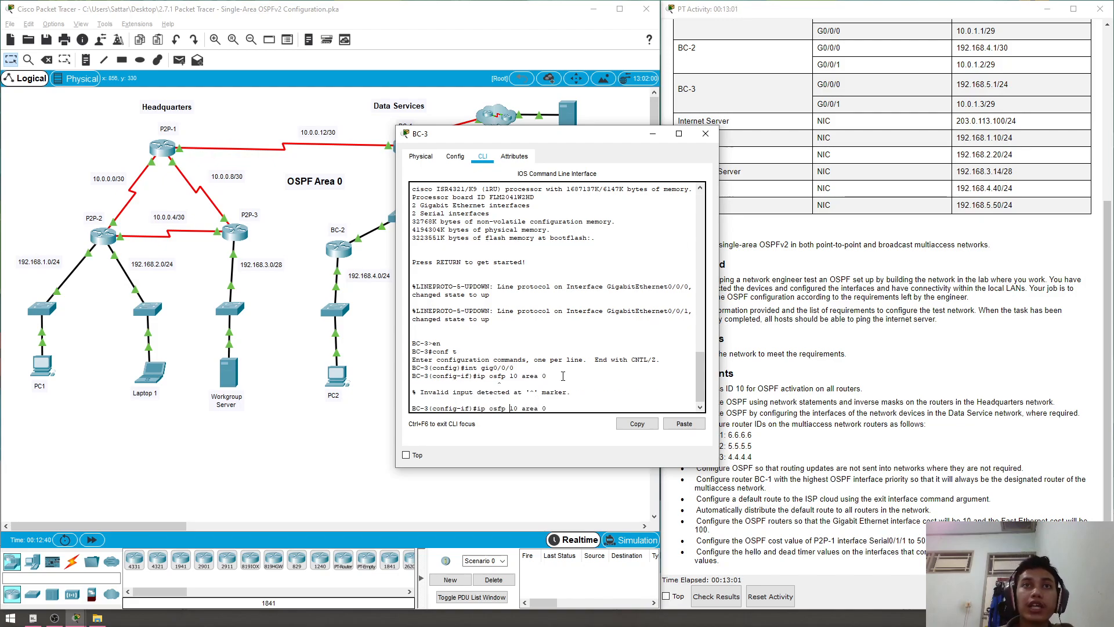
key(BackSpace)
key(BackSpace)
text(pf)
key(Return)
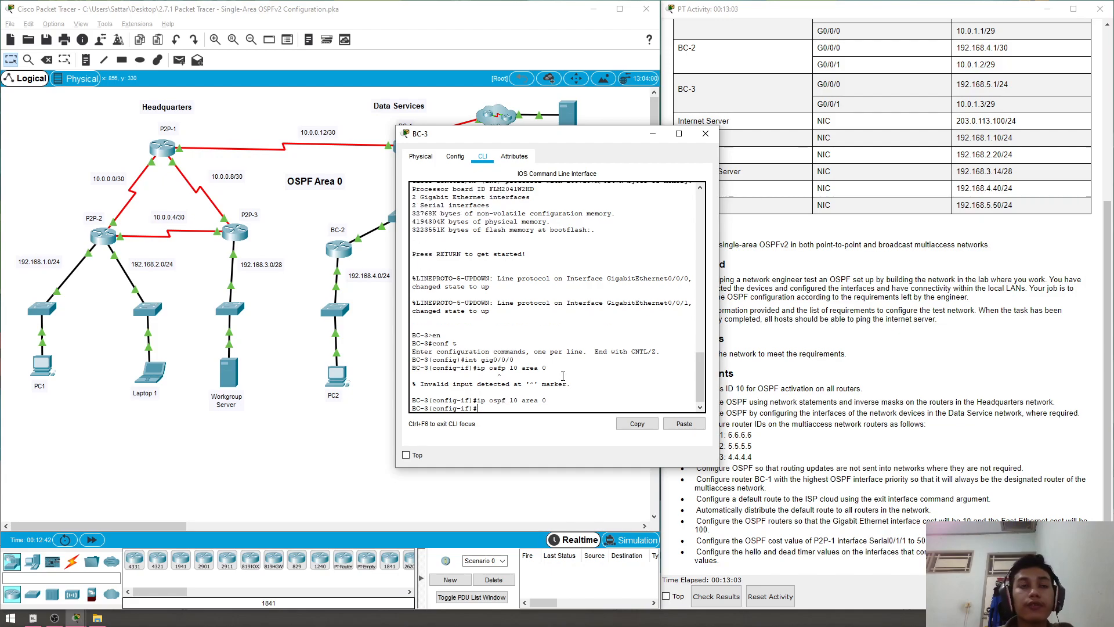
text(ex)
key(Return)
- Enable OSPF process 10 in area 0 on BC-3's GigabitEthernet0/0/1 interface, and close the router's window
text(int )
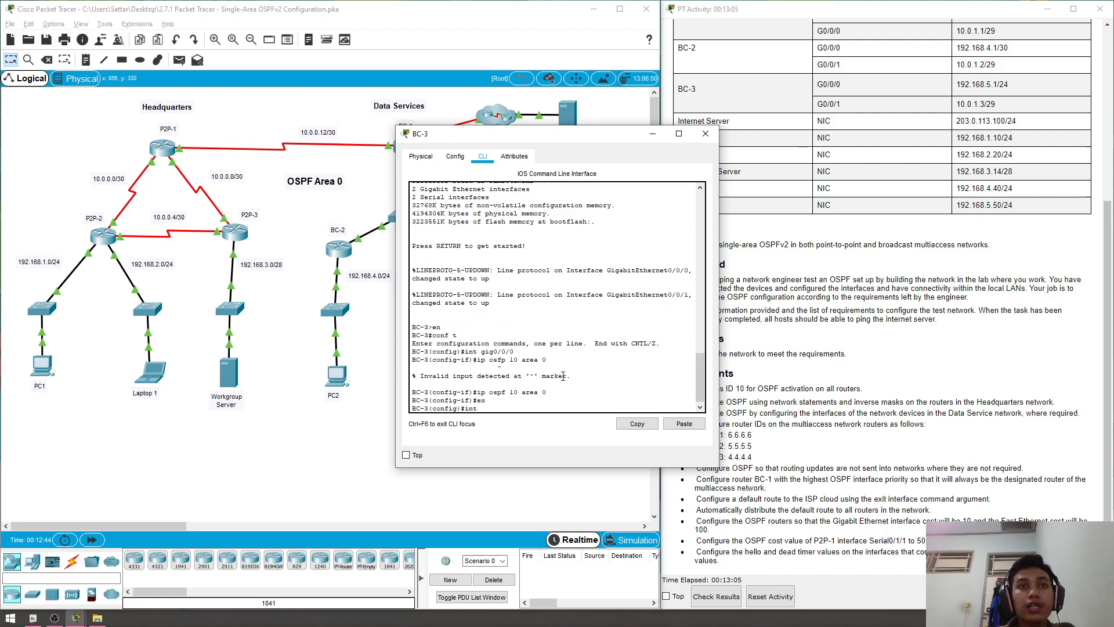
text(gig0/0/1)
key(Return)
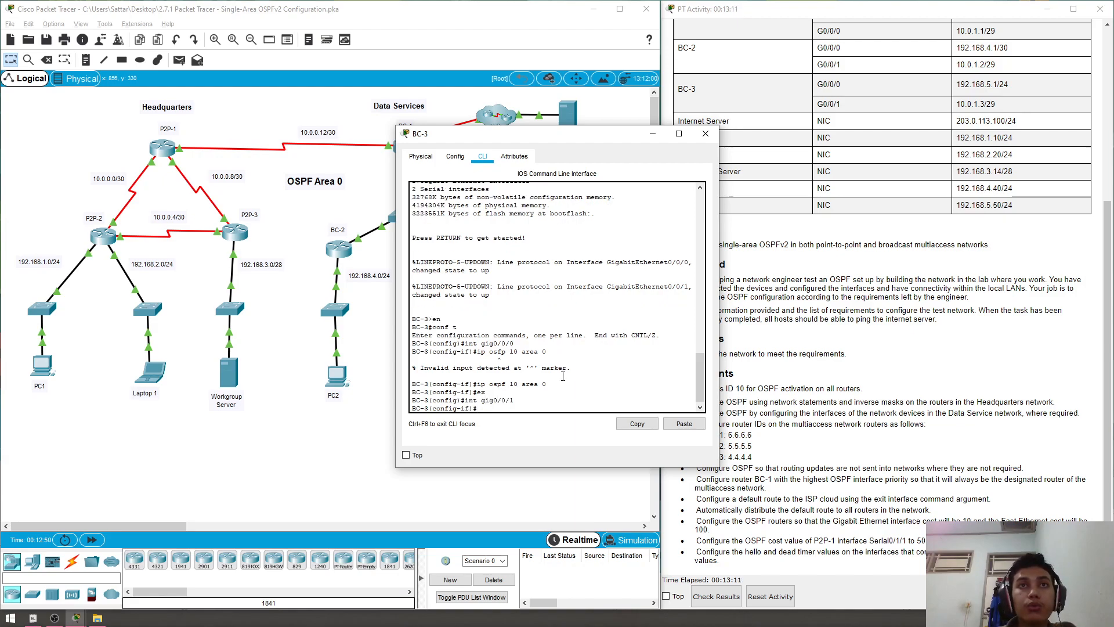
text(ip osp)
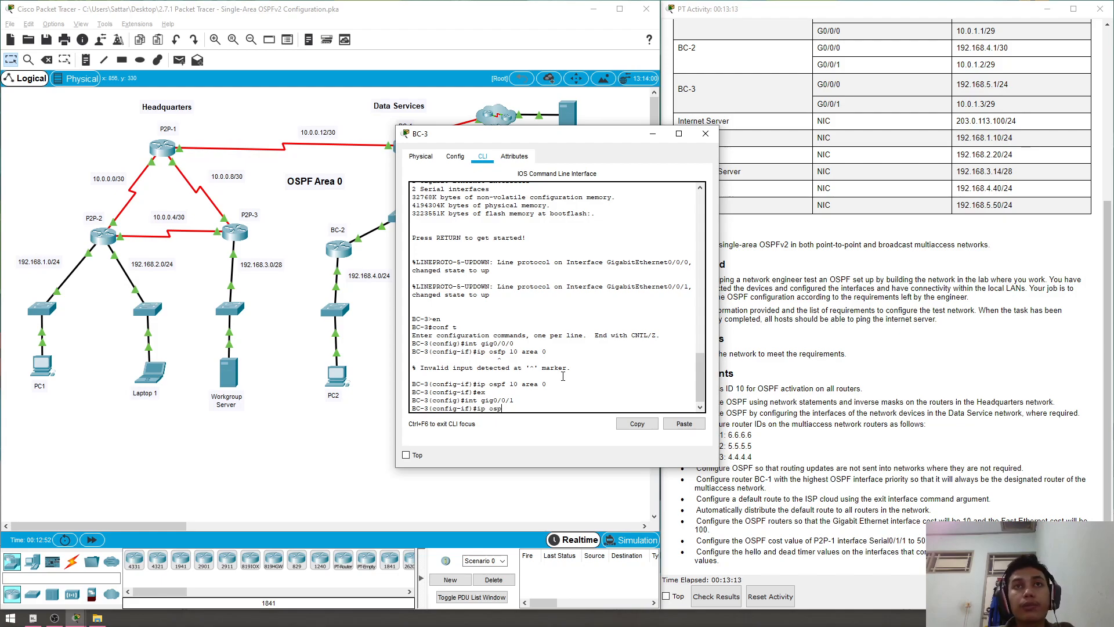
text(f 10 area 0)
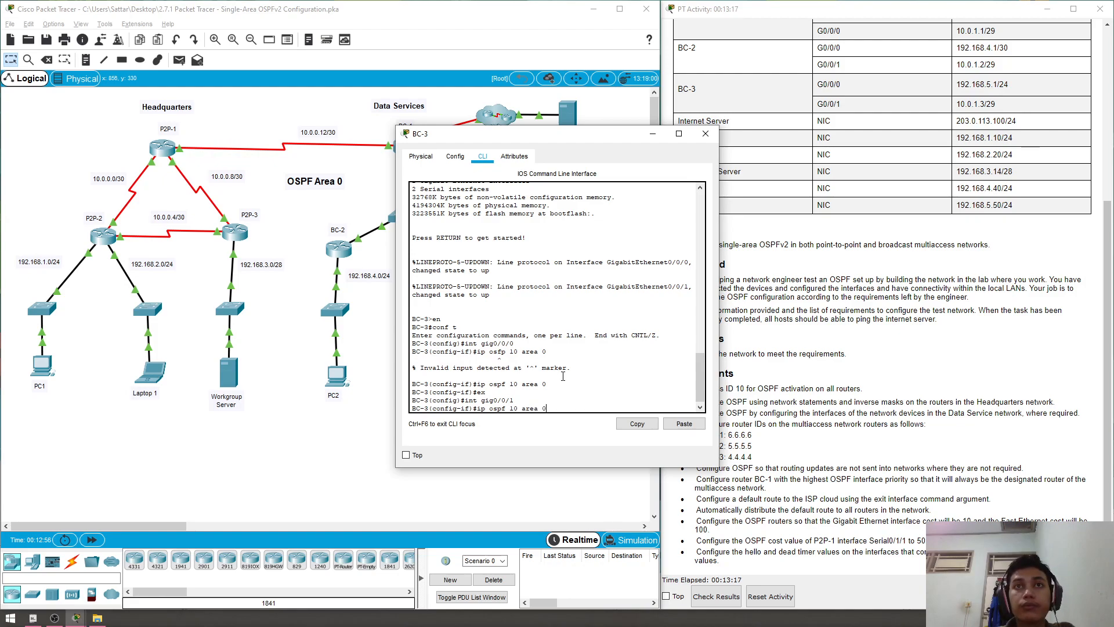
key(Return)
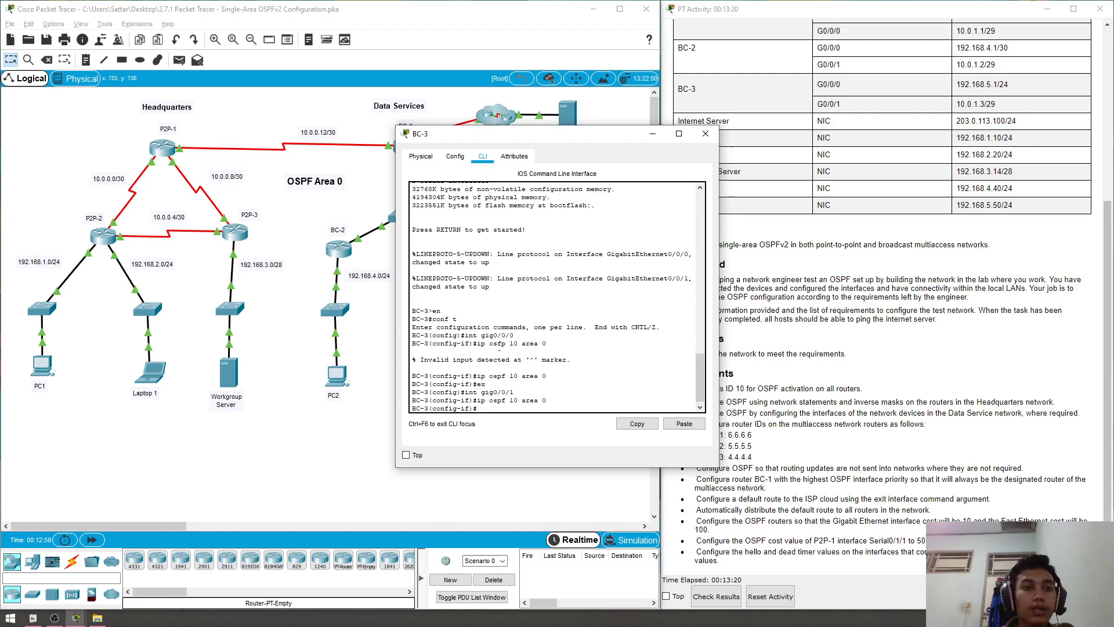
click(705, 134)
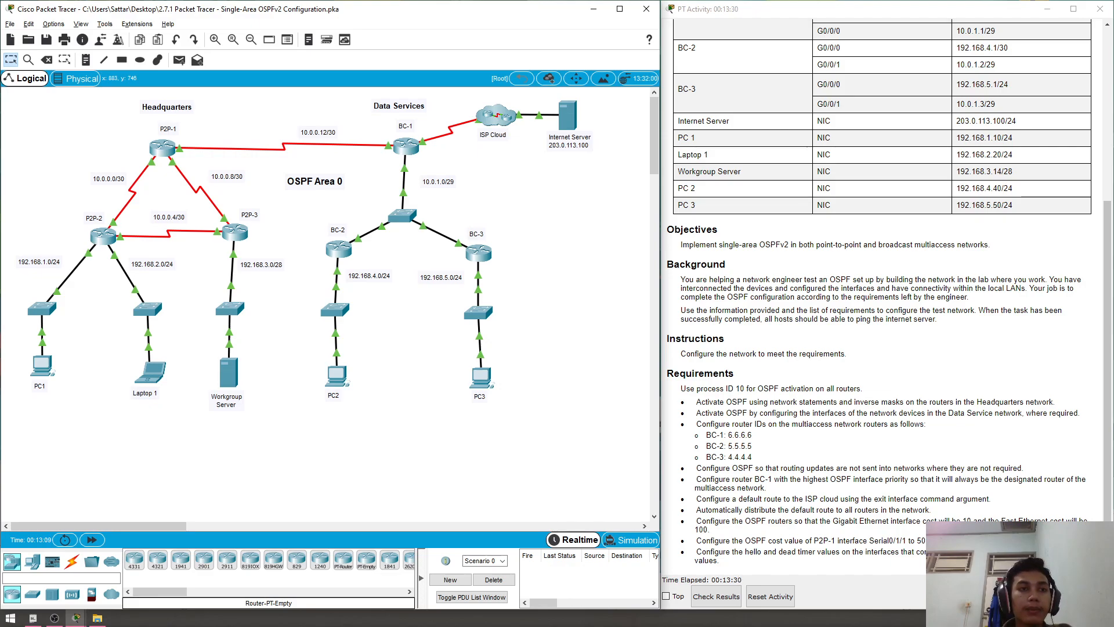
- Reopen router BC-1's command line and return from interface configuration to global configuration mode
click(406, 146)
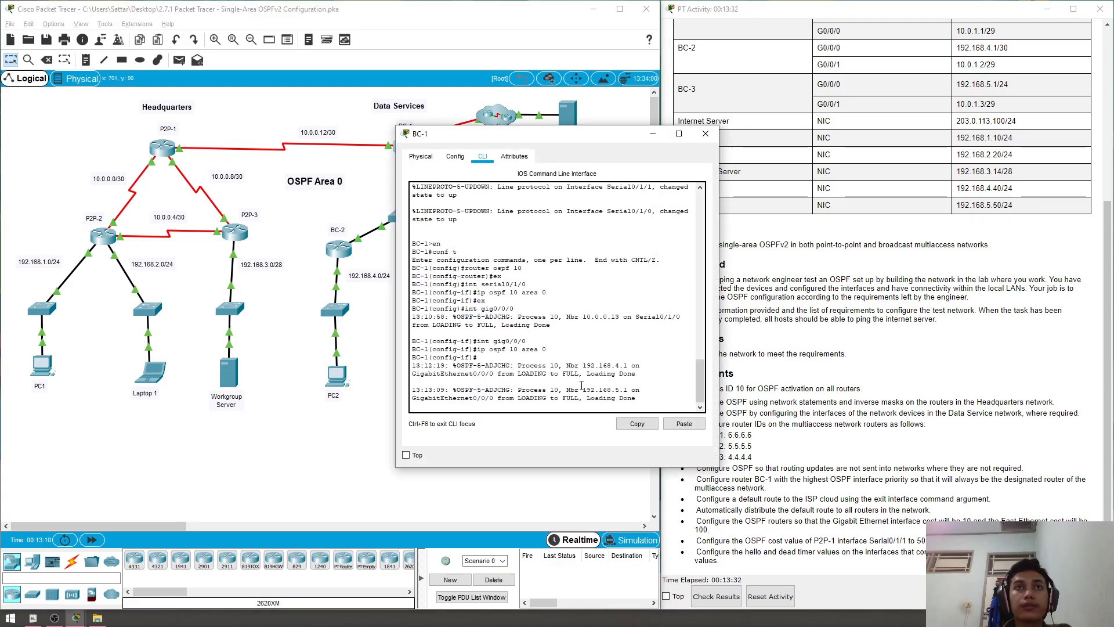
key(Return)
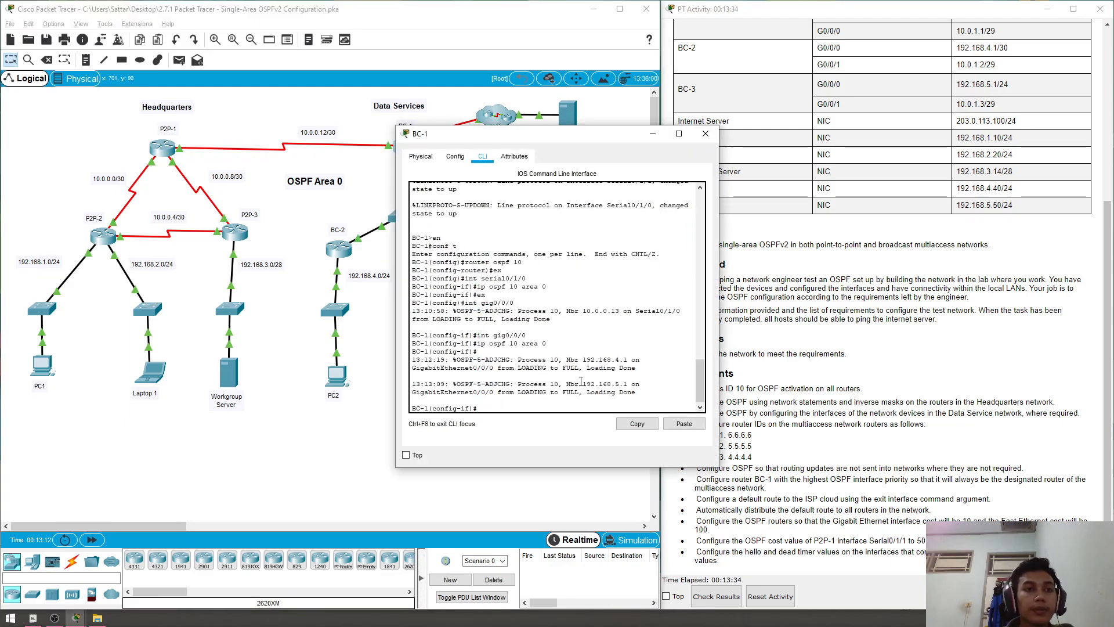
text(ex)
key(Return)
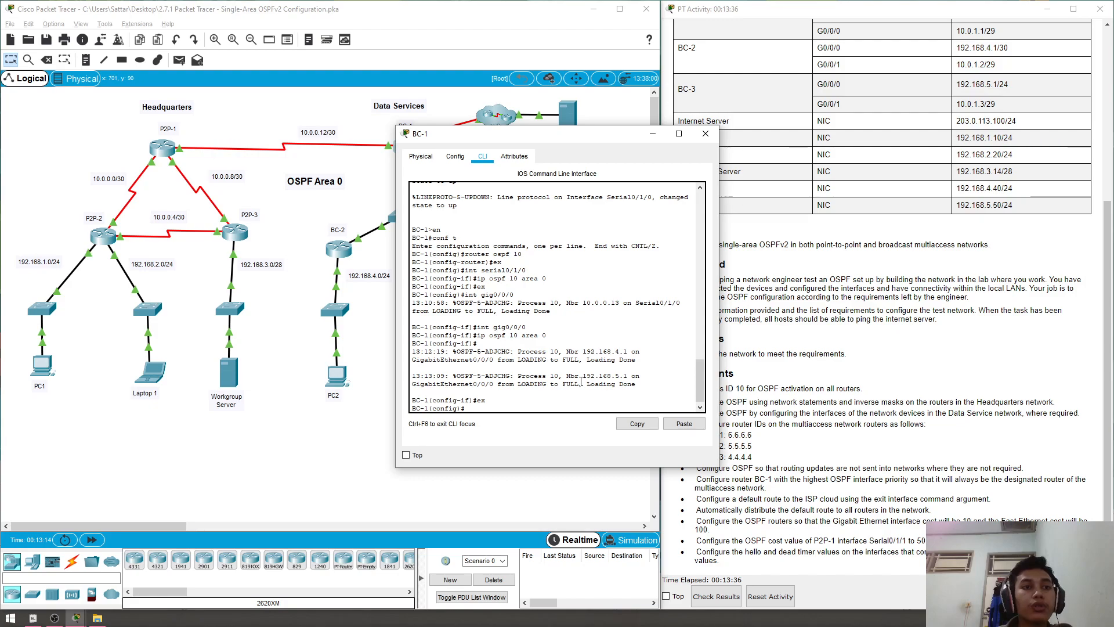
- Set the router ID to 6.6.6.6 for OSPF process 10 on BC-1
text(router ospo)
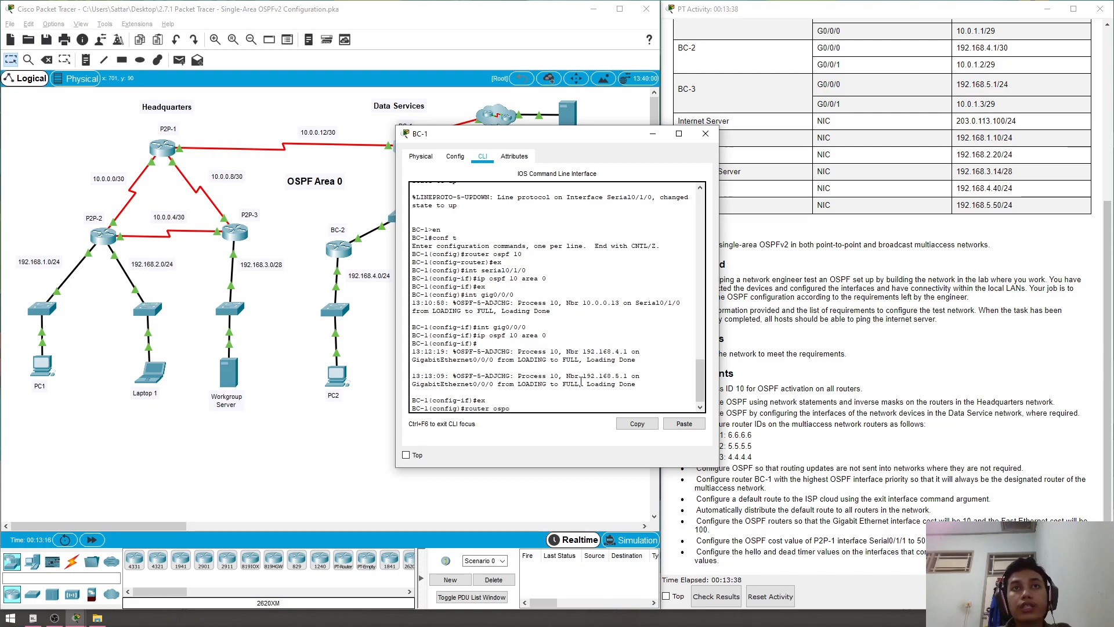
key(BackSpace)
key(BackSpace)
key(BackSpace)
text(f 10)
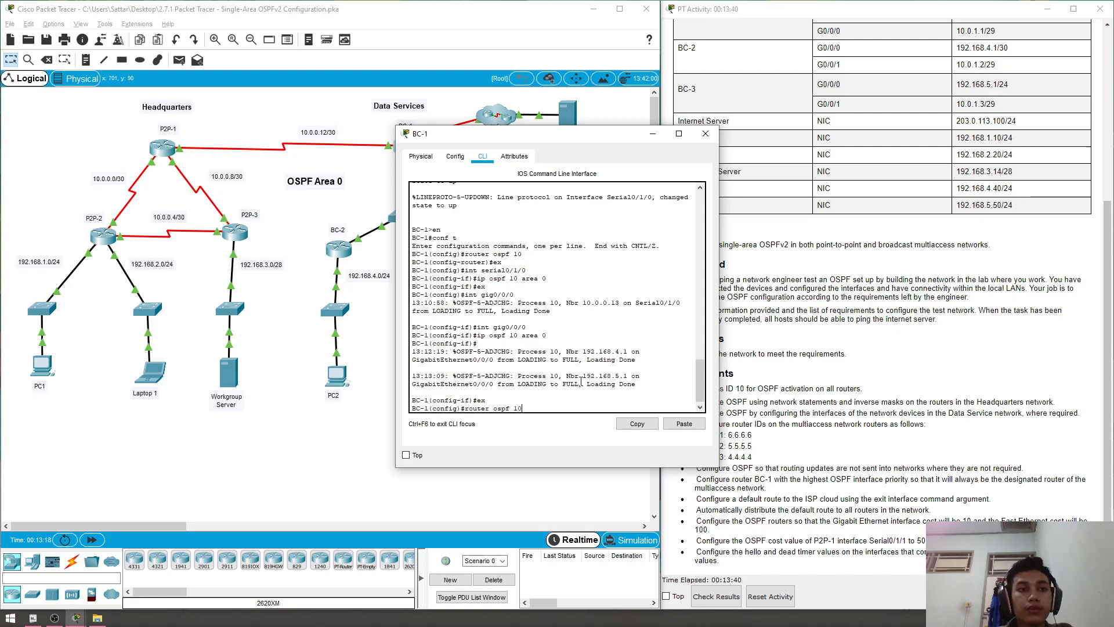
key(Return)
text(route)
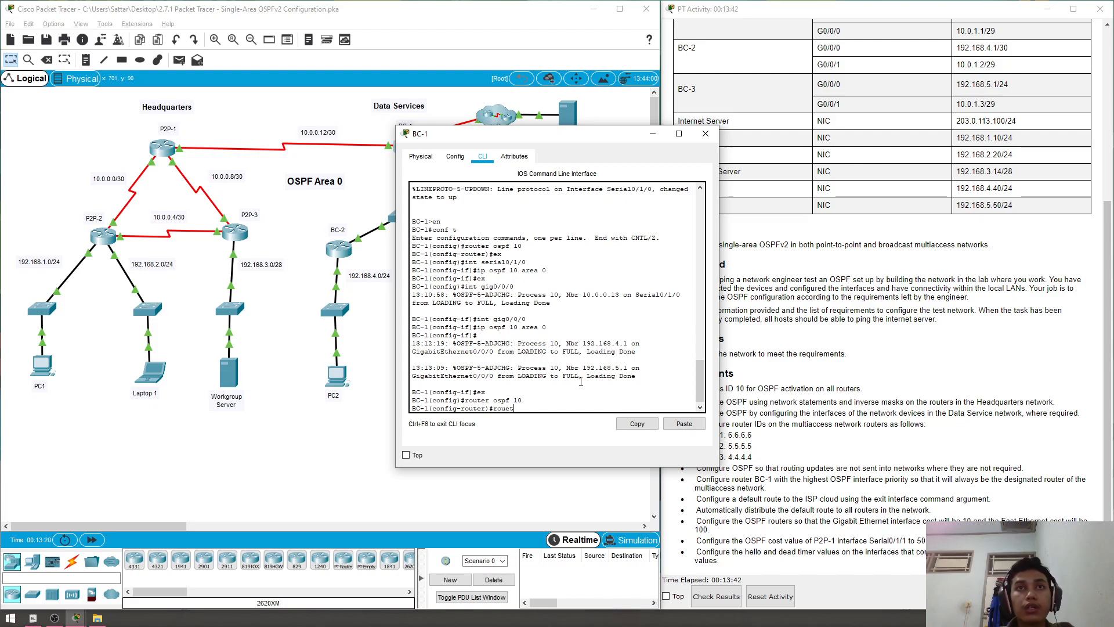
text(r-)
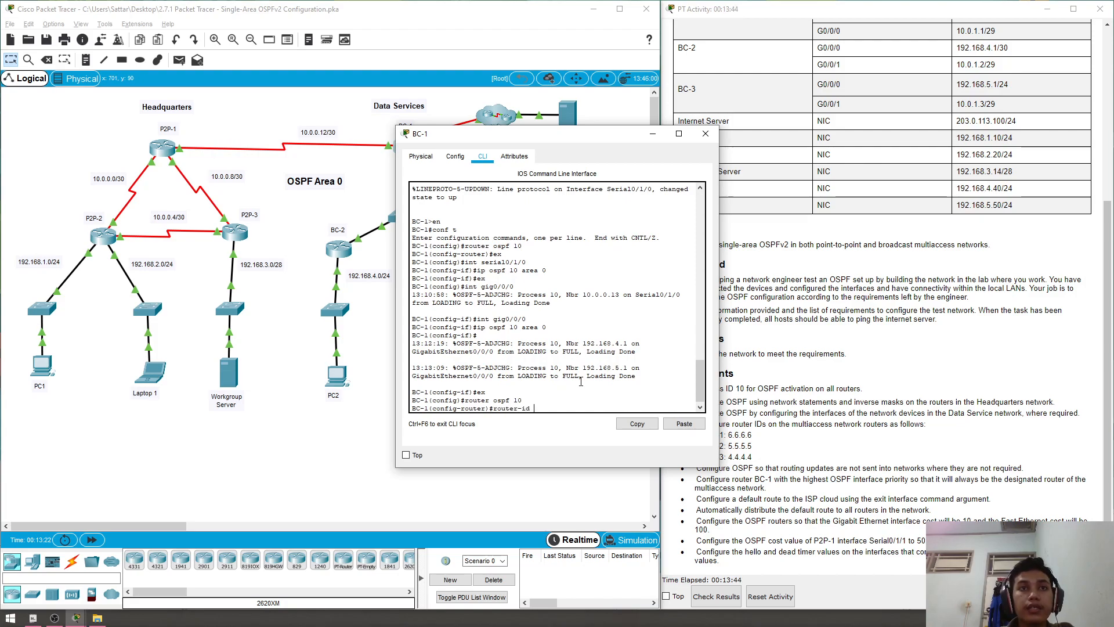
text(id 6.6.6.6.0)
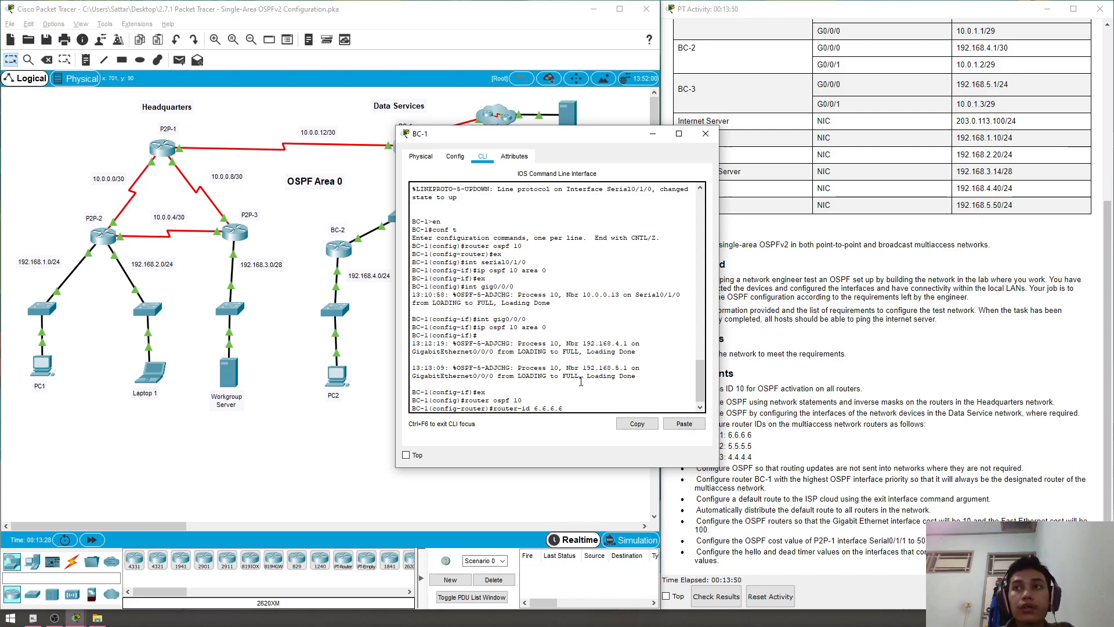
key(Return)
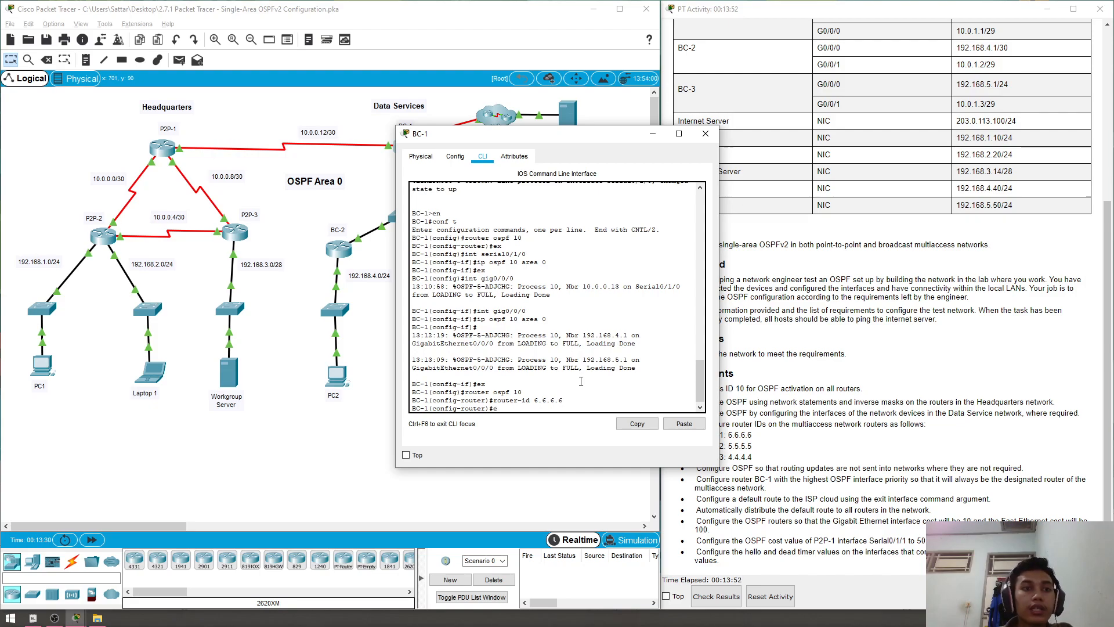
- Leave OSPF configuration mode on BC-1 and close the router's window
text(ex)
key(Return)
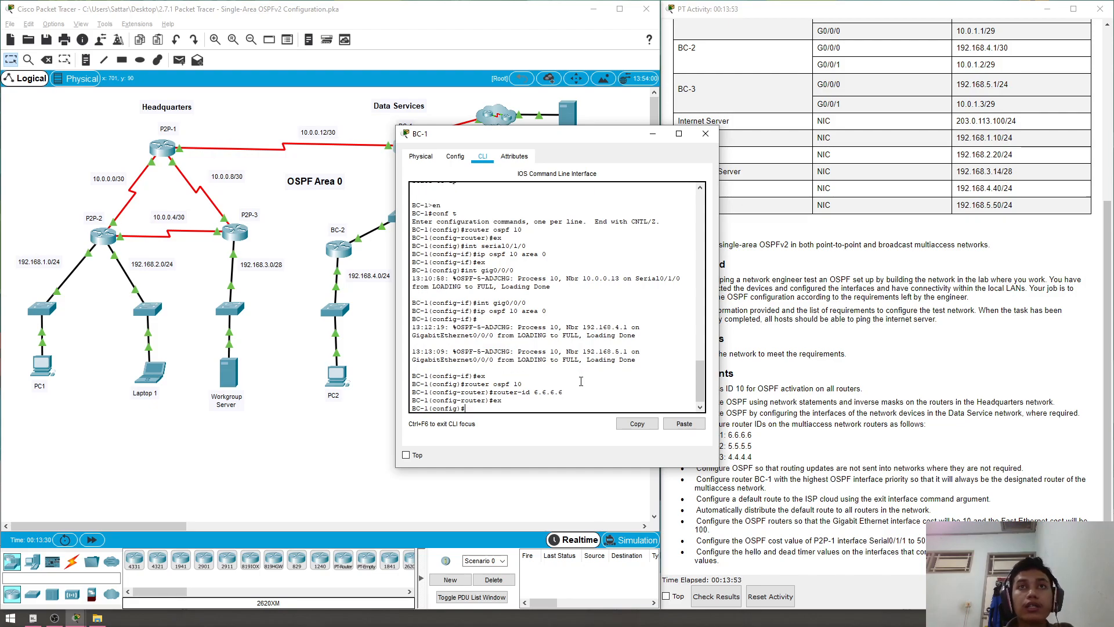
click(705, 136)
- Reopen router BC-2's command line and return from interface configuration to global configuration mode
click(338, 248)
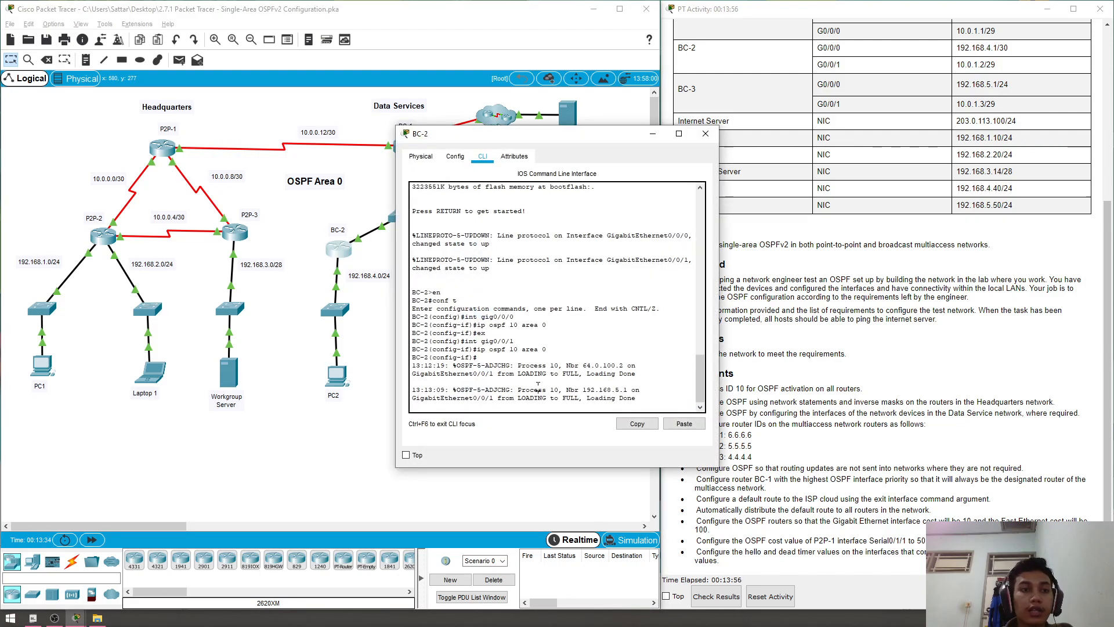
key(Return)
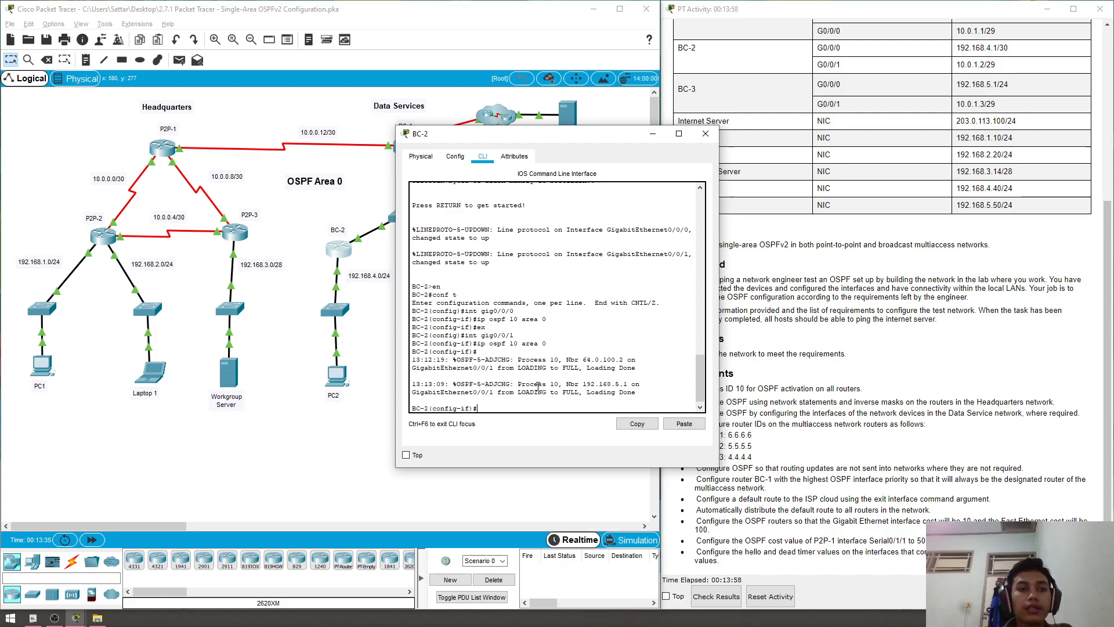
text(ex)
key(Return)
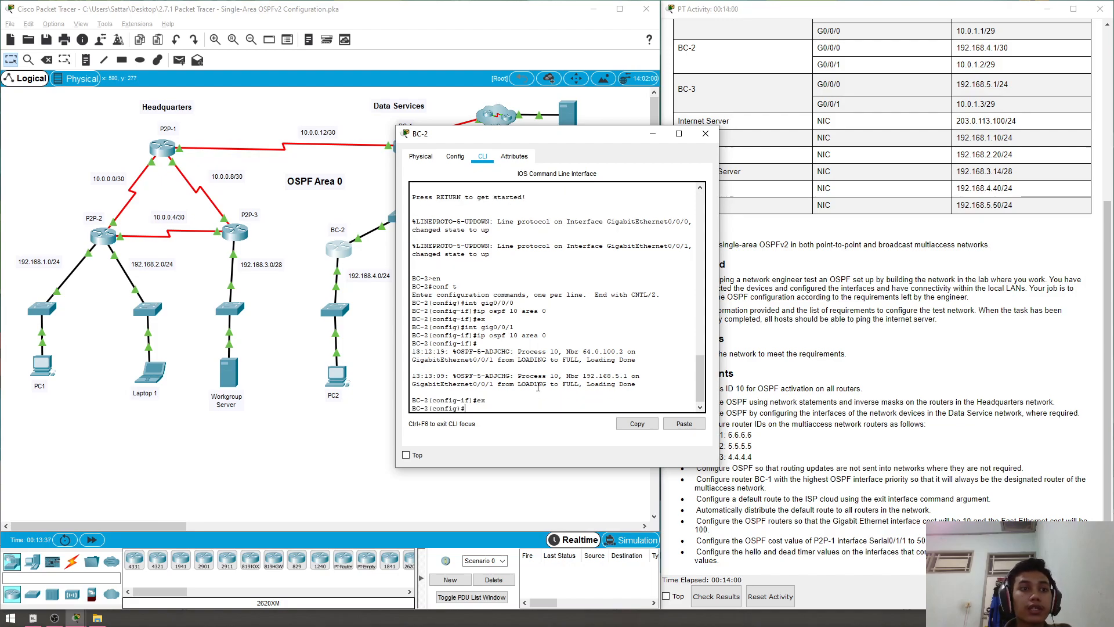
- Set the router ID to 5.5.5.5 for OSPF process 10 on BC-2
text(router )
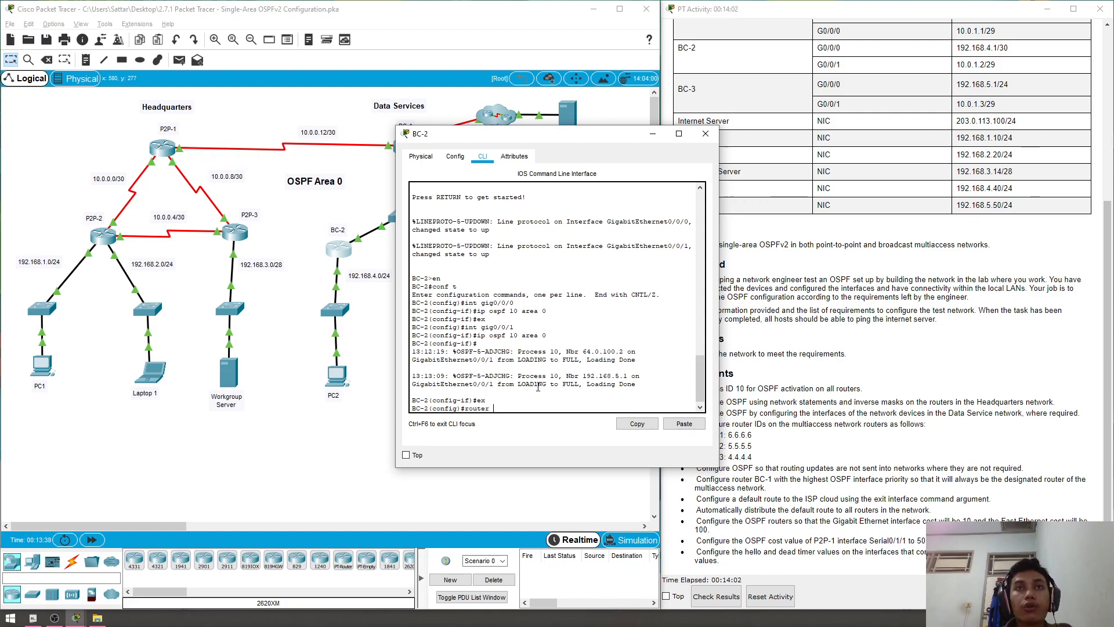
text(ospf 10)
key(Return)
text(router)
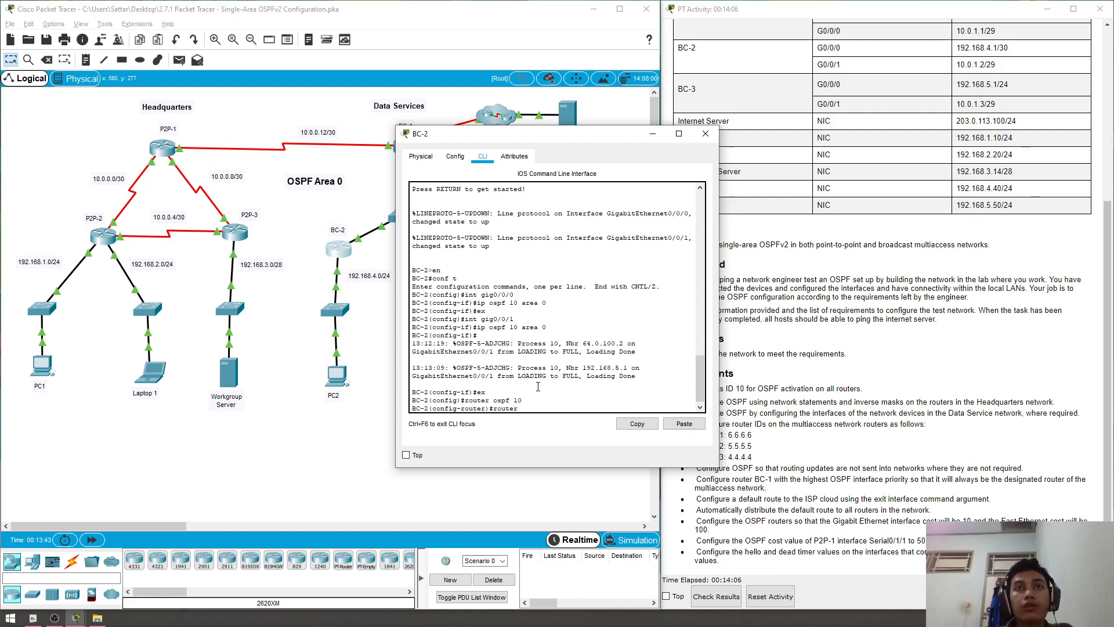
text(-id 5.5.5)
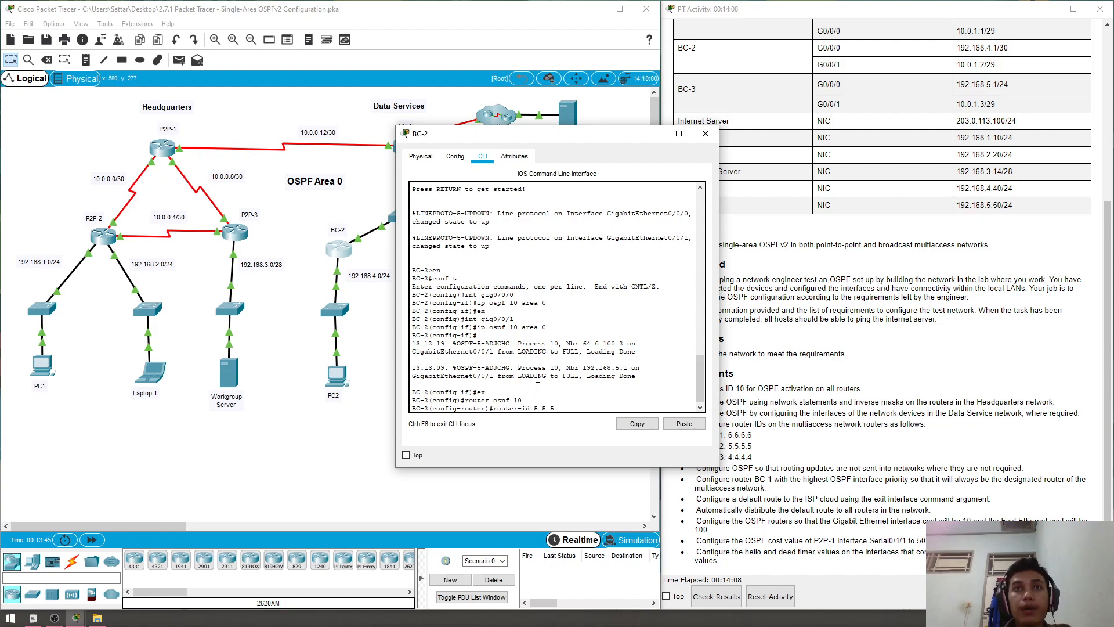
text(.5)
key(Return)
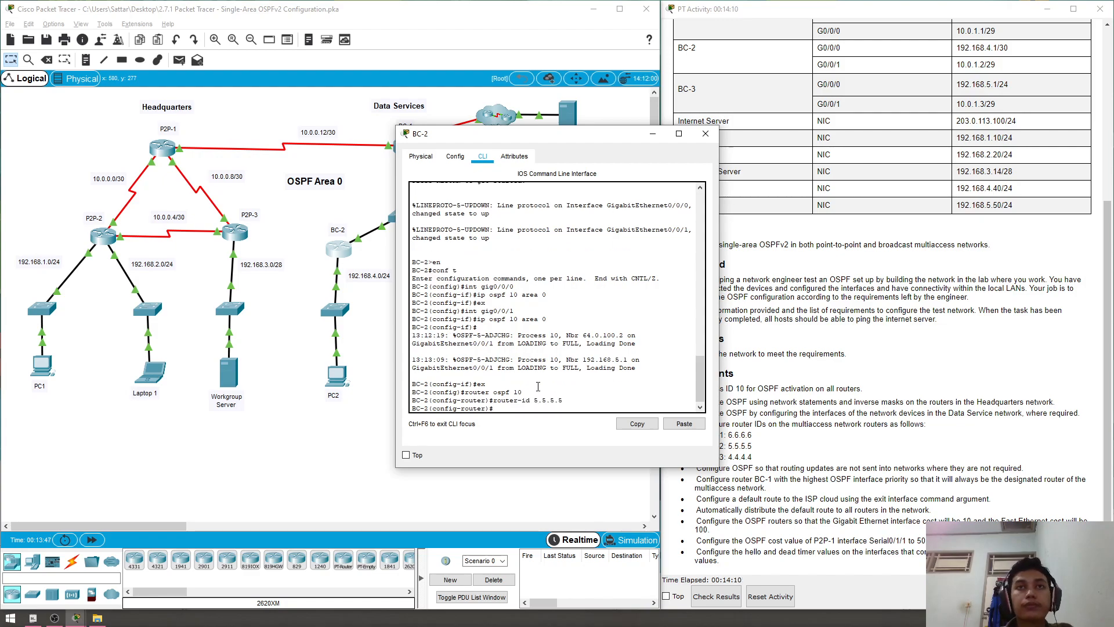
- Check the router IDs required for BC-1, BC-2 and BC-3 in the activity instructions
scroll(962, 409, up, 3)
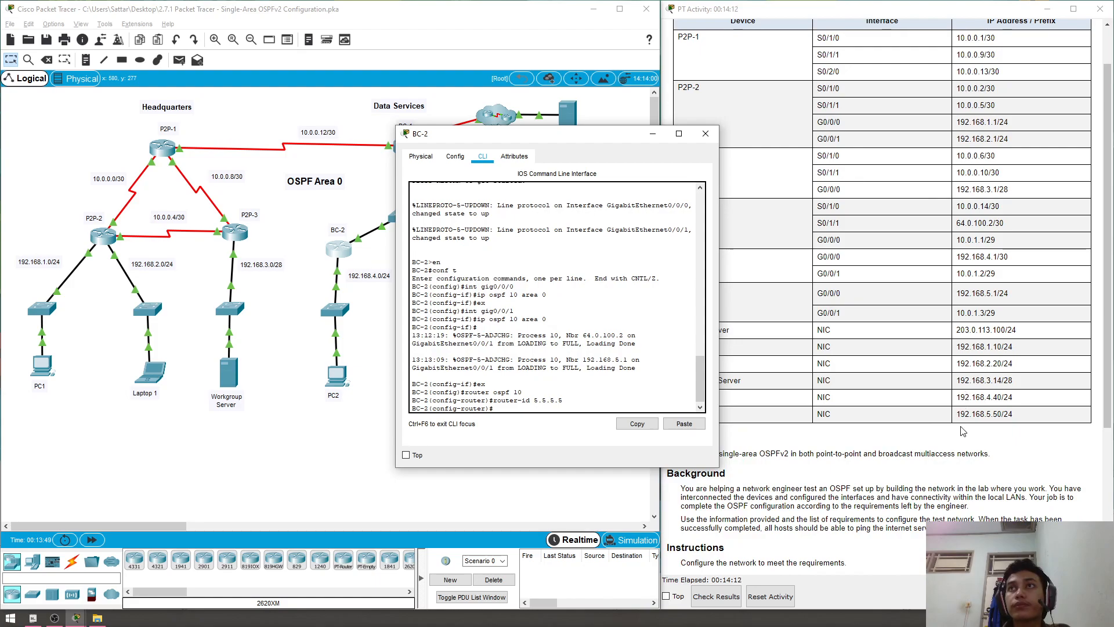
scroll(962, 432, down, 3)
click(845, 448)
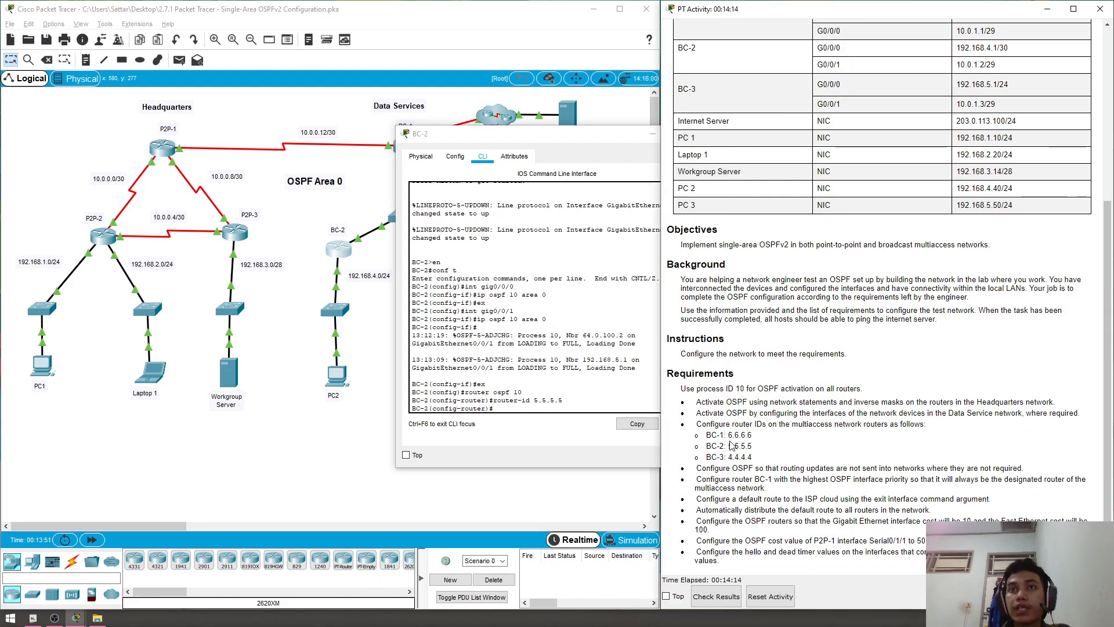
drag(707, 433, 770, 442)
drag(702, 445, 761, 456)
click(760, 454)
click(767, 455)
- Leave OSPF configuration mode on BC-2 and close the router's window
click(585, 394)
text(ex)
key(Return)
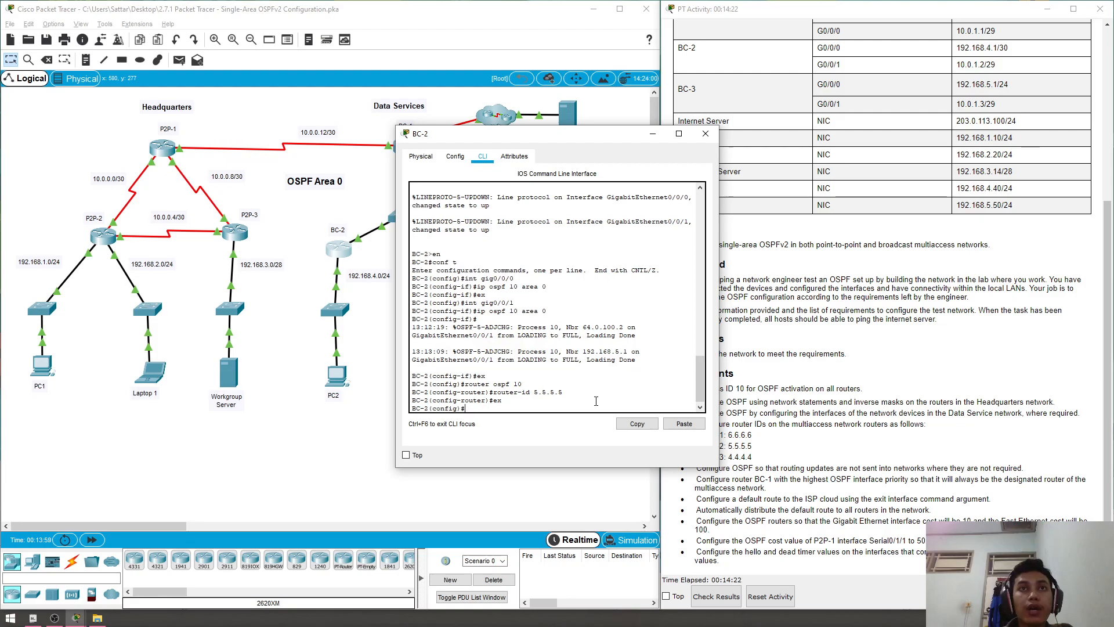
click(709, 134)
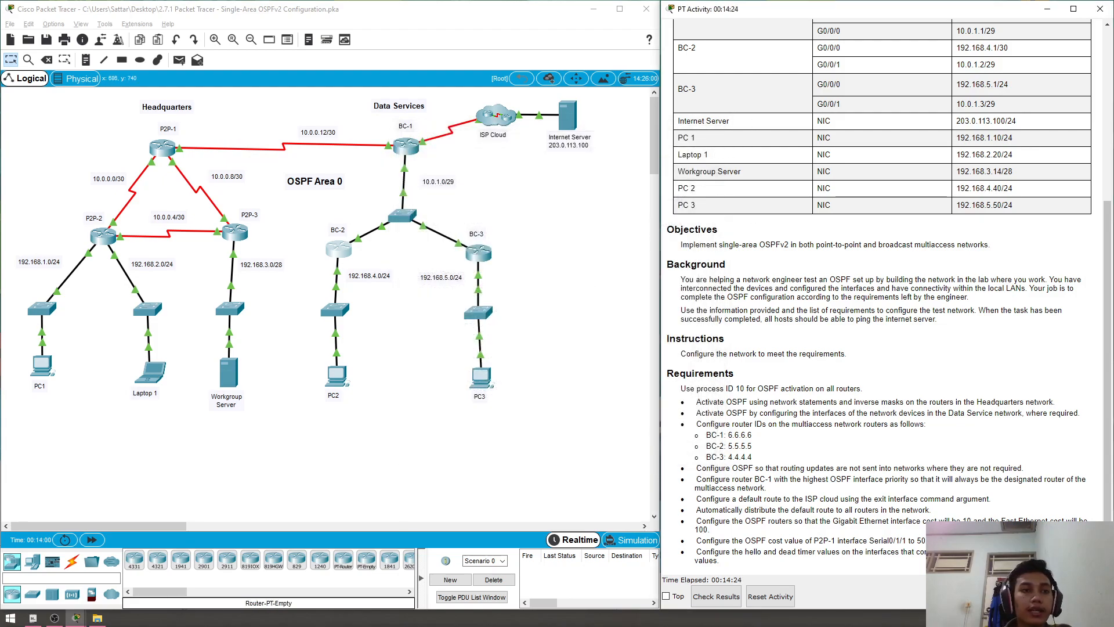
- Reopen router BC-3's command line and return from interface configuration to global configuration mode
click(478, 252)
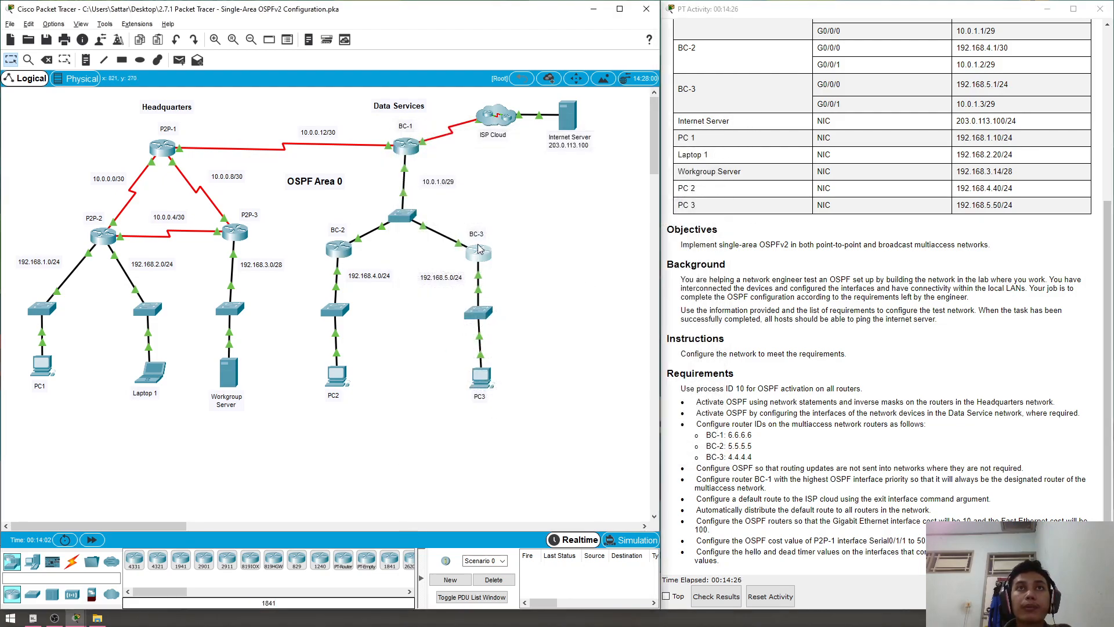
text(ex)
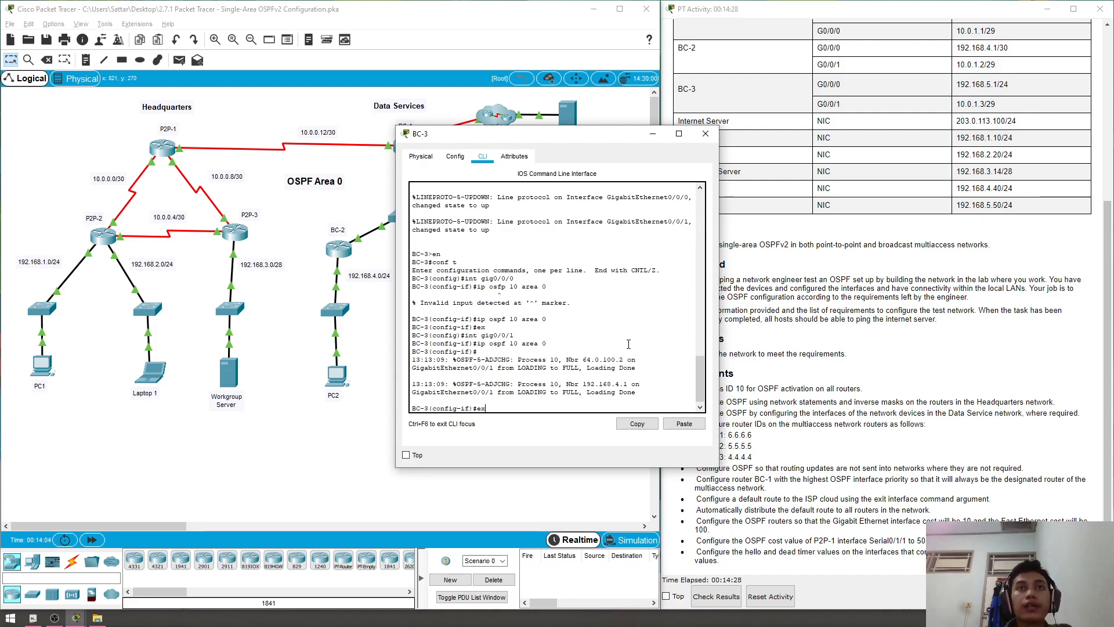
key(Return)
- Set the router ID to 4.4.4.4 for OSPF process 10 on BC-3, leave OSPF configuration and close the router's window
text(router)
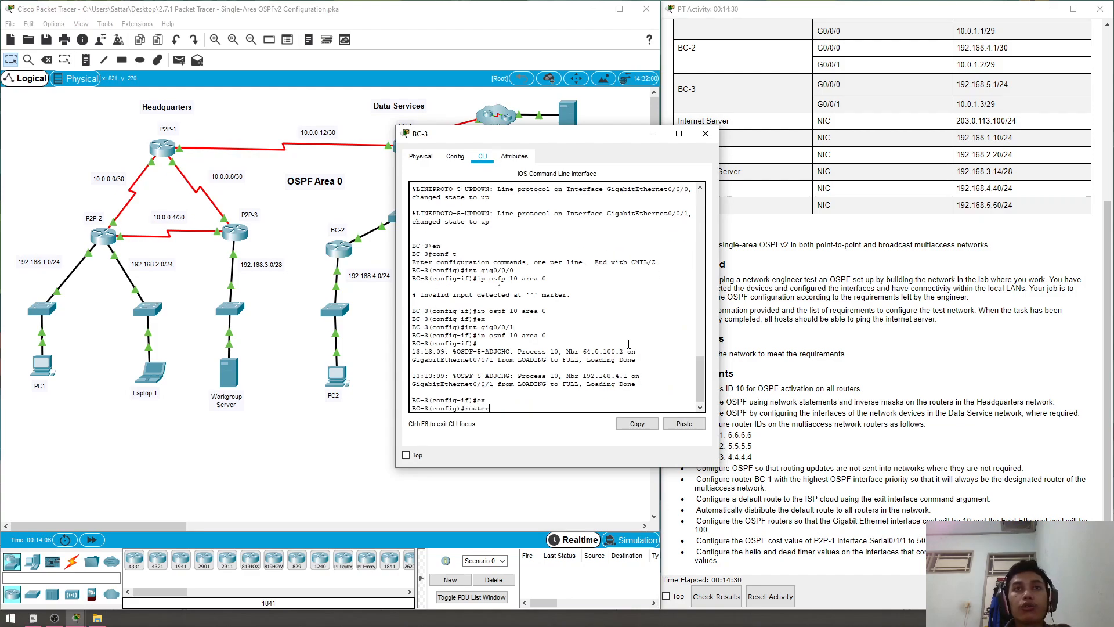
text( ospf 10)
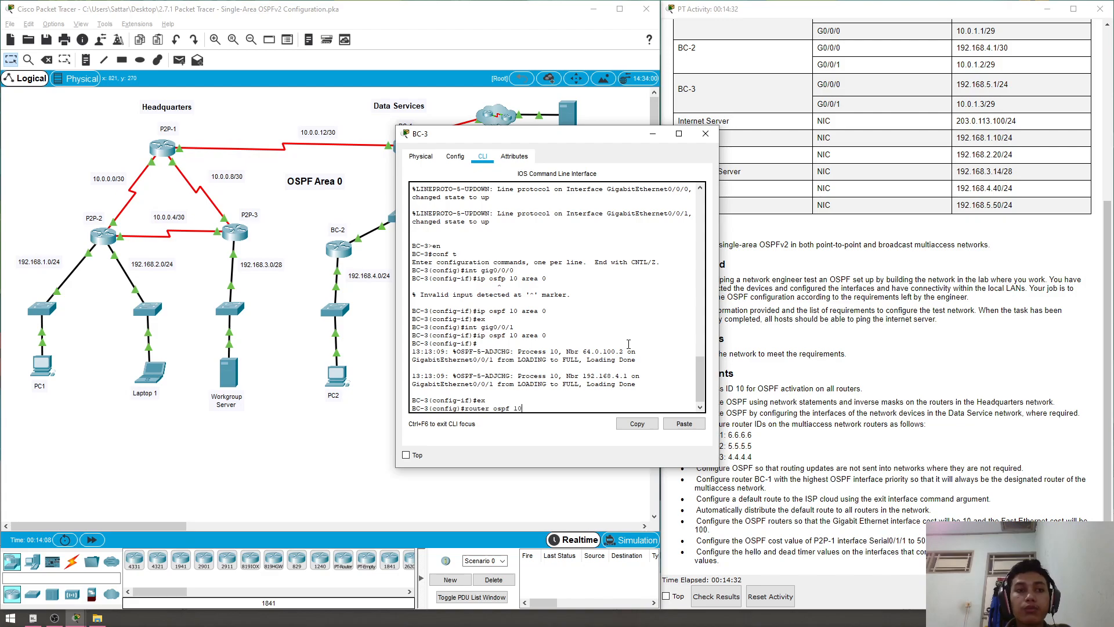
key(Return)
text(router-id)
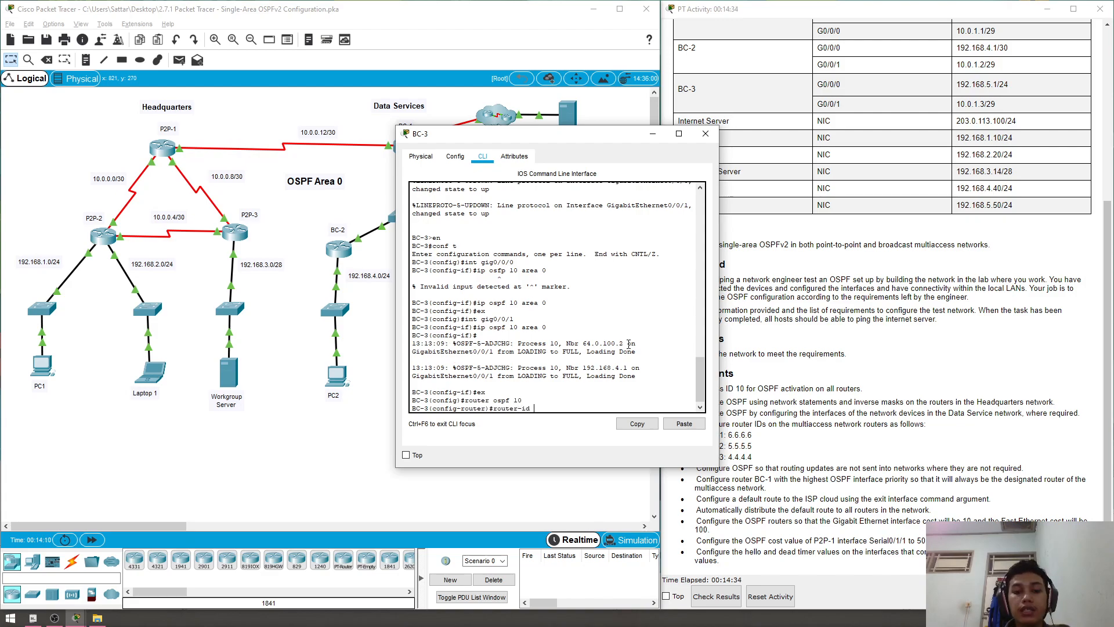
text( 4.4.4.)
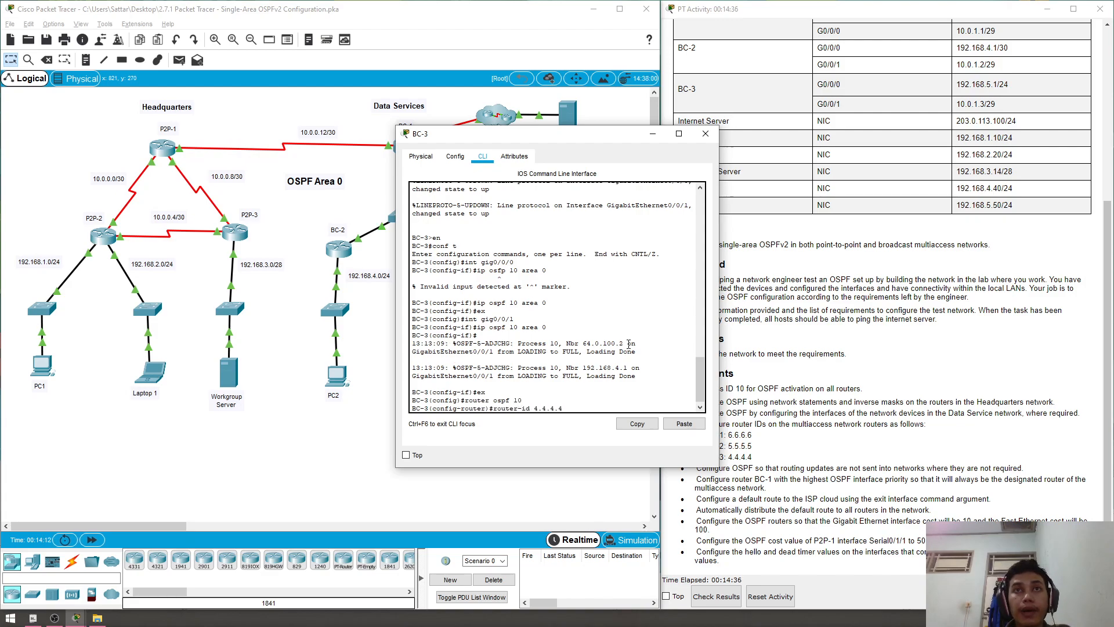
text(4)
key(Return)
text(ex)
key(Return)
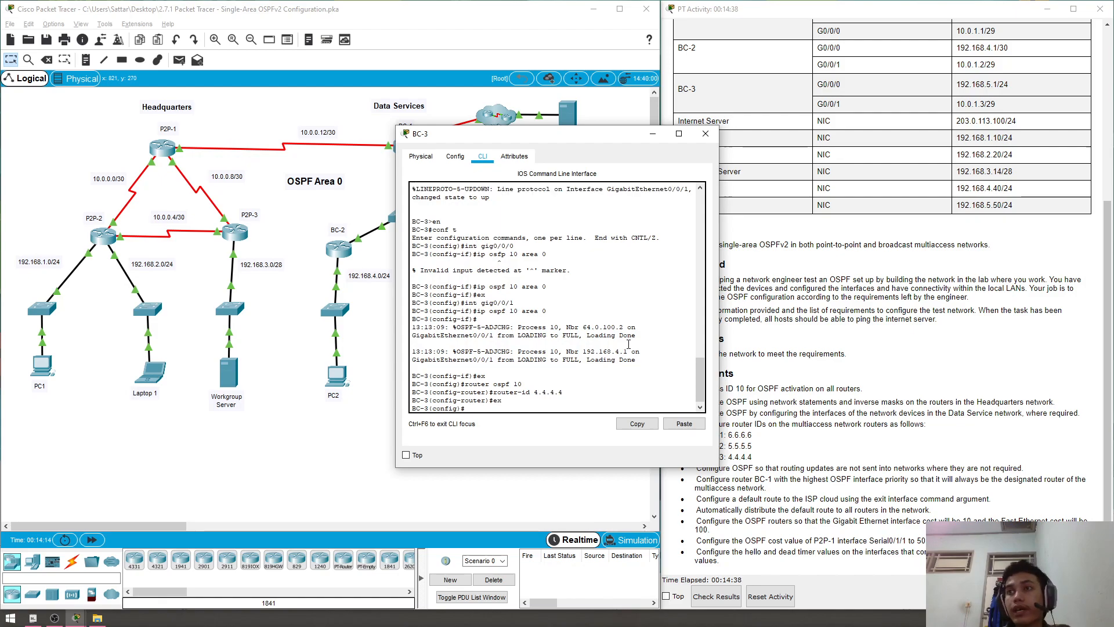
click(712, 141)
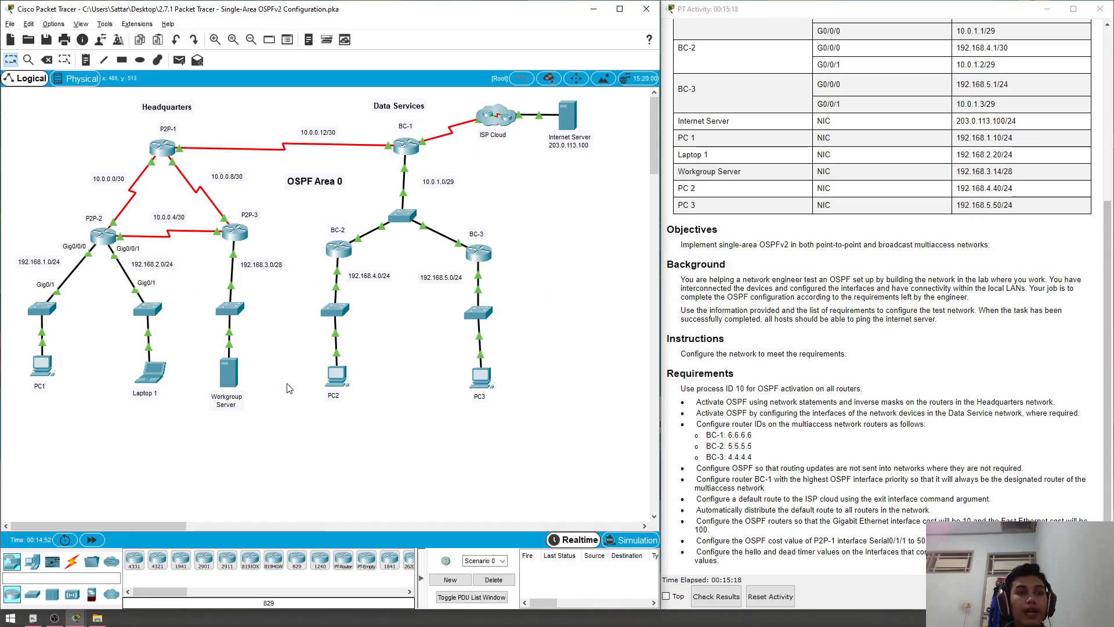
- Reopen router P2P-2's command line and re-enter the OSPF process 10 configuration from global configuration mode
click(102, 238)
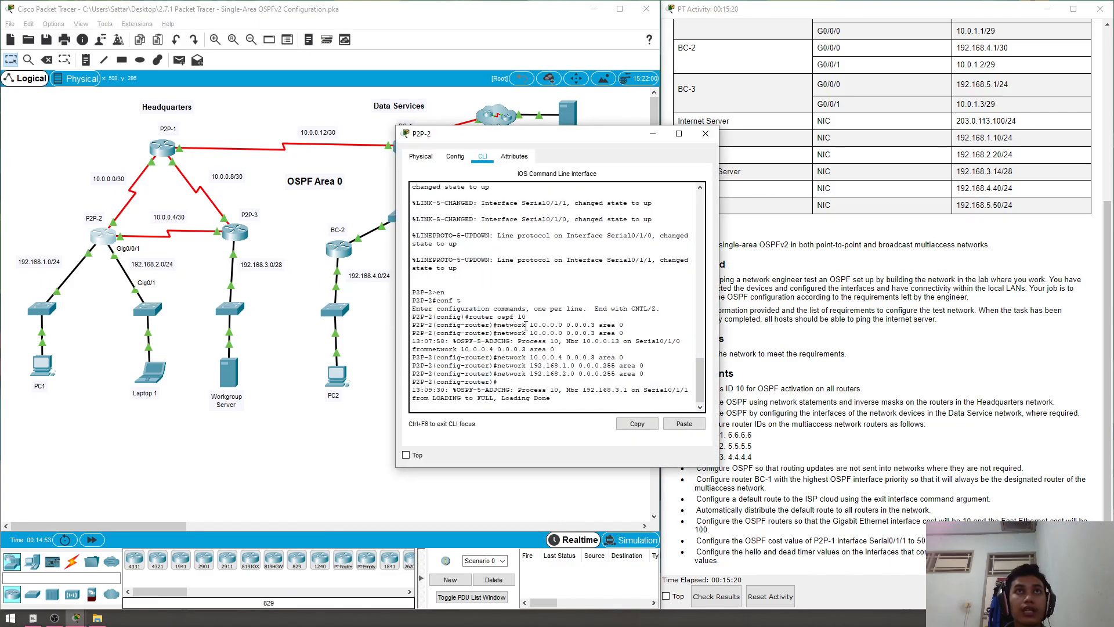
key(Return)
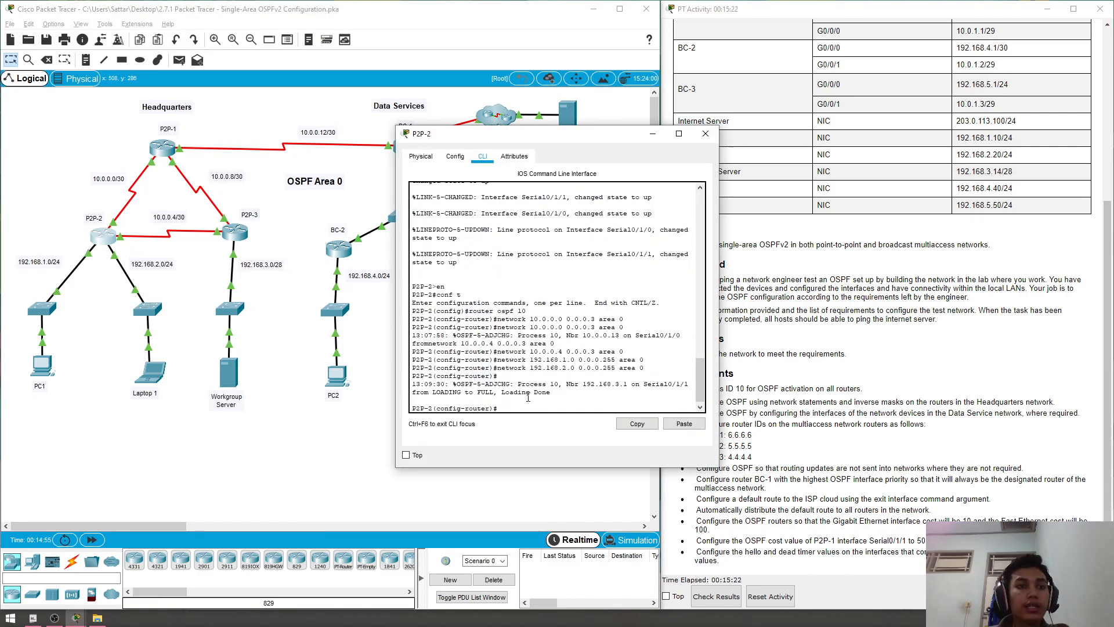
text(ex)
key(Return)
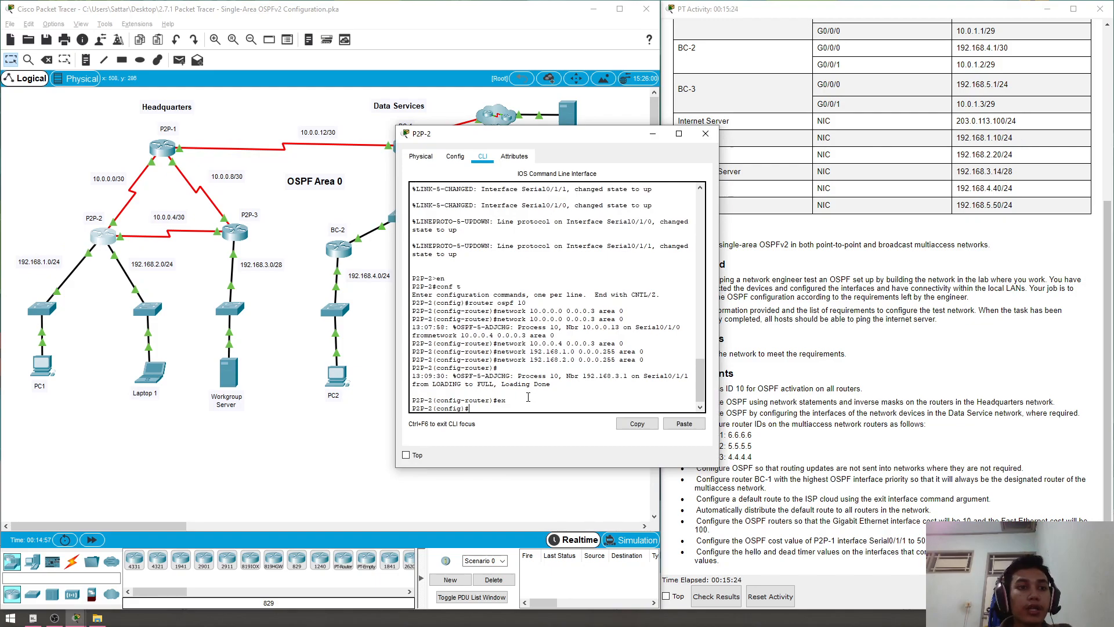
text(router )
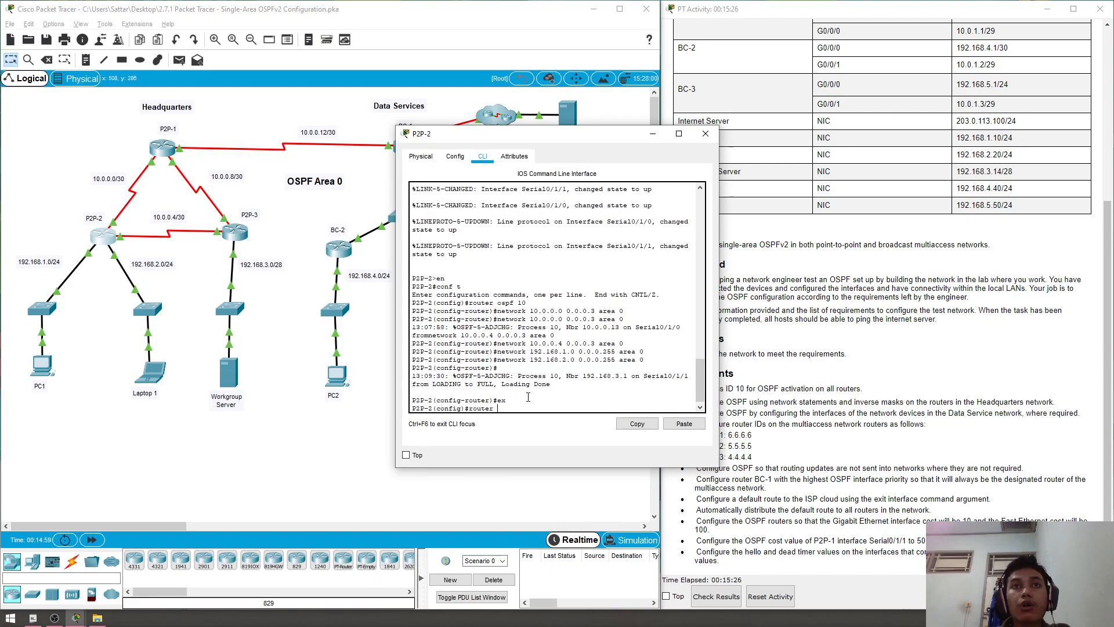
text(ospf 10)
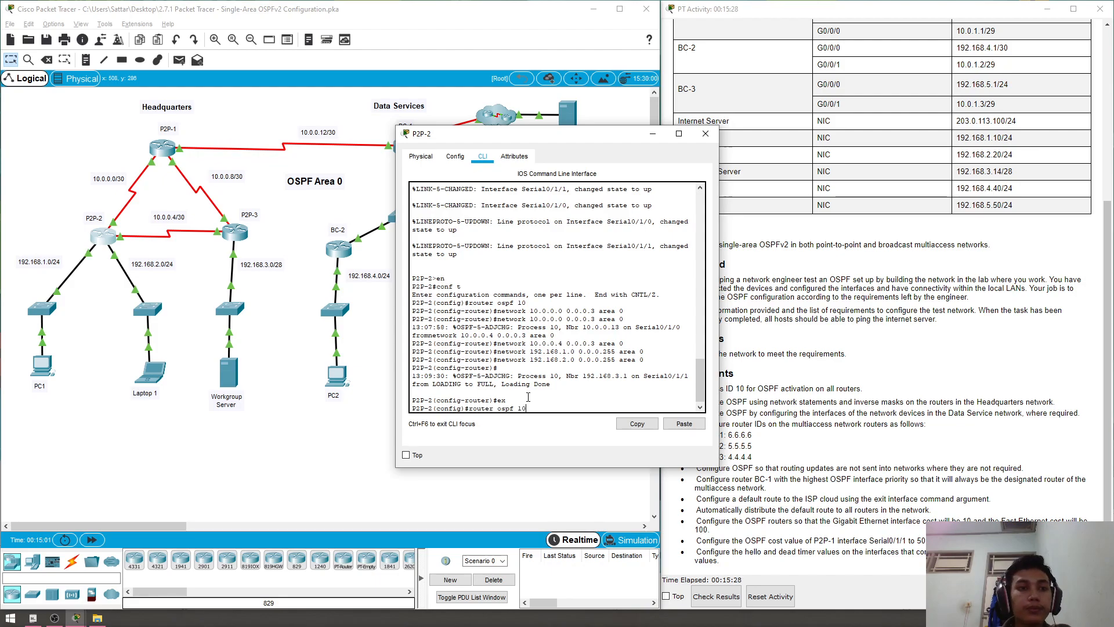
key(Return)
- Make GigabitEthernet0/0/0 and GigabitEthernet0/0/1 passive interfaces in P2P-2's OSPF process 10, and close the router's window
text(passive)
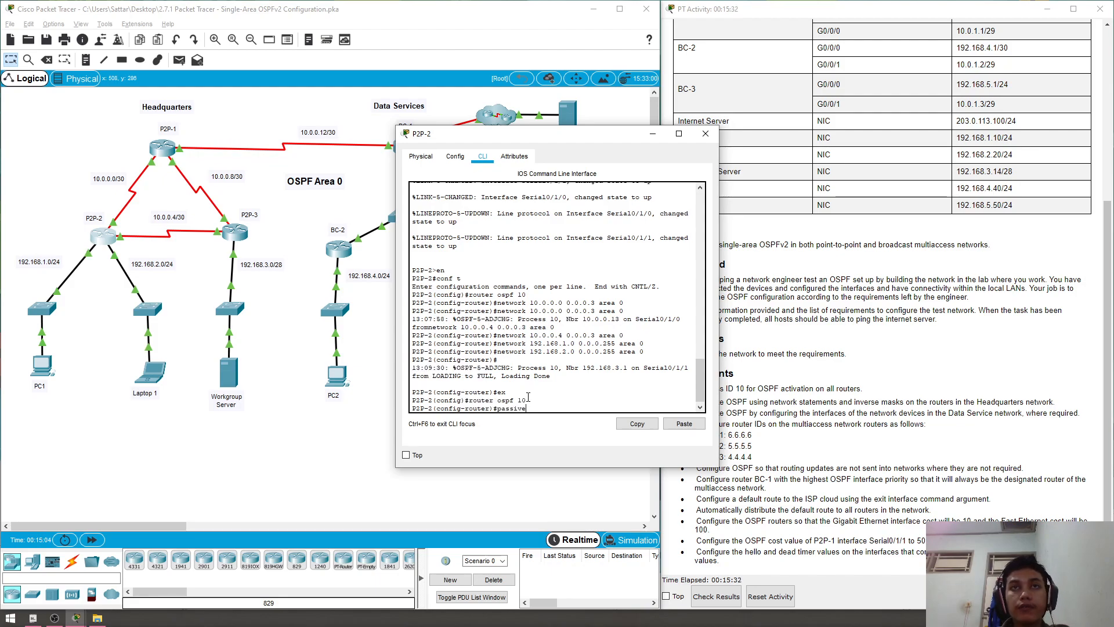
key(Tab)
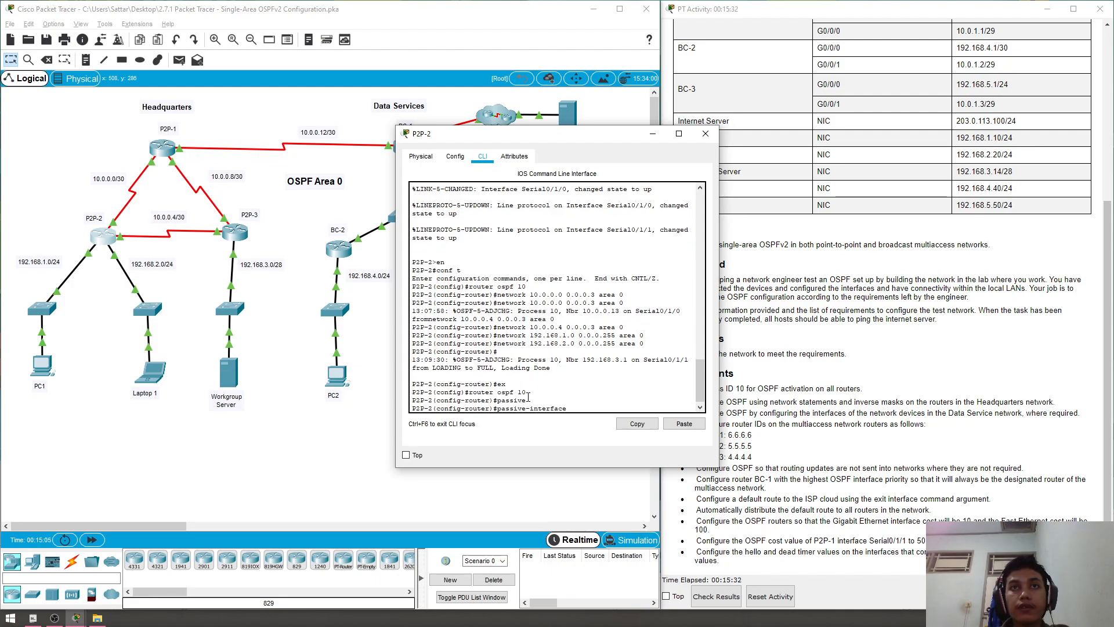
text(gig0/0/)
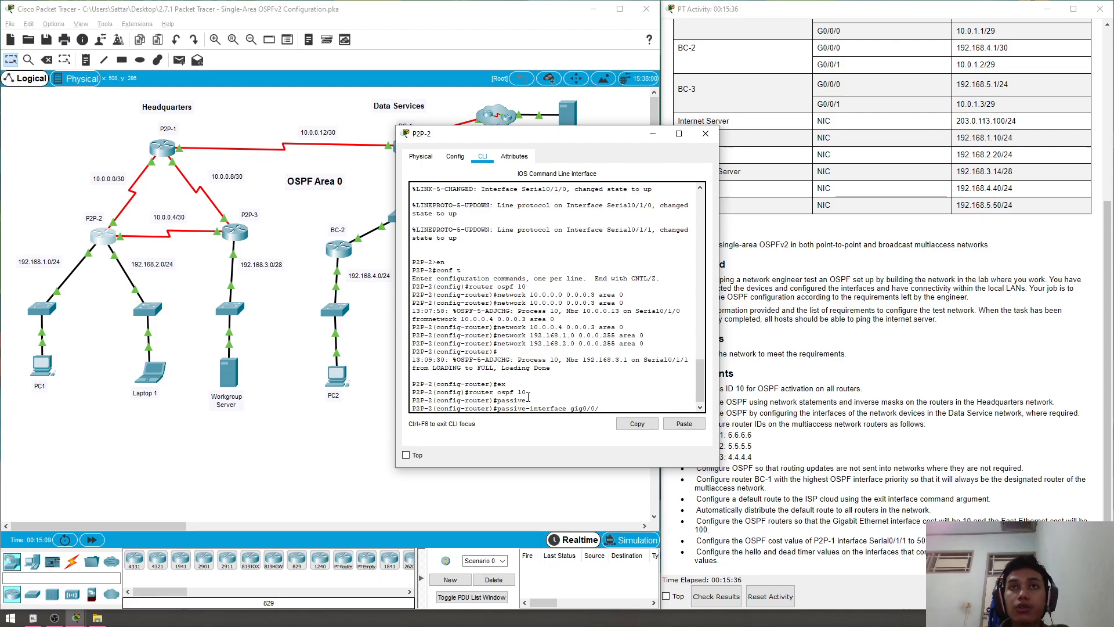
key(Return)
key(Up)
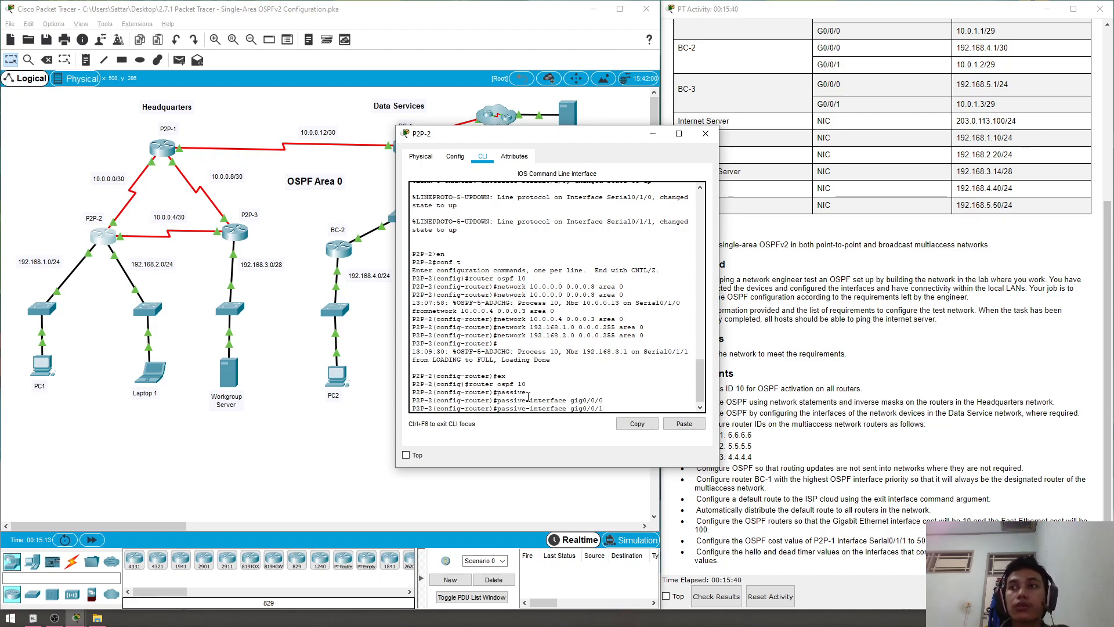
key(Return)
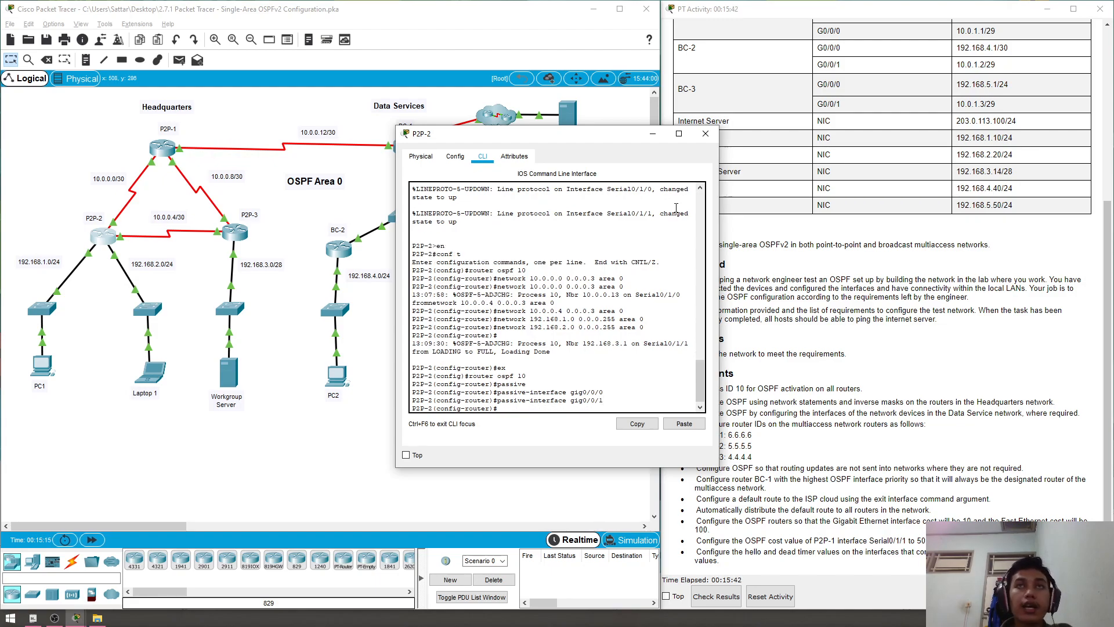
click(706, 133)
- Reopen router P2P-3's command line and re-enter the OSPF process 10 configuration from global configuration mode
click(237, 233)
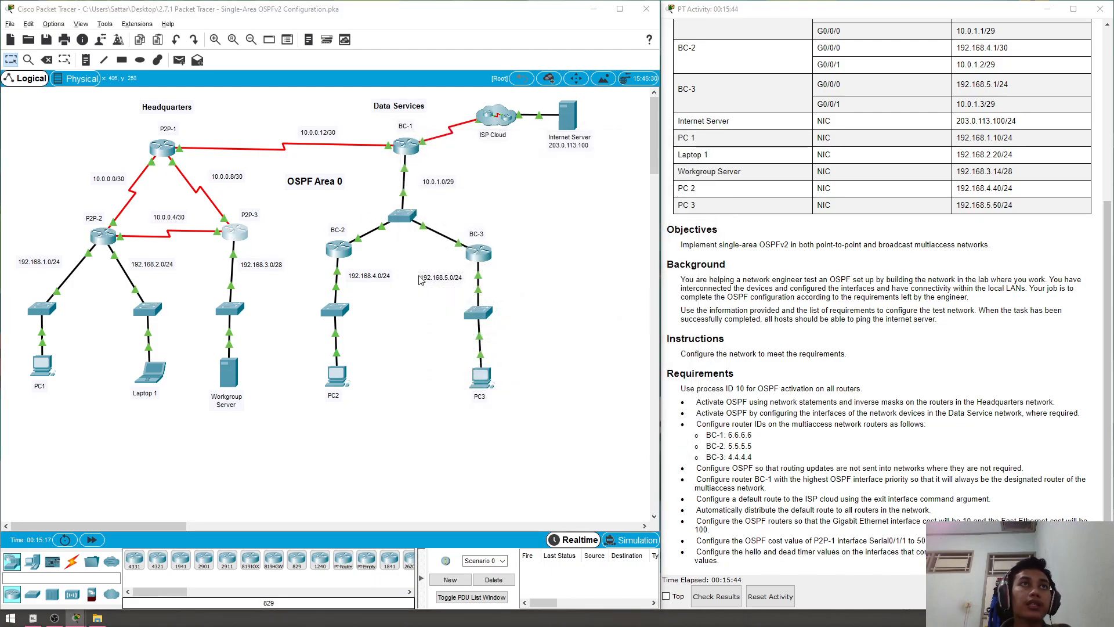
text(ex)
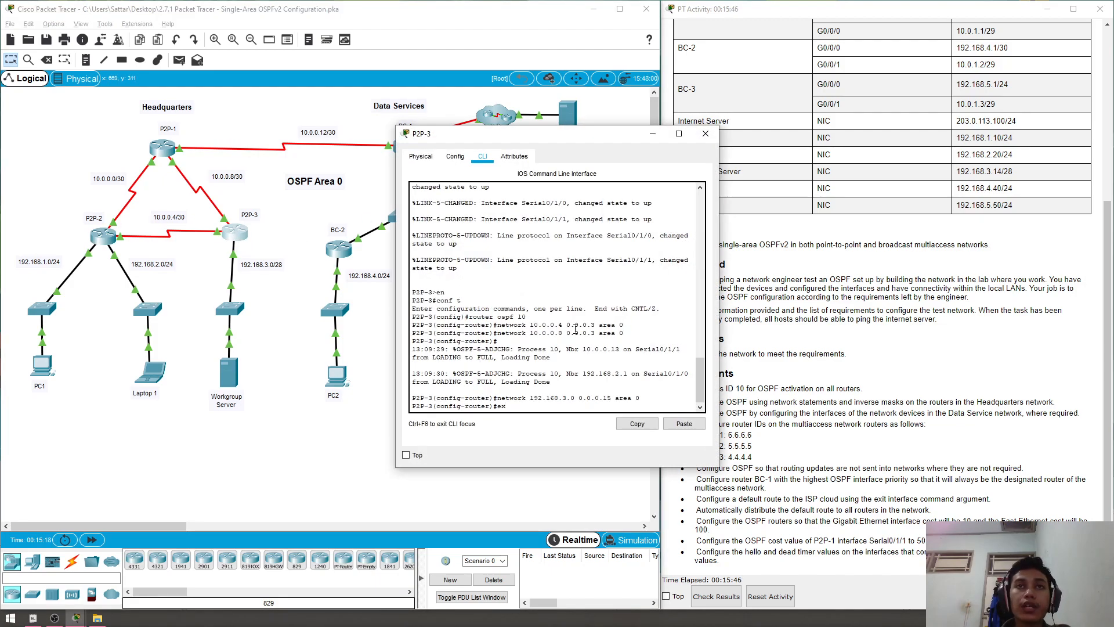
key(Return)
text(router ospf)
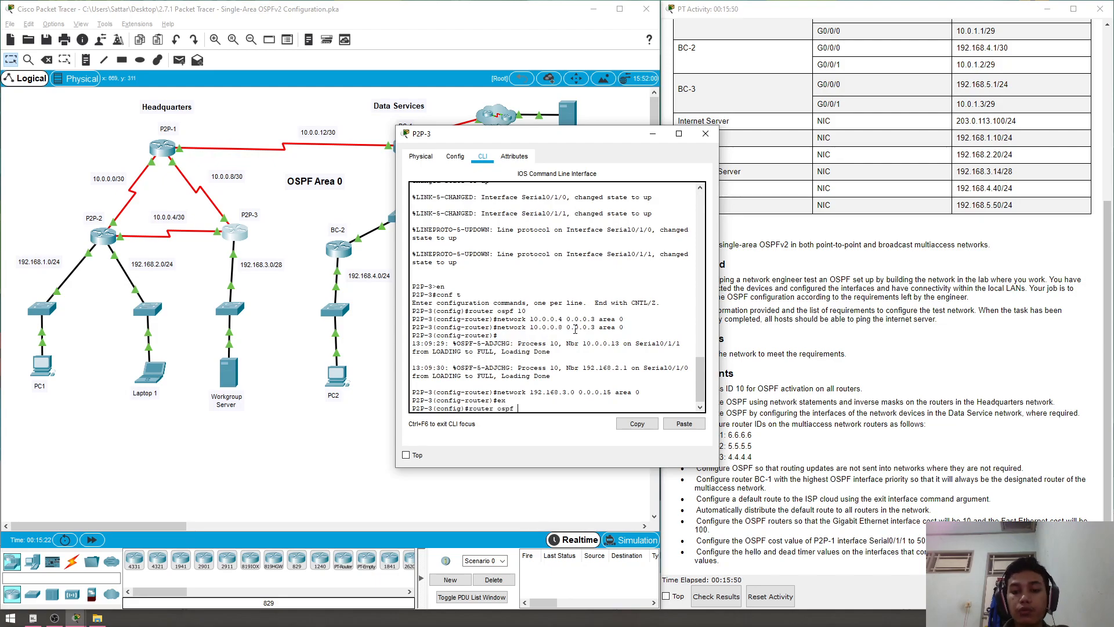
text( 10)
key(Return)
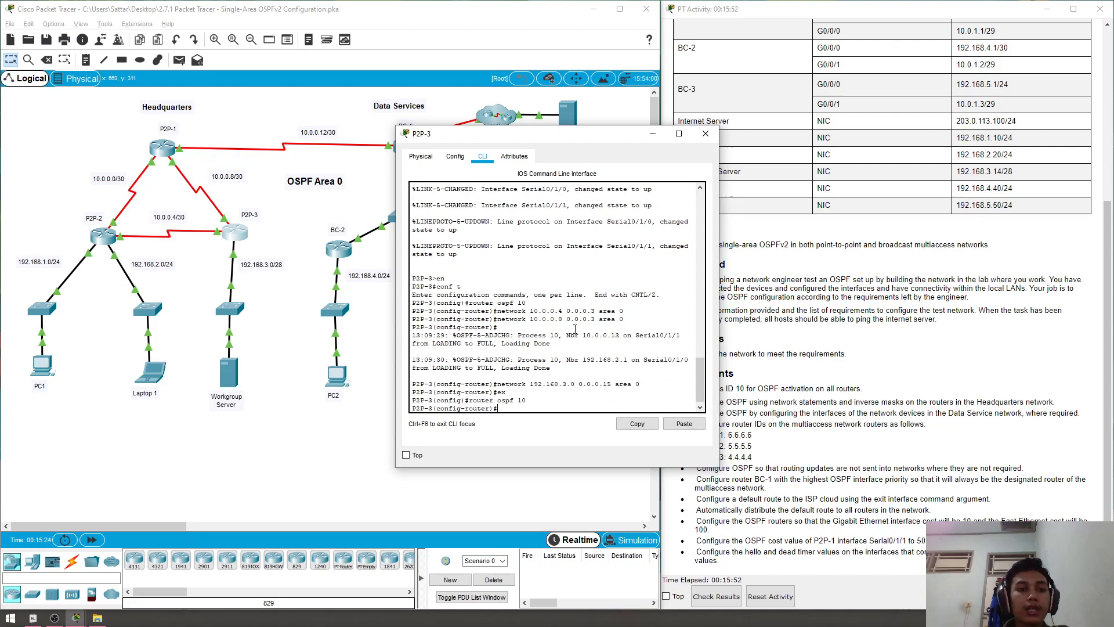
- Make P2P-3's LAN interface GigabitEthernet0/0/0 passive in OSPF process 10, leave OSPF configuration and close the router's window
click(323, 351)
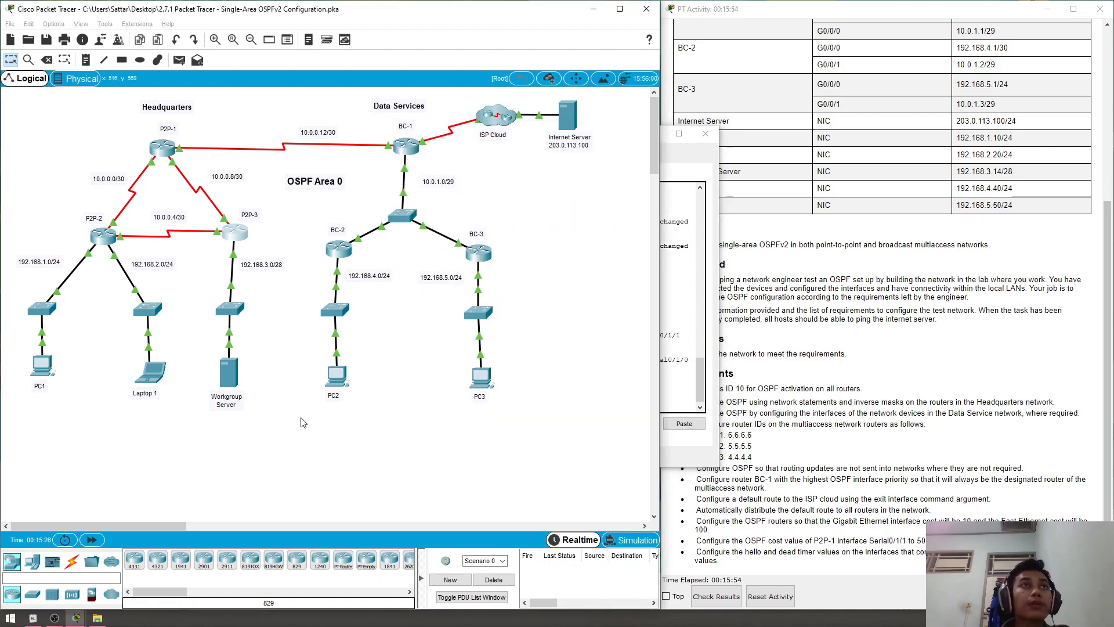
click(237, 259)
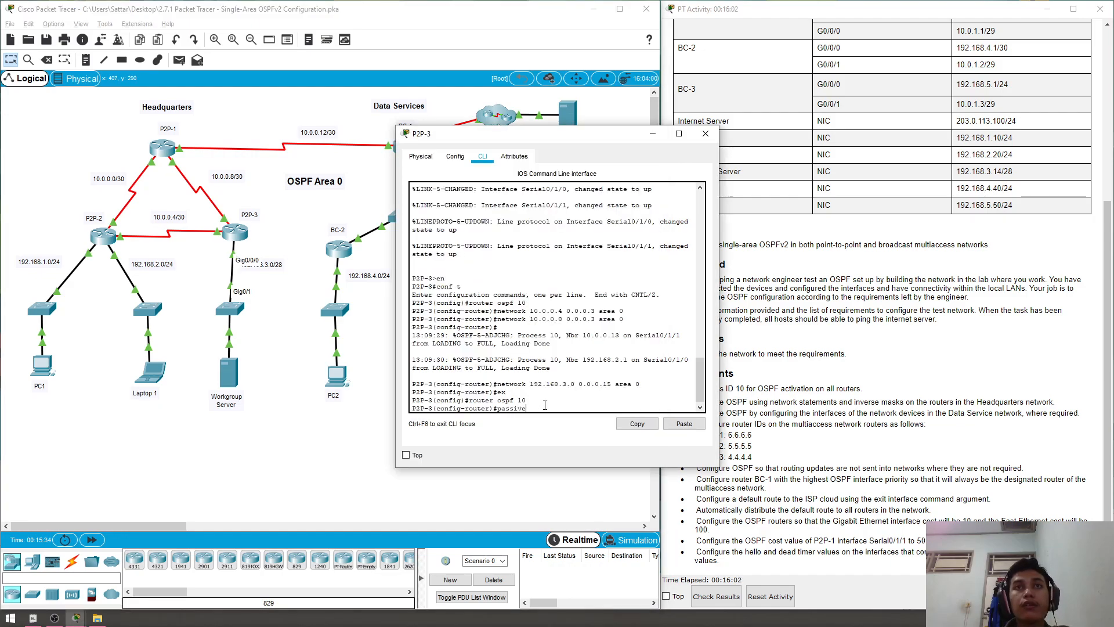
text(passive)
key(Tab)
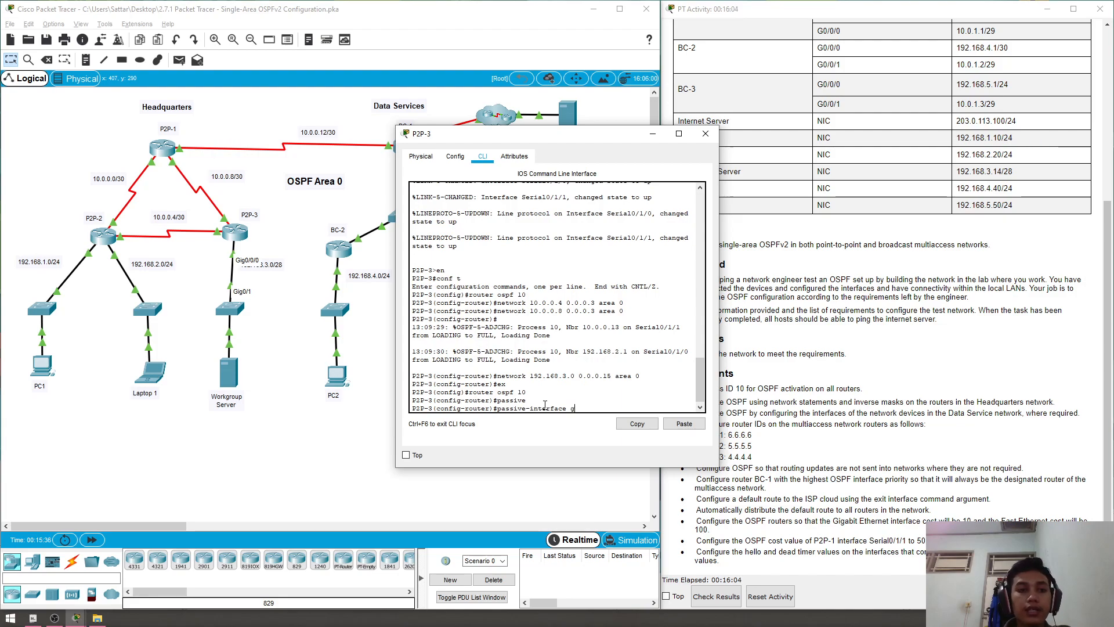
text(gig0//0)
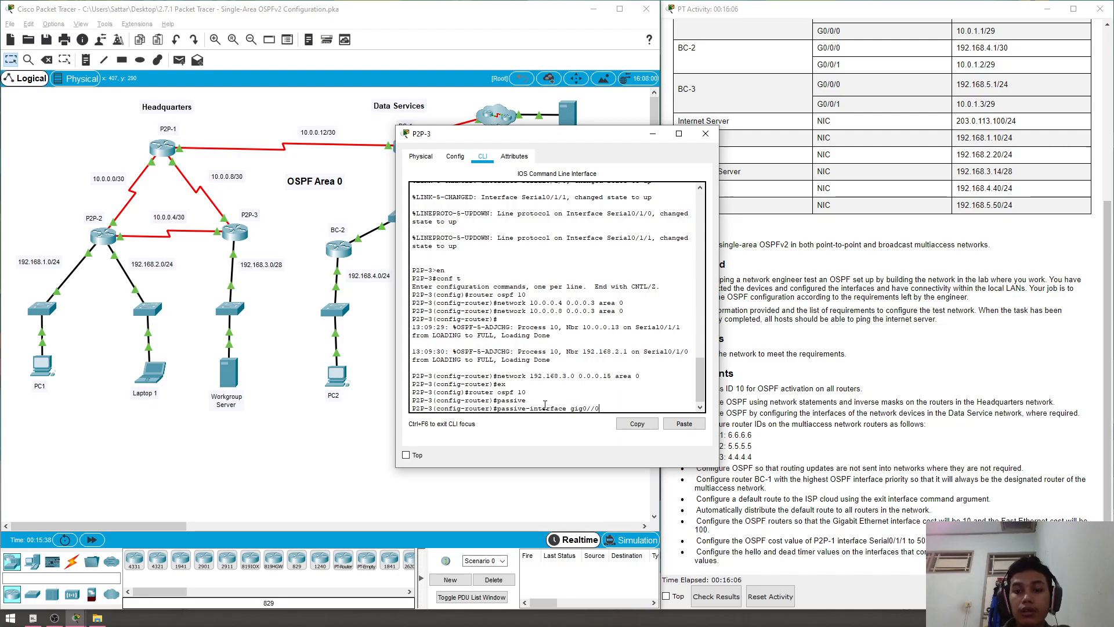
key(BackSpace)
key(BackSpace)
text(0/0)
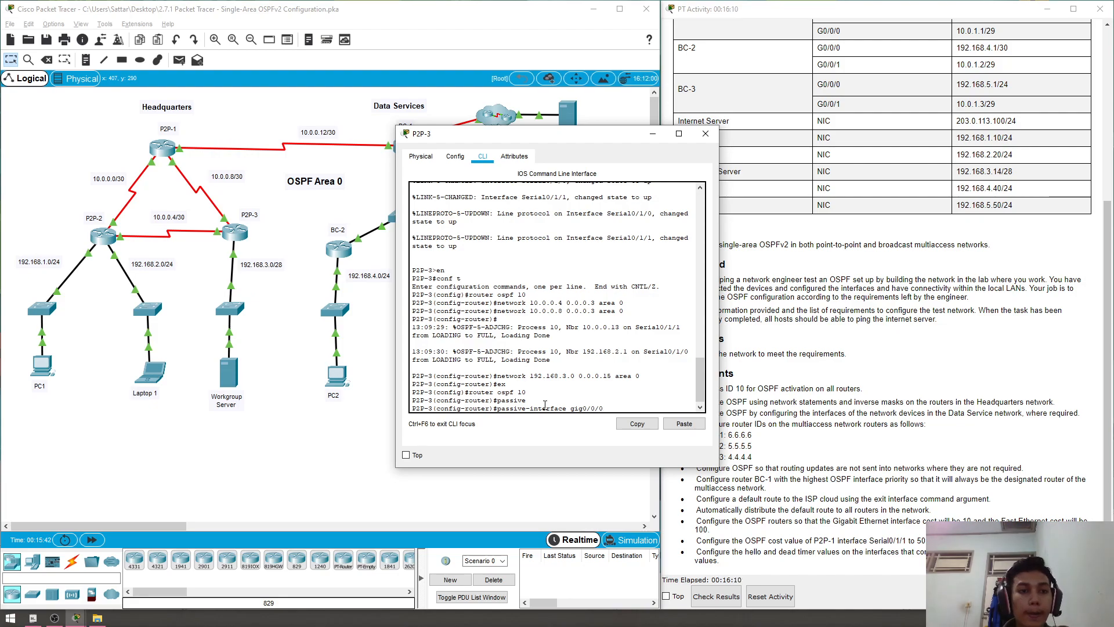
key(Return)
text(er)#e)
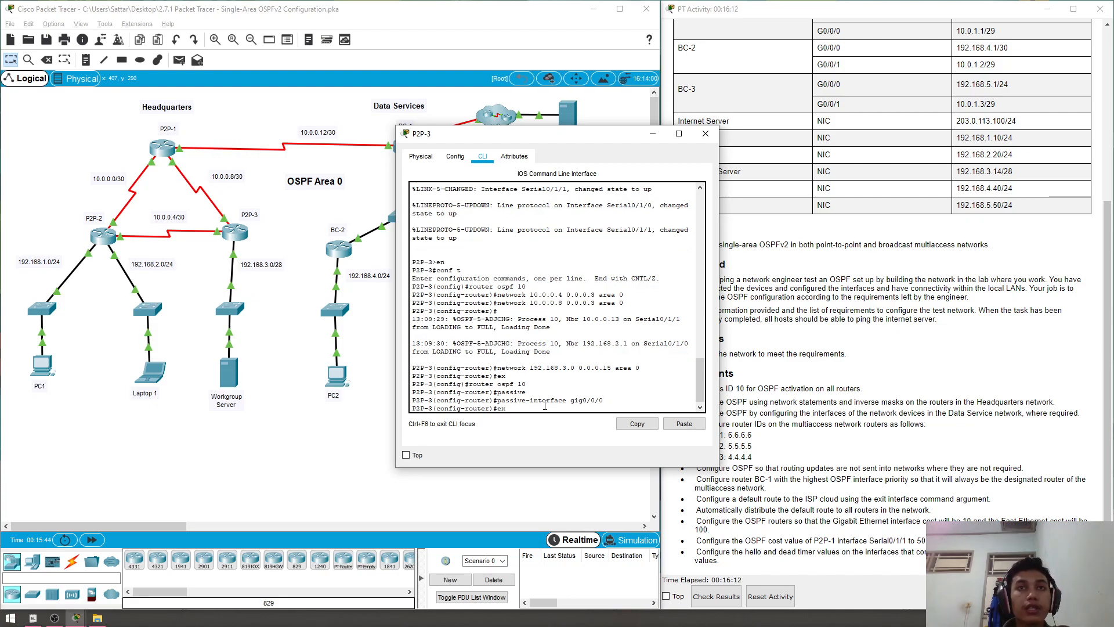
text(x)
key(Return)
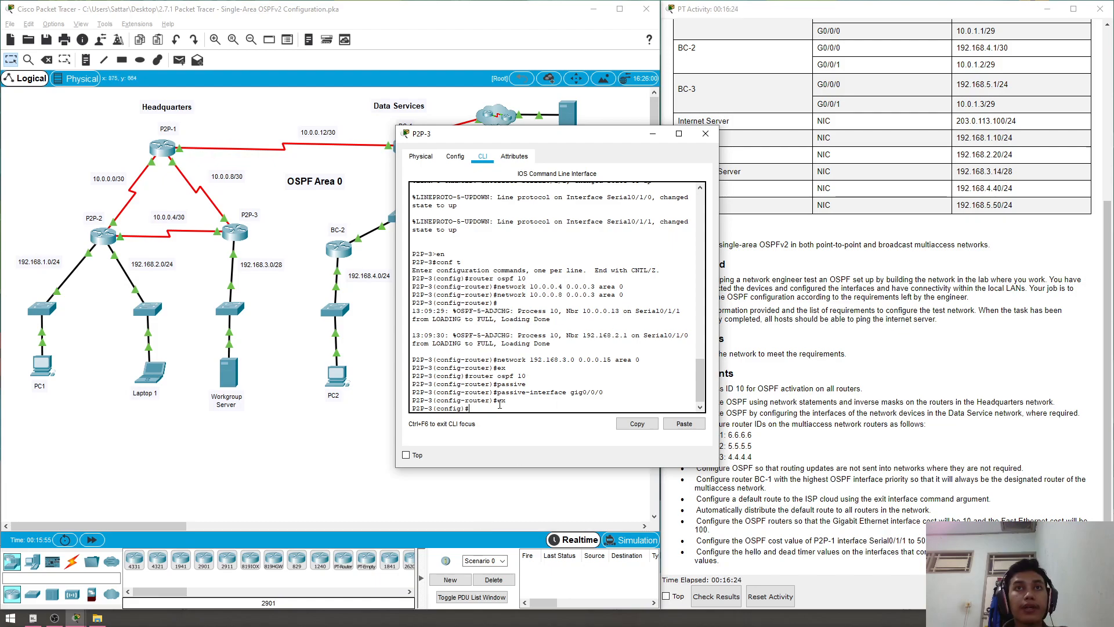
click(706, 133)
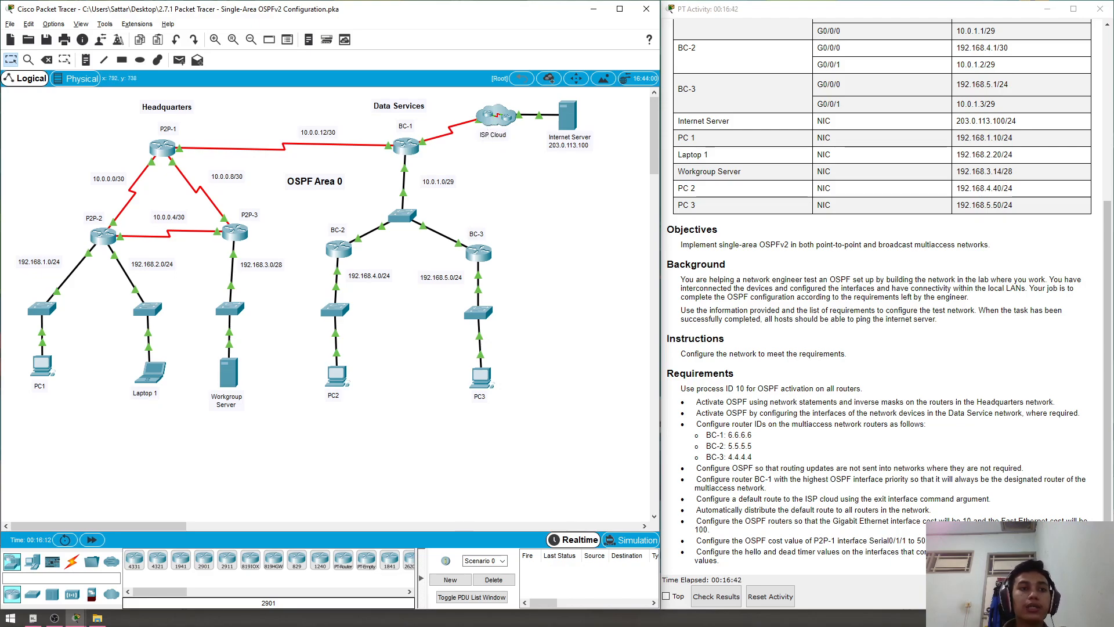
- Reopen router BC-1's command line and enter the OSPF process 10 configuration
click(405, 145)
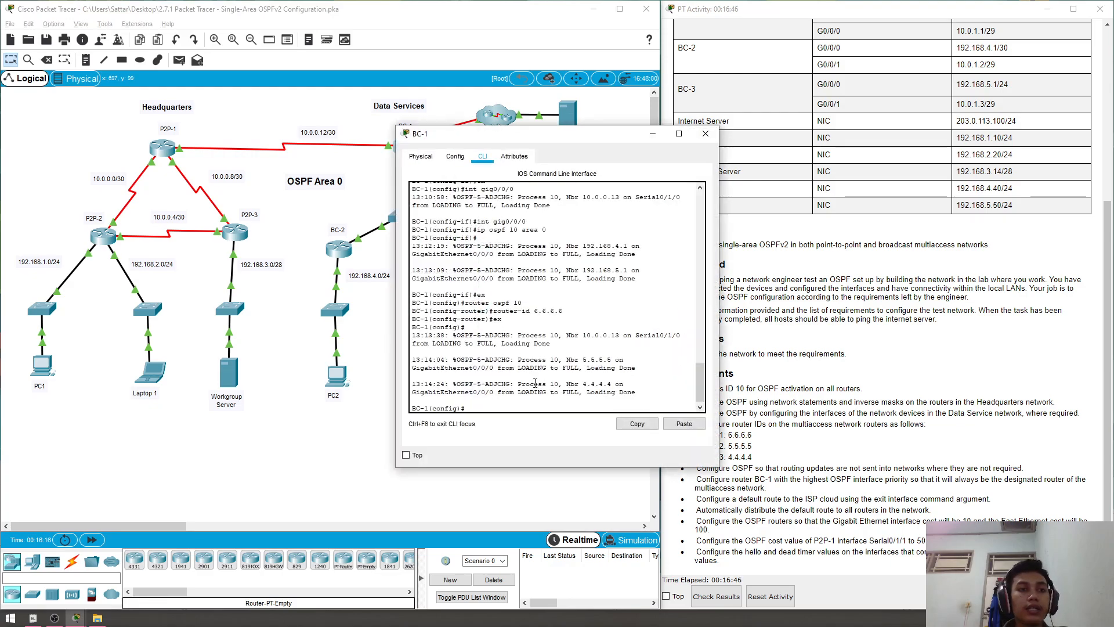
text(router)
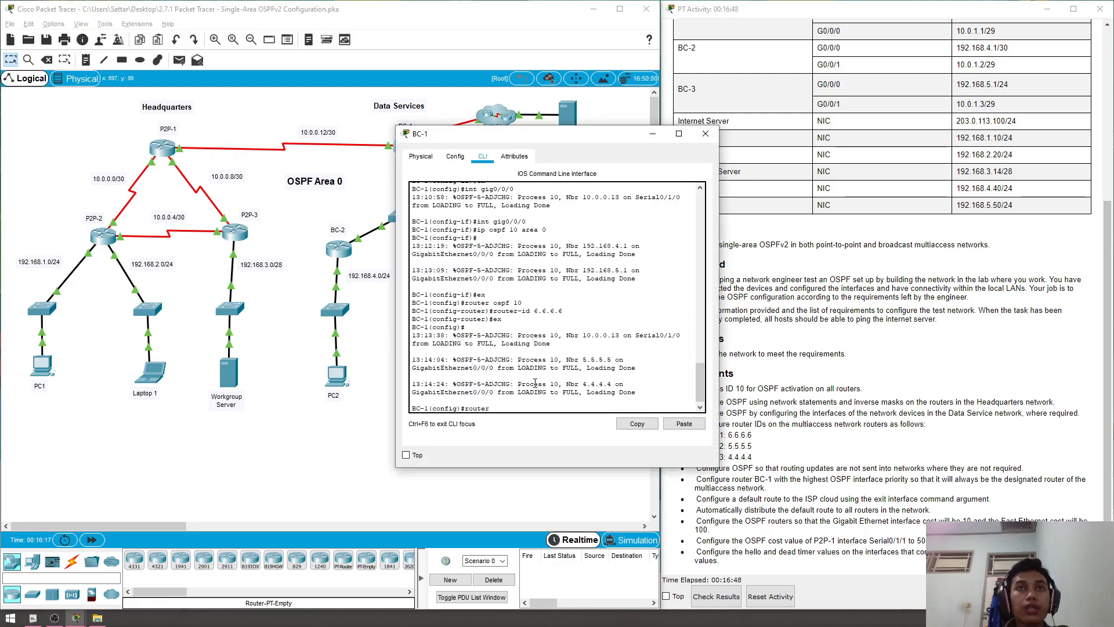
text( ospf 1)
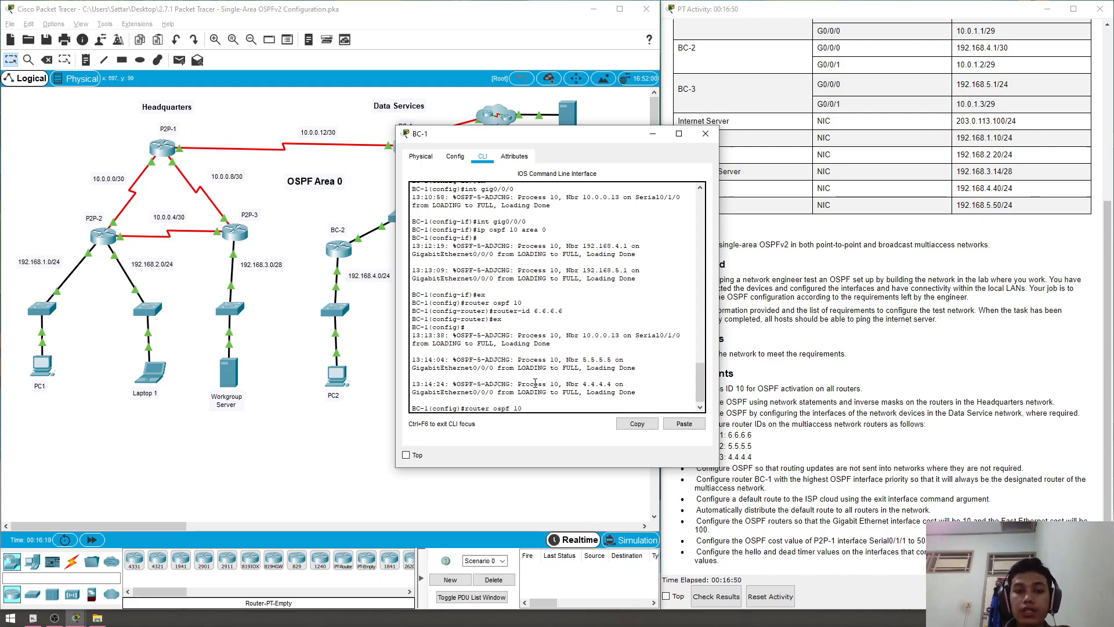
text(0)
key(Return)
- Make BC-1's ISP-facing interface Serial0/1/1 passive in OSPF process 10, leave OSPF configuration and close the router's window
text(passive-interface)
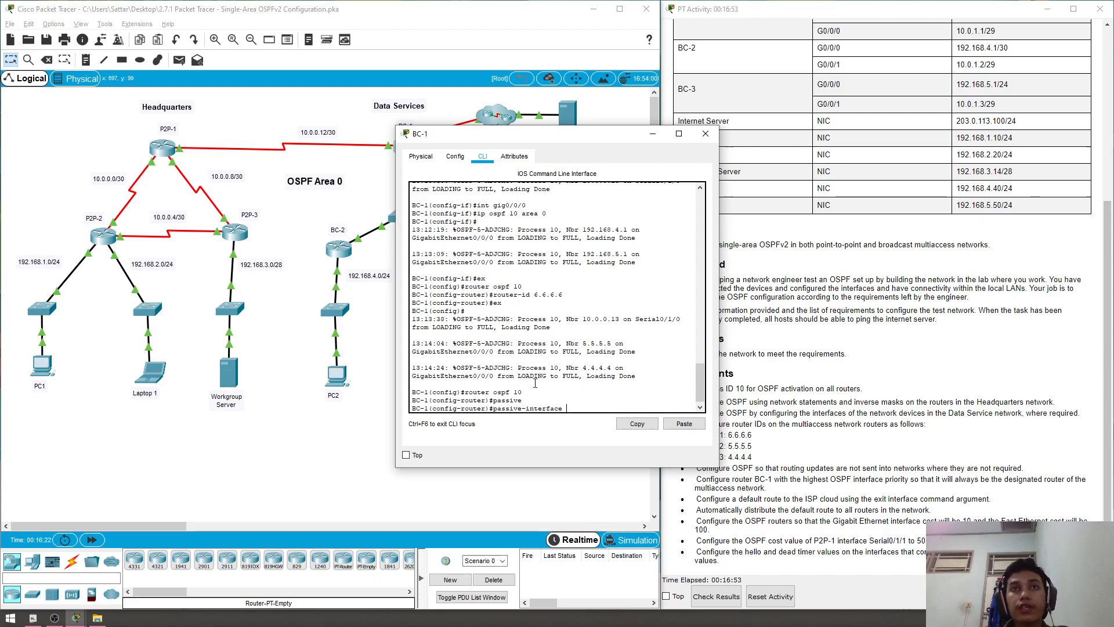
key(Tab)
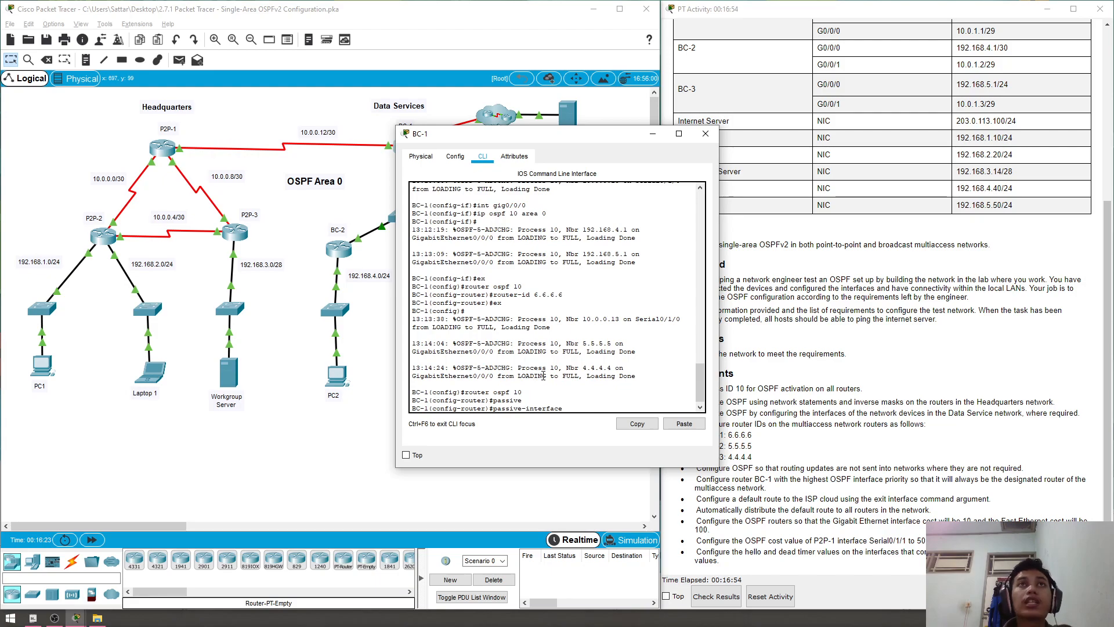
click(653, 133)
mouse_move(422, 145)
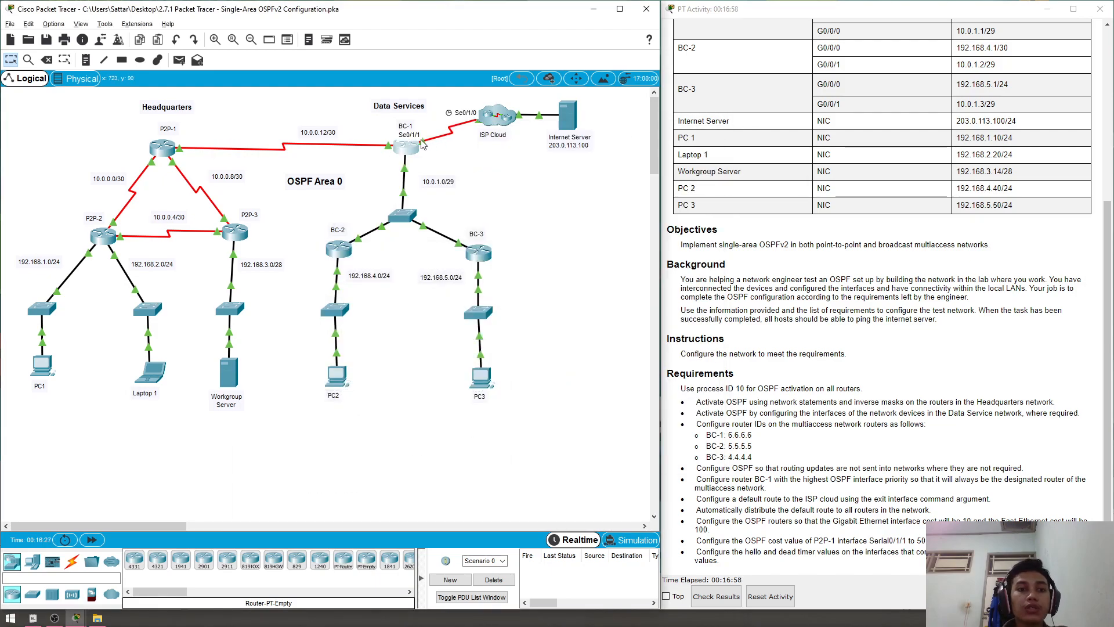
click(409, 146)
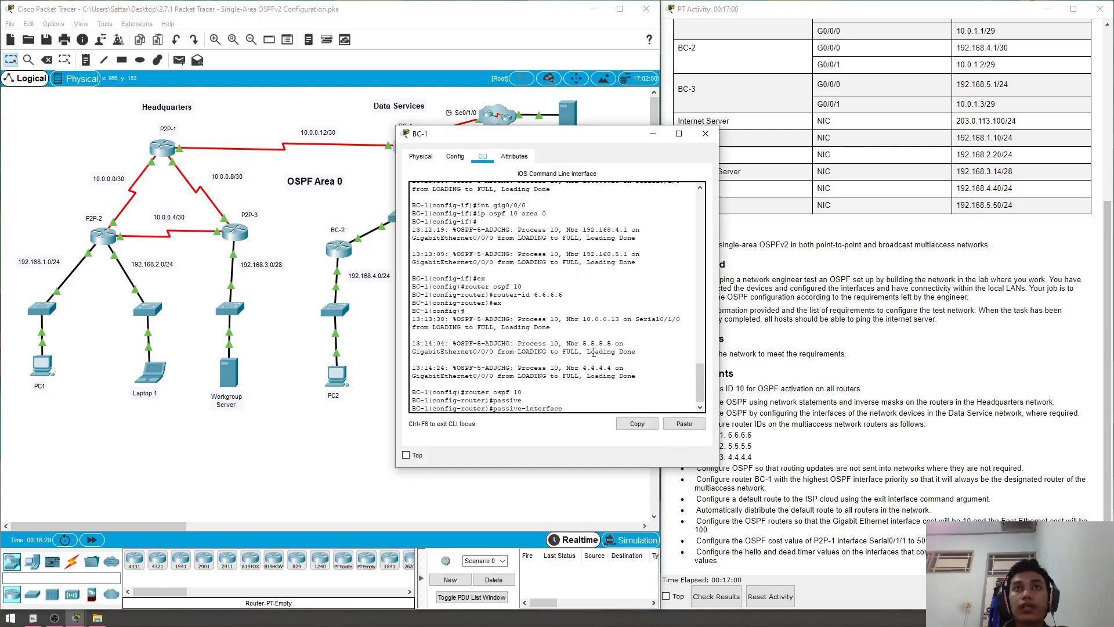
text(seria)
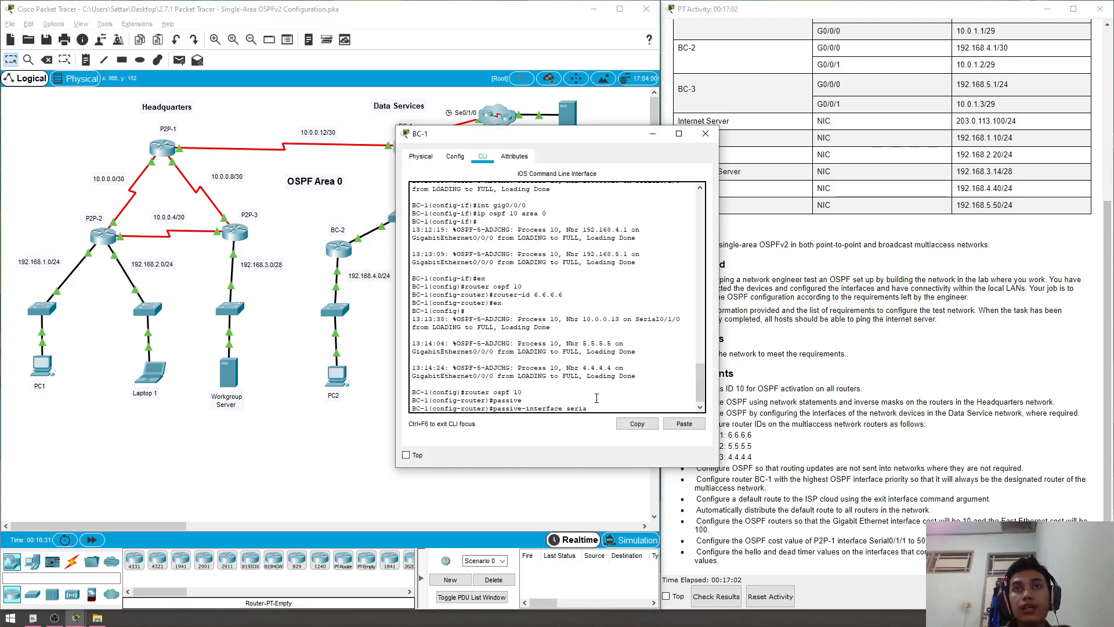
text(l0/1/1)
key(Return)
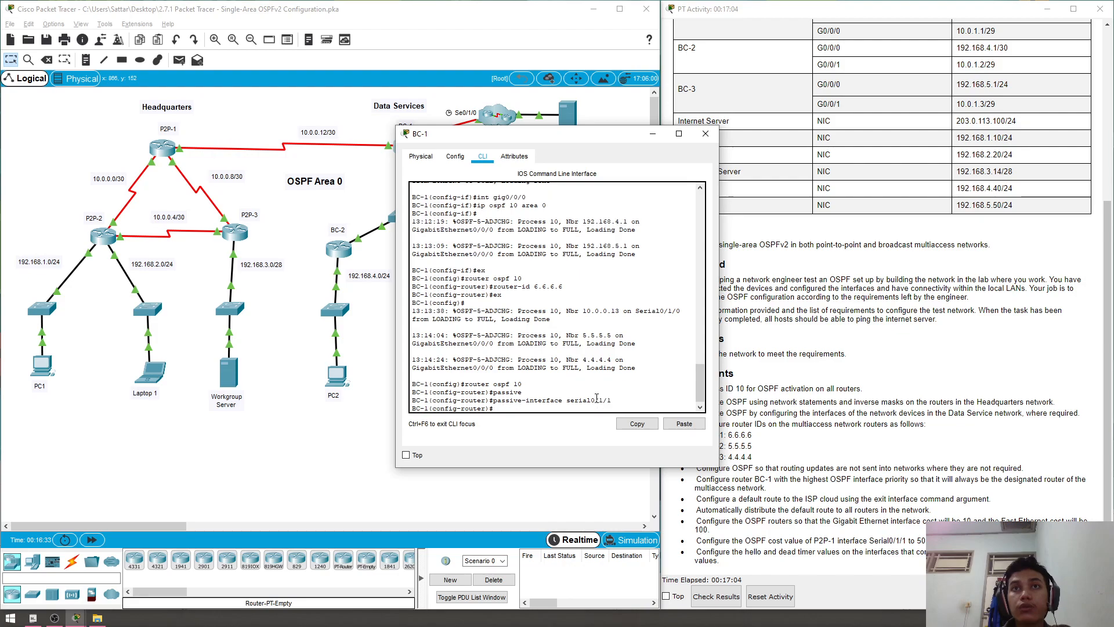
text(ex)
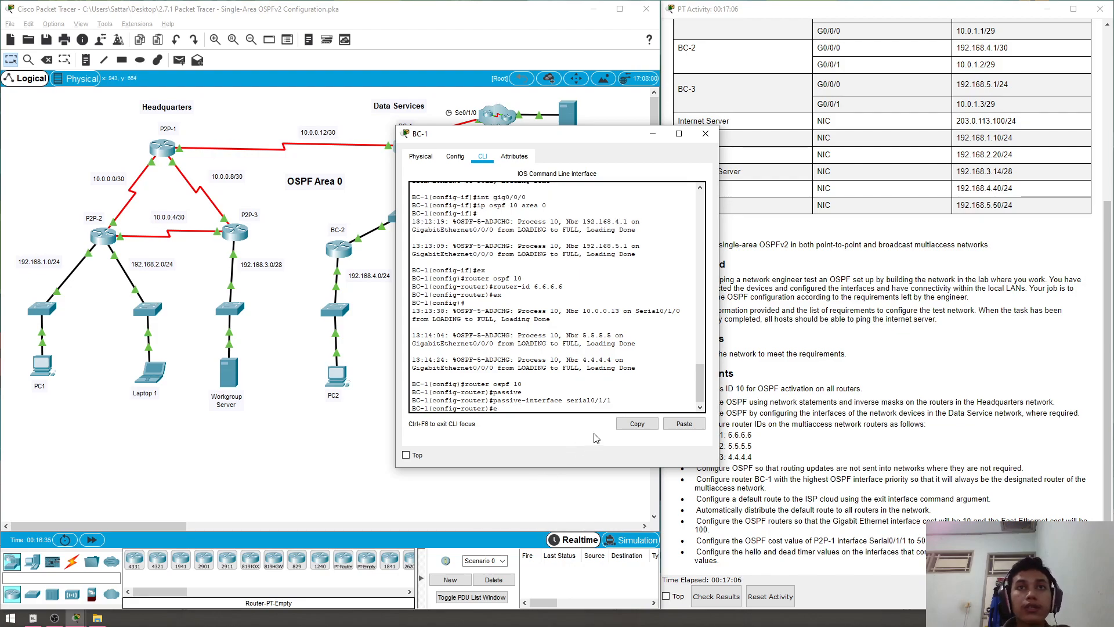
key(Return)
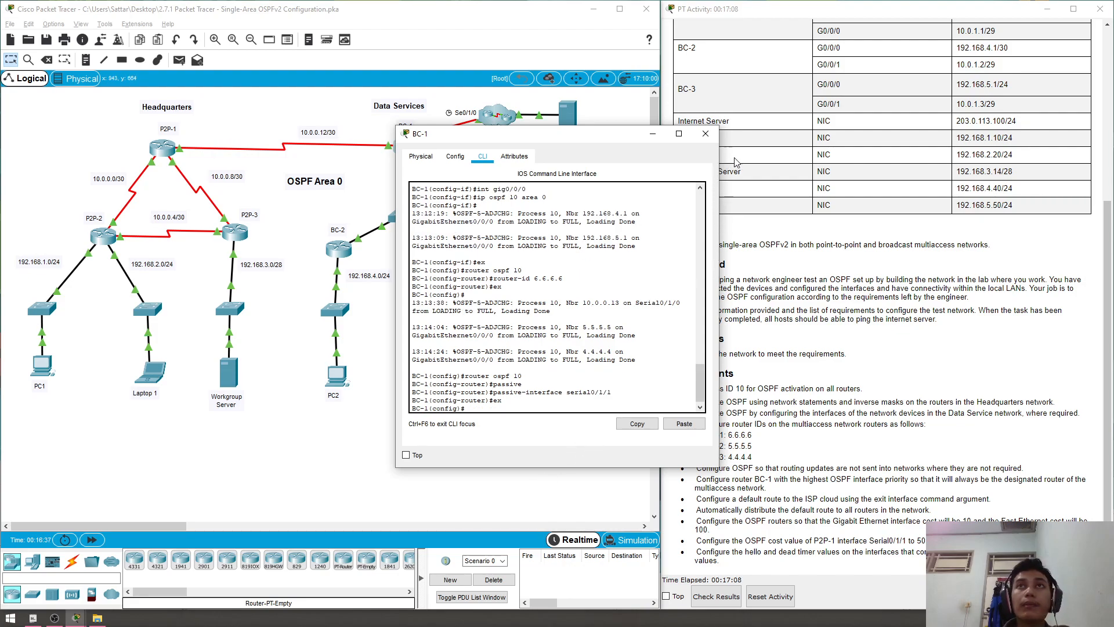
click(705, 135)
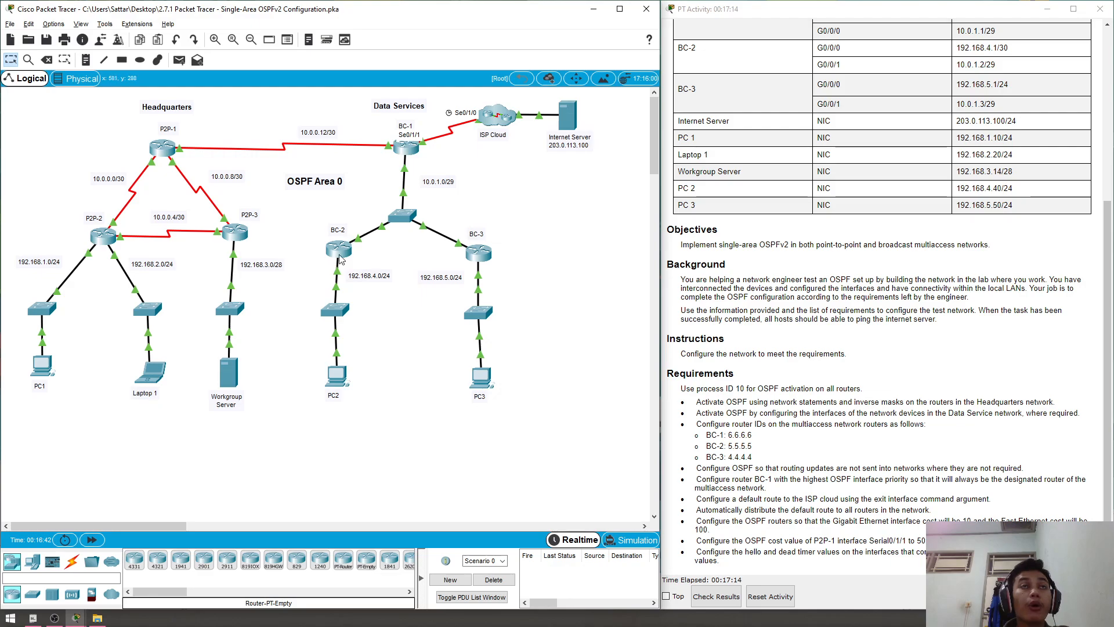
- Reopen router BC-2's command line and enter the OSPF process 10 configuration
mouse_move(345, 255)
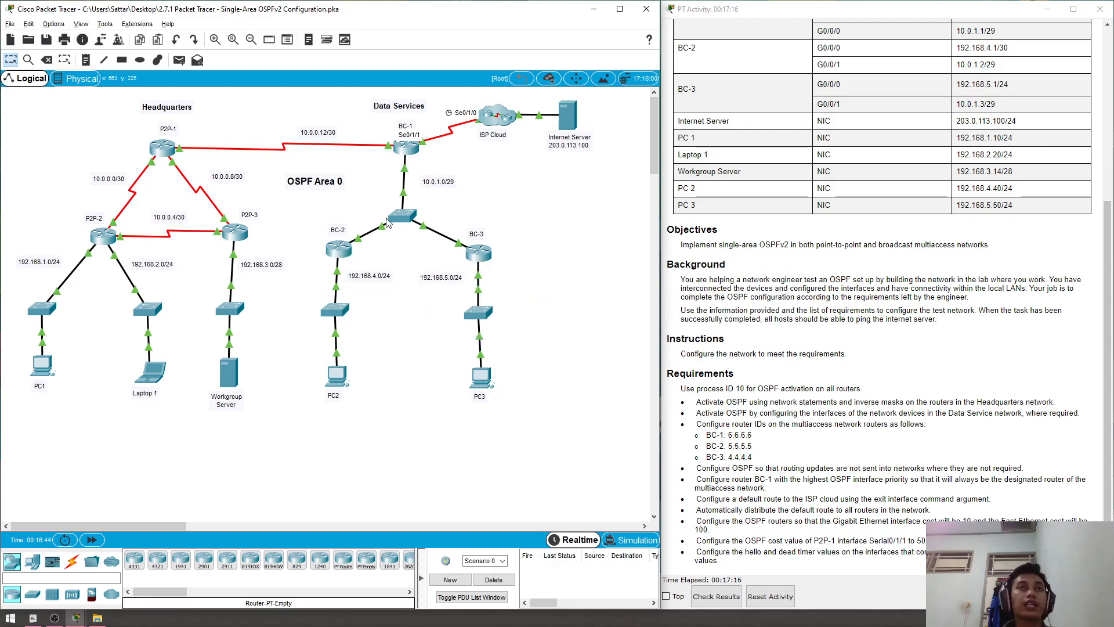
mouse_move(386, 218)
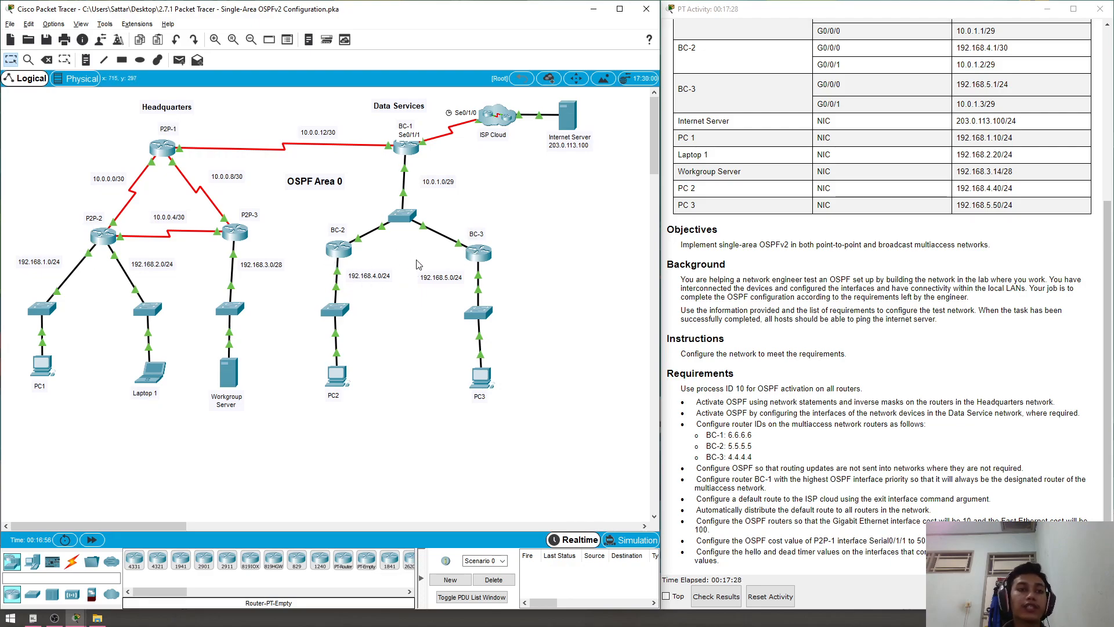
click(338, 248)
key(Return)
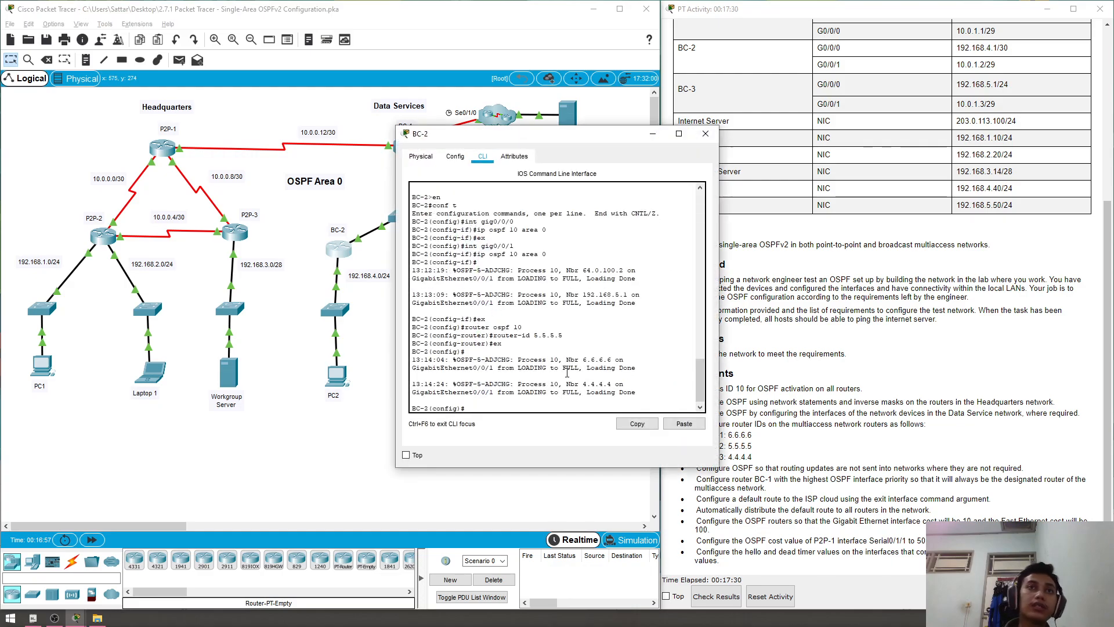
text(router)
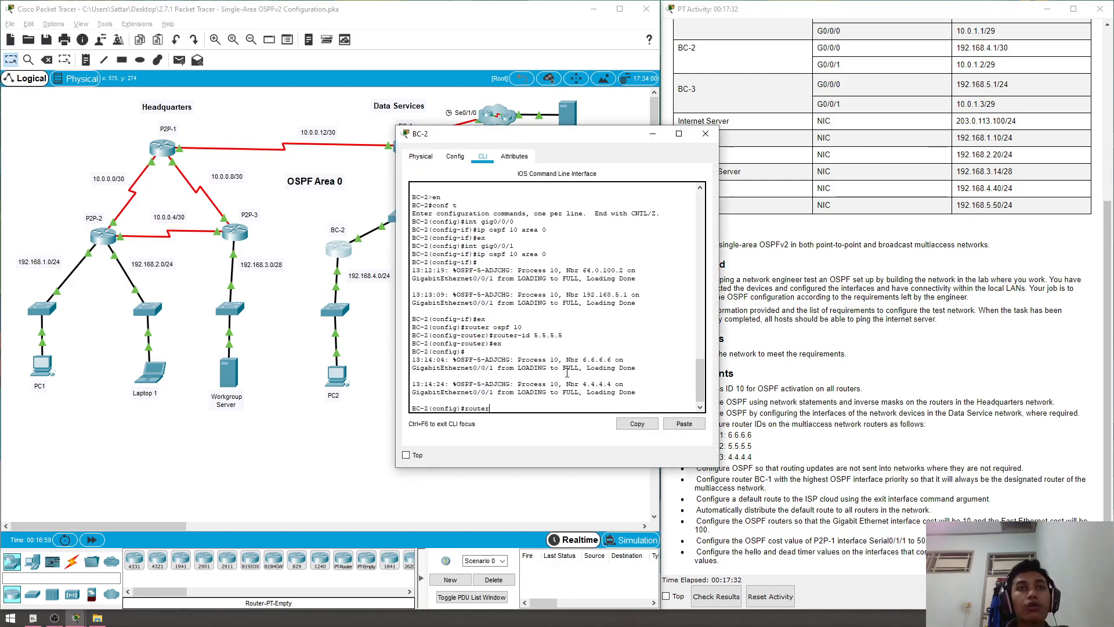
text( ospf 10)
key(Return)
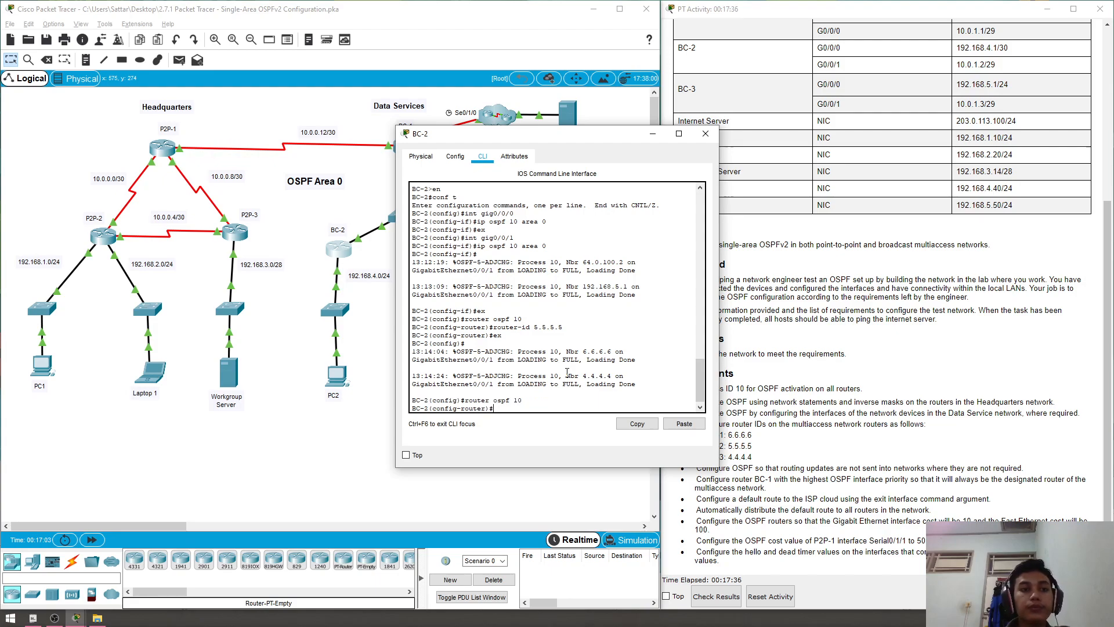
- Make BC-2's LAN interface GigabitEthernet0/0/0 passive in OSPF process 10
click(340, 404)
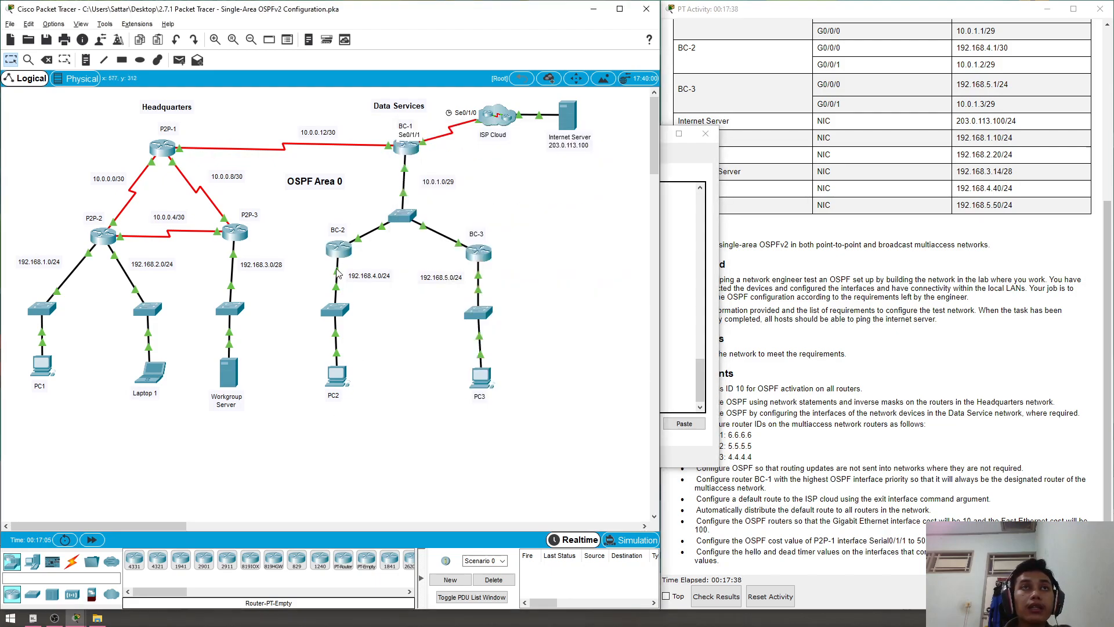
click(338, 250)
text(passive)
key(Tab)
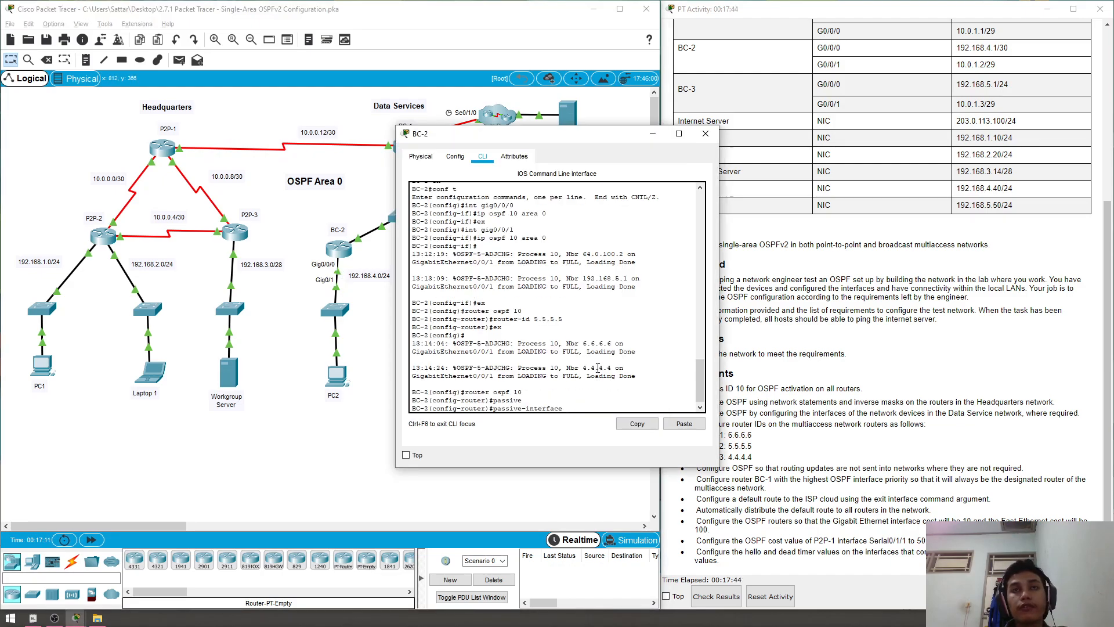
text(gig/0/)
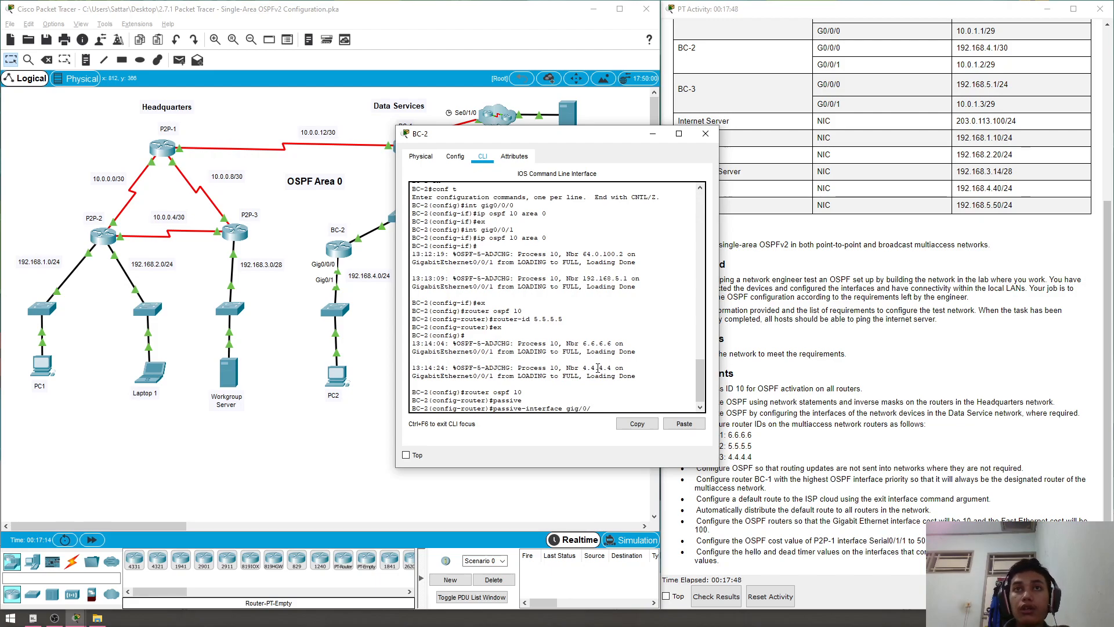
text(0/0)
key(Return)
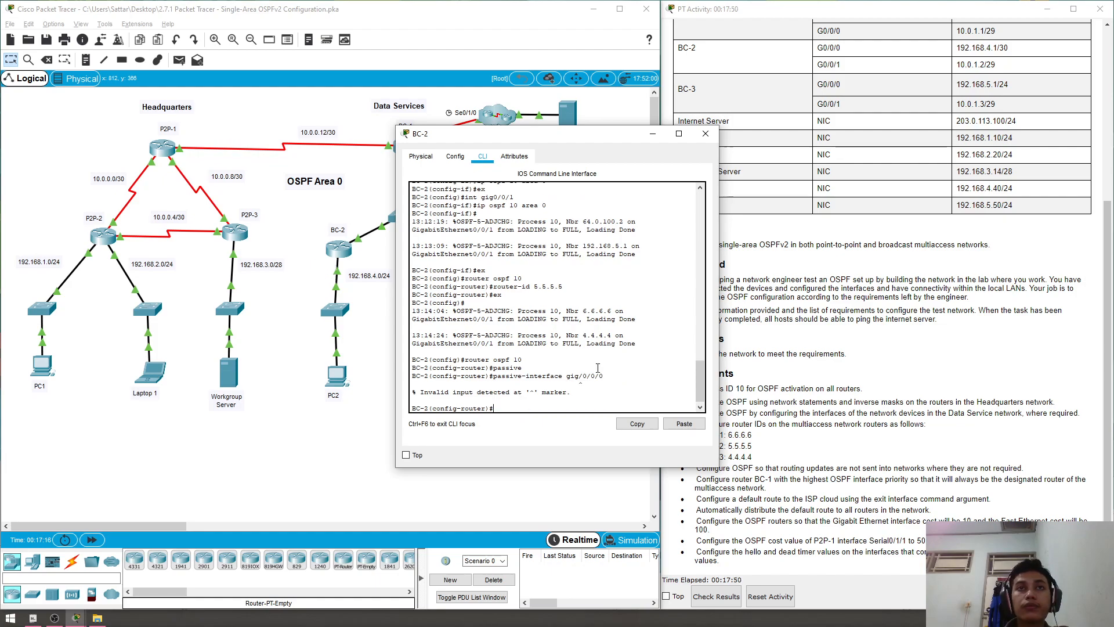
key(Up)
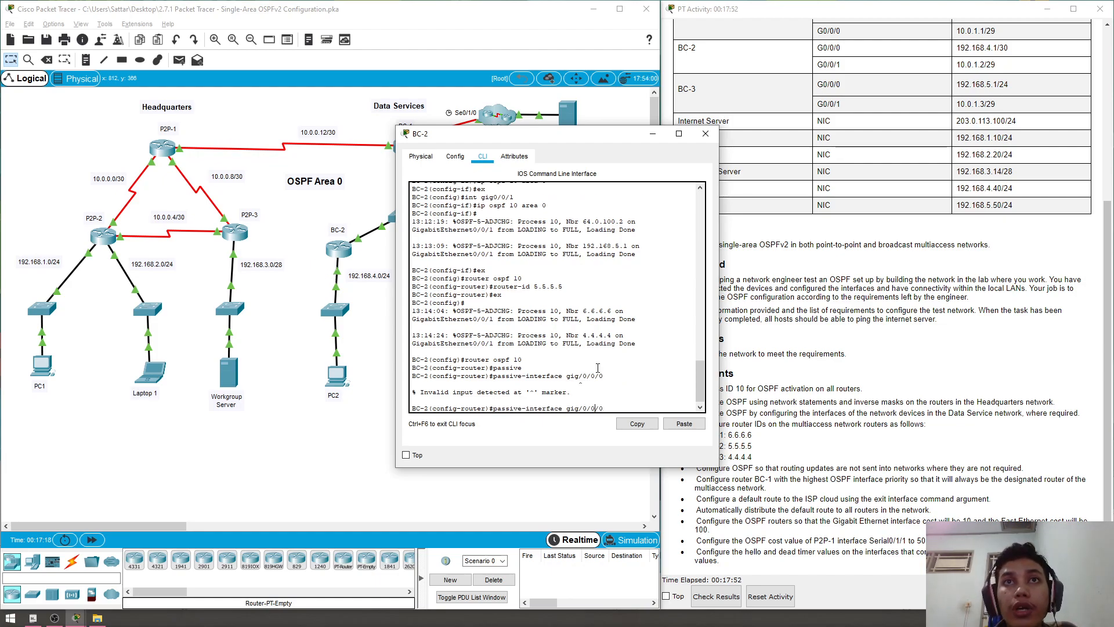
key(BackSpace)
key(Return)
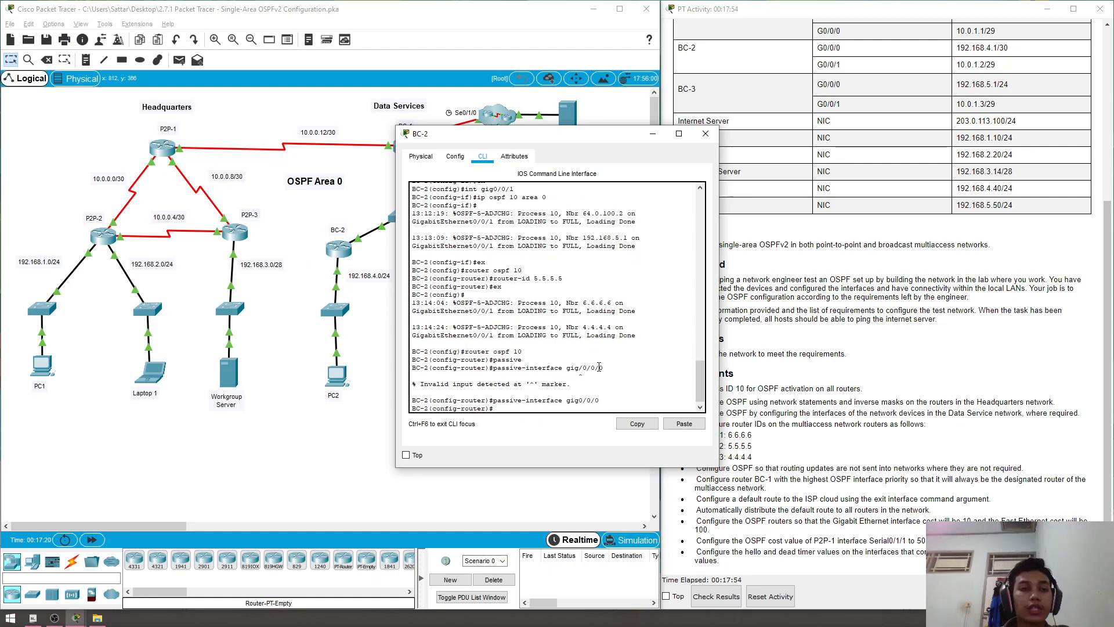
- Leave OSPF configuration on router BC-2 and close the router's window
text(ex)
key(Return)
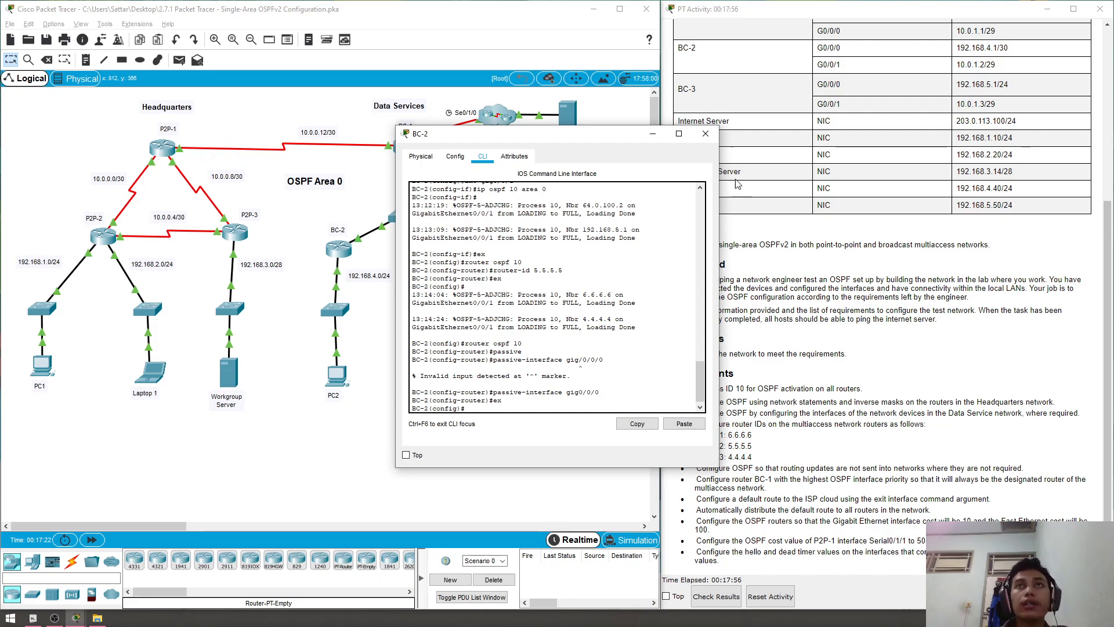
click(708, 135)
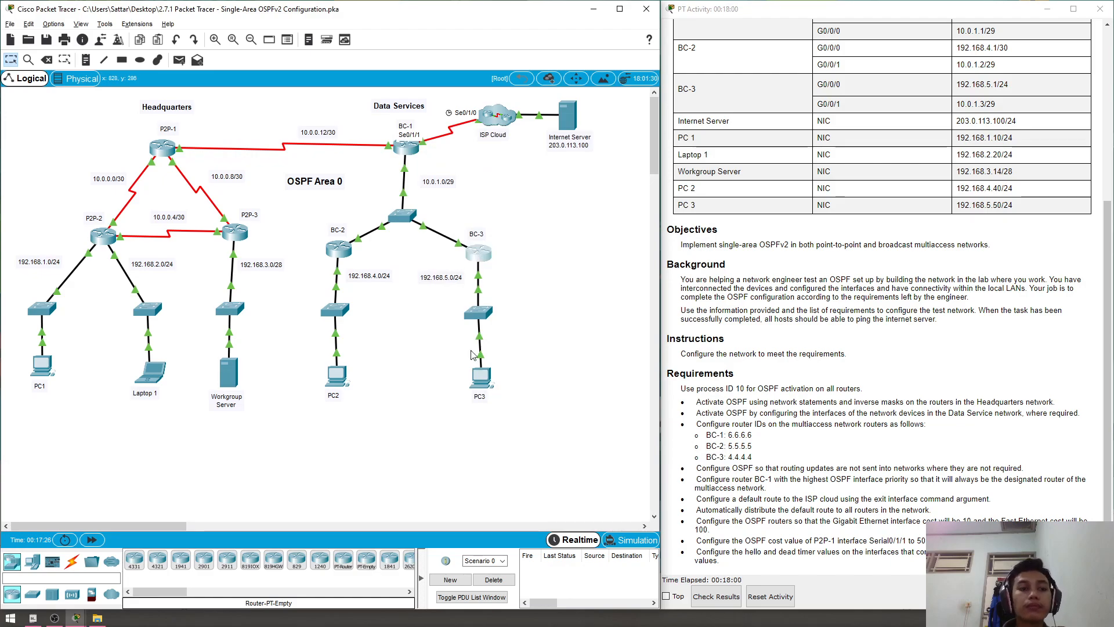
- Reopen router BC-3's command line and enter the OSPF process 10 configuration
click(481, 254)
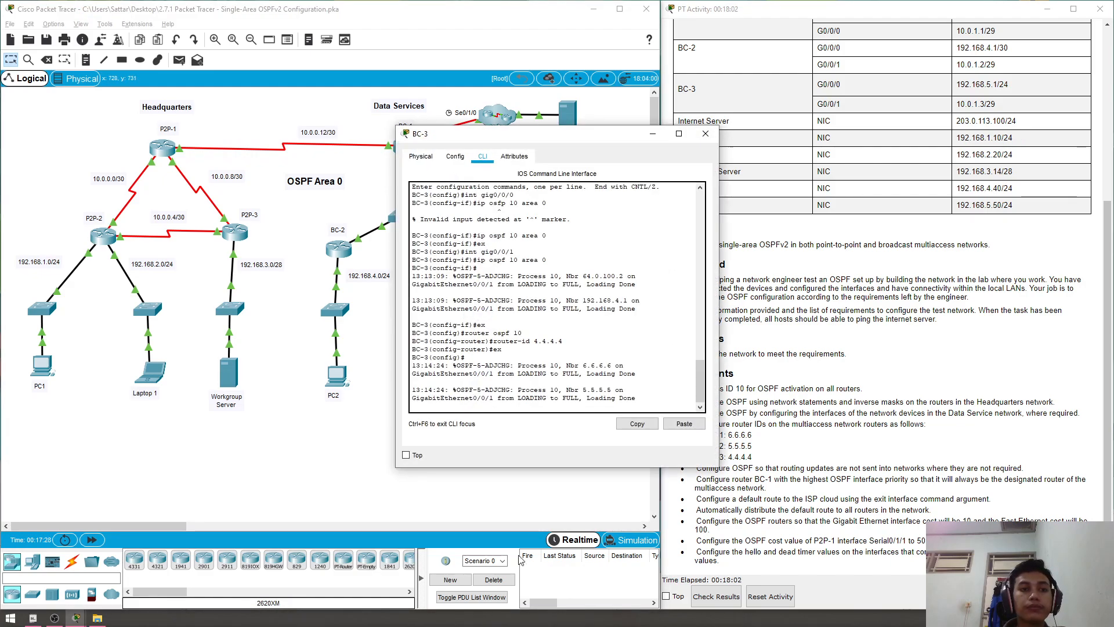
key(Return)
click(705, 134)
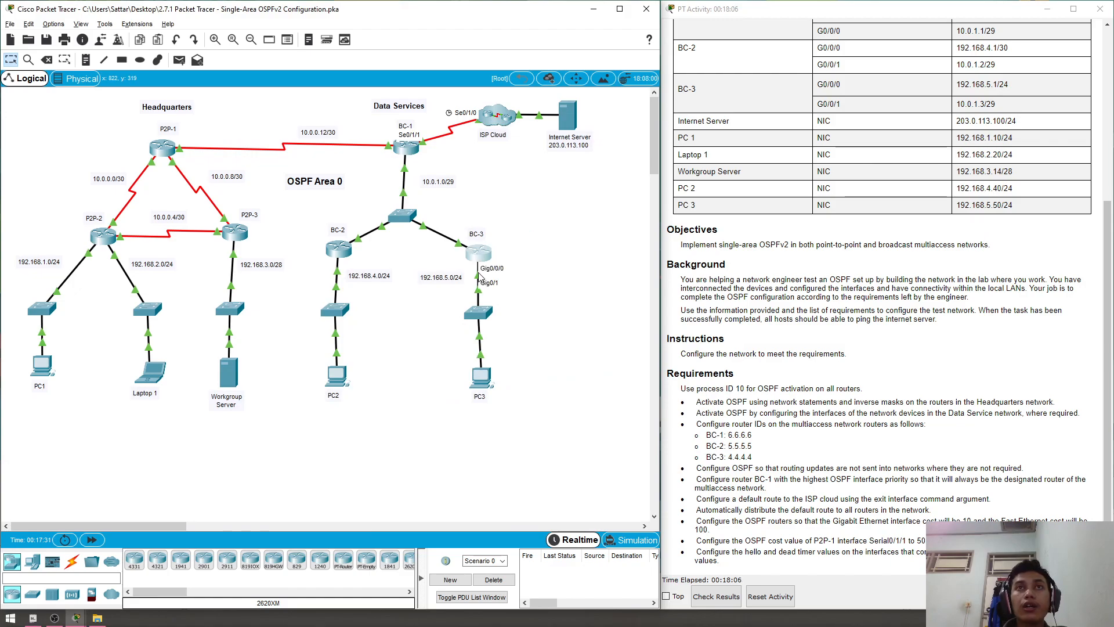
click(479, 252)
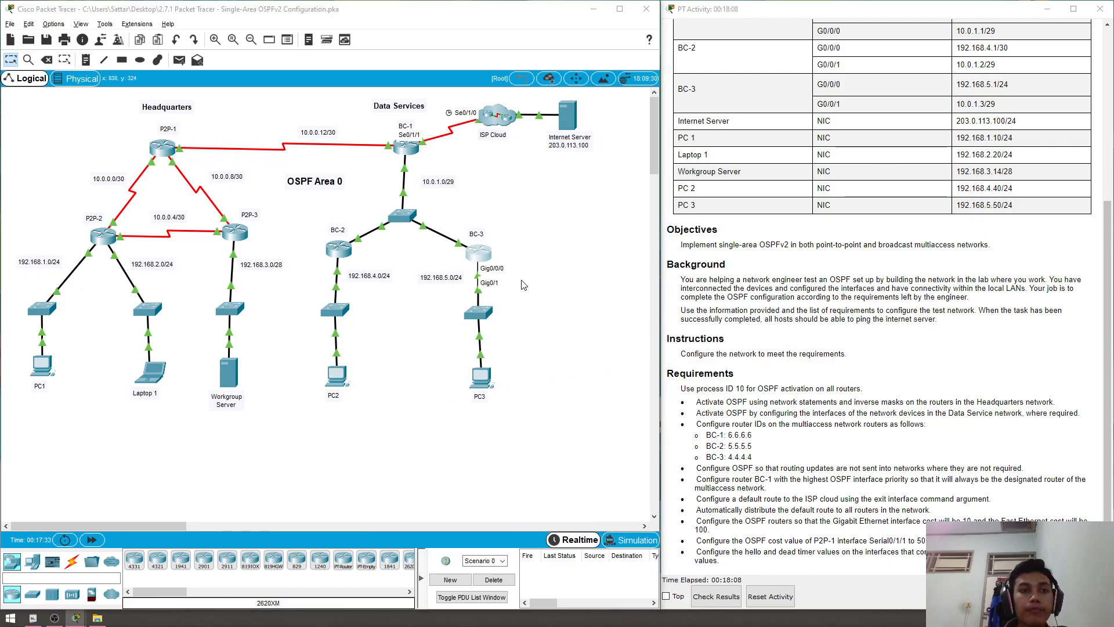
text(router)
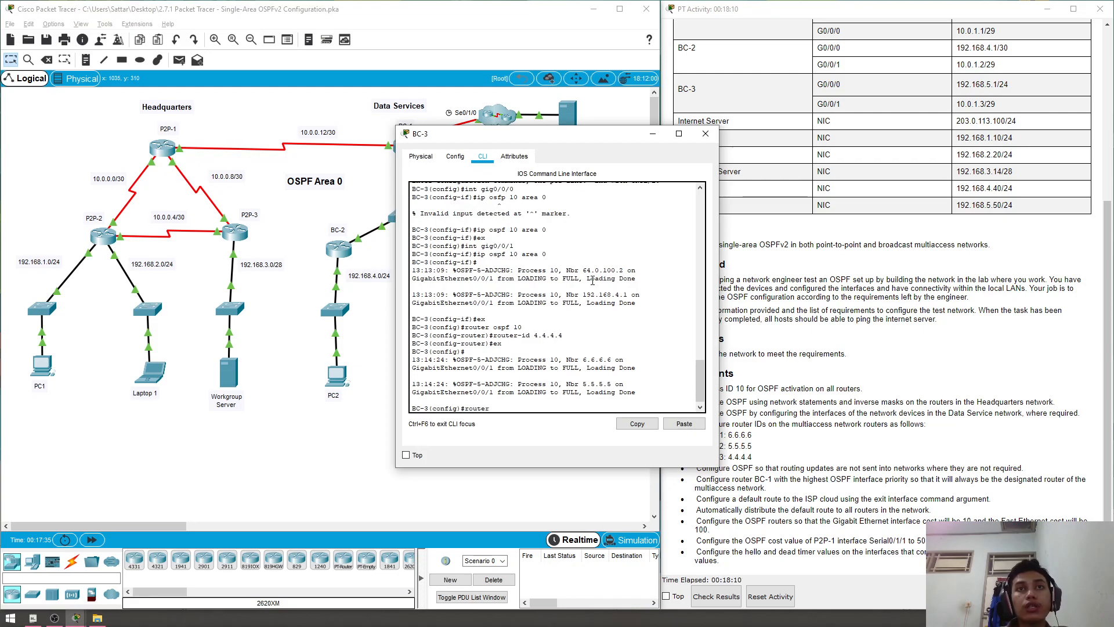
text( ospf 10)
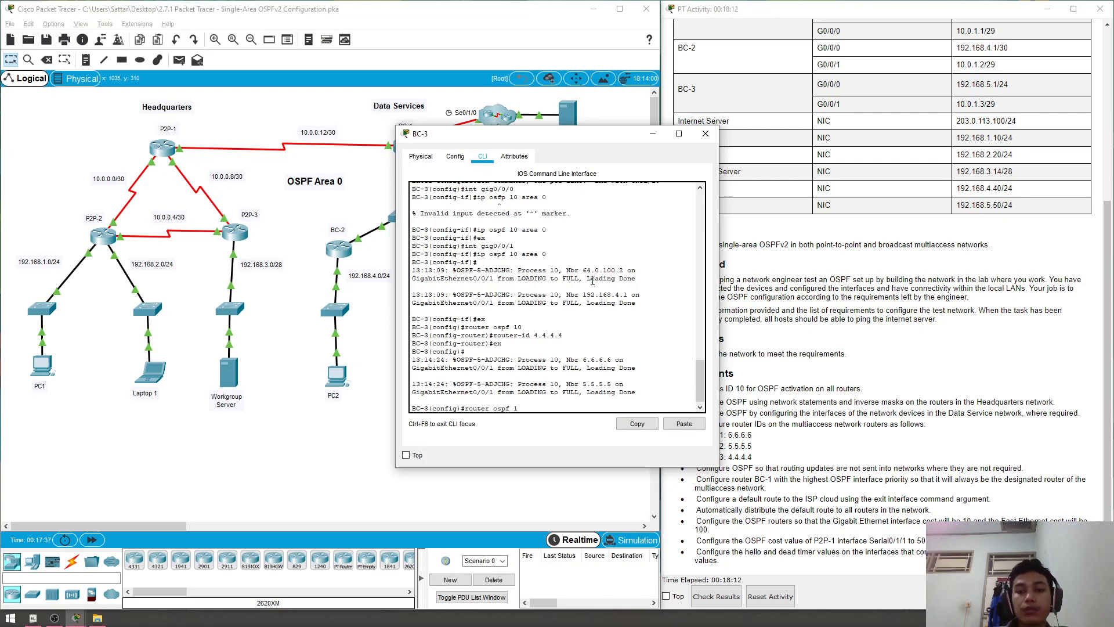
key(Return)
- Make BC-3's LAN interface GigabitEthernet0/0/0 passive in OSPF process 10, leave OSPF configuration and close the router's window
text(passive)
key(Tab)
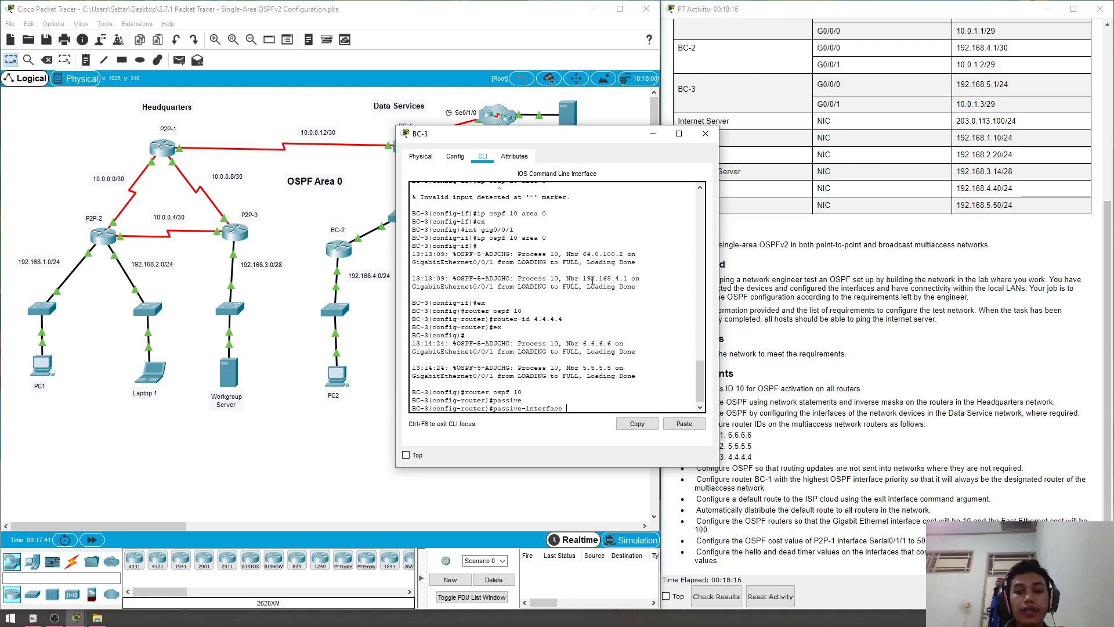
text(gig0/0)
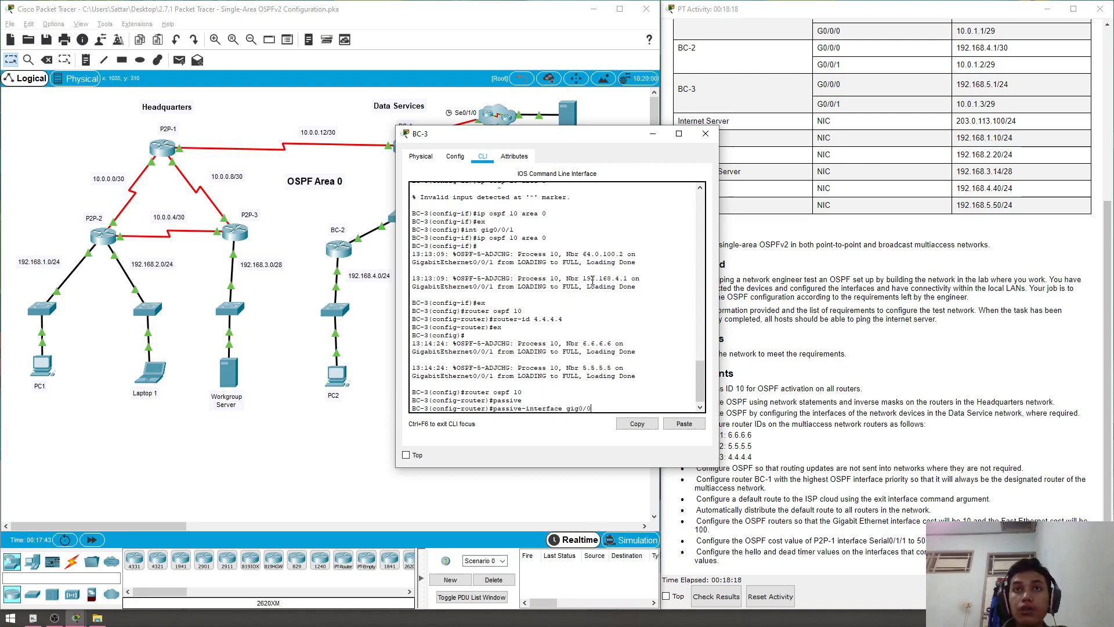
text(/0)
key(Return)
text(ex)
key(Return)
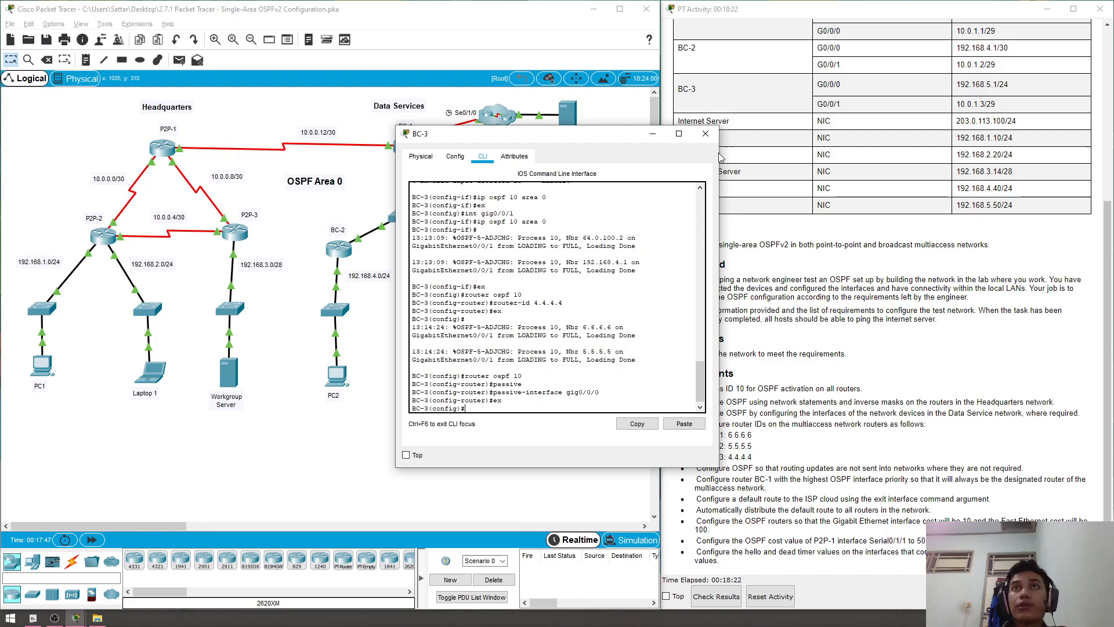
click(705, 133)
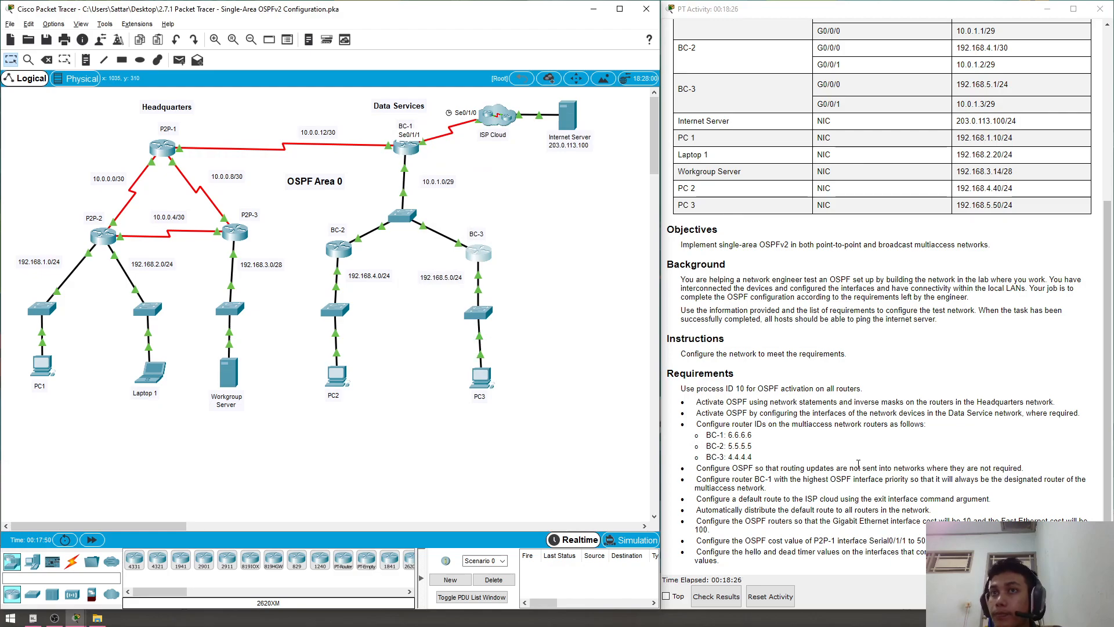
- Reopen router BC-1's command line and enter the configuration of its multiaccess interface GigabitEthernet0/0/0
drag(702, 480, 782, 479)
click(710, 480)
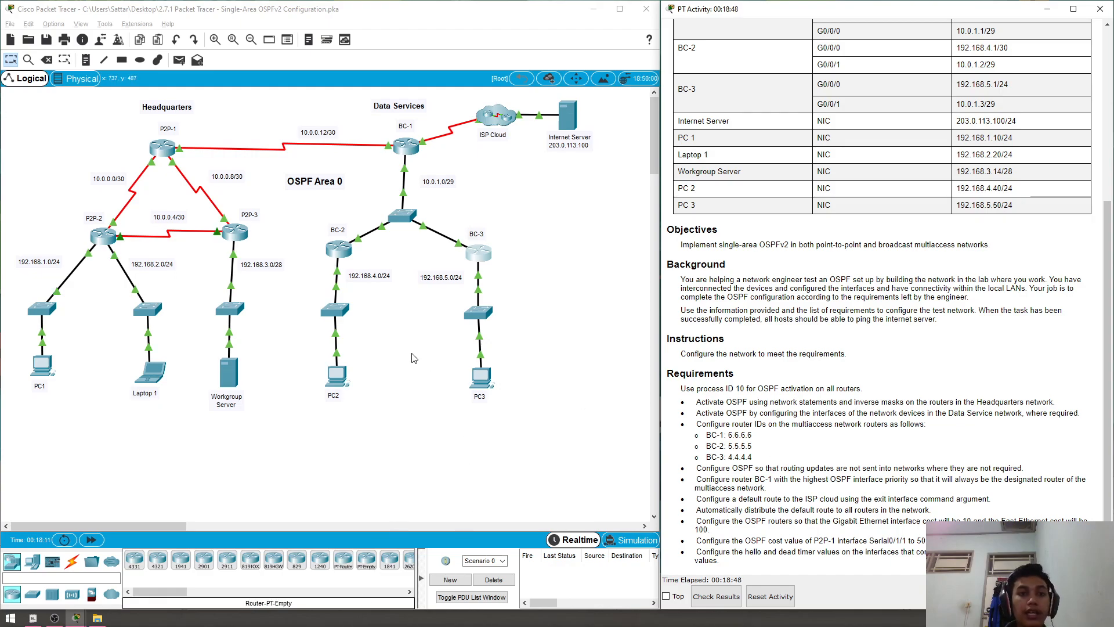
click(408, 151)
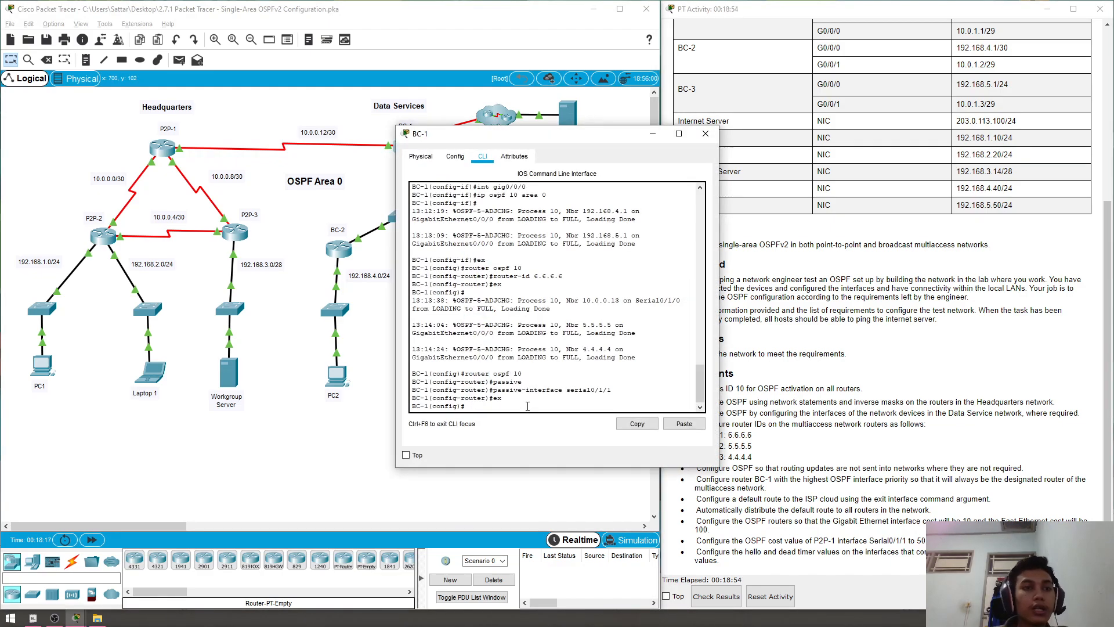
text(int gig0/0/0)
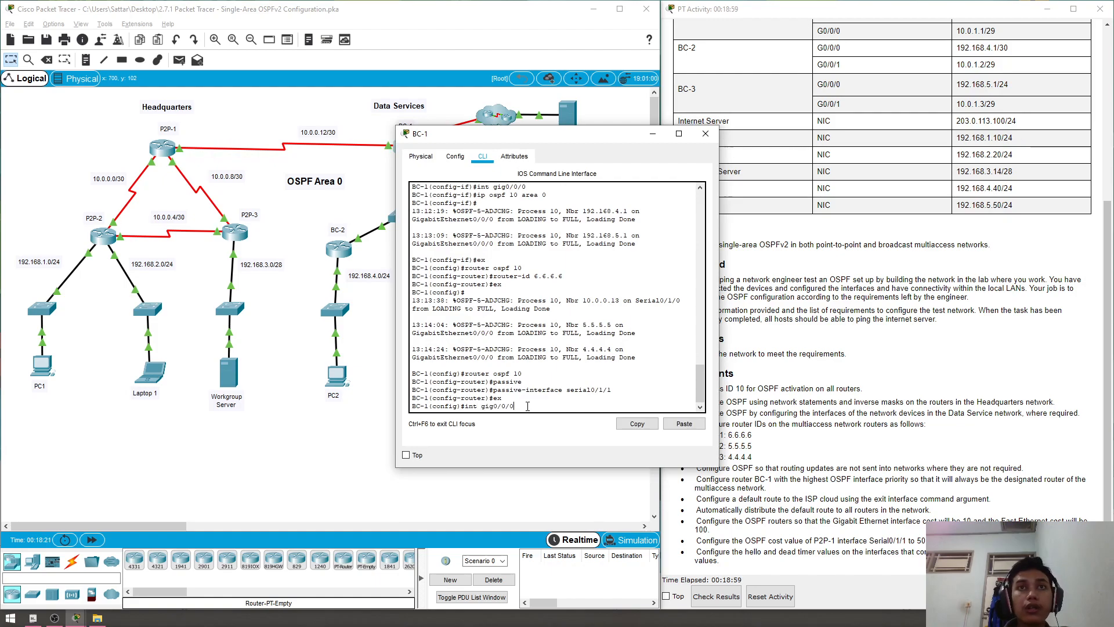
key(Return)
- Set the OSPF priority of BC-1's GigabitEthernet0/0/0 to 255, leave interface configuration and close the router's window
text(ip ospf)
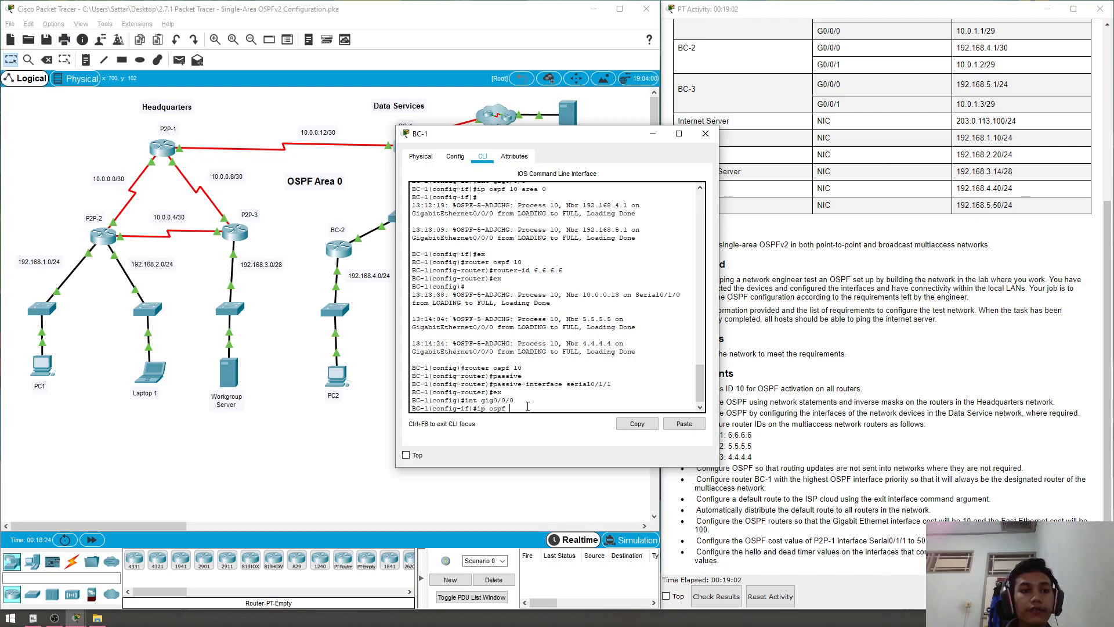
key(BackSpace)
key(BackSpace)
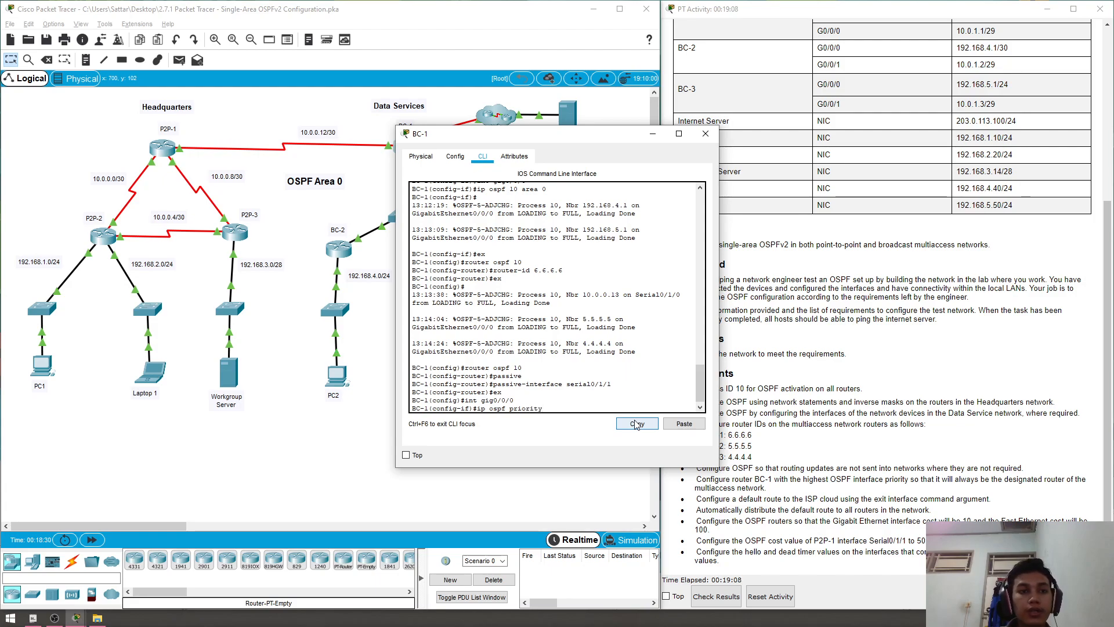
text(255)
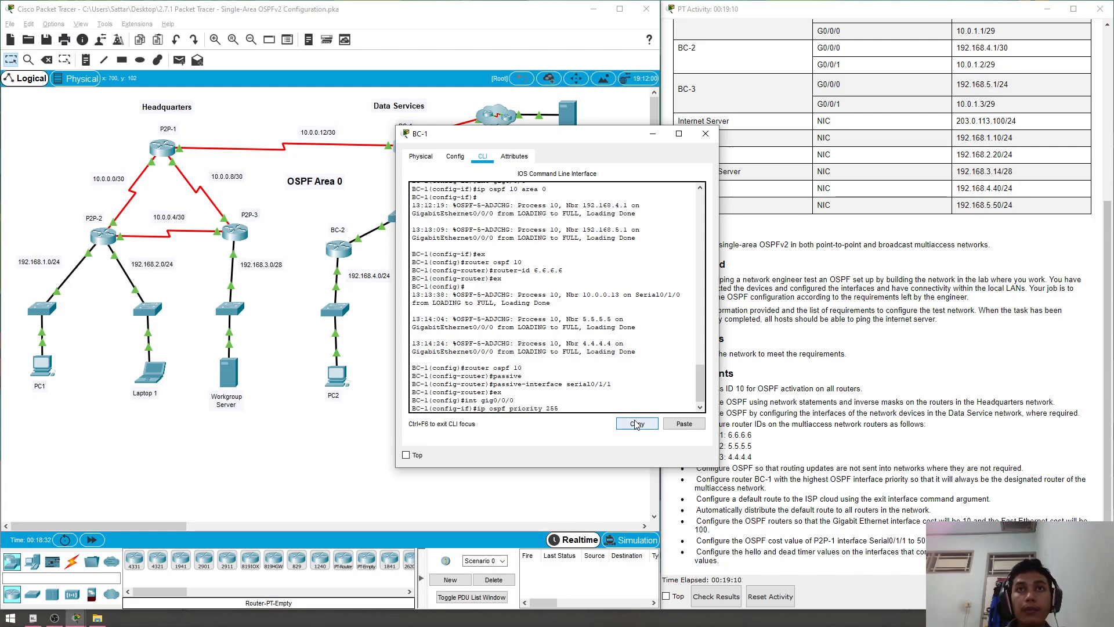
key(Return)
text(ex)
key(Return)
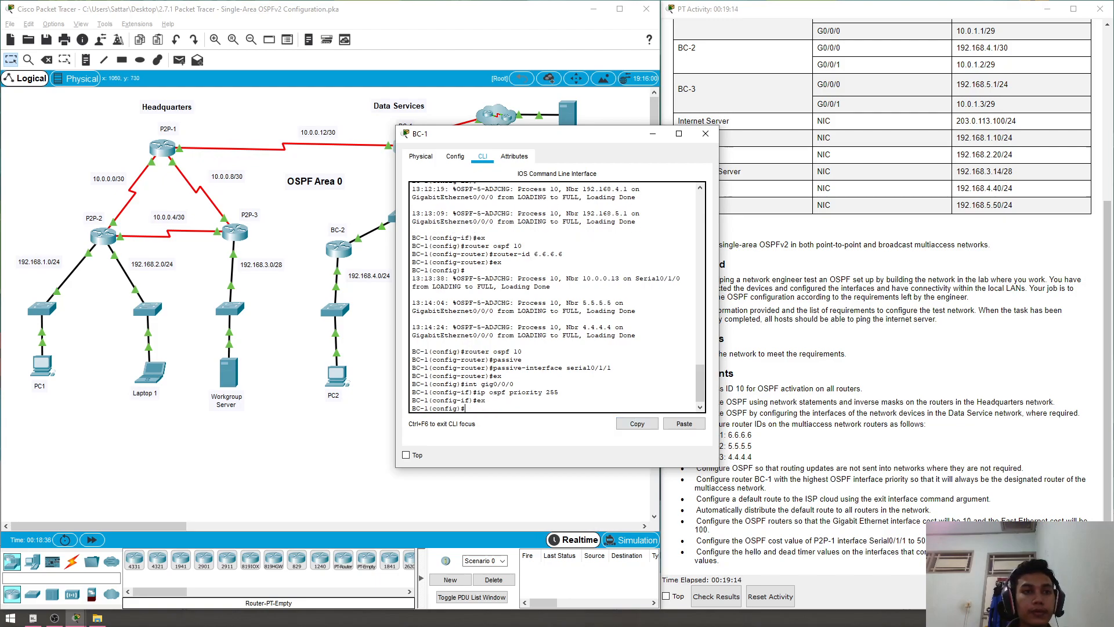
click(706, 135)
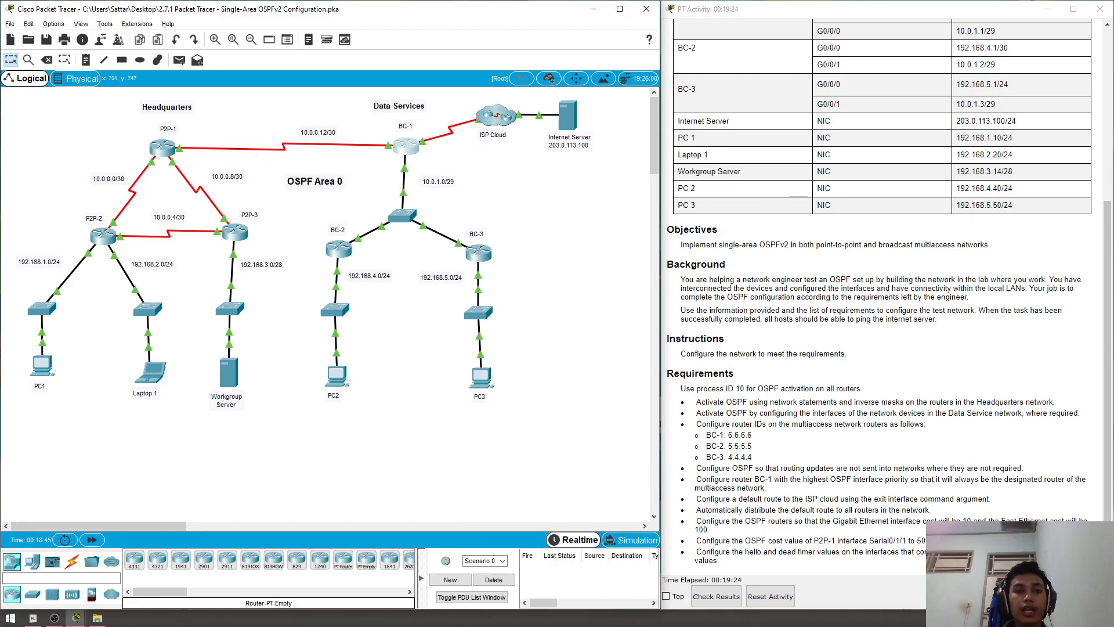
- Configure a default route (0.0.0.0 0.0.0.0) on BC-1 through ISP-facing exit interface Serial0/1/1, checking the interface on the topology, and close the router's window
click(406, 146)
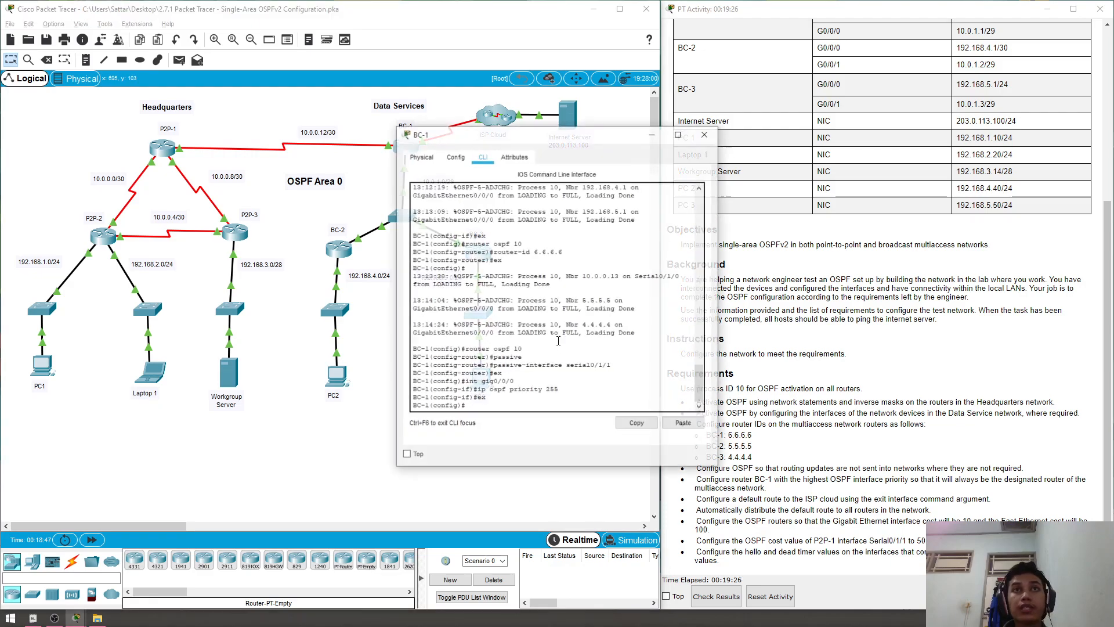
text(ip route)
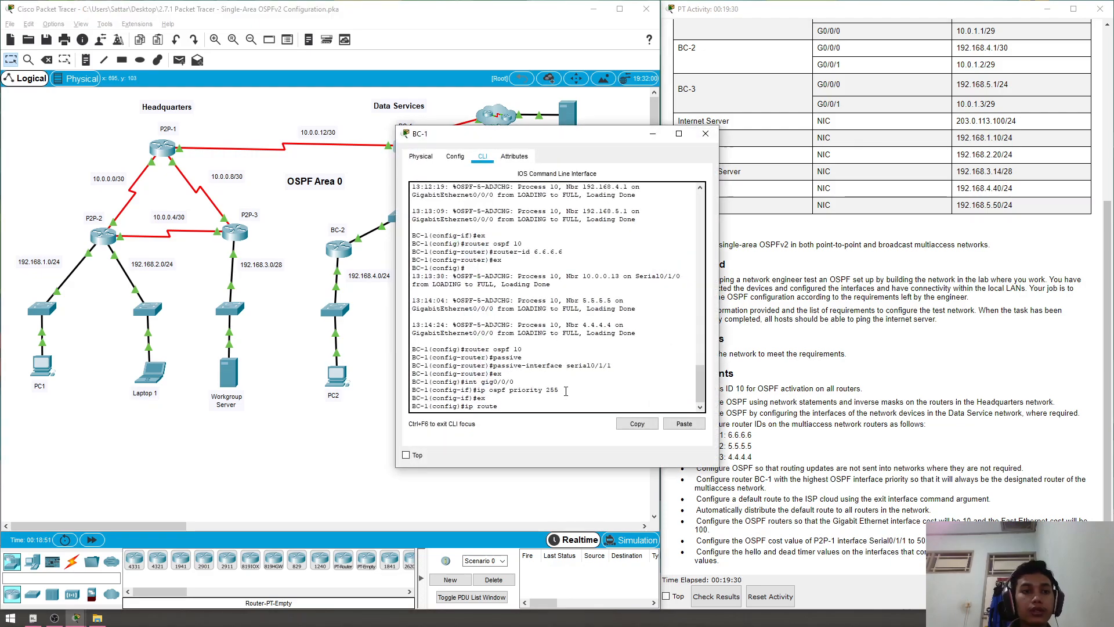
text( 0.0.0.0)
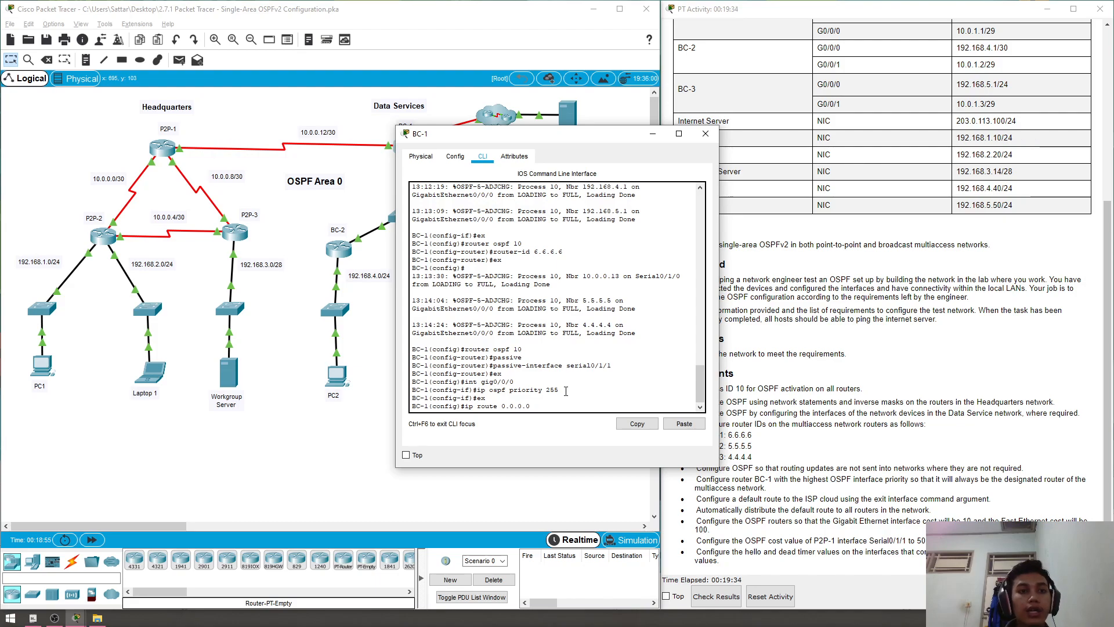
text(. 0.0.0.)
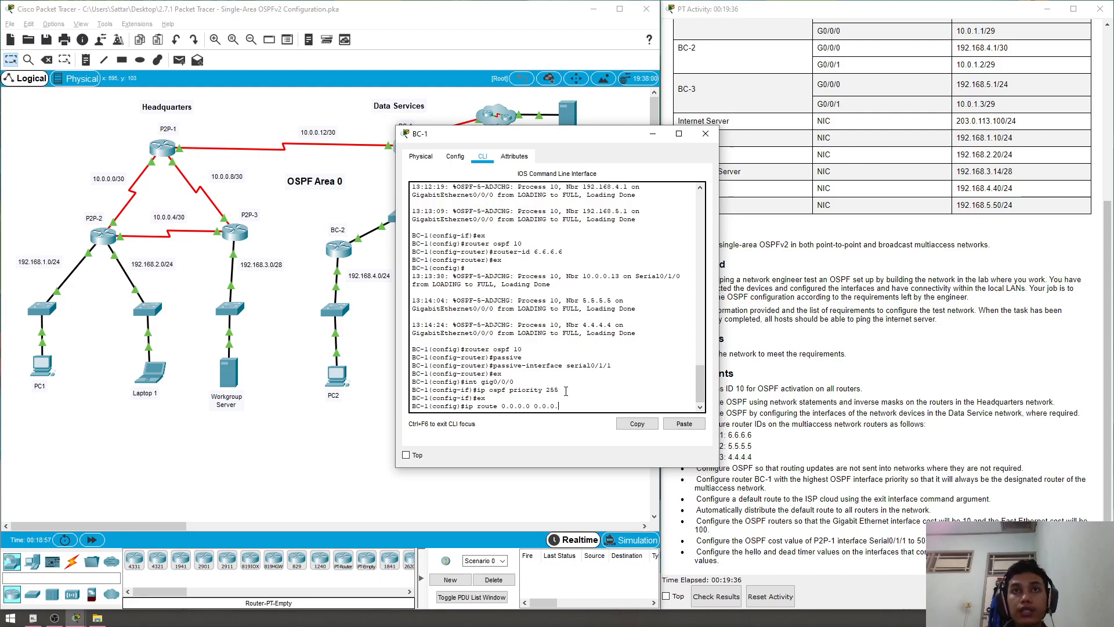
text(0)
text( serial)
text(0)
text(/0)
key(BackSpace)
text(1/1)
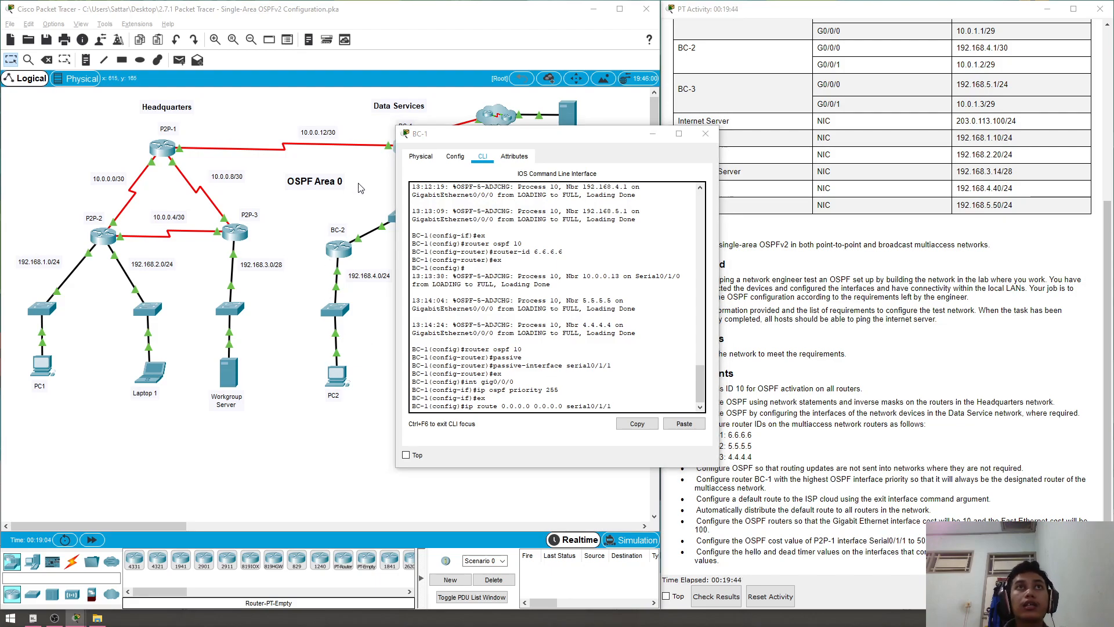
click(360, 188)
mouse_move(423, 145)
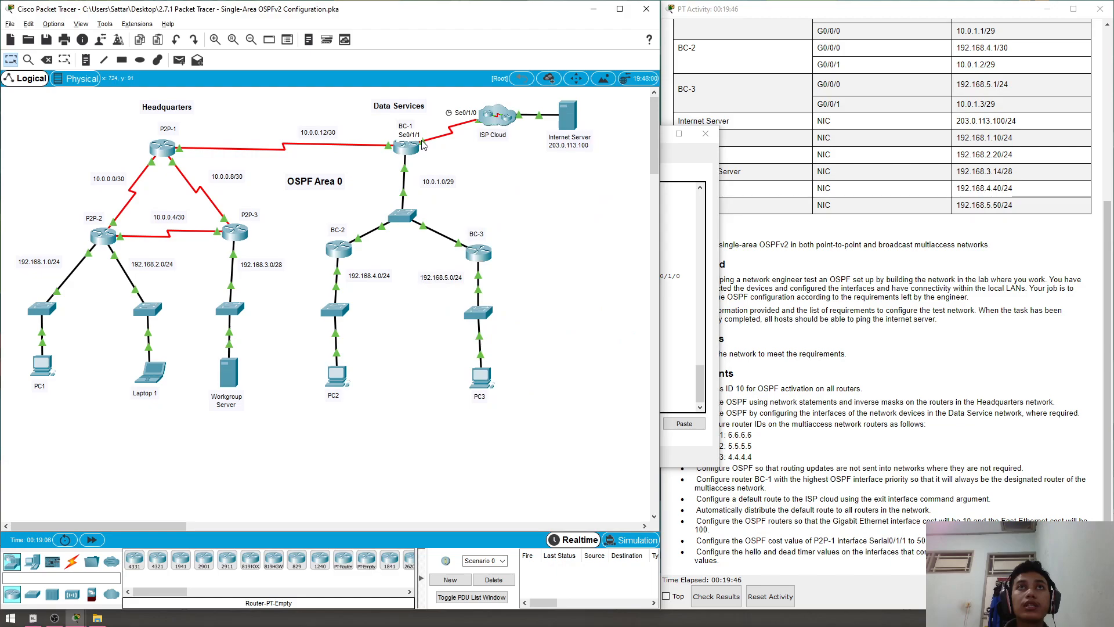
click(413, 146)
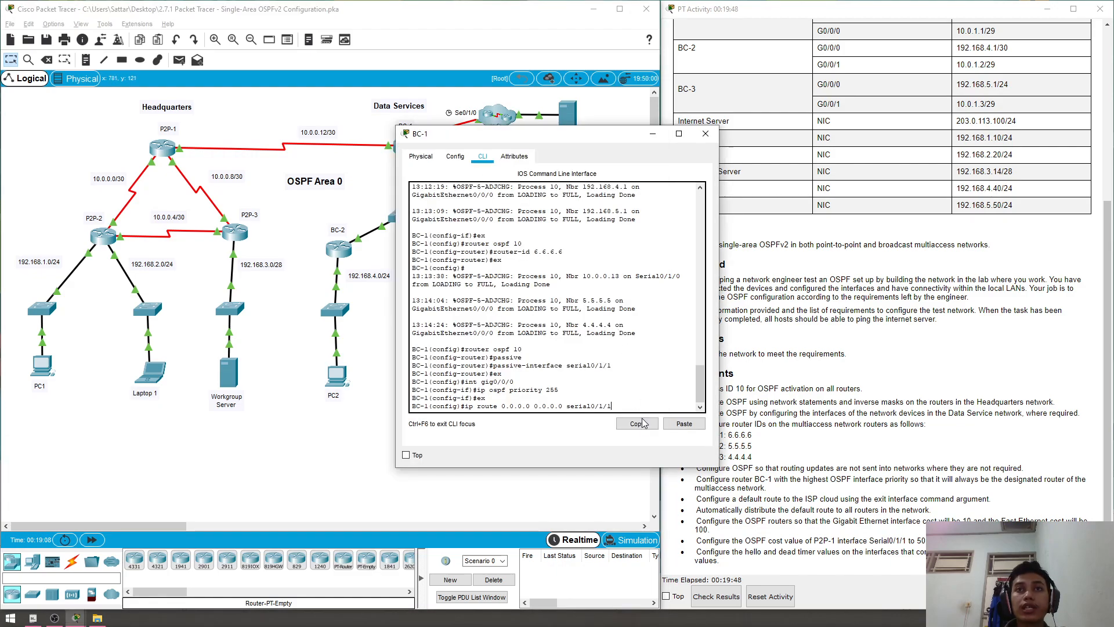
key(Return)
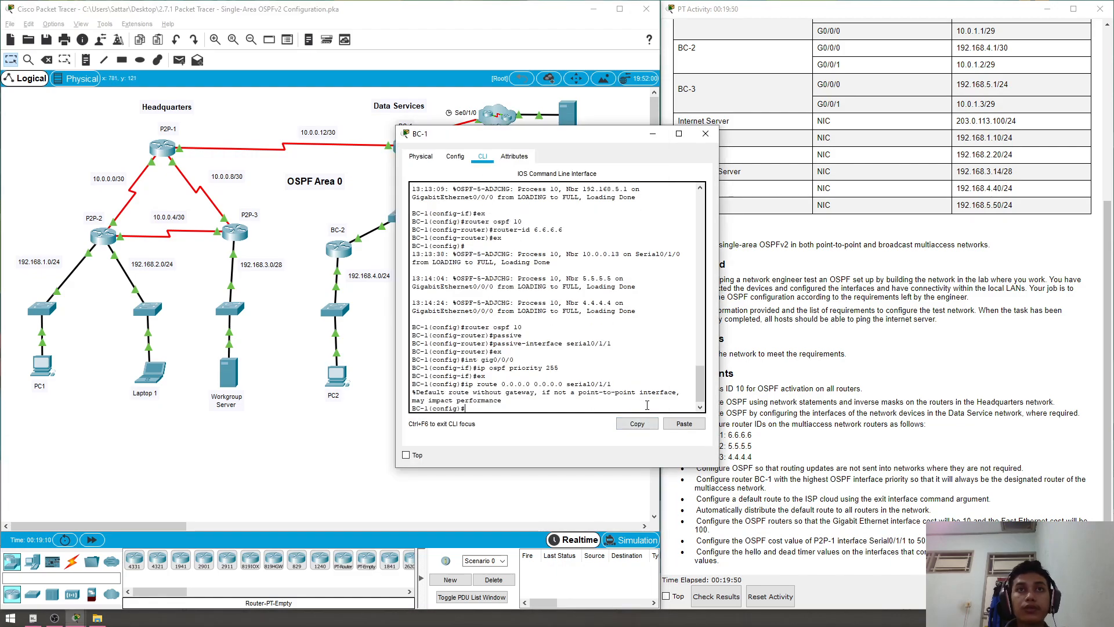
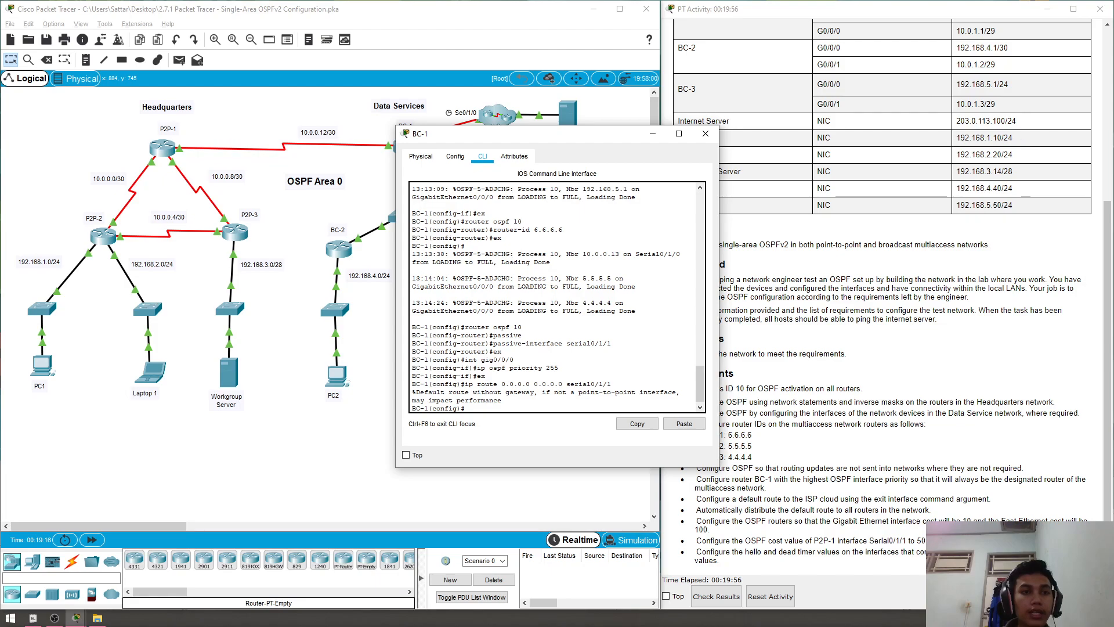
click(705, 134)
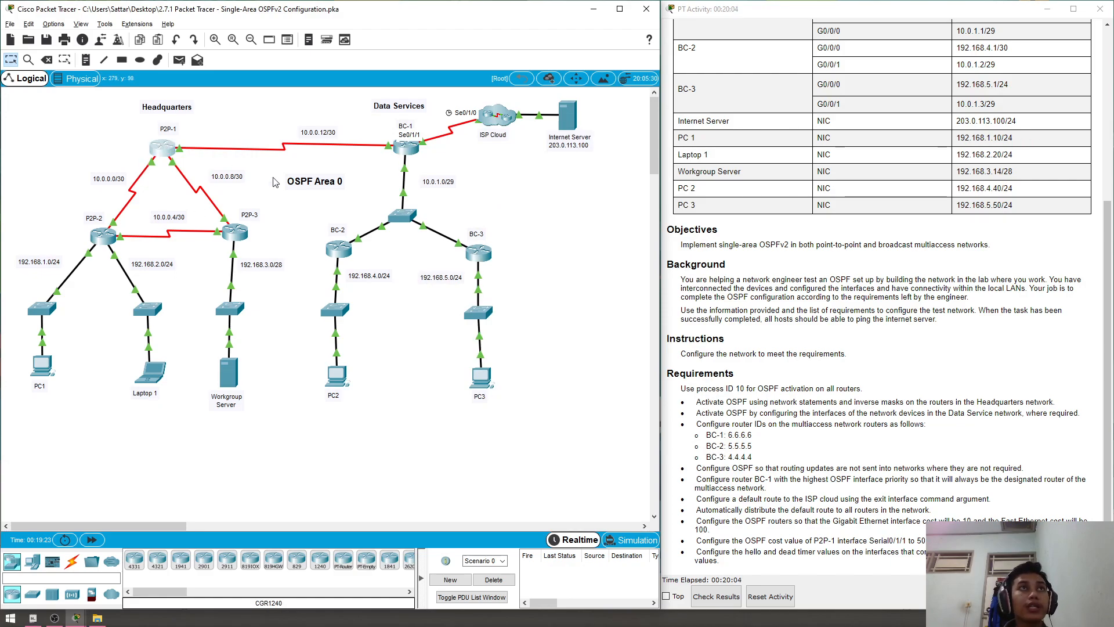
- Open router P2P-1's command line, enter privileged and global configuration modes, and enter the OSPF process 10 configuration
click(163, 147)
text(en)
key(Return)
text(co)
text(nf)
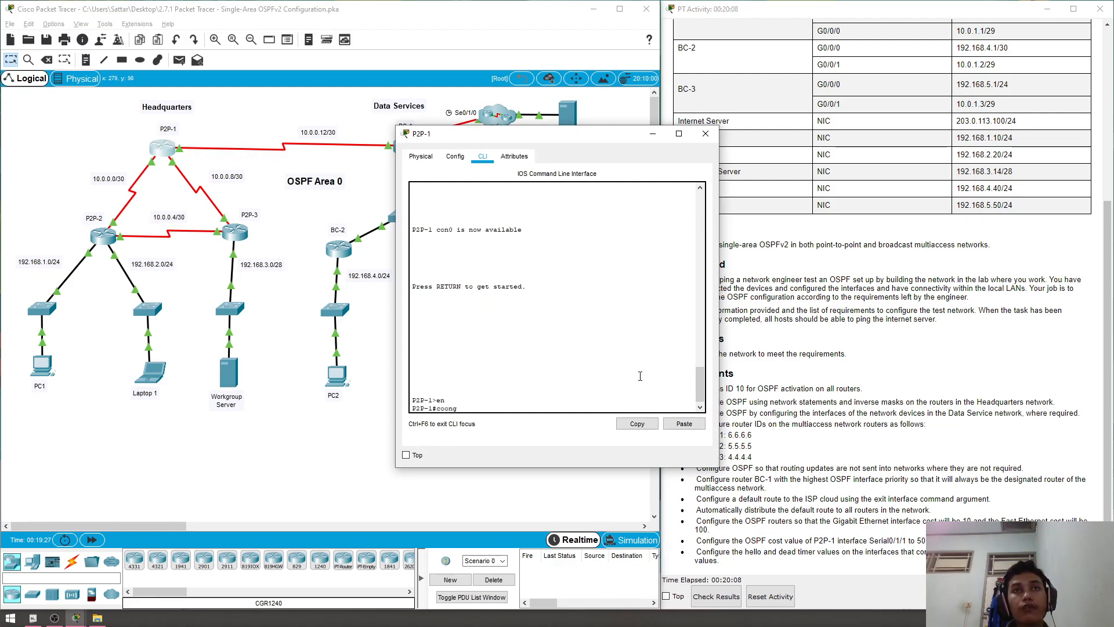
text( t)
key(Return)
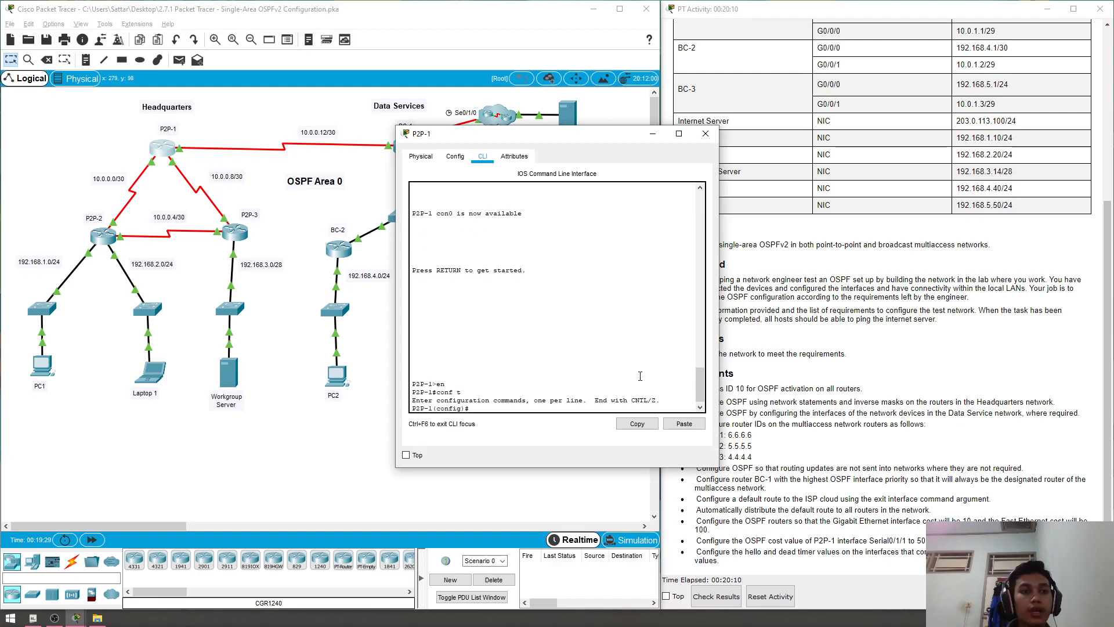
text(router o)
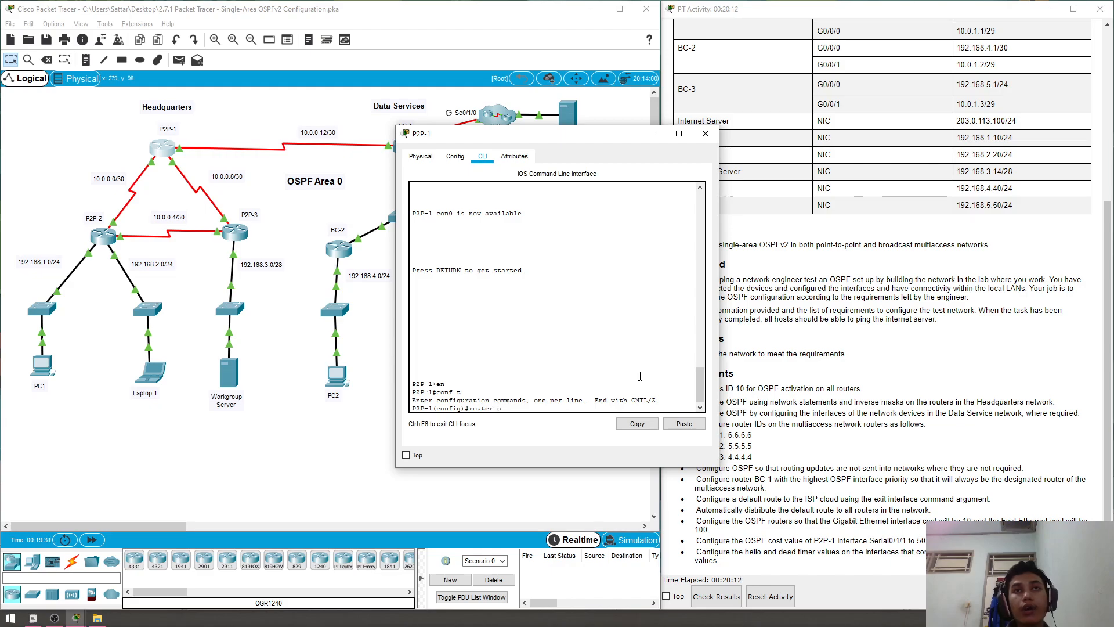
text(spf 10)
key(Return)
- Set the OSPF auto-cost reference bandwidth on router P2P-1 to 100
text(aut)
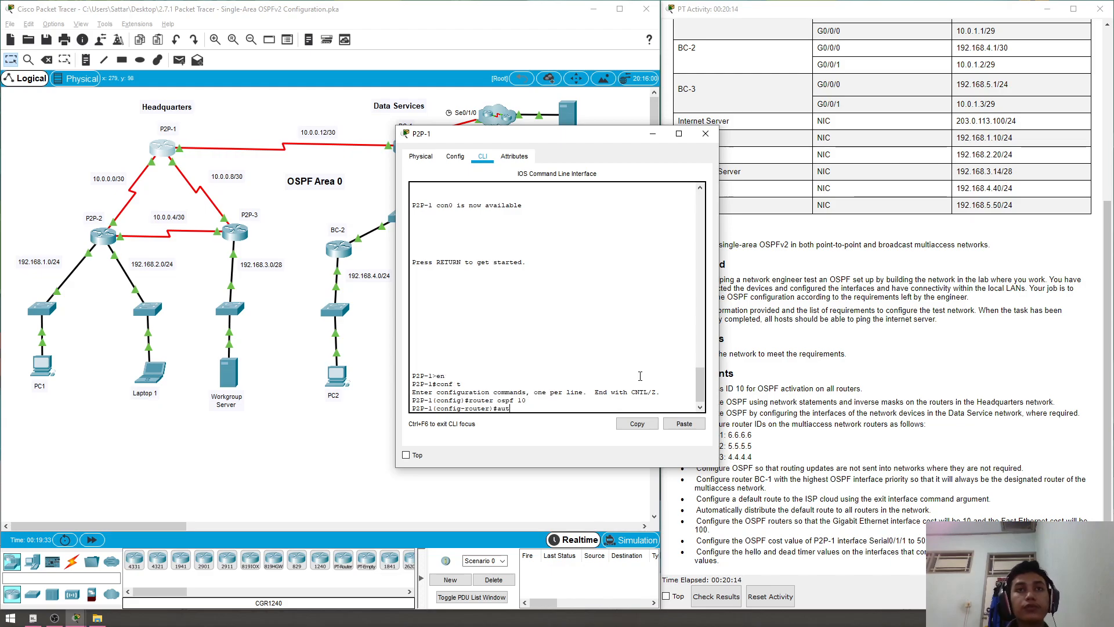
text(o-cost )
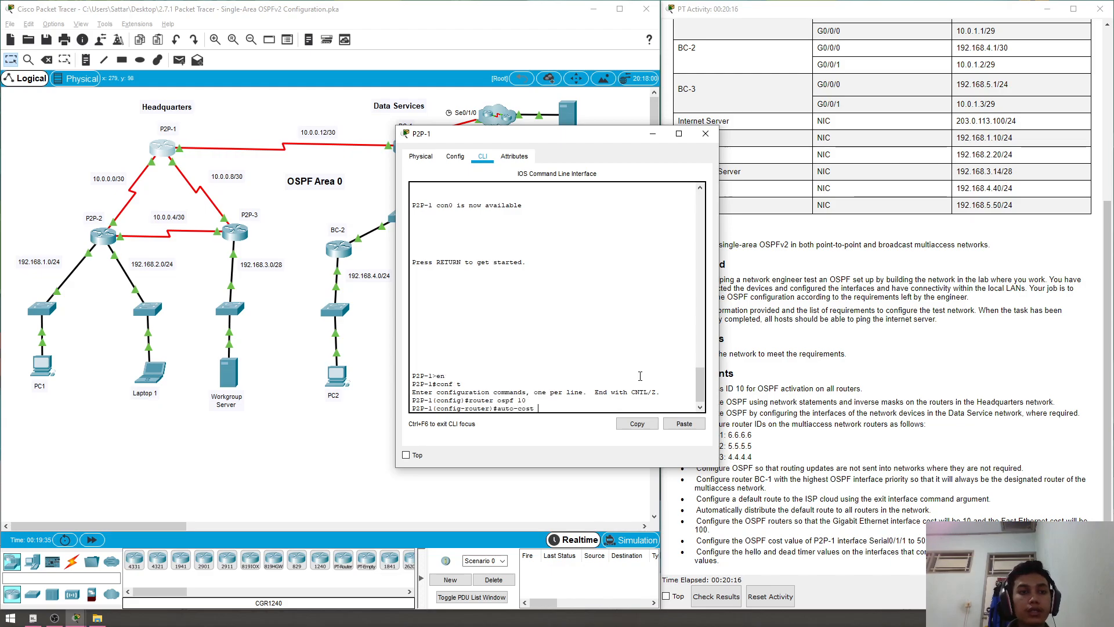
text(renefe)
text(refere)
text(n)
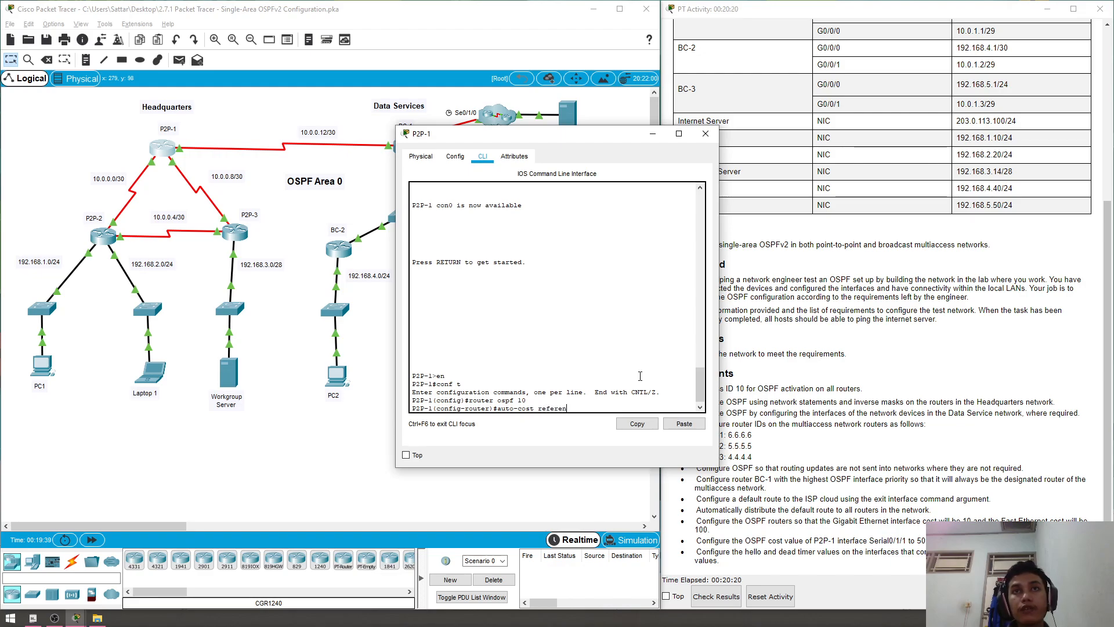
text(ce-b)
key(Tab)
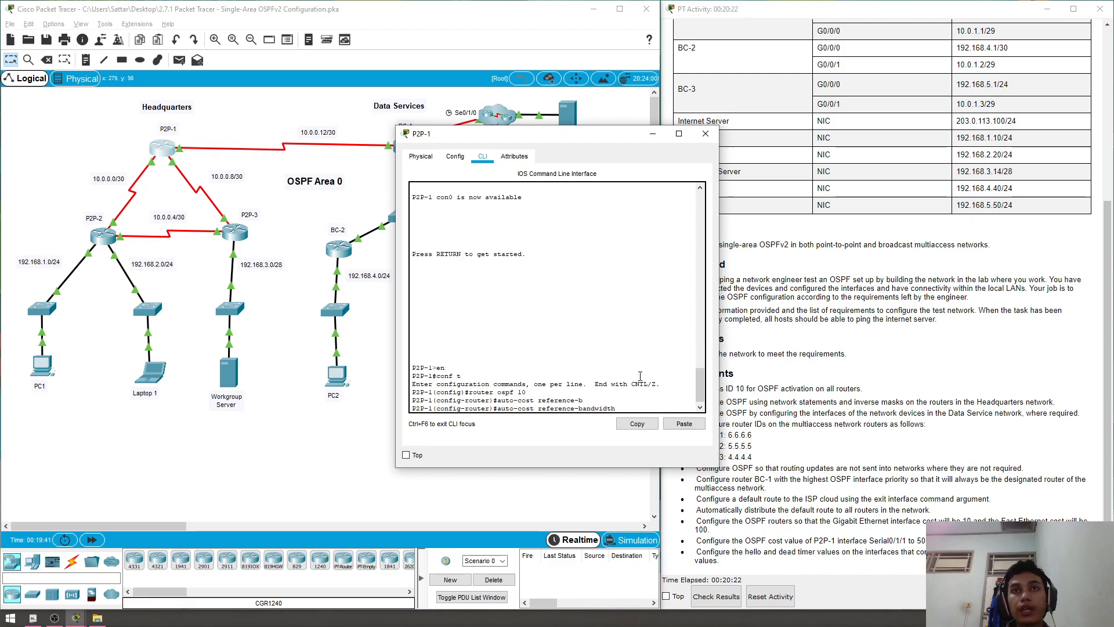
text(100)
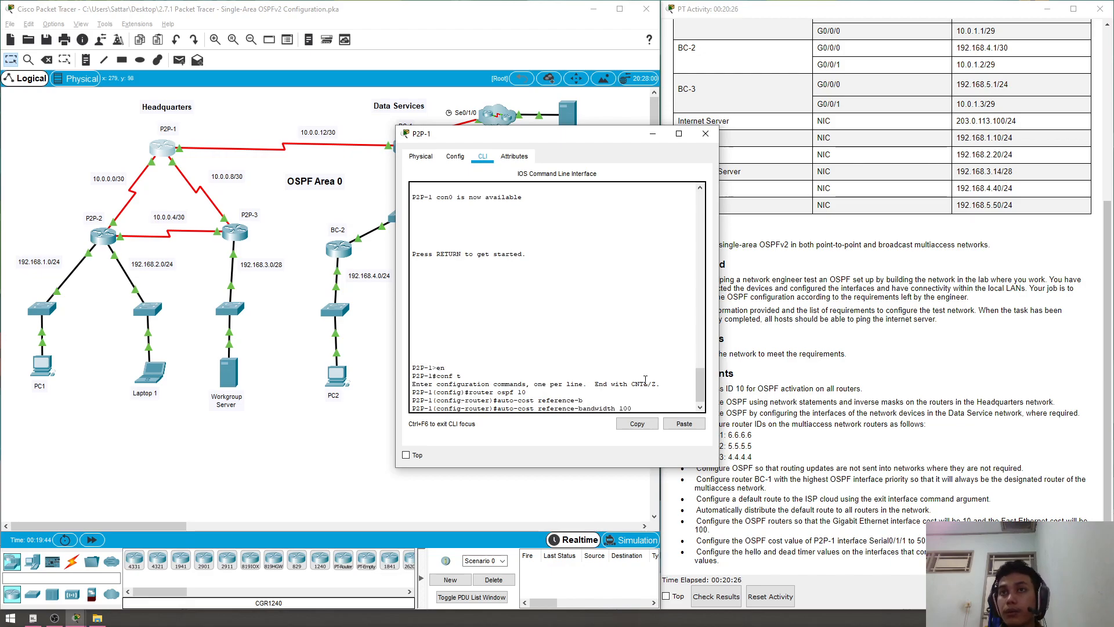
key(Return)
- Set P2P-1's OSPF auto-cost reference bandwidth to 1000, copy that command from the console and close the router's window
key(Up)
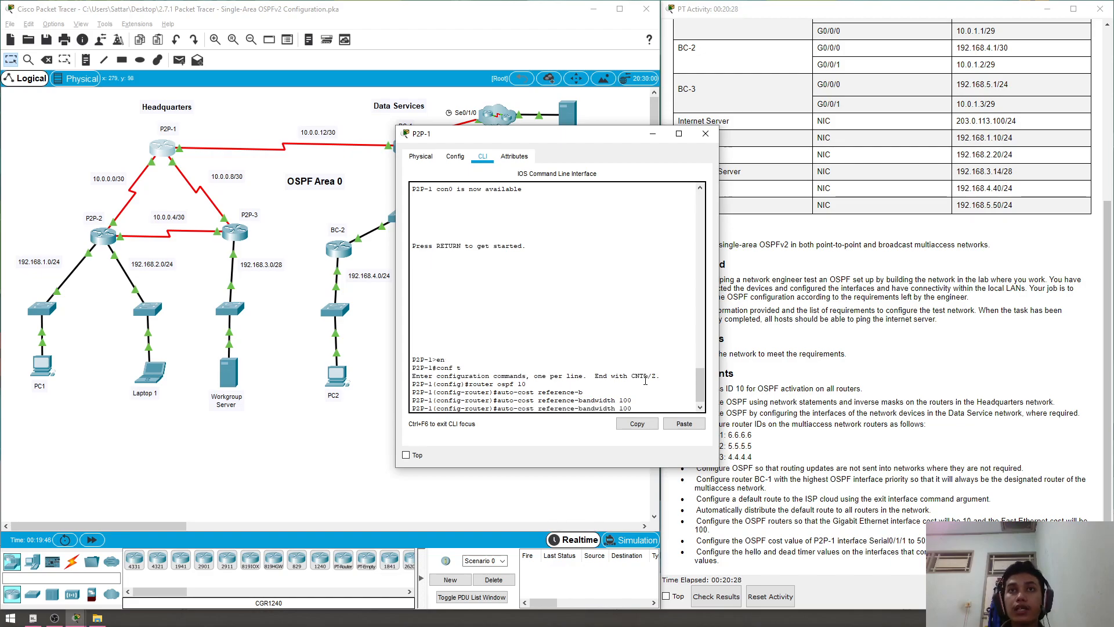
text(0)
key(Return)
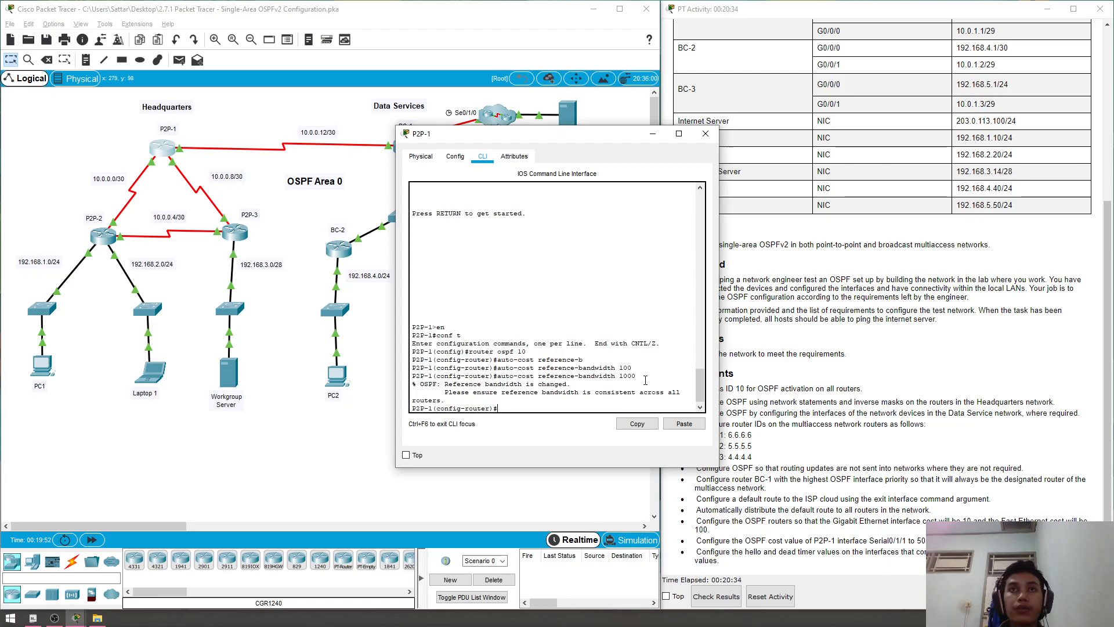
drag(637, 376, 498, 376)
key(ctrl+c)
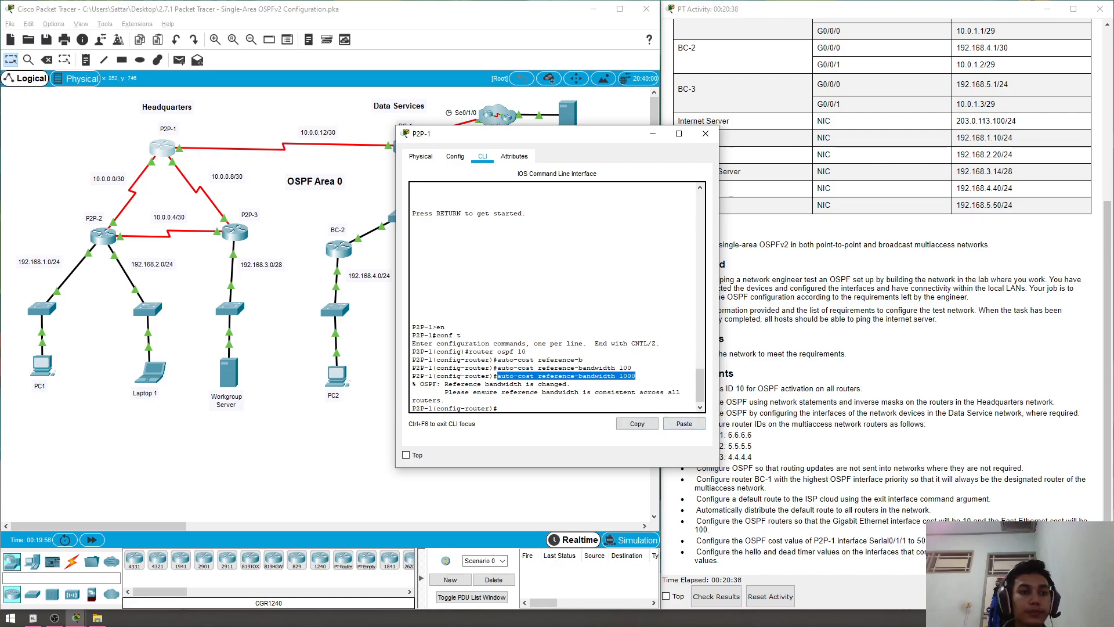
click(704, 135)
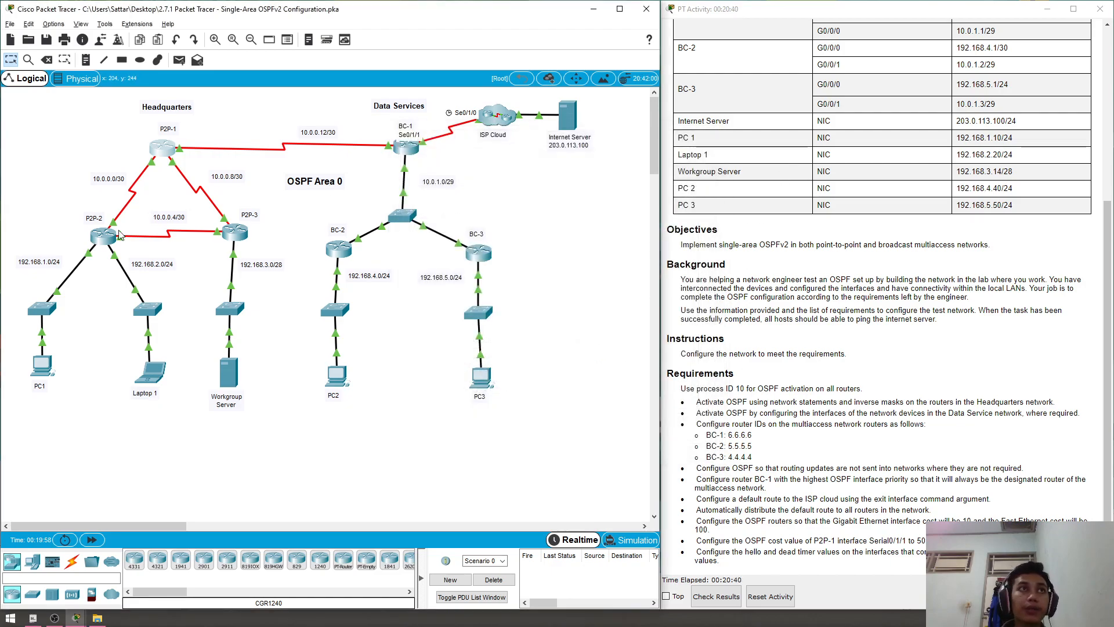
- Open router P2P-2's command line, return to global configuration mode and enter the OSPF process 10 configuration
click(101, 239)
text(ex)
key(Return)
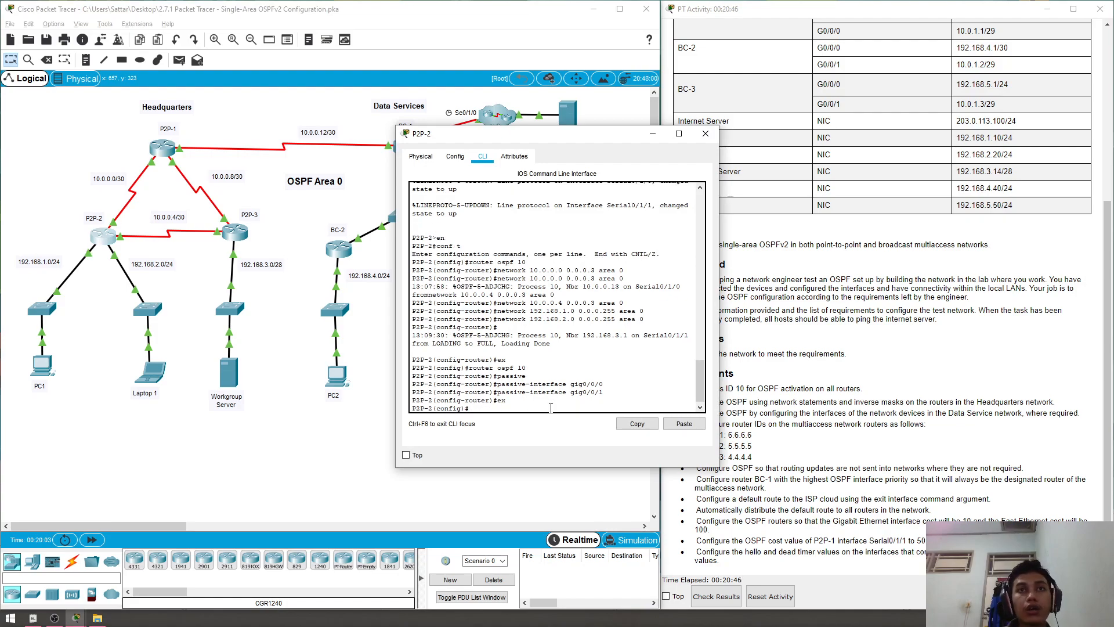
key(BackSpace)
key(BackSpace)
key(BackSpace)
key(BackSpace)
text(router)
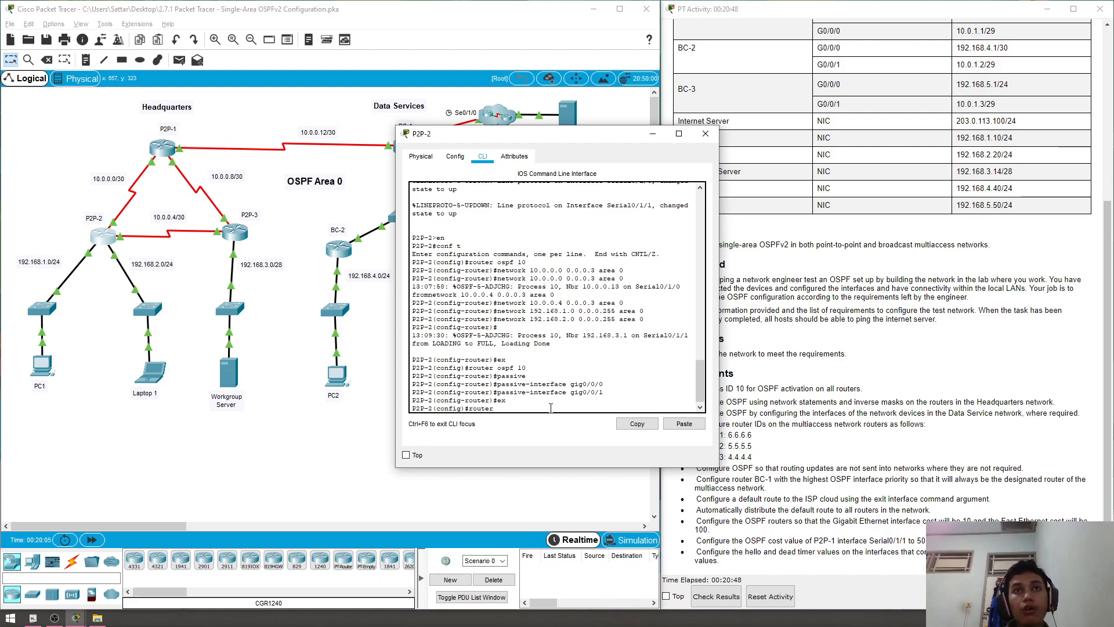
text( ospf 10)
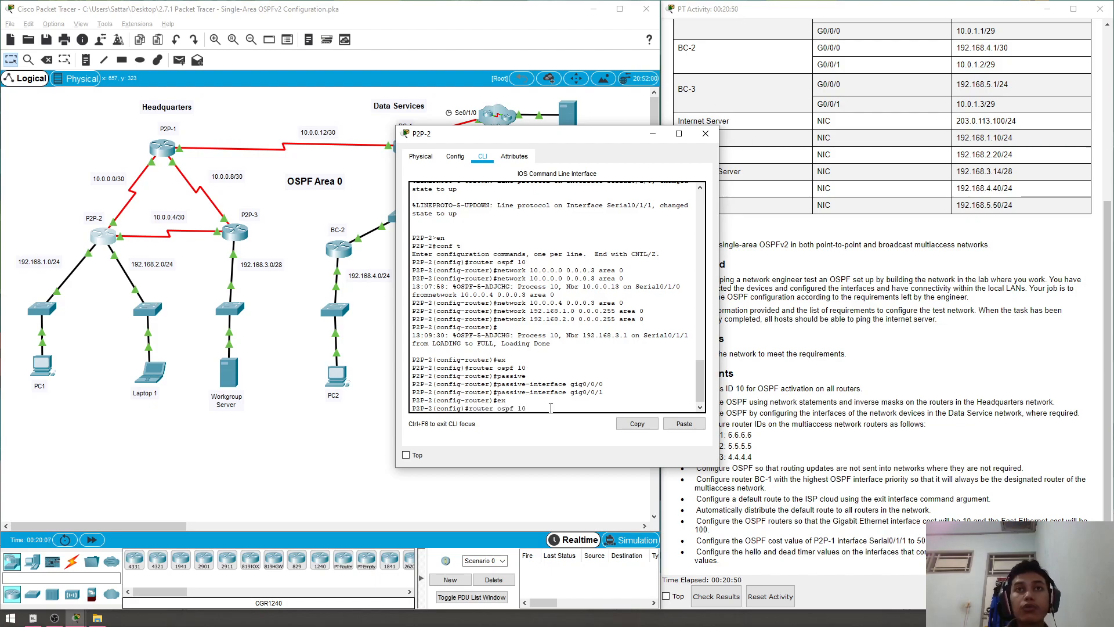
key(Return)
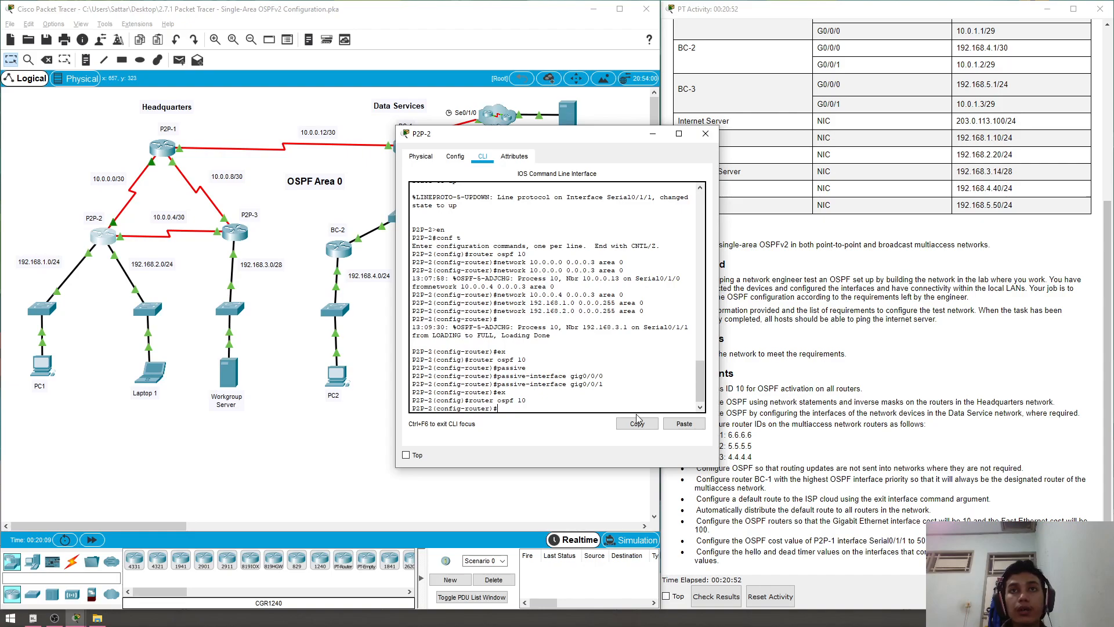
- Paste and run the copied auto-cost reference-bandwidth 1000 command on P2P-2, and close the router's window
click(684, 423)
key(Return)
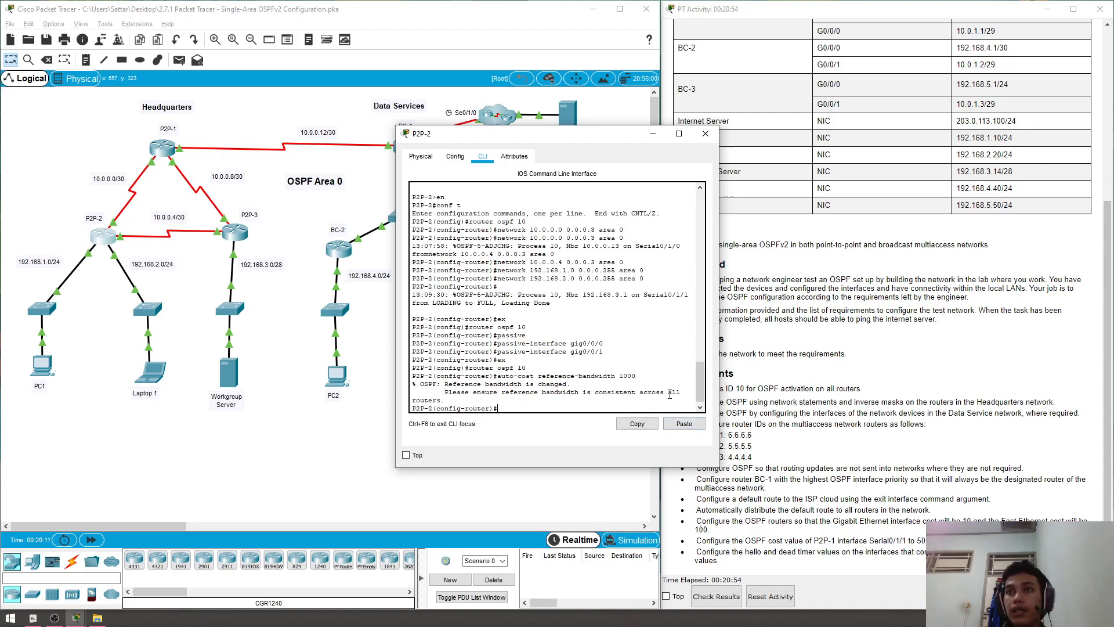
click(700, 136)
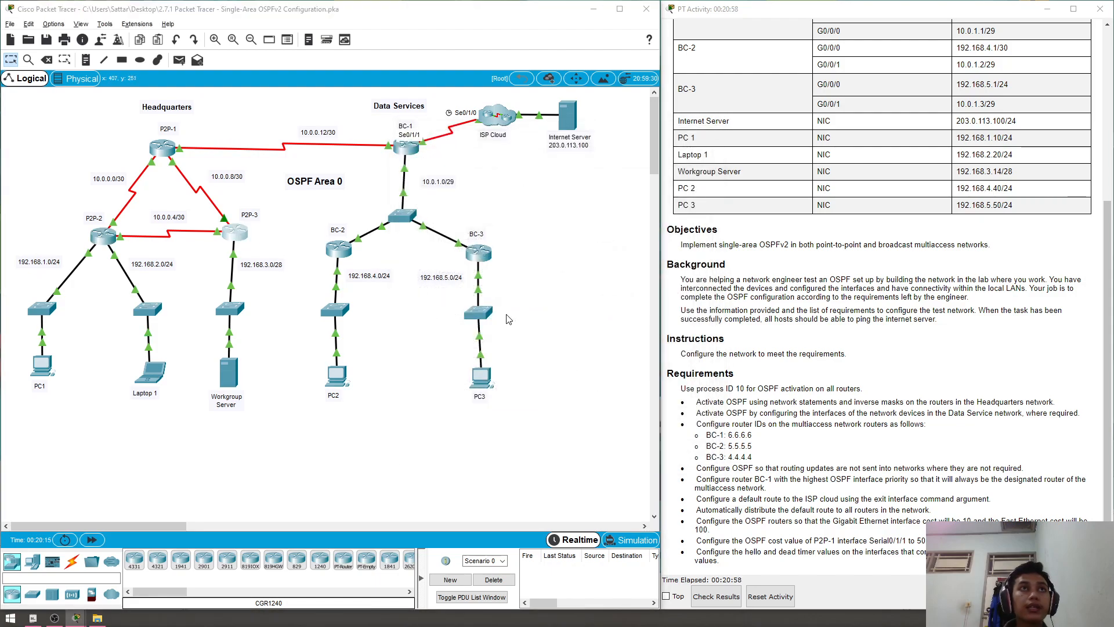
- On router P2P-3, set the OSPF process 10 reference bandwidth to 1000 using the copied auto-cost command, and close its window
text(outer ospf 10)
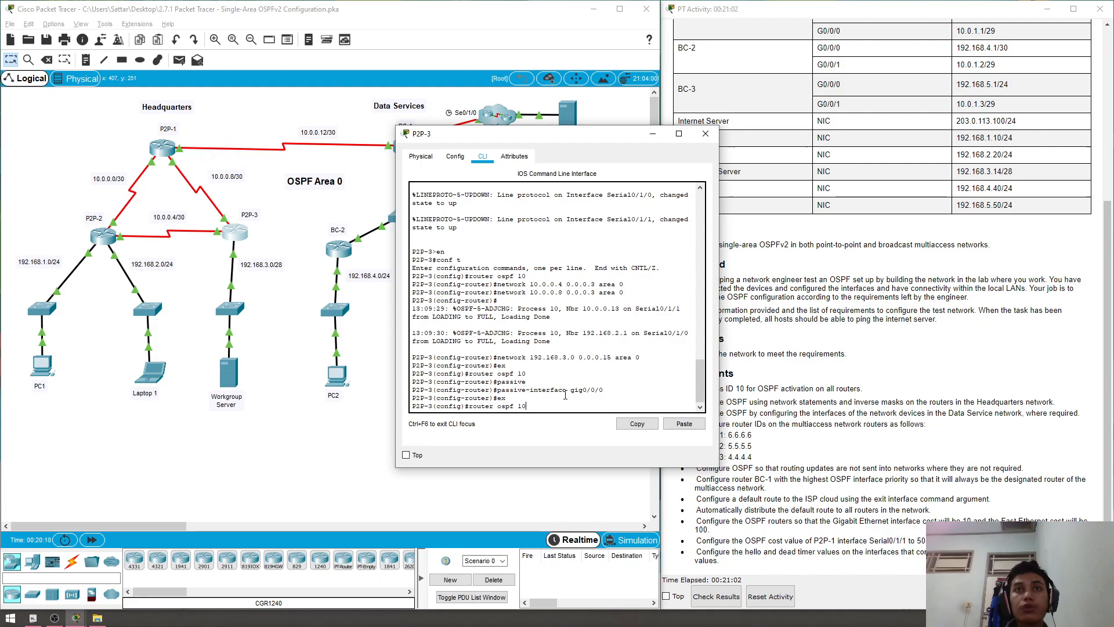
key(Return)
click(684, 424)
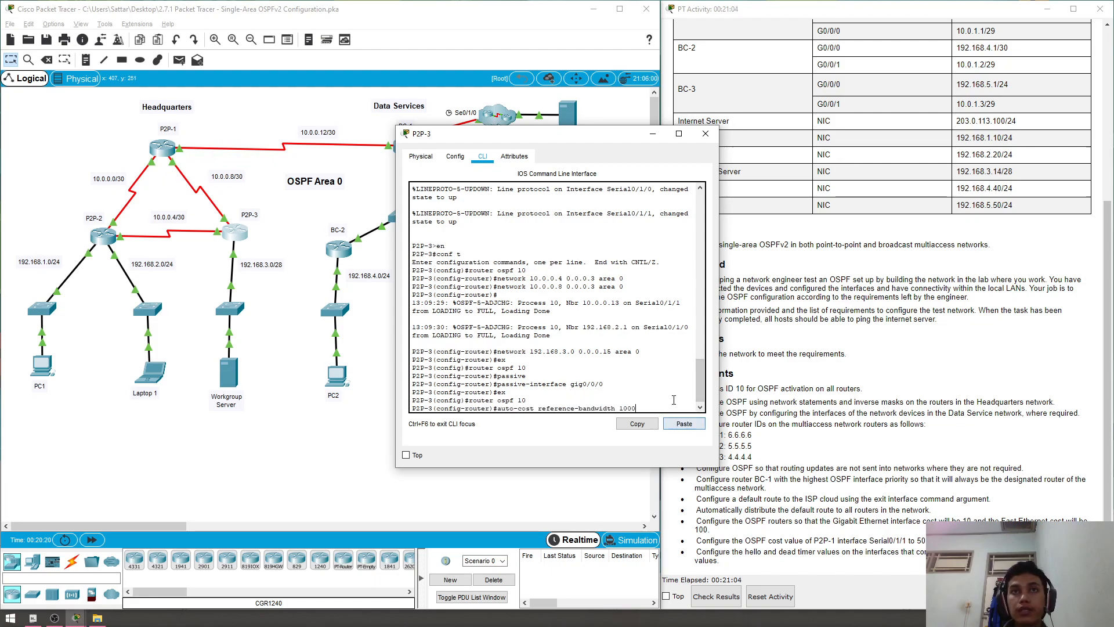
key(Return)
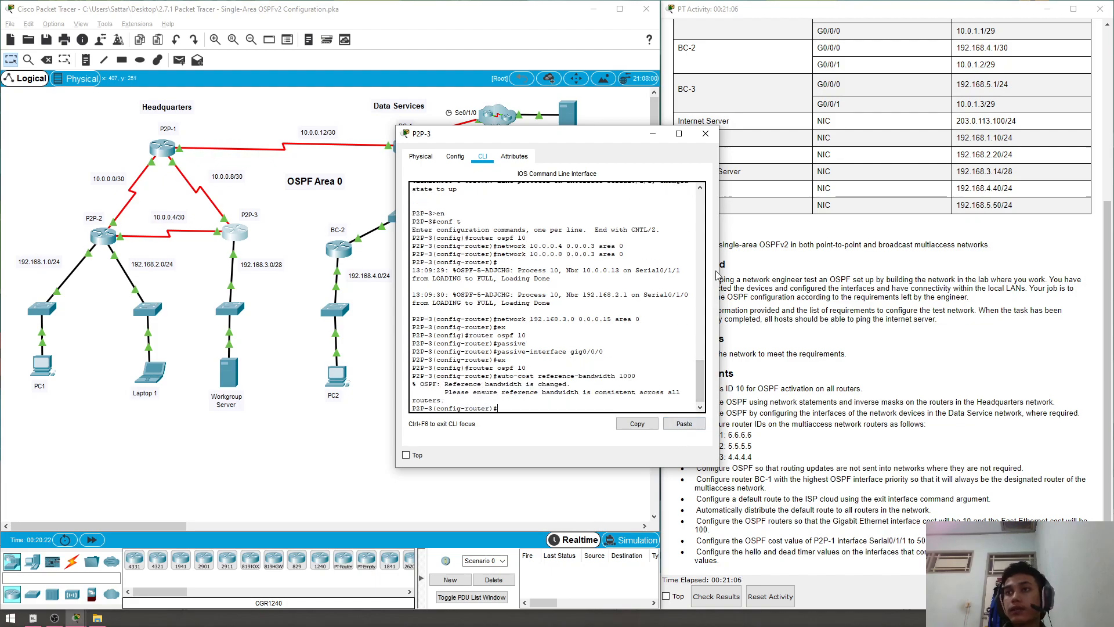
click(698, 138)
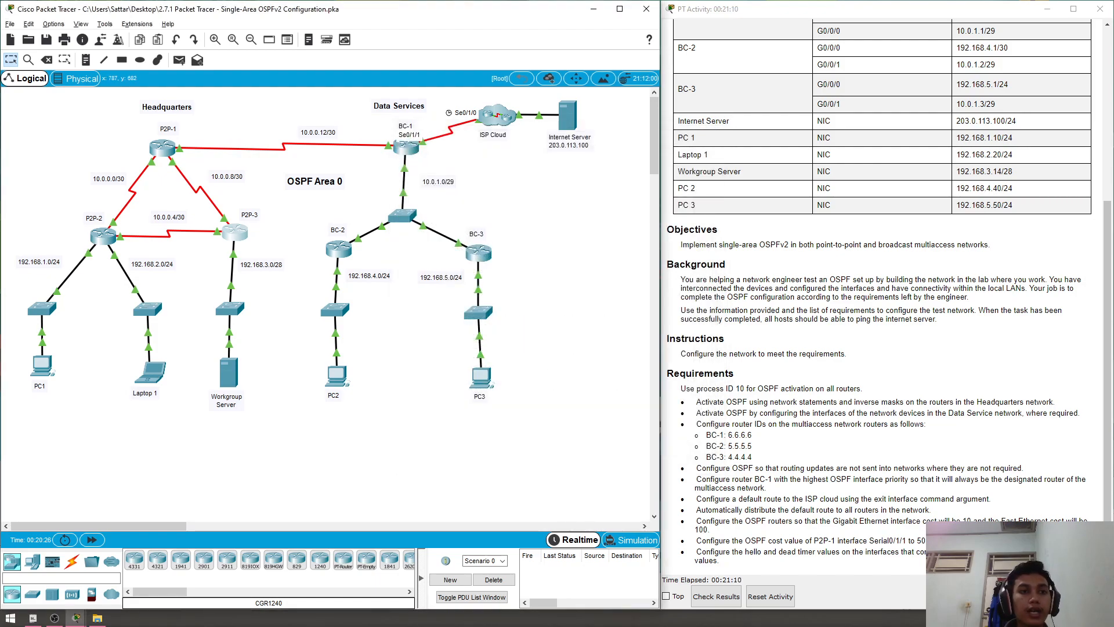
- On router BC-1, set the OSPF process 10 reference bandwidth to 1000 using the copied auto-cost command, and close its window
click(406, 149)
text(router or)
text(pf)
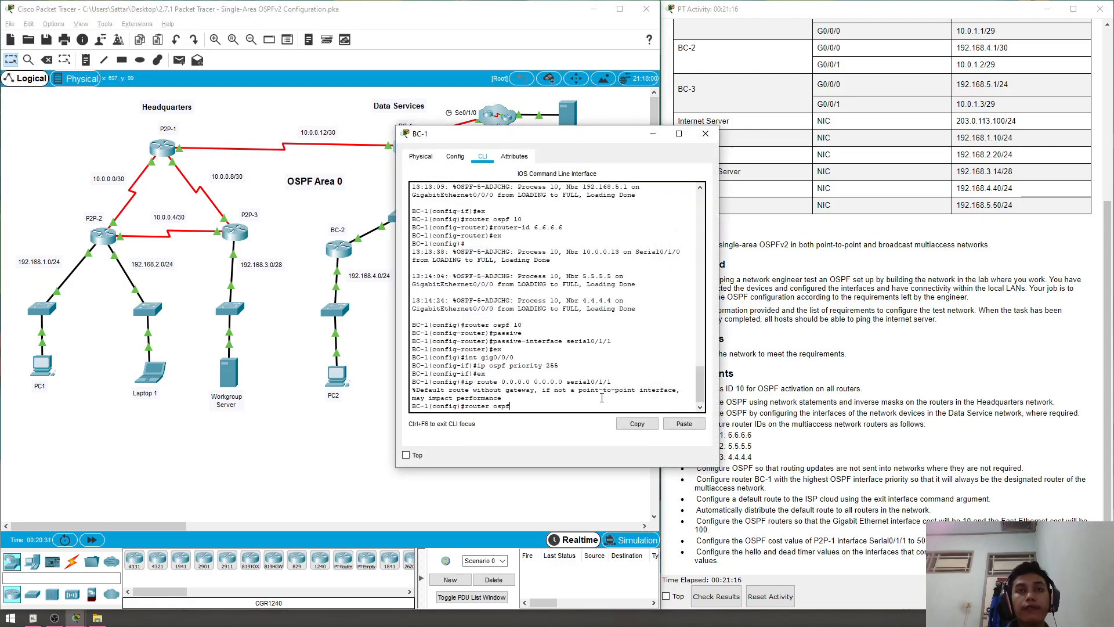
text( 10)
key(Return)
click(680, 426)
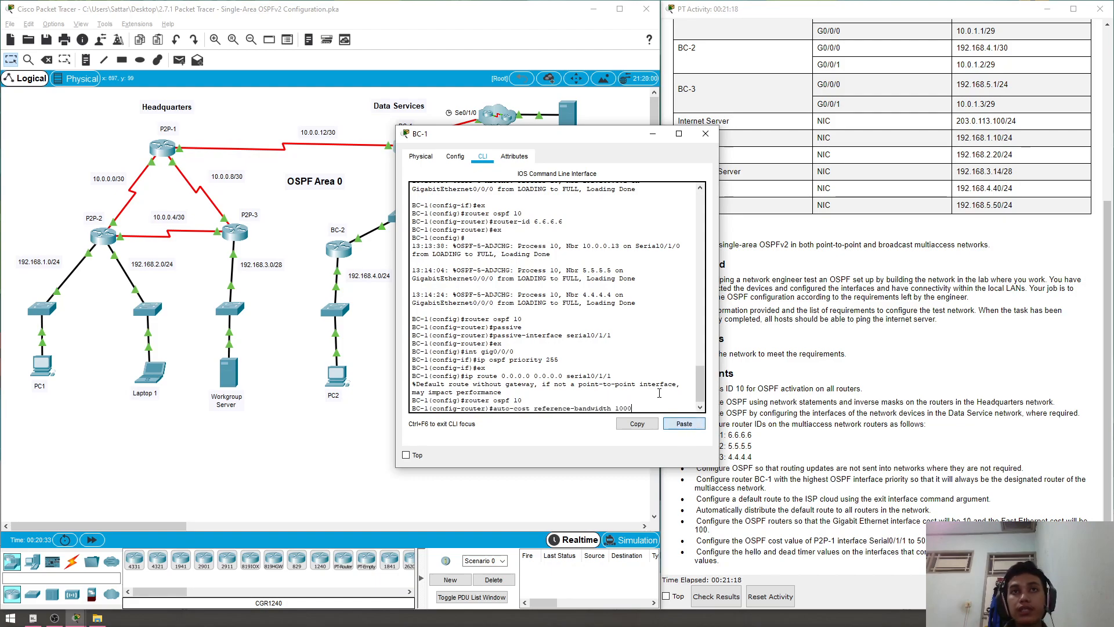
key(Return)
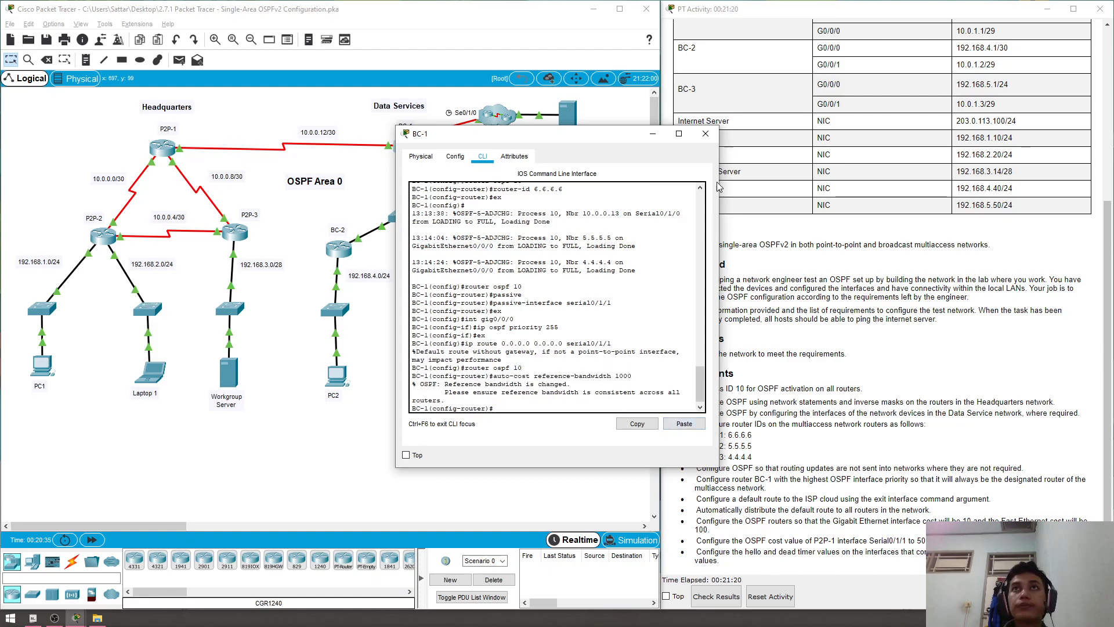
click(705, 133)
- On router BC-2, set the OSPF process 10 reference bandwidth to 1000 using the copied auto-cost command, and close its window
click(338, 248)
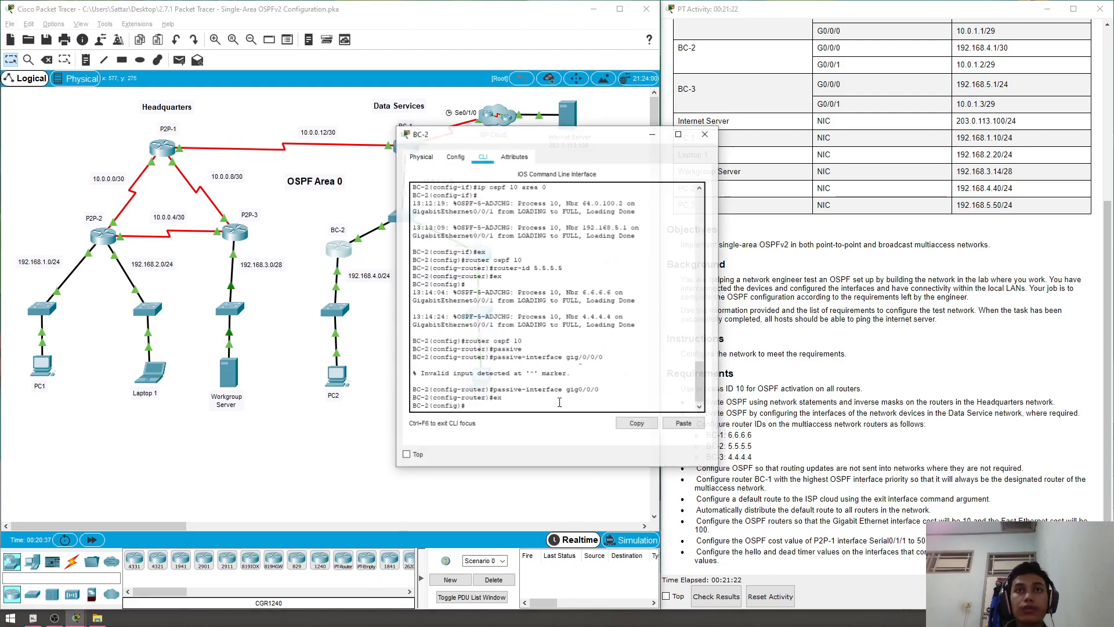
text(router o)
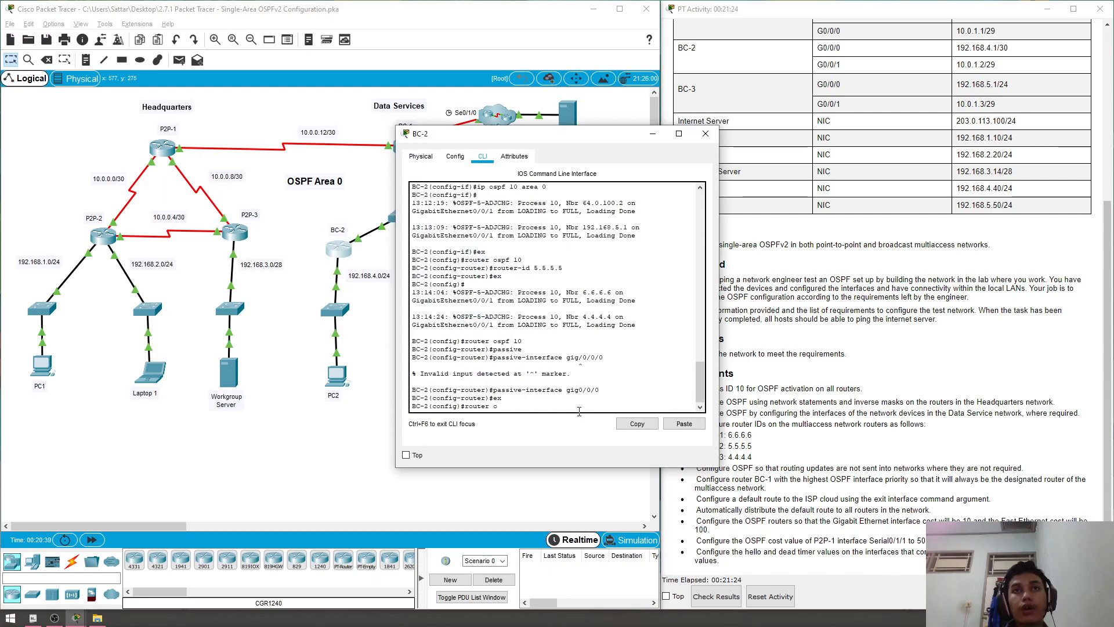
text(spf 10)
key(Return)
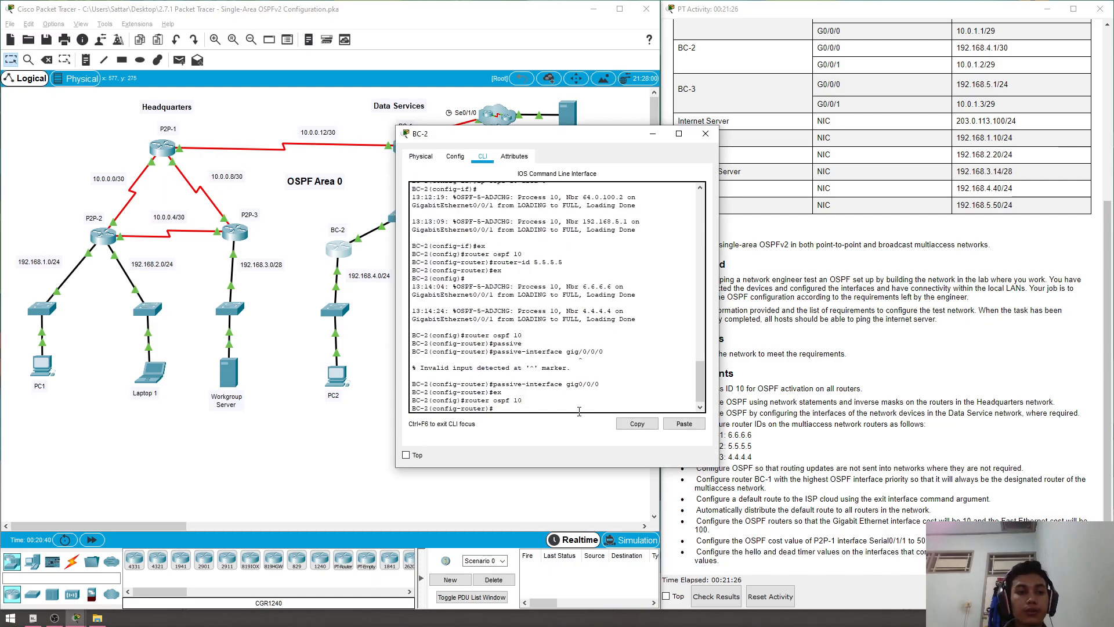
click(676, 424)
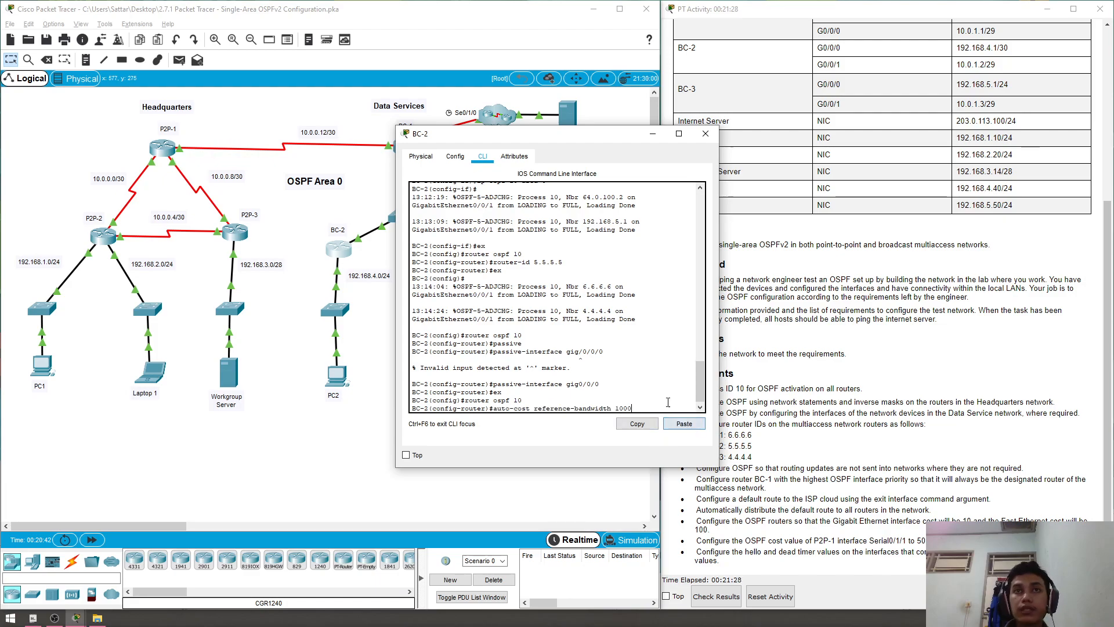
key(Return)
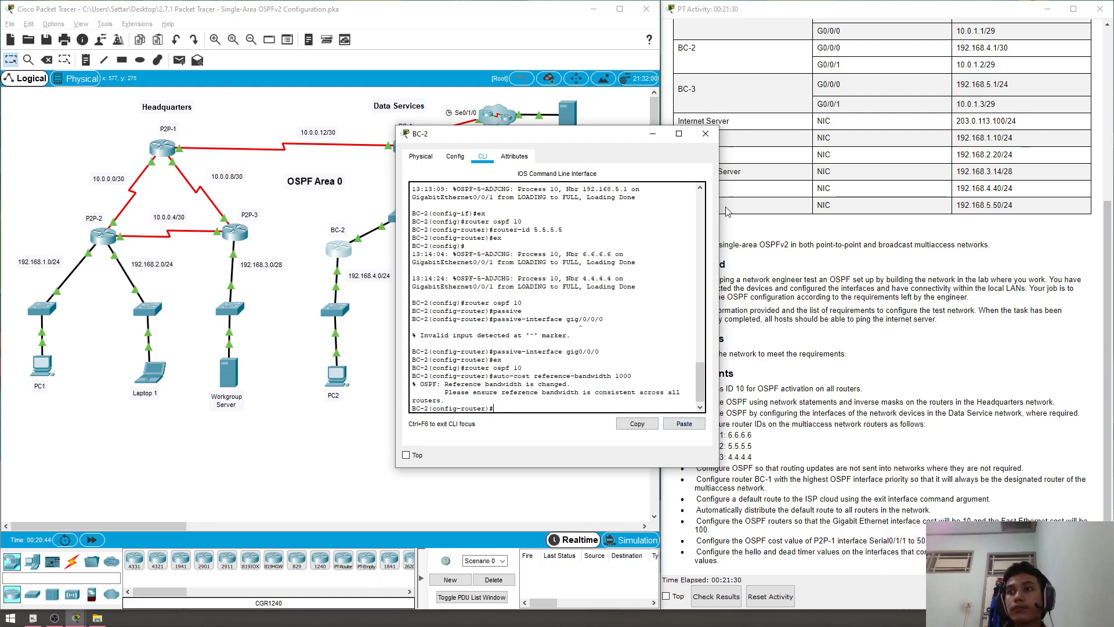
click(705, 133)
- On router BC-3, set the OSPF process 10 reference bandwidth to 1000 using the copied auto-cost command, and close its window
click(478, 252)
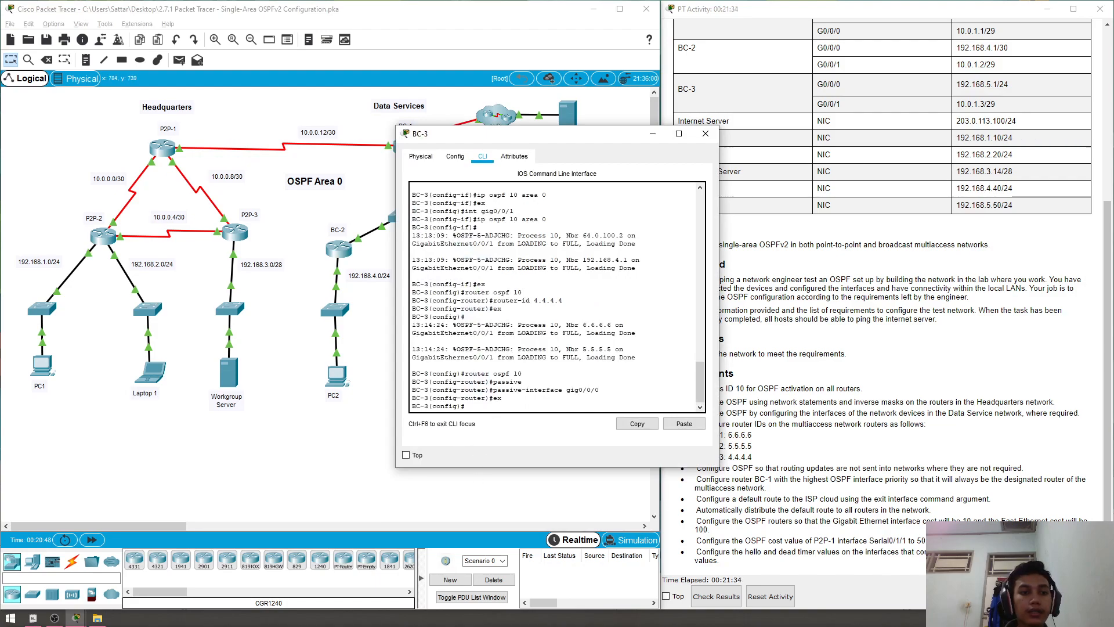
text(router ospf )
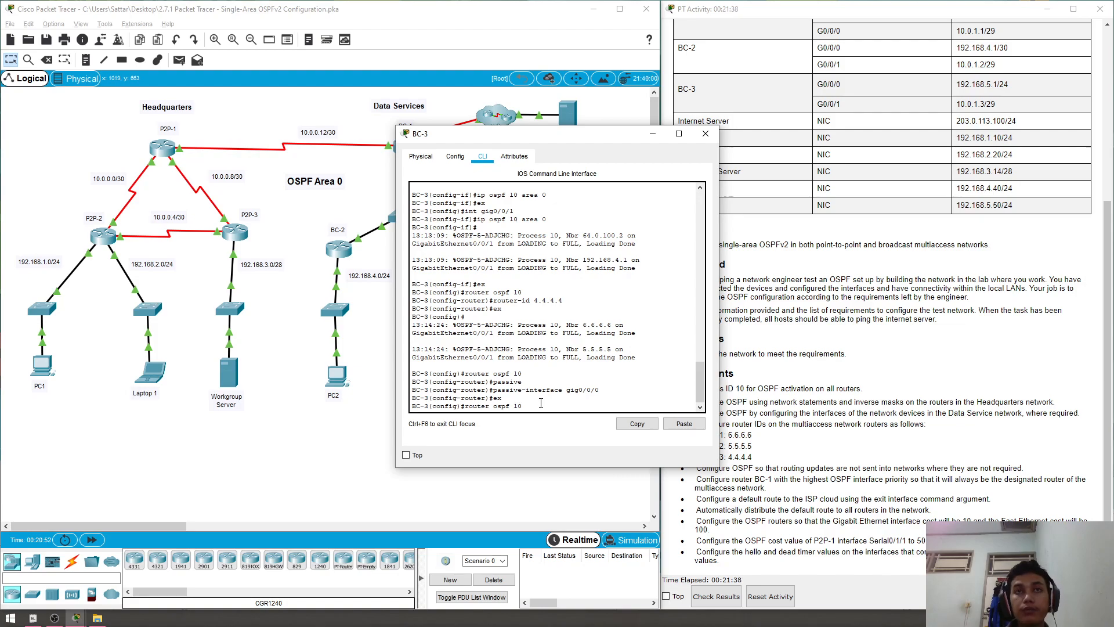
text(10)
key(Return)
click(695, 425)
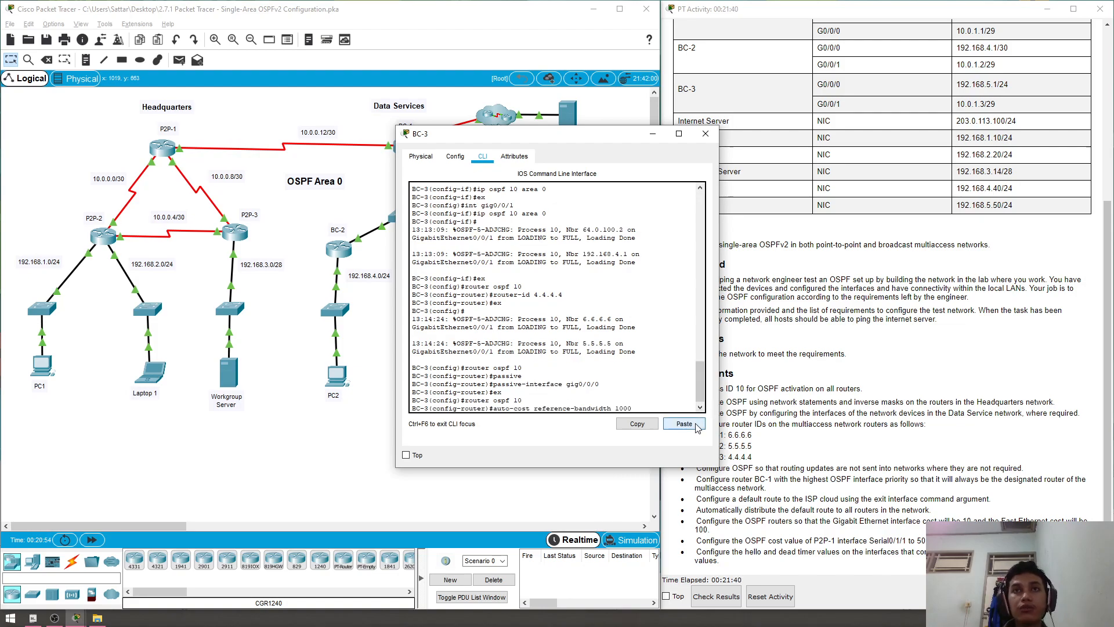
key(Return)
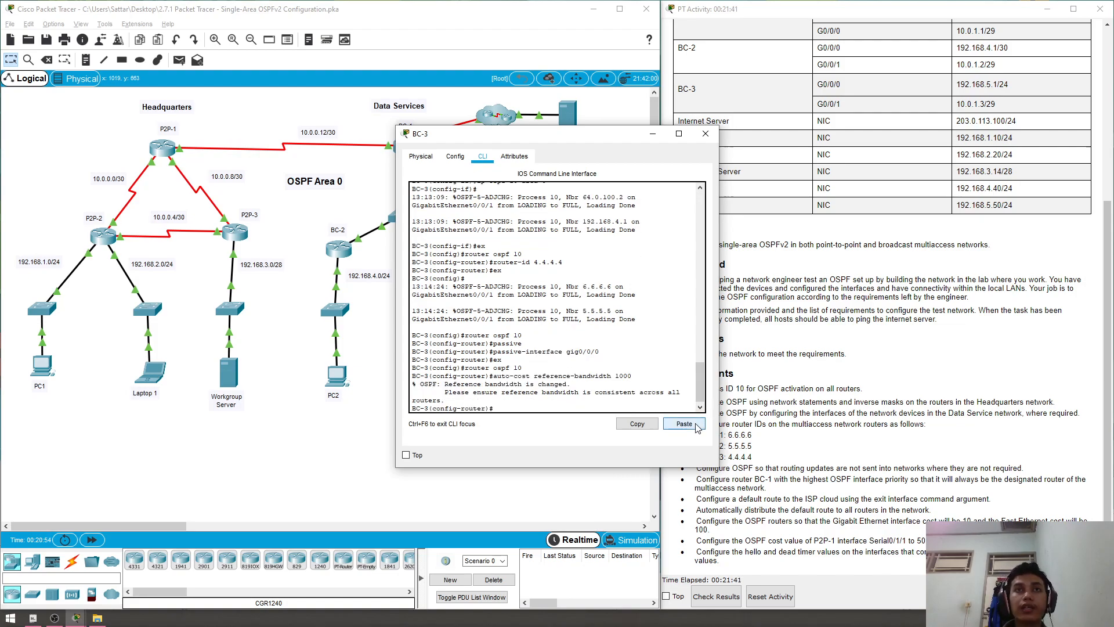
click(705, 135)
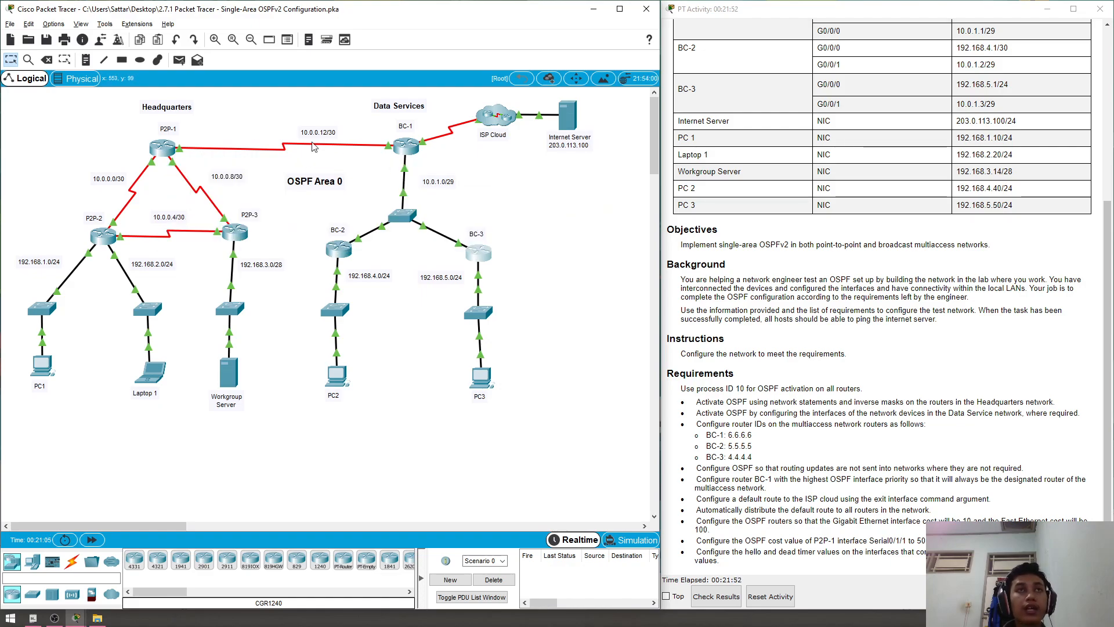
- On router P2P-1, set the OSPF cost of interface Serial0/1/1 to 50, as the requirements specify
drag(702, 540, 922, 537)
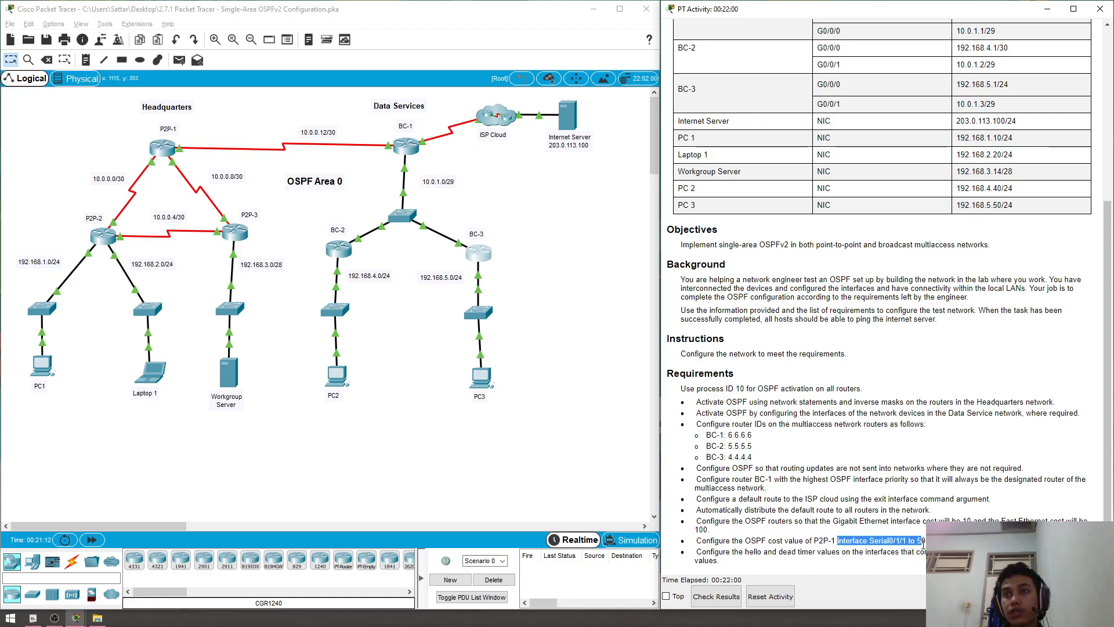
click(922, 537)
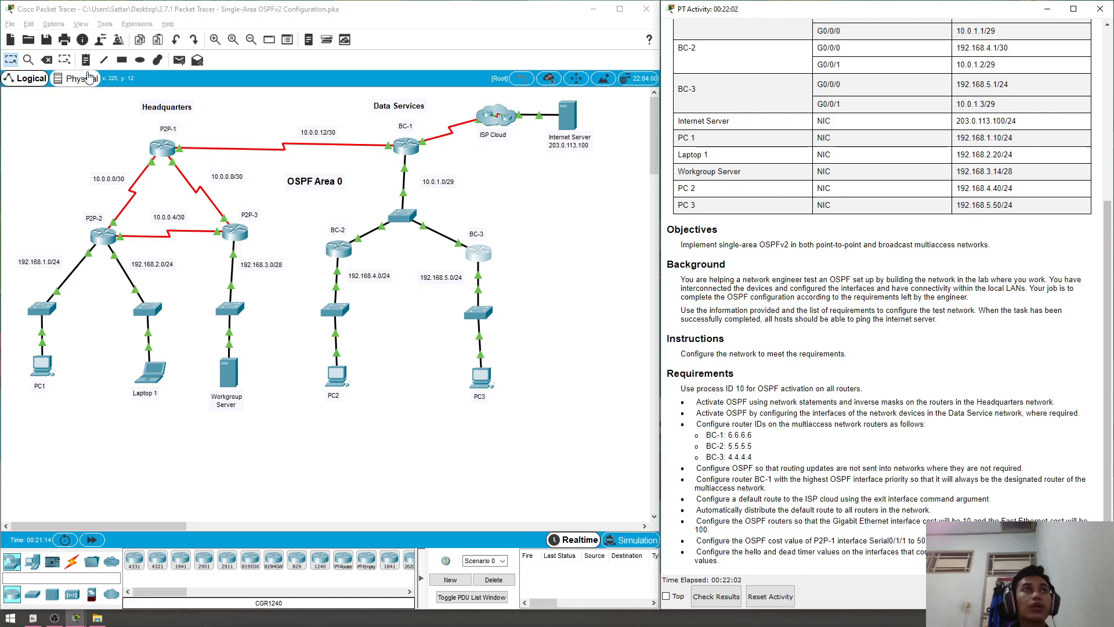
click(162, 148)
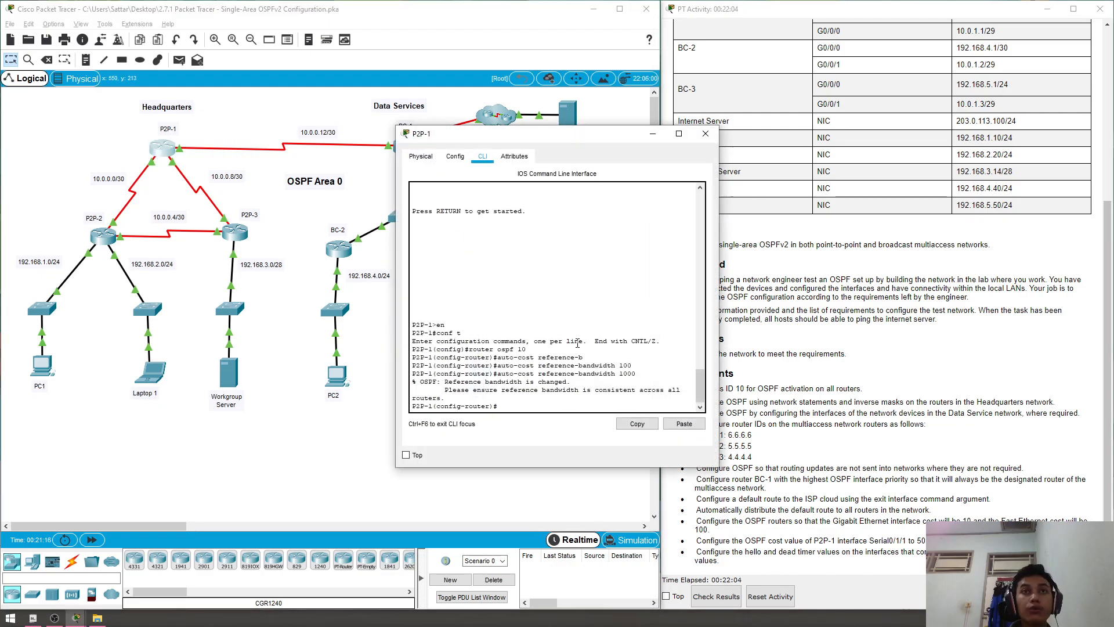
key(Return)
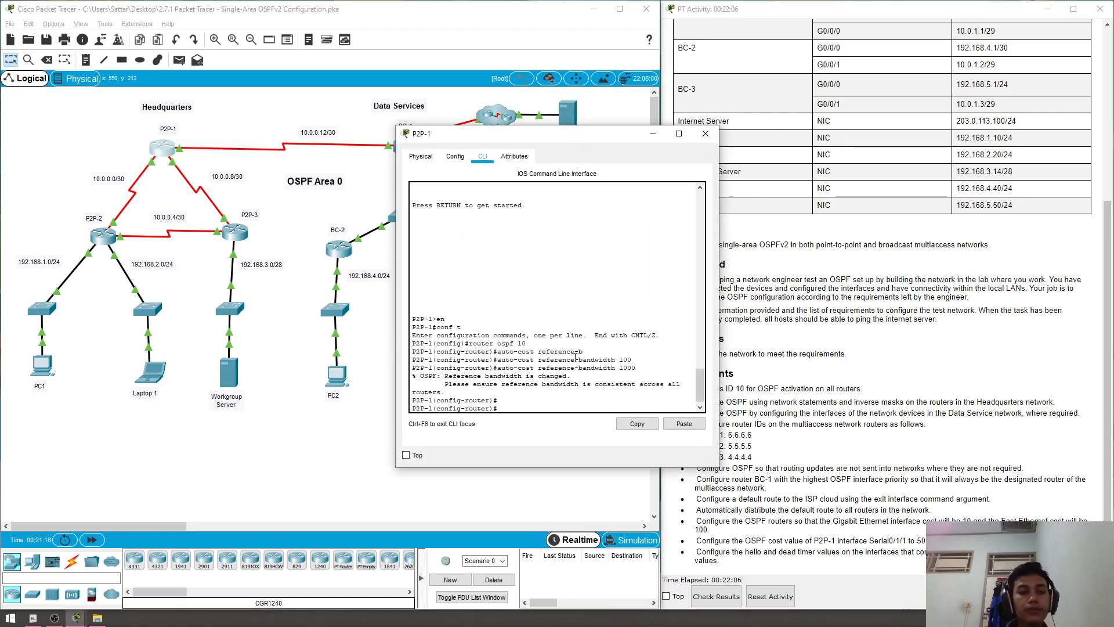
text(ex)
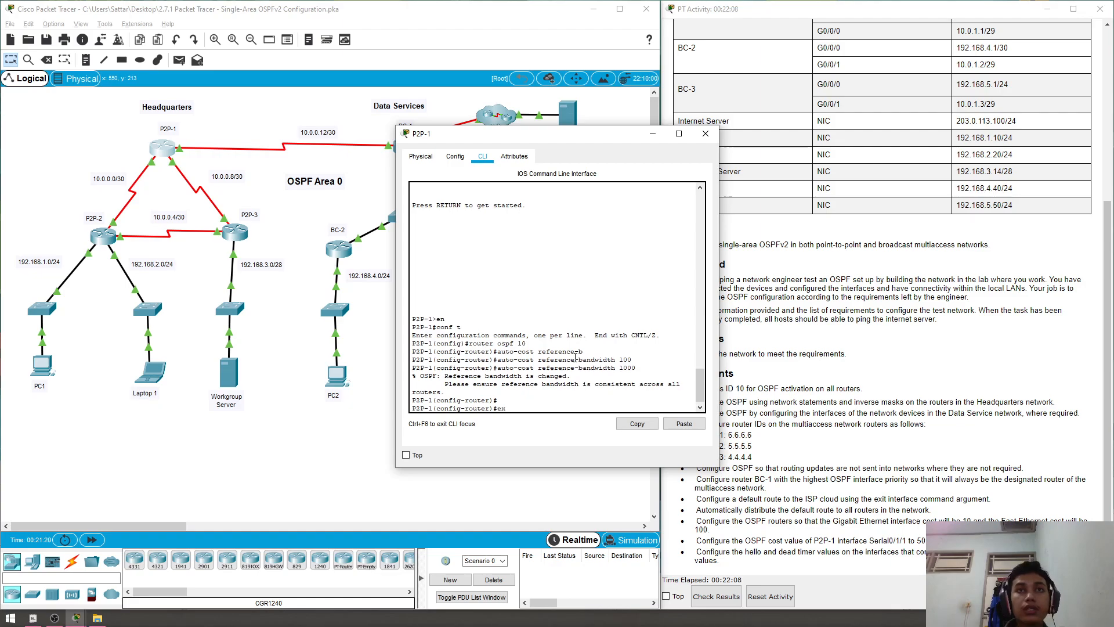
key(Return)
text(int)
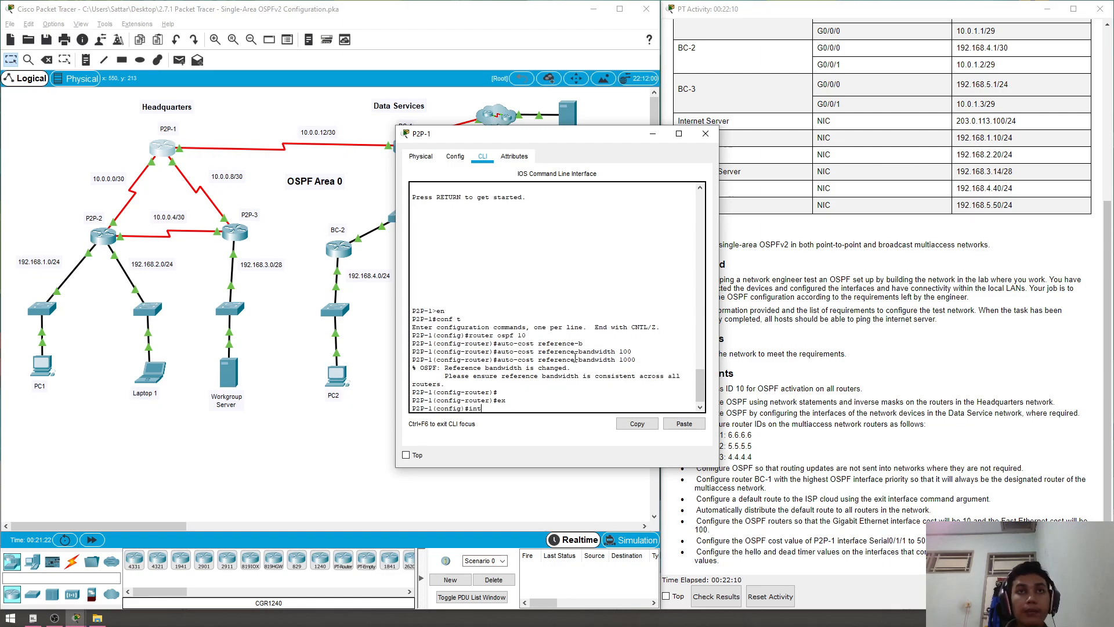
text( serial0/1/1)
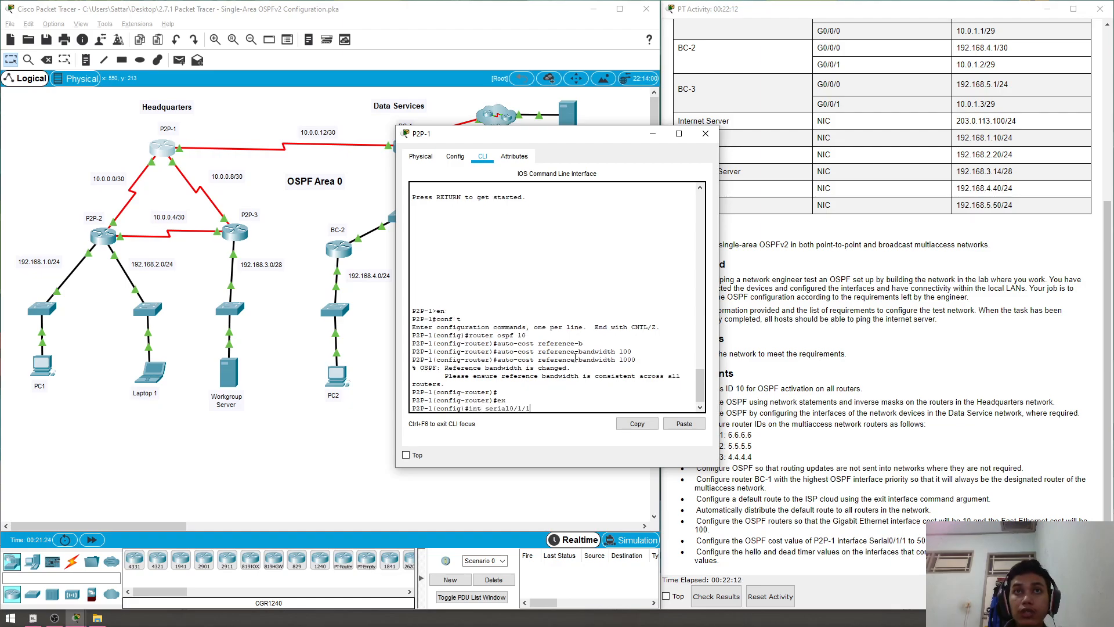
key(Return)
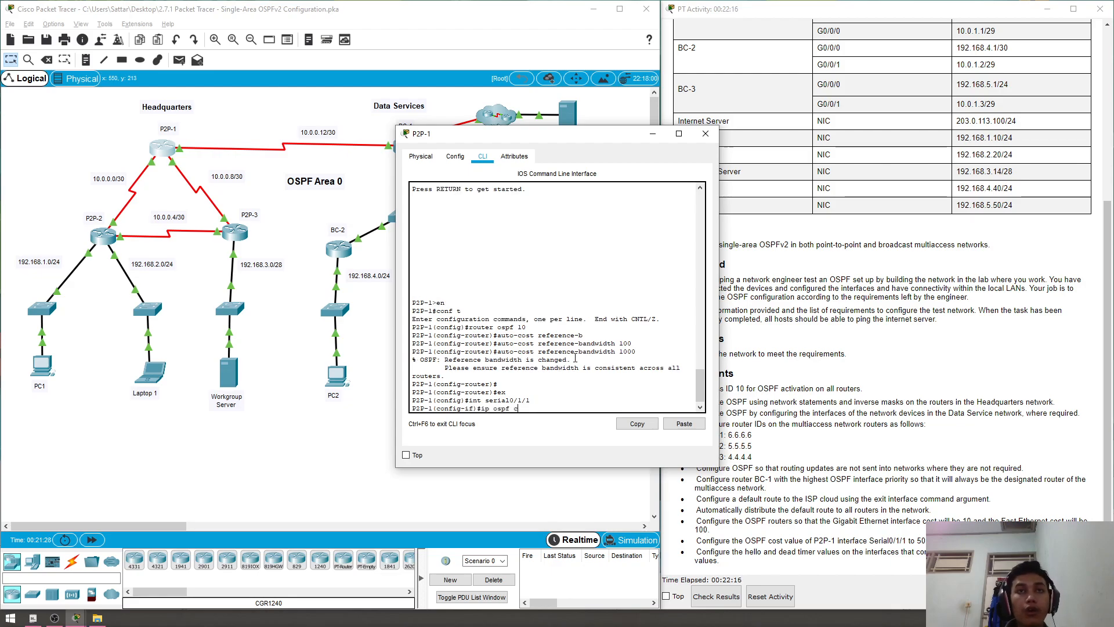
text(ip ospf cost 50)
key(Return)
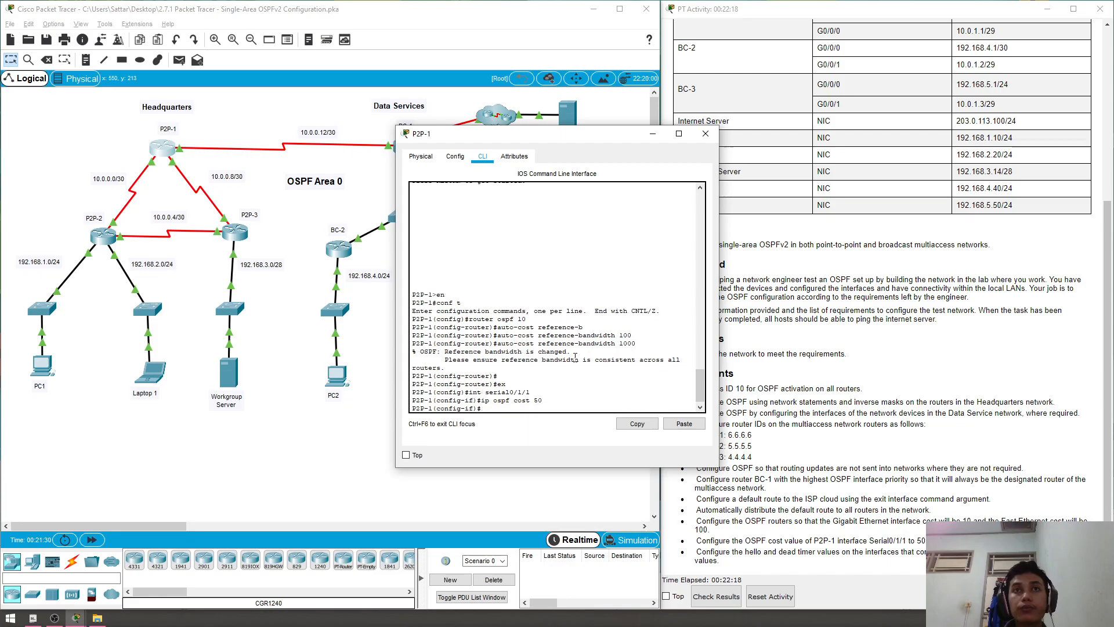
- On router P2P-1, set the OSPF hello interval of interface Serial0/2/0 to 20
text(ex)
key(Return)
text(int serial)
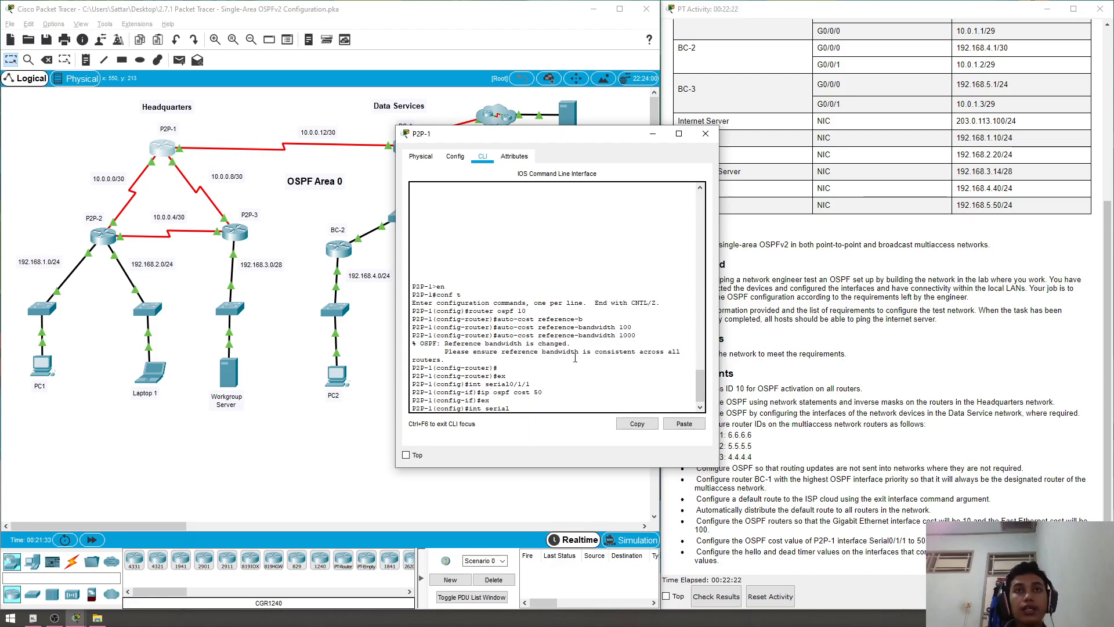
text(0/20)
key(Return)
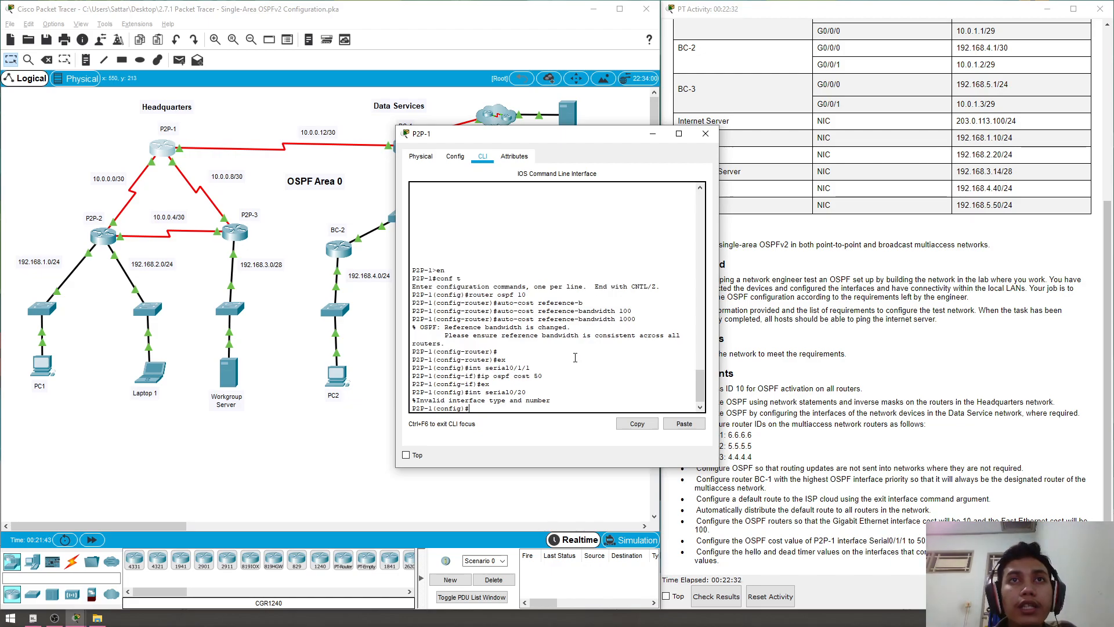
text(int serial0/2/0)
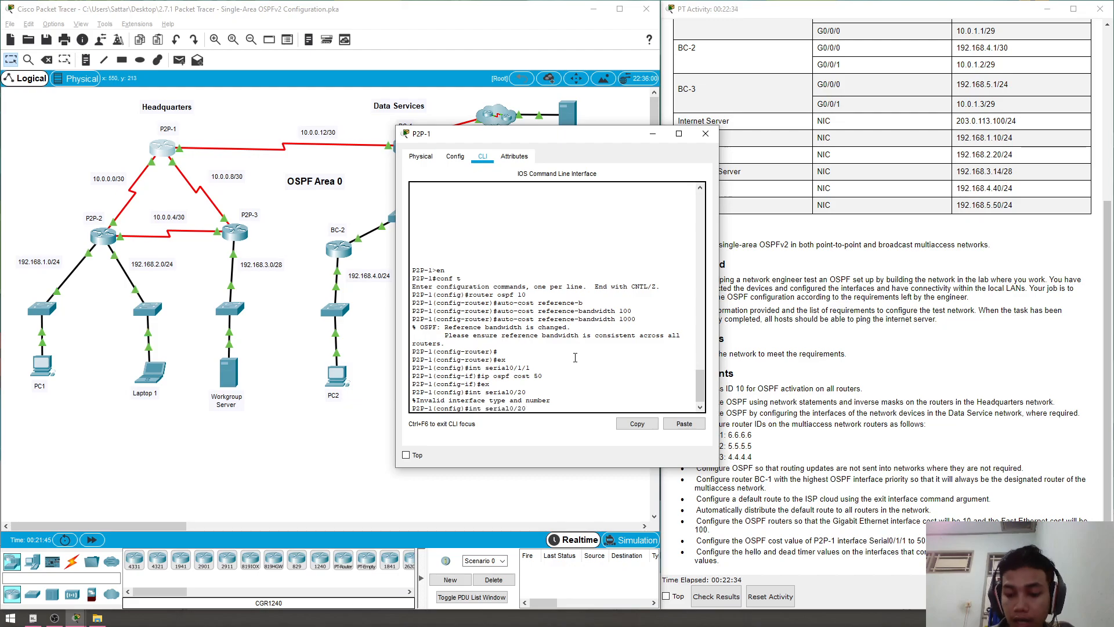
key(Return)
text(ip ospf )
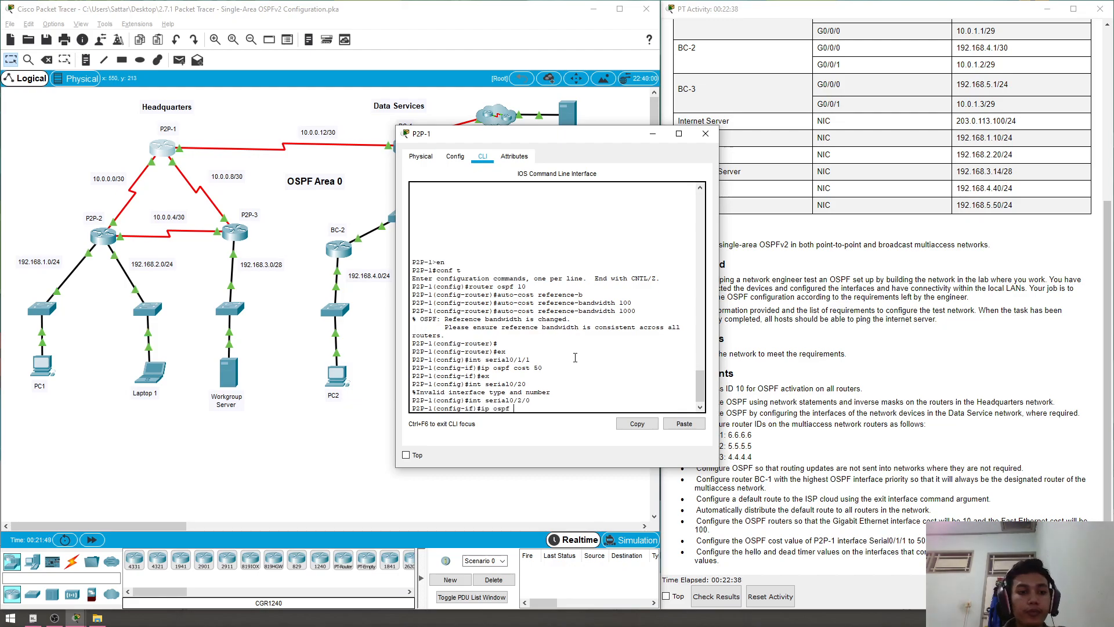
text(hello)
key(Tab)
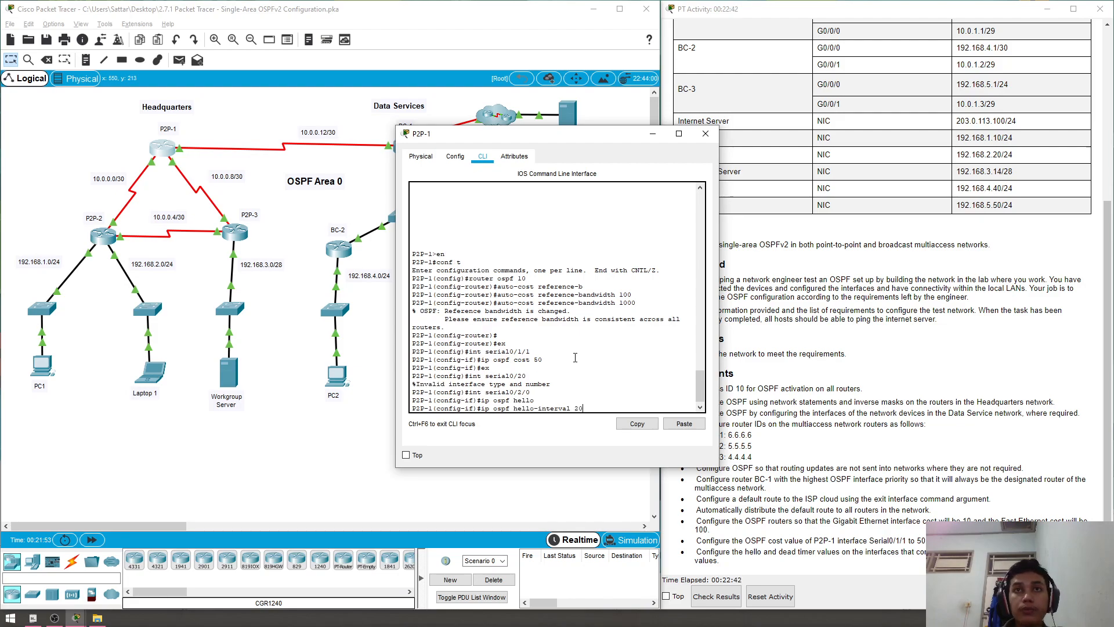
key(Return)
- Set the OSPF dead interval of P2P-1's interface Serial0/2/0 to 80, and close the router's window
text(ip)
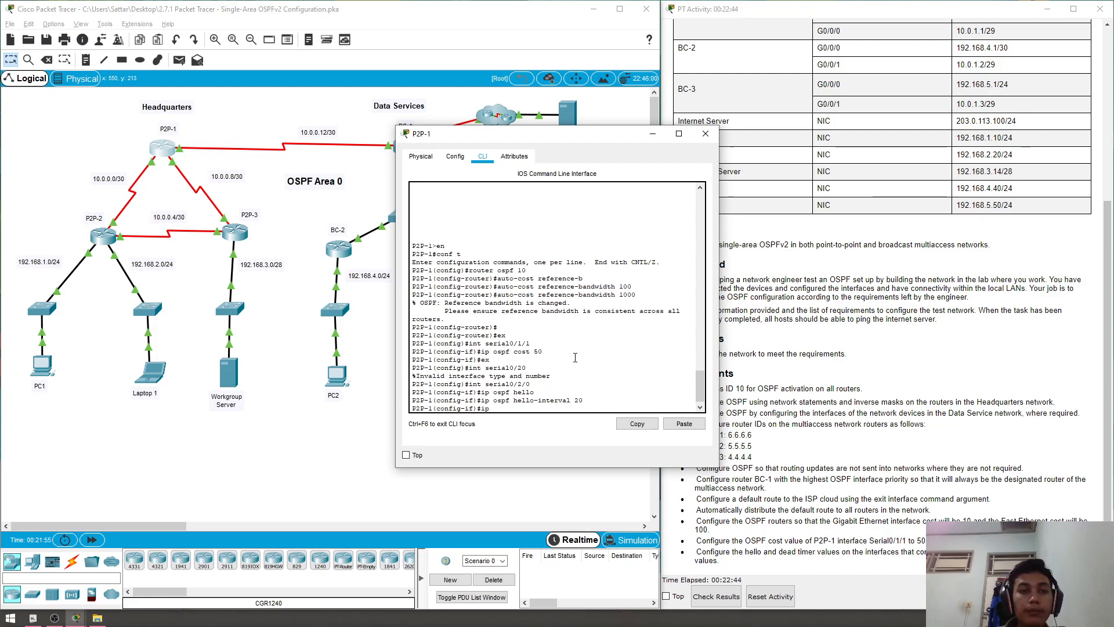
text( ospf dead)
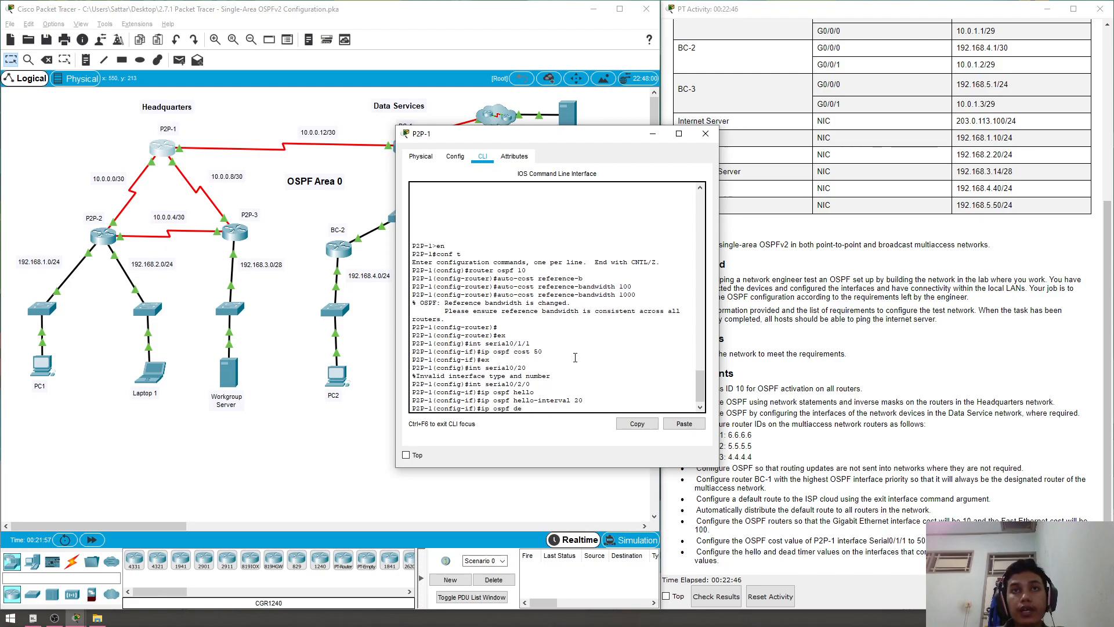
key(Tab)
text(80)
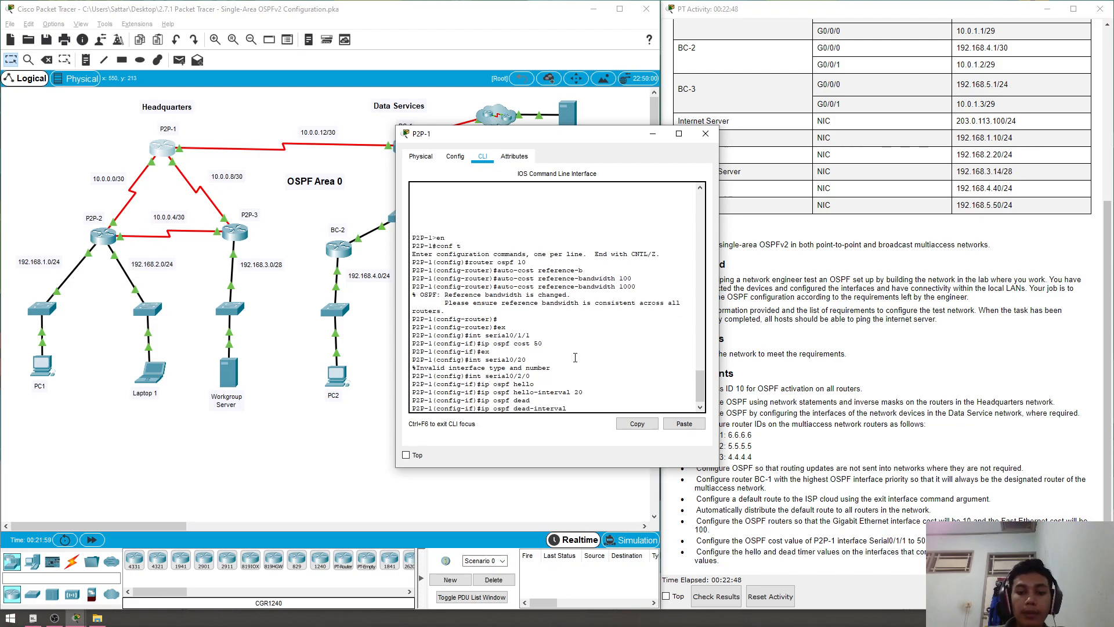
key(Return)
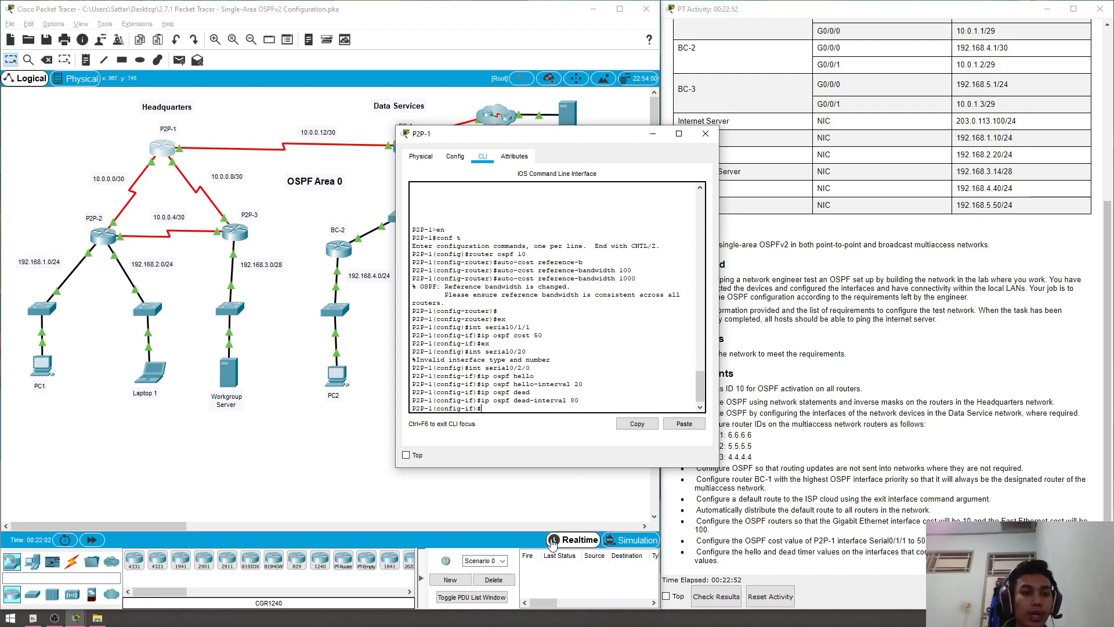
click(706, 133)
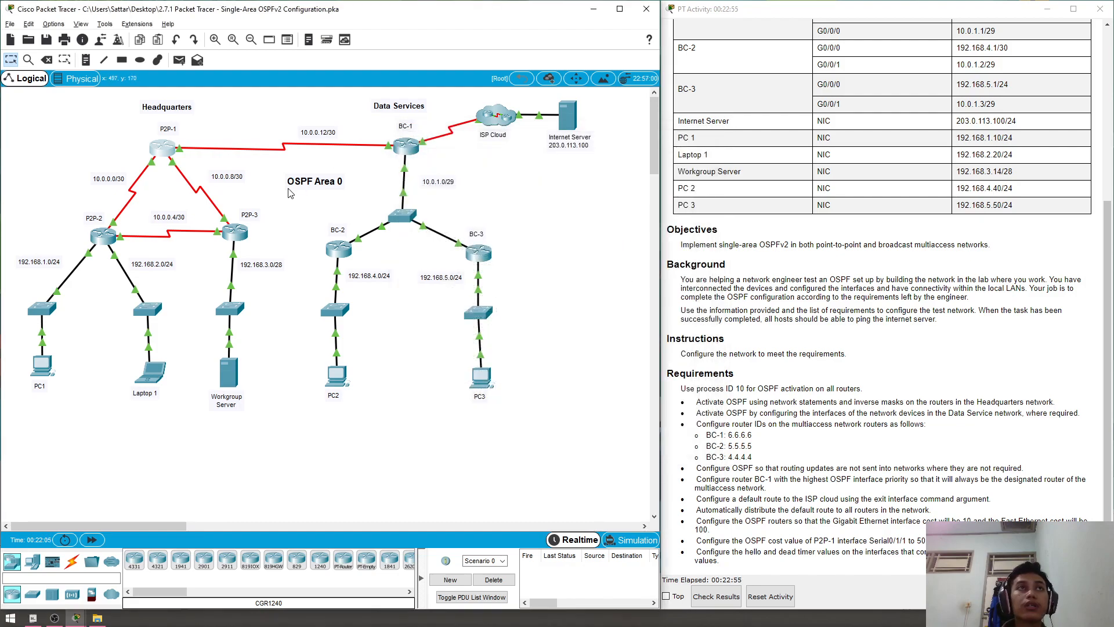
click(173, 148)
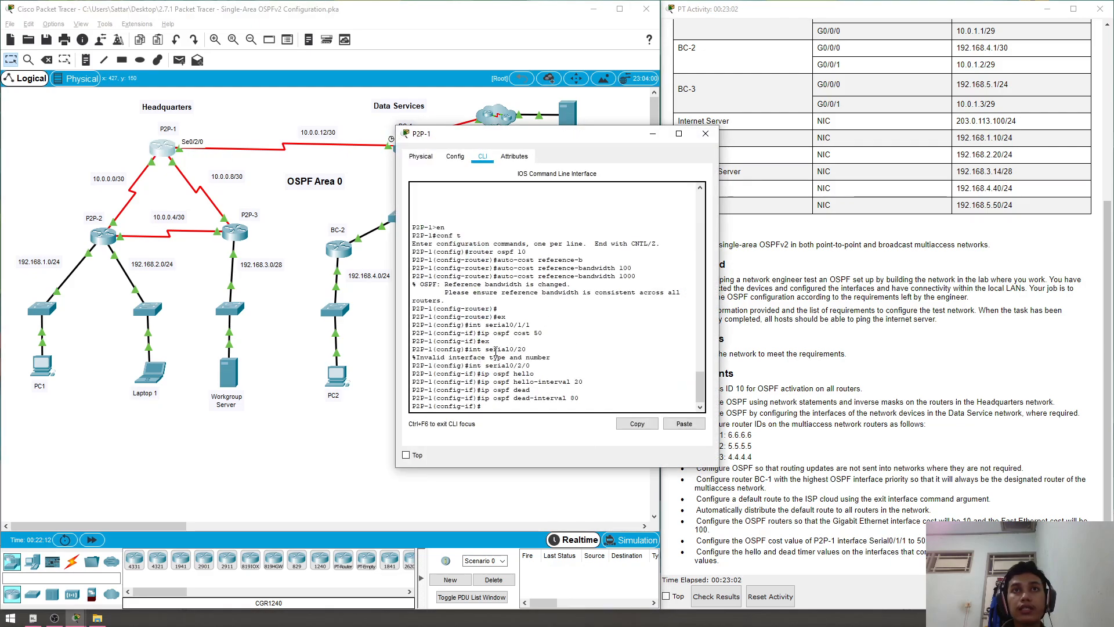
click(705, 134)
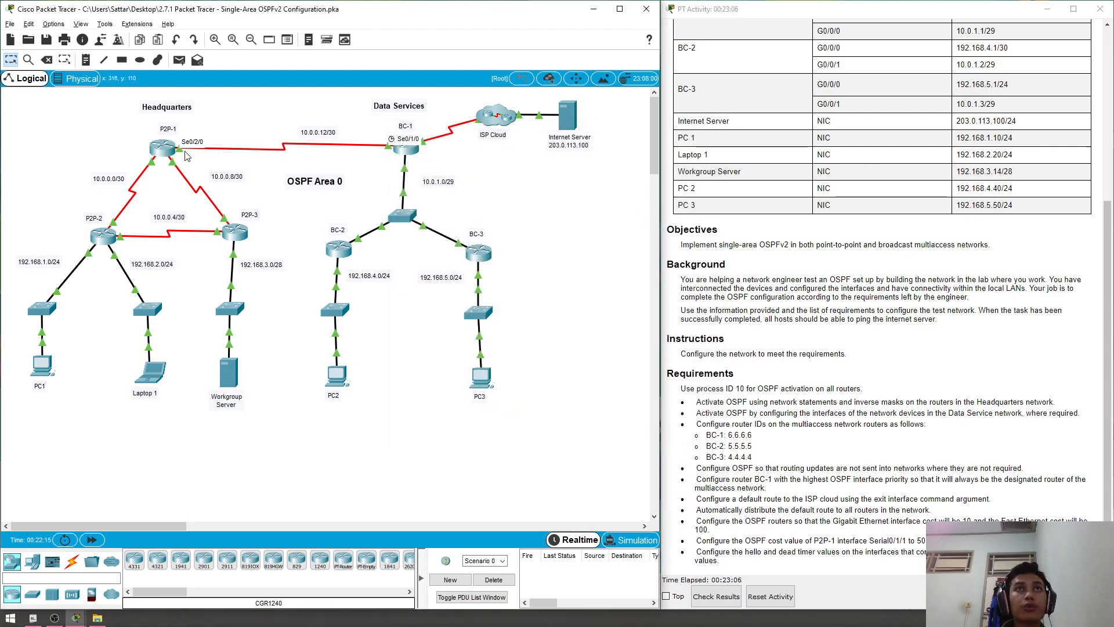
- On router BC-1, leave OSPF router configuration and set the OSPF hello interval of interface Serial0/1/0 to 20
click(404, 152)
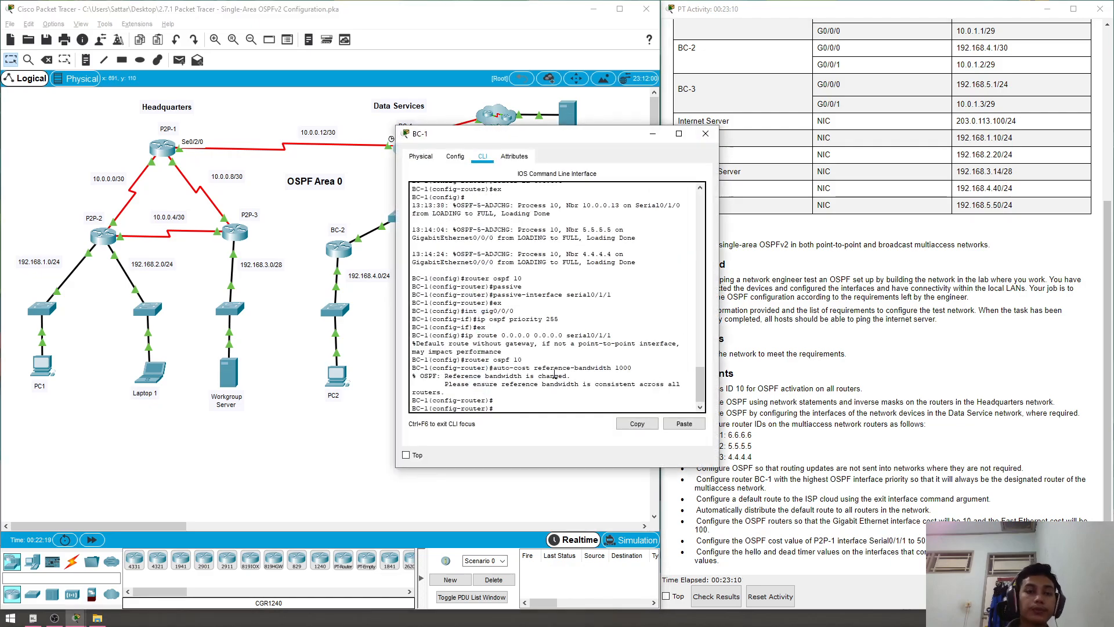
text(ex)
key(Return)
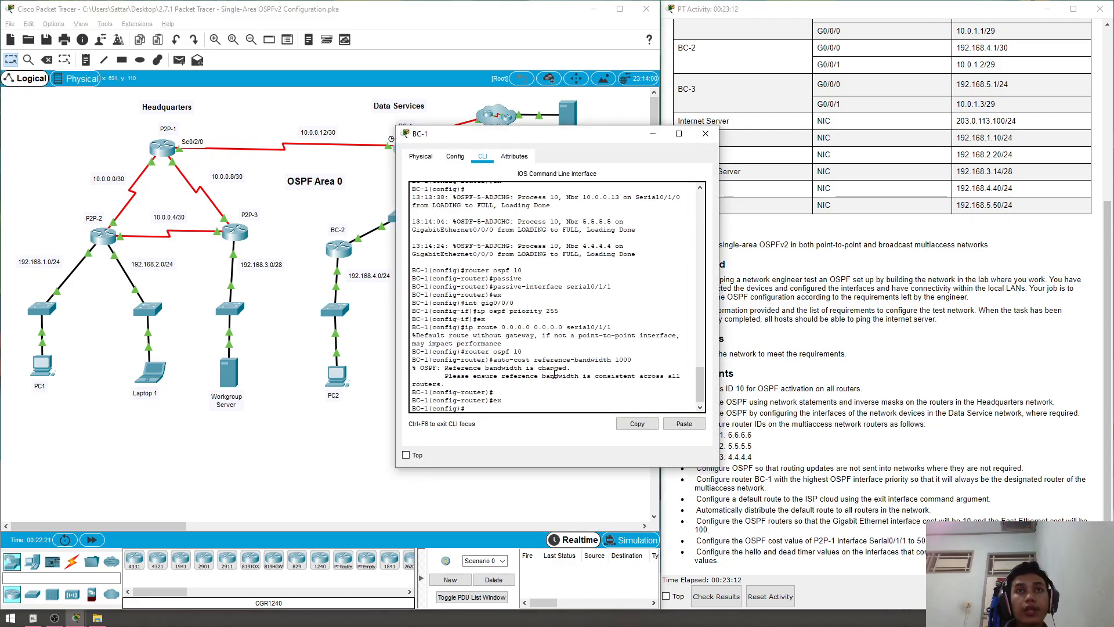
text(int serial0/)
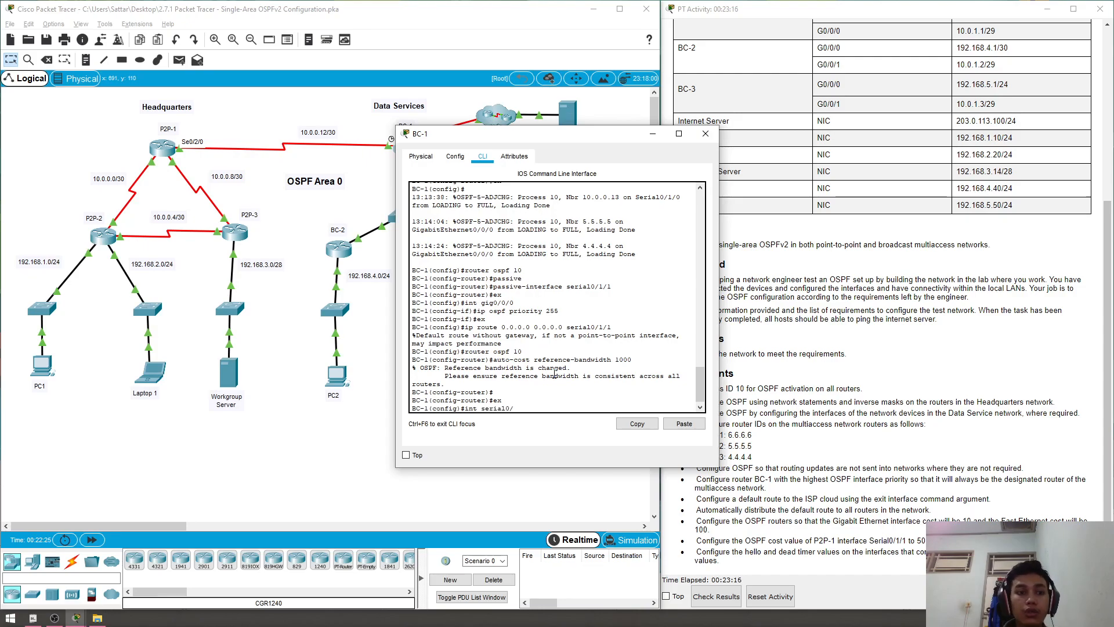
text(1/0)
key(Return)
text(ip os)
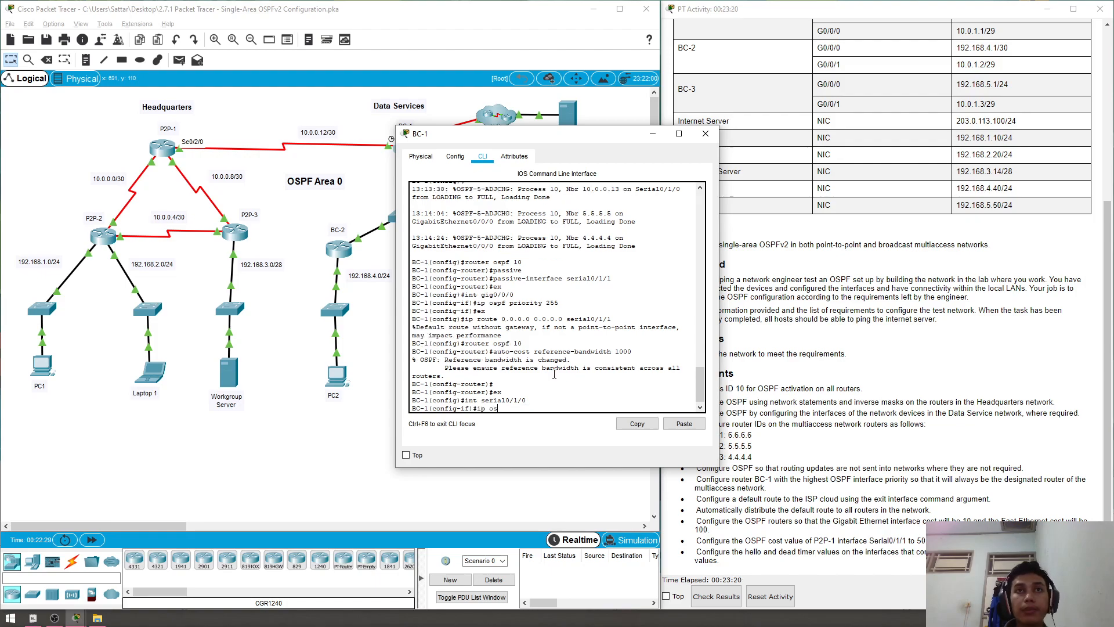
text(pf hell)
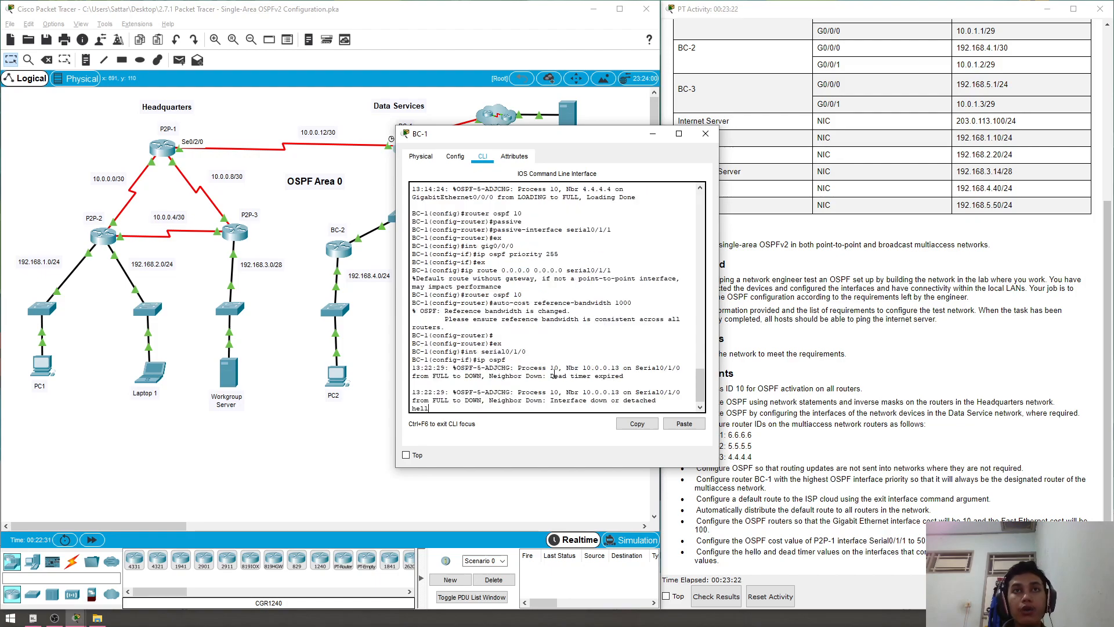
text(o)
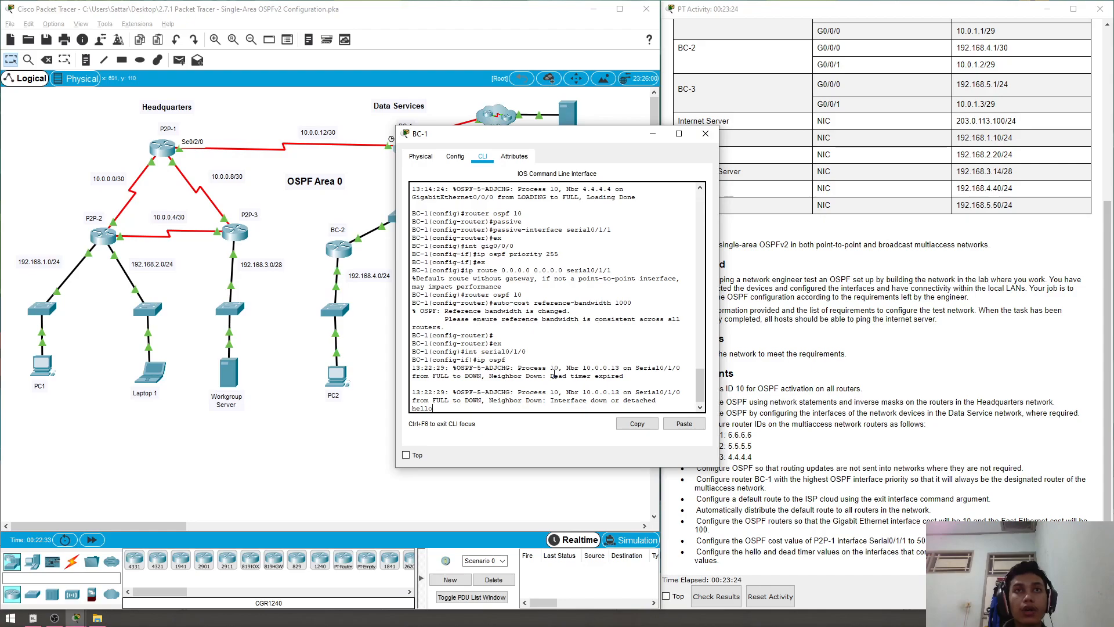
key(Tab)
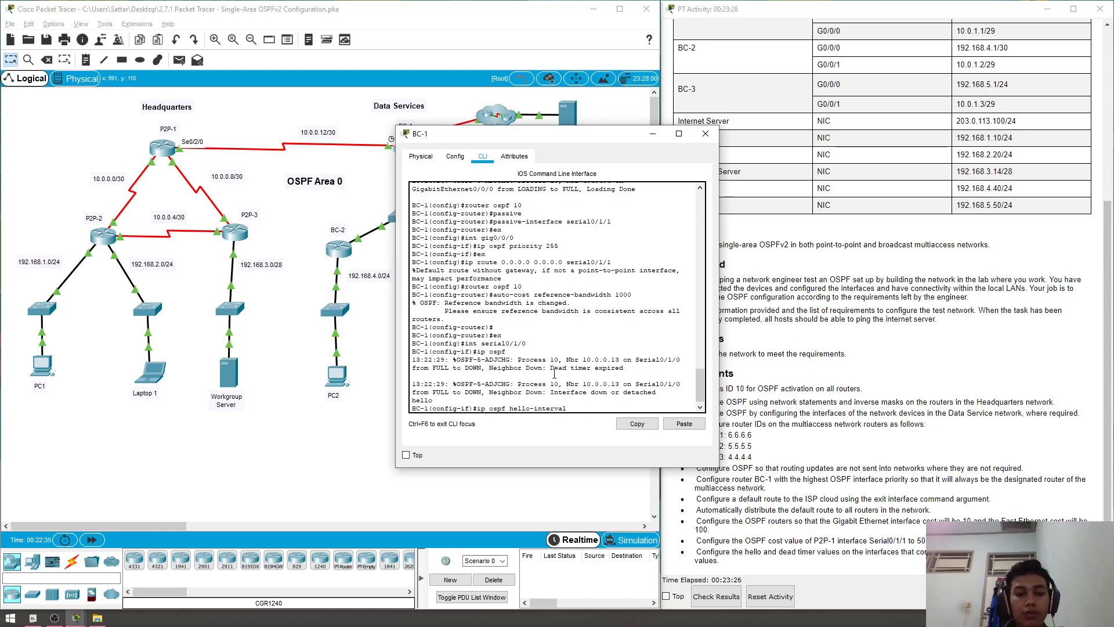
key(Return)
- Set the OSPF dead interval of BC-1's interface Serial0/1/0 to 80, and close the router's window
text(ip ospf dead)
key(Tab)
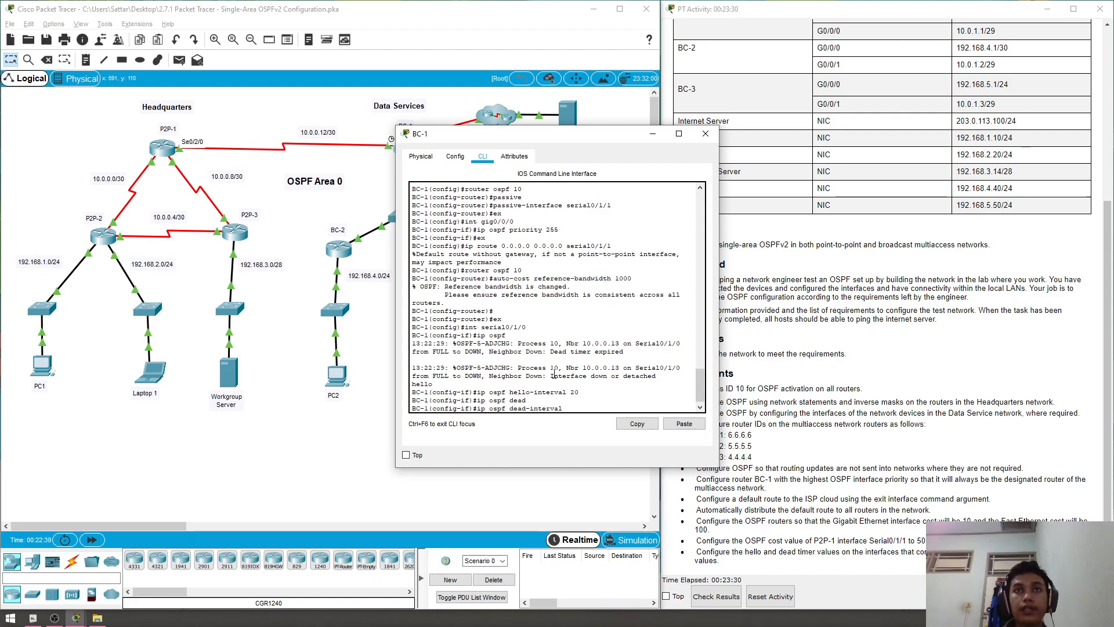
text(80)
key(Return)
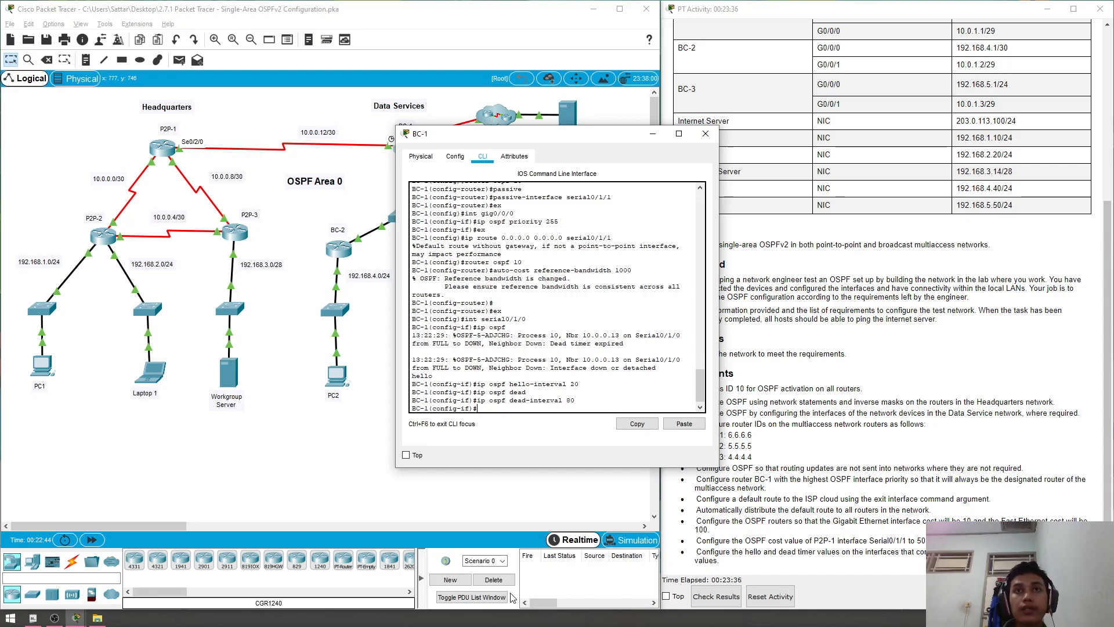
click(705, 133)
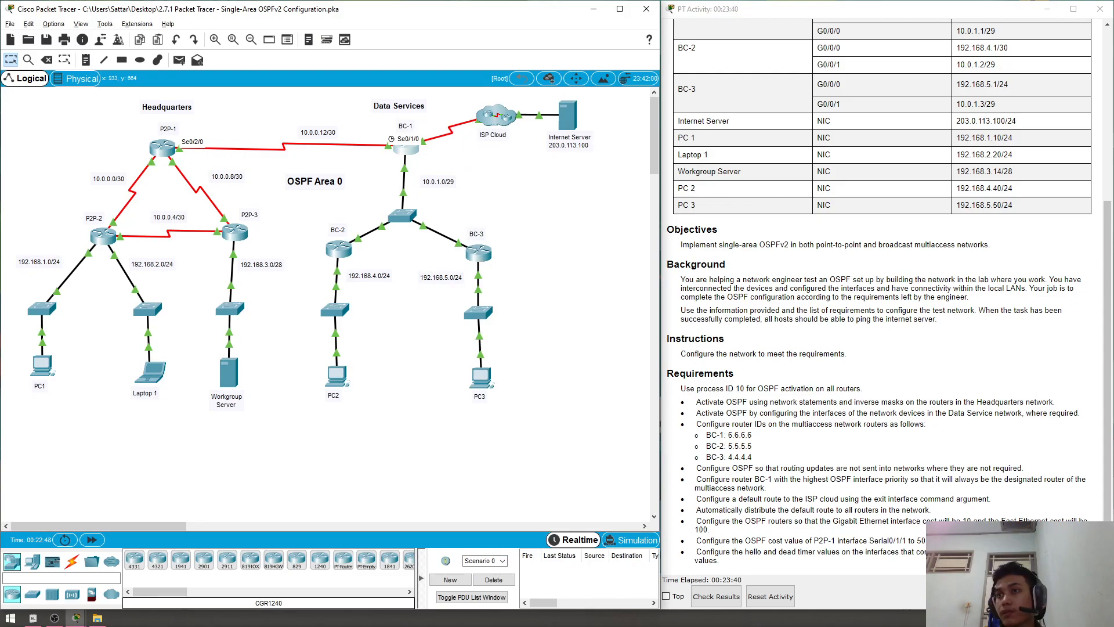
- Check the activity results and review the assessment items for incorrect entries, including BC-1's Default Information item
click(716, 597)
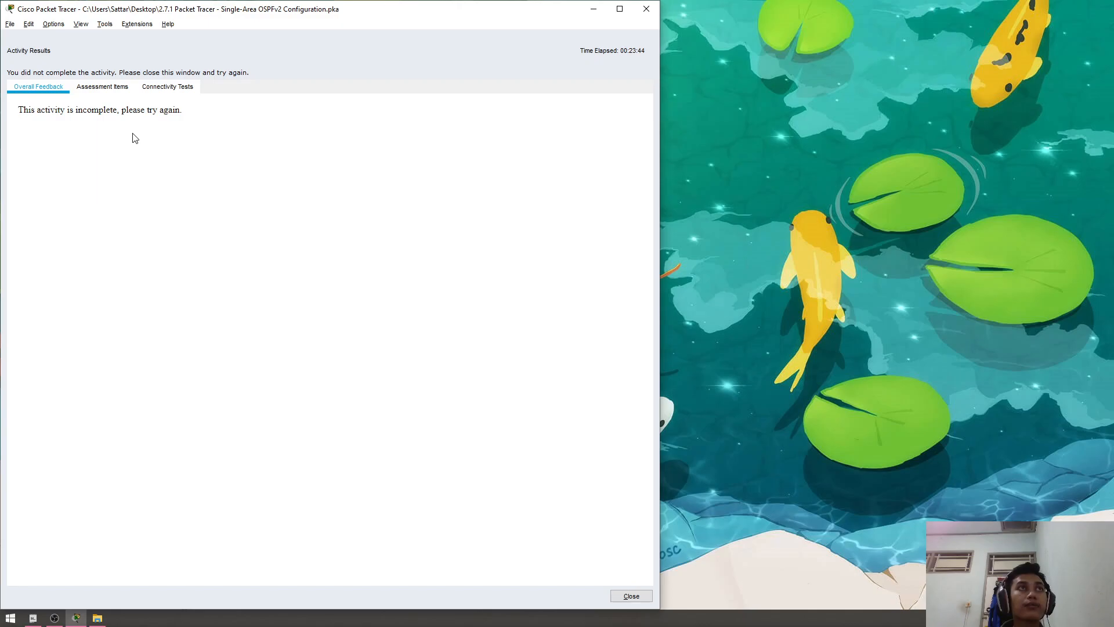
click(102, 87)
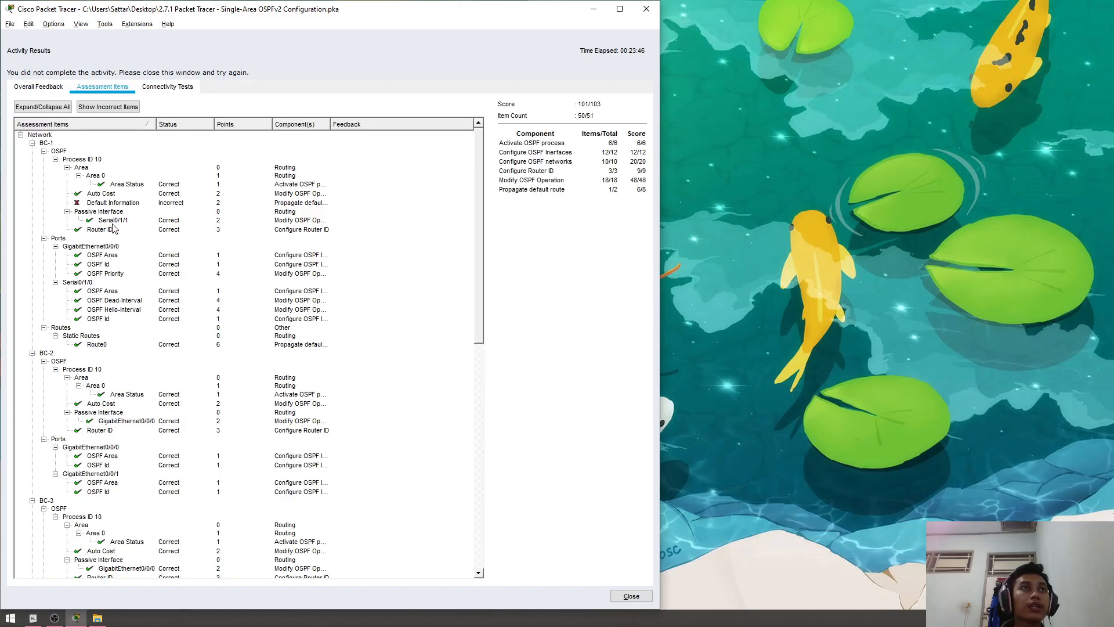
scroll(150, 387, down, 15)
scroll(150, 387, up, 15)
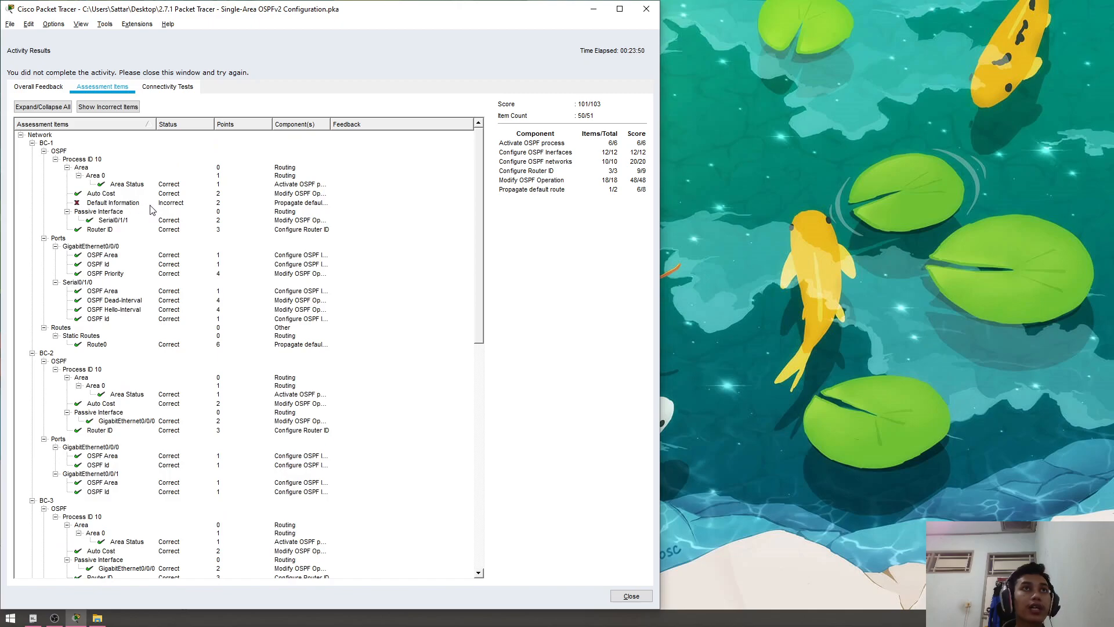
click(96, 204)
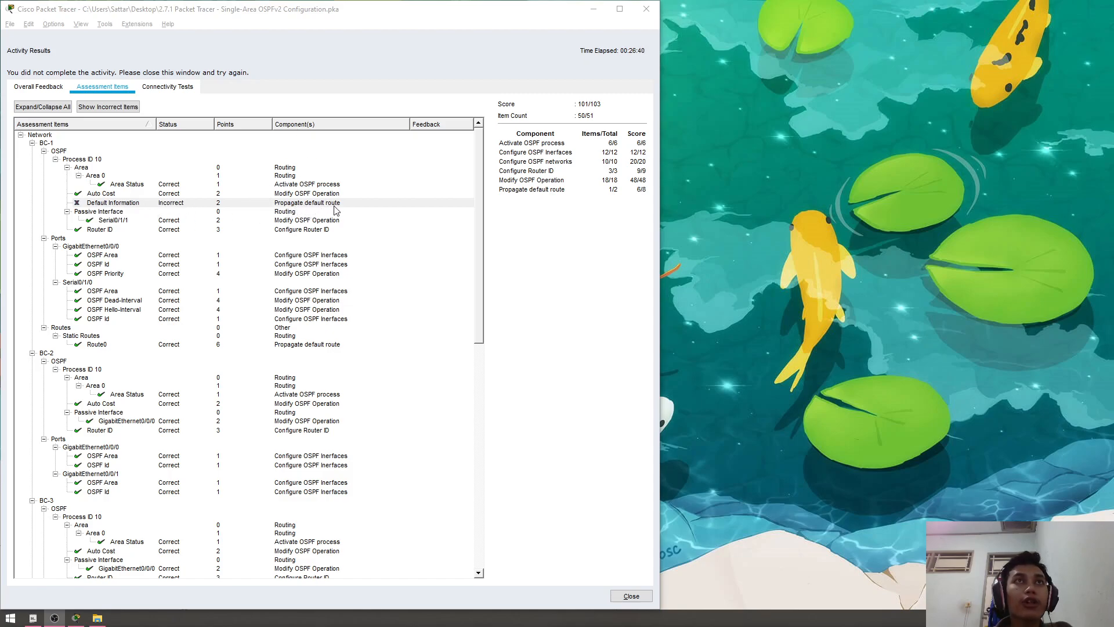
- Close the activity results and, on router BC-1, enter the static default route 0.0.0.0 0.0.0.0 through exit interface serial0/1/1
click(640, 593)
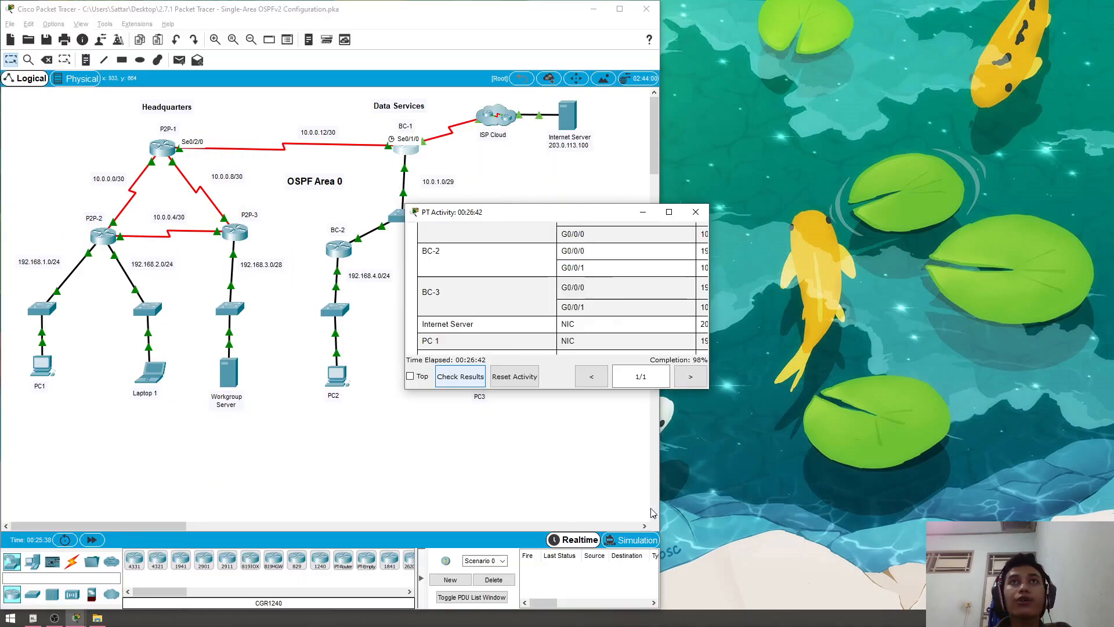
drag(539, 214, 1111, 216)
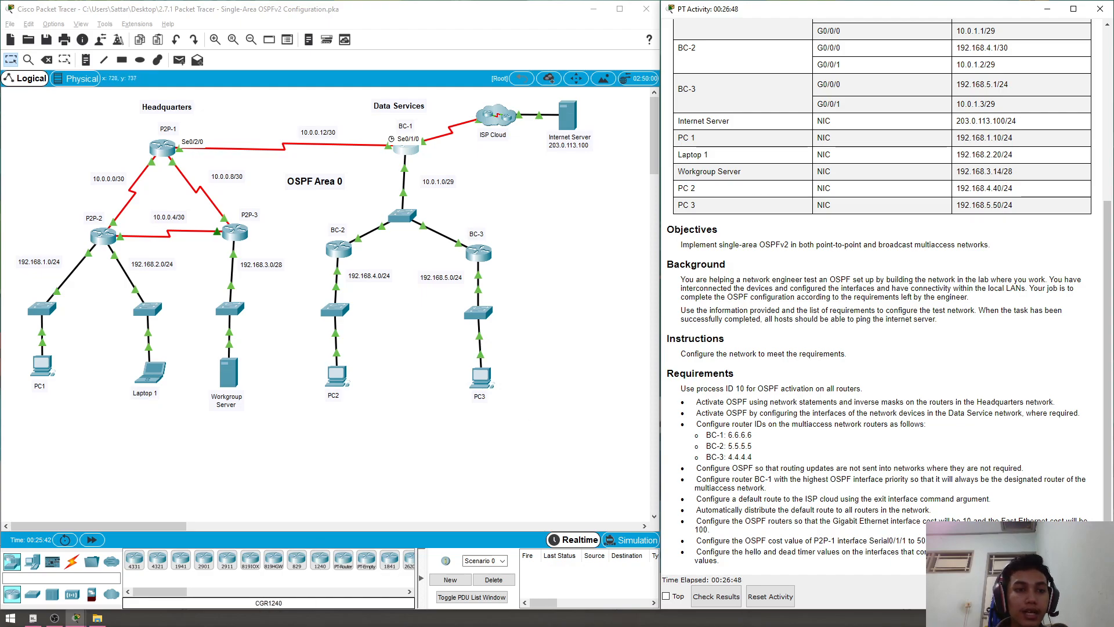
click(406, 148)
click(406, 150)
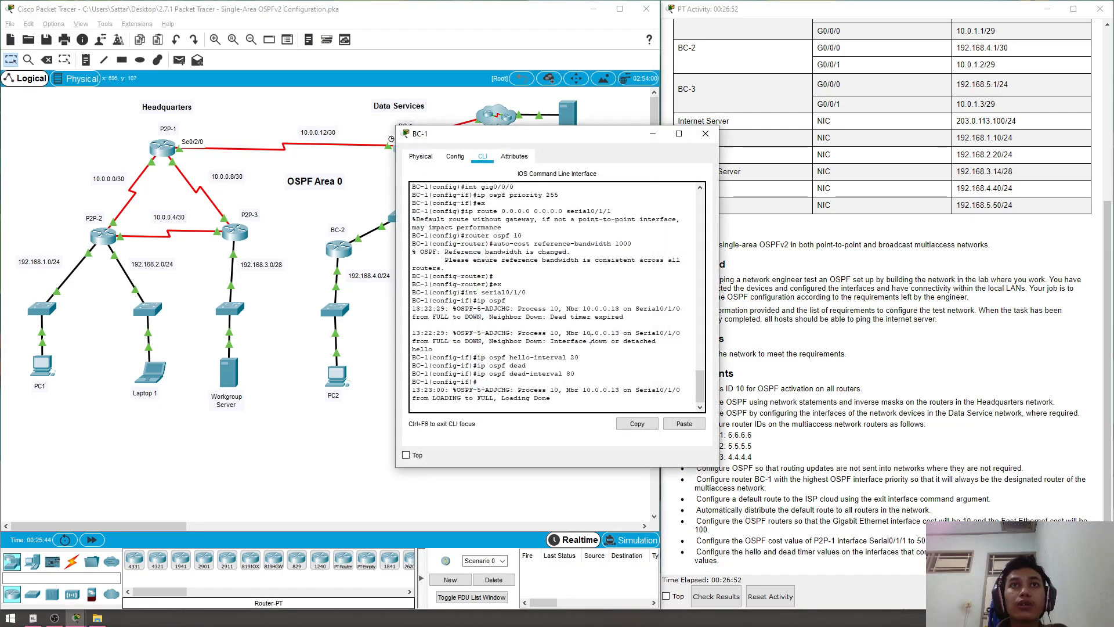
key(Return)
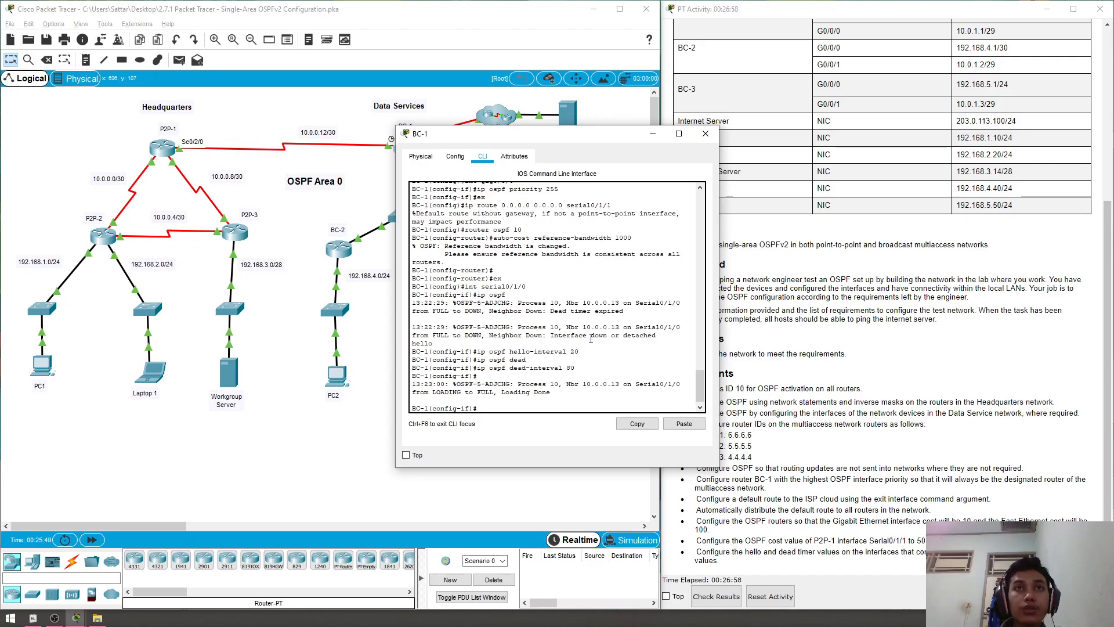
text(ex)
key(Return)
text(ip route 0.0.0.0)
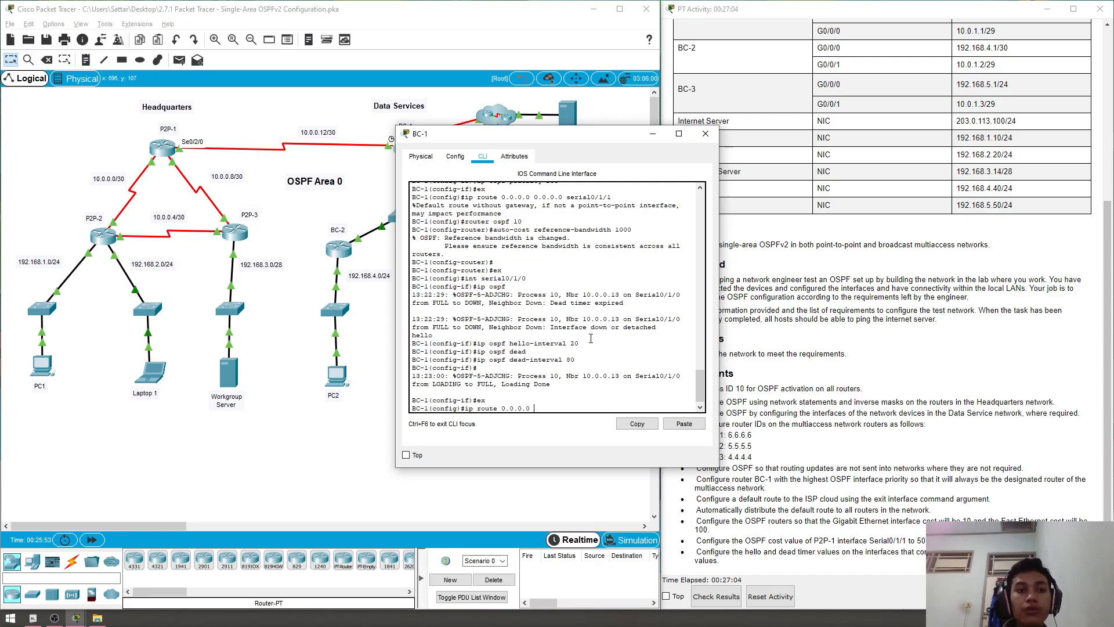
text( 0.0.0.)
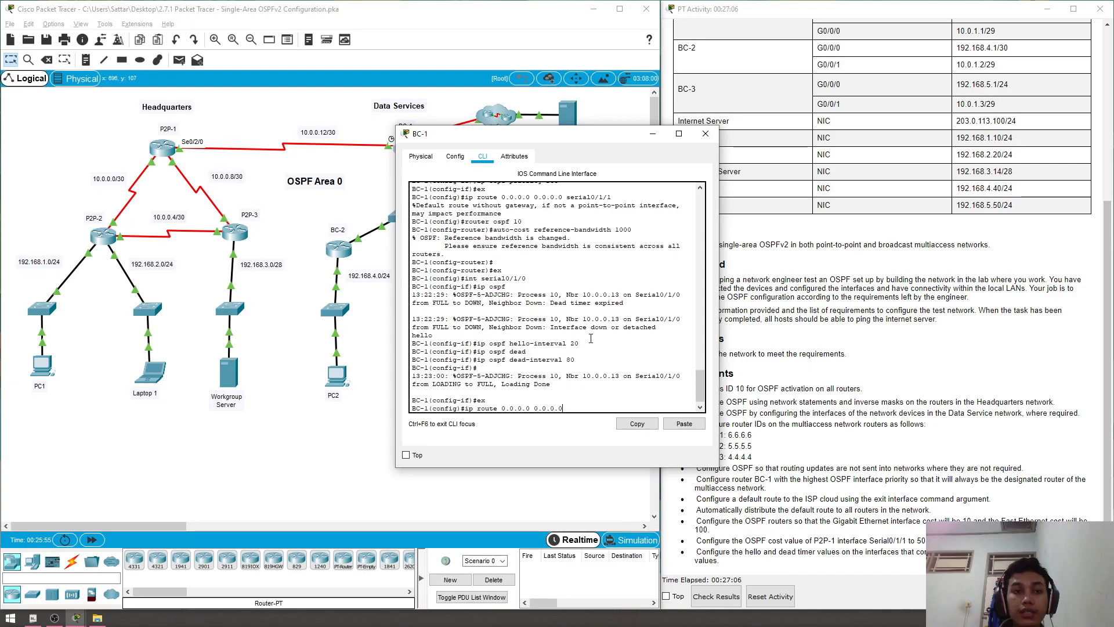
text(0 serial)
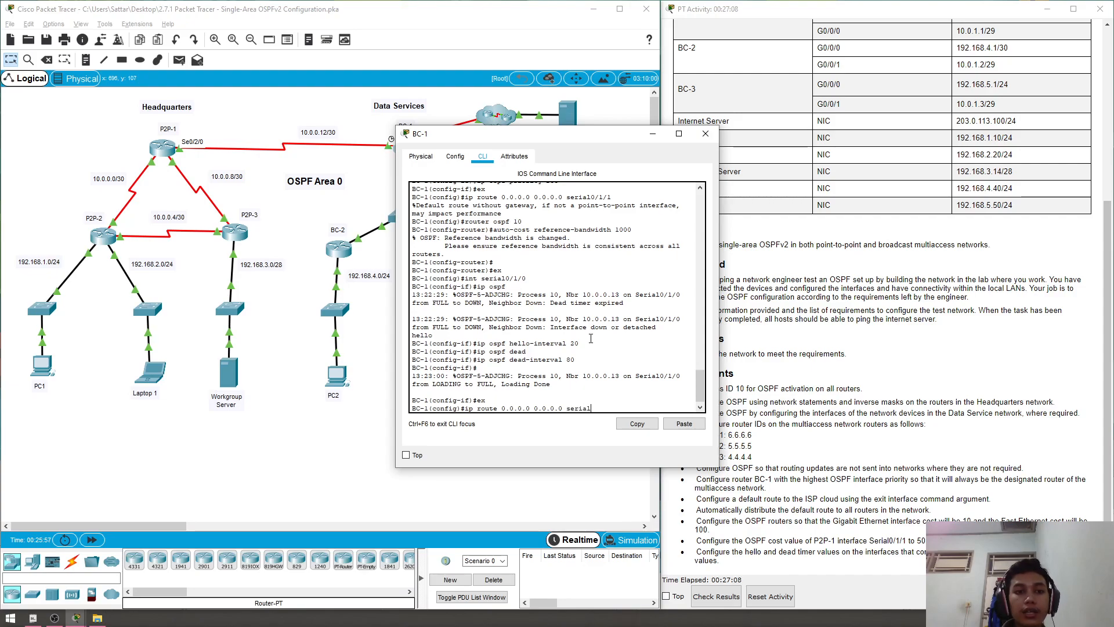
text(0/1/1)
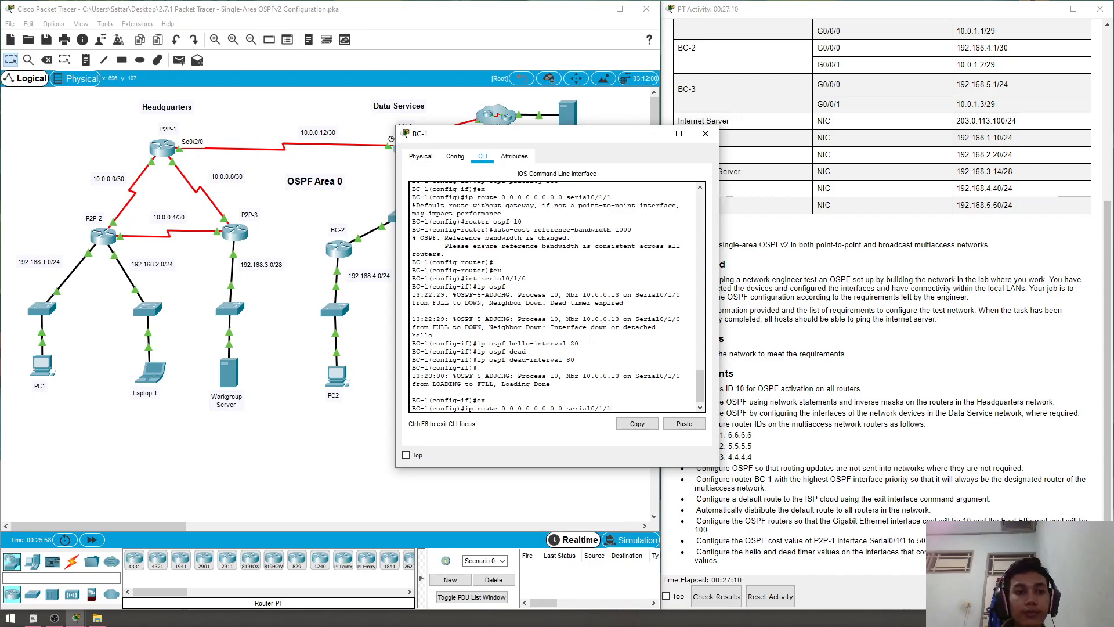
key(Return)
- Distribute BC-1's default route through OSPF process 10 with default-information originate, and close the router's window
text(router ospf 10)
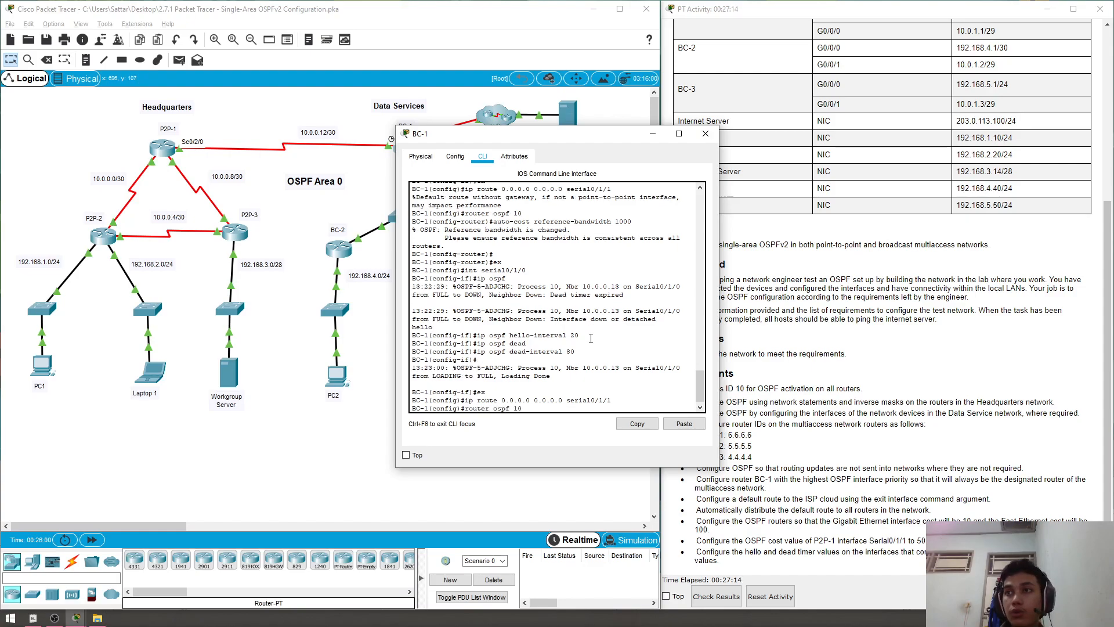
key(Return)
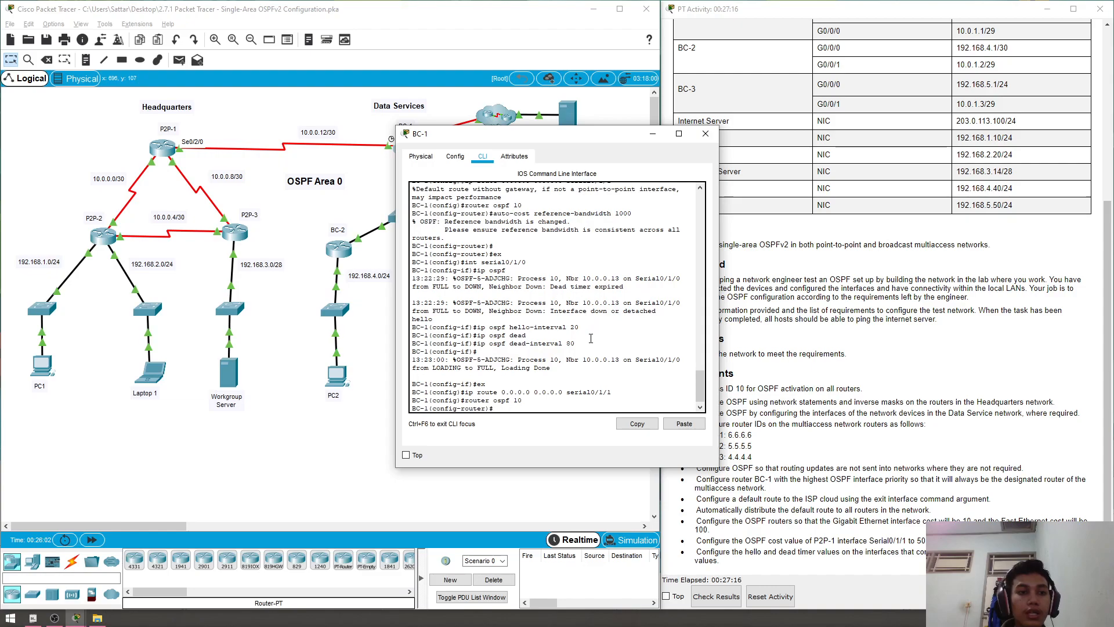
text(deg)
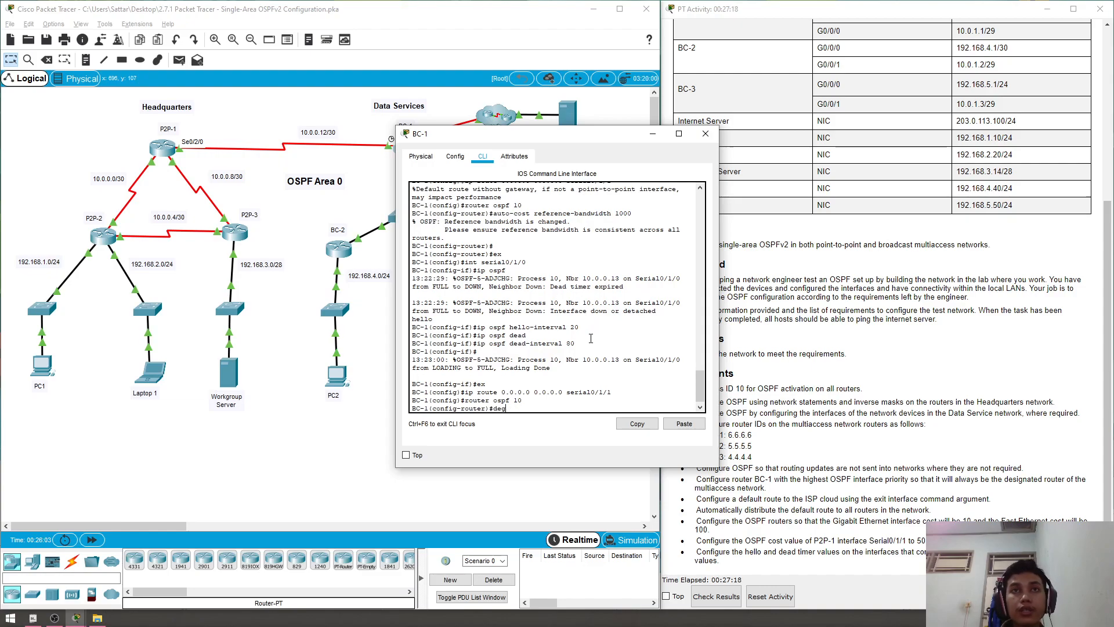
key(BackSpace)
text(fault-)
key(Tab)
text(or)
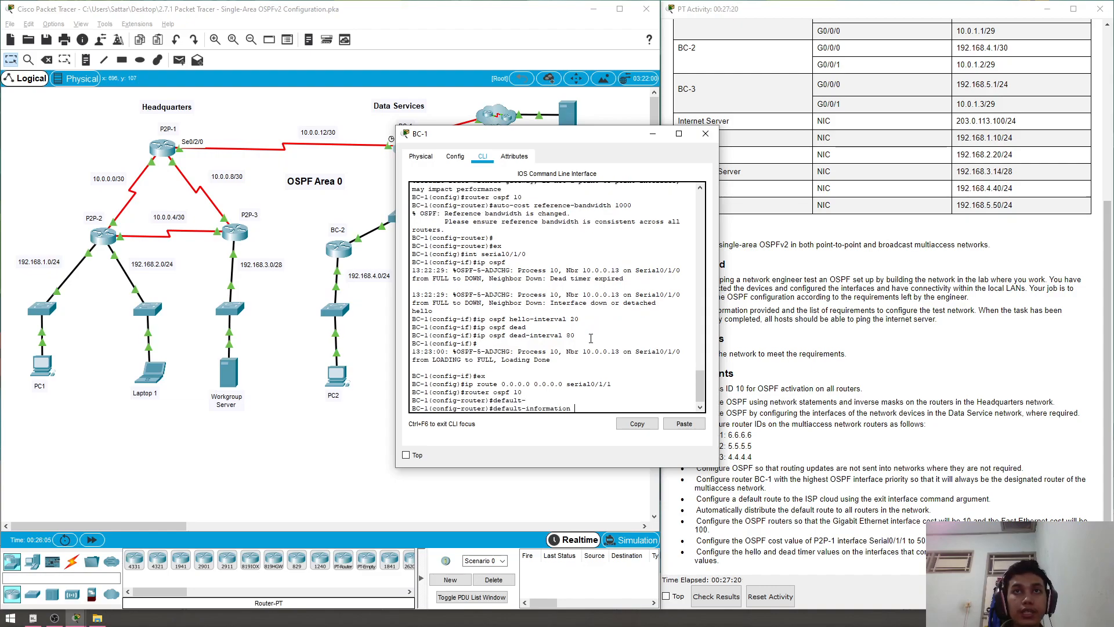
key(Tab)
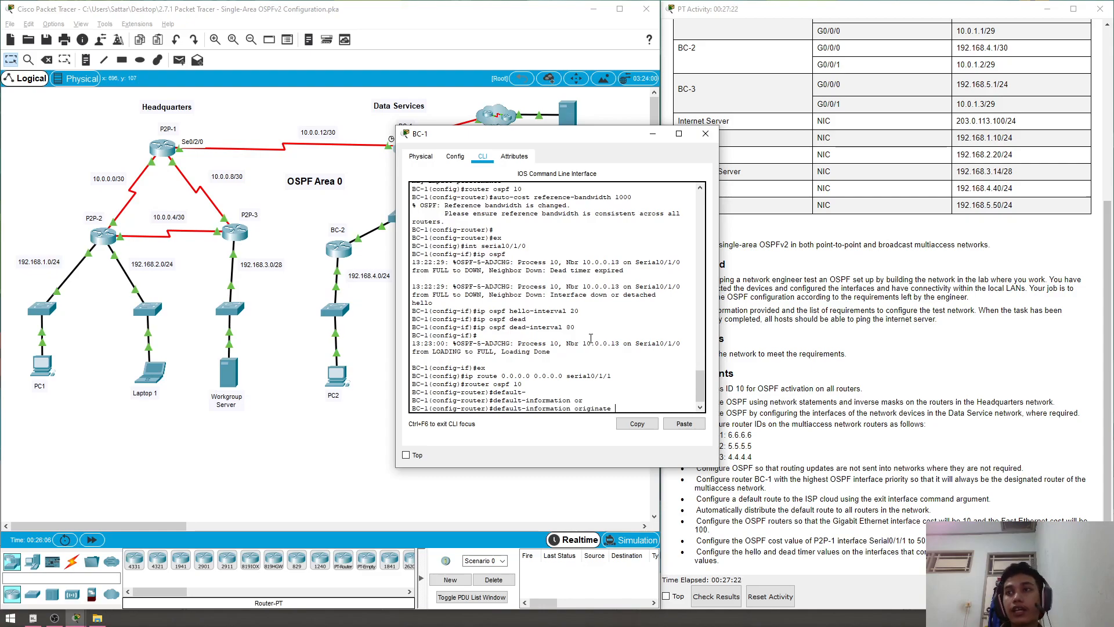
key(Return)
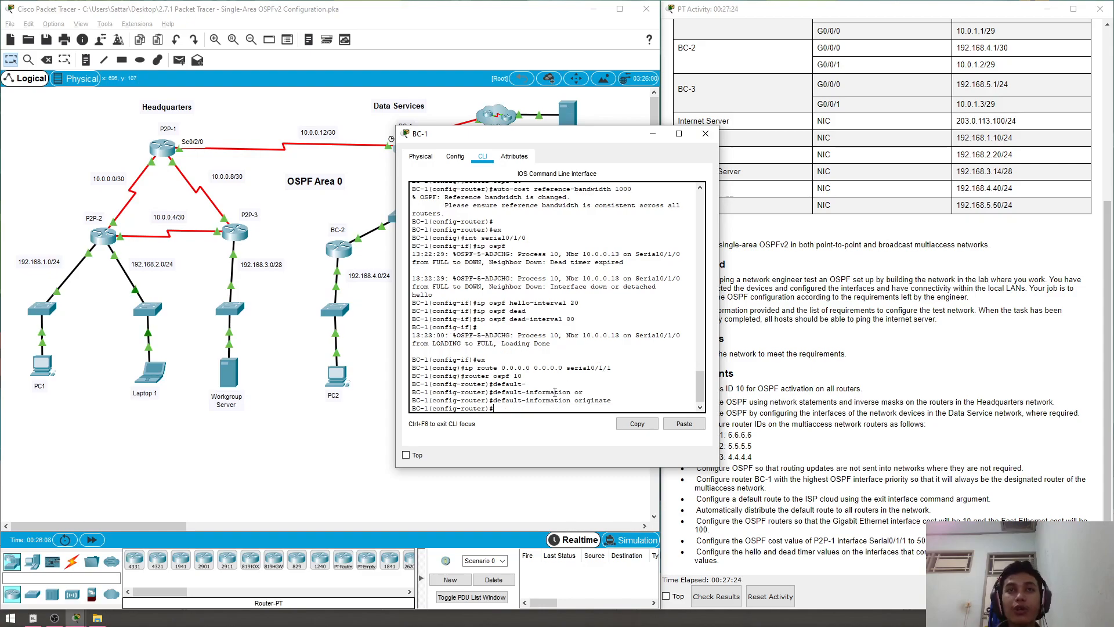
click(697, 136)
- Check the activity results again, reading the overall feedback and reviewing the assessment items of all routers
click(716, 596)
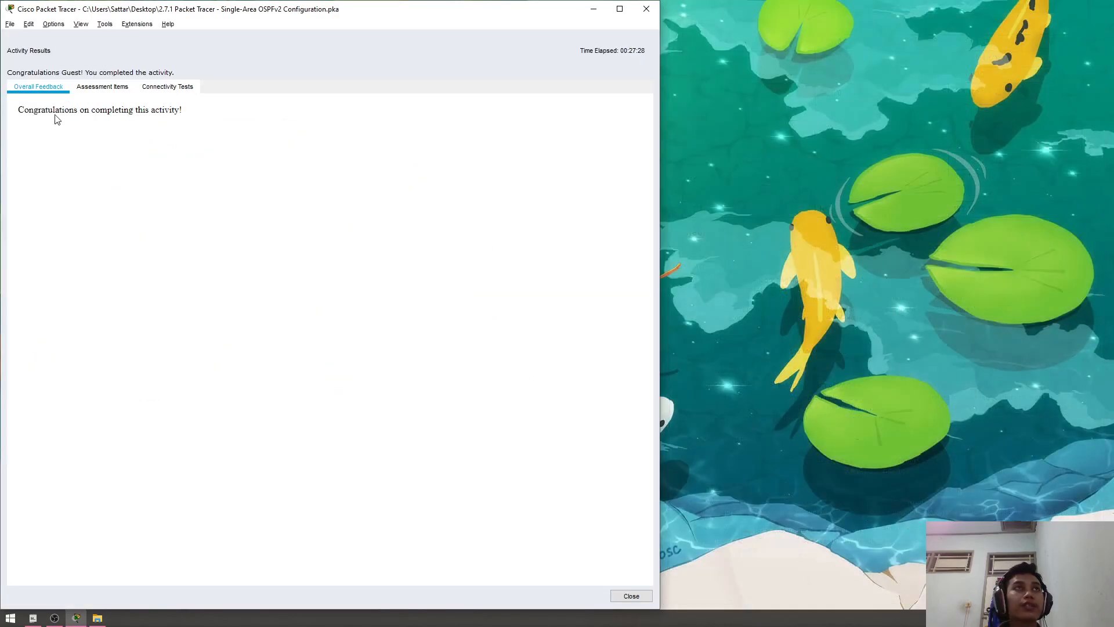
drag(30, 115, 182, 114)
click(163, 126)
click(116, 88)
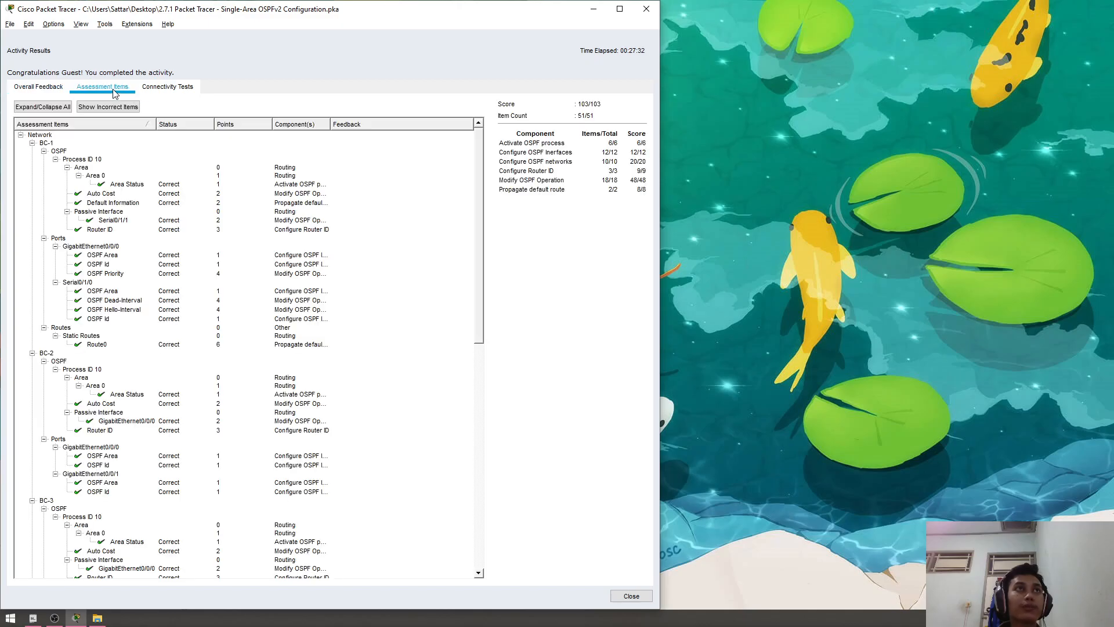
scroll(192, 232, down, 18)
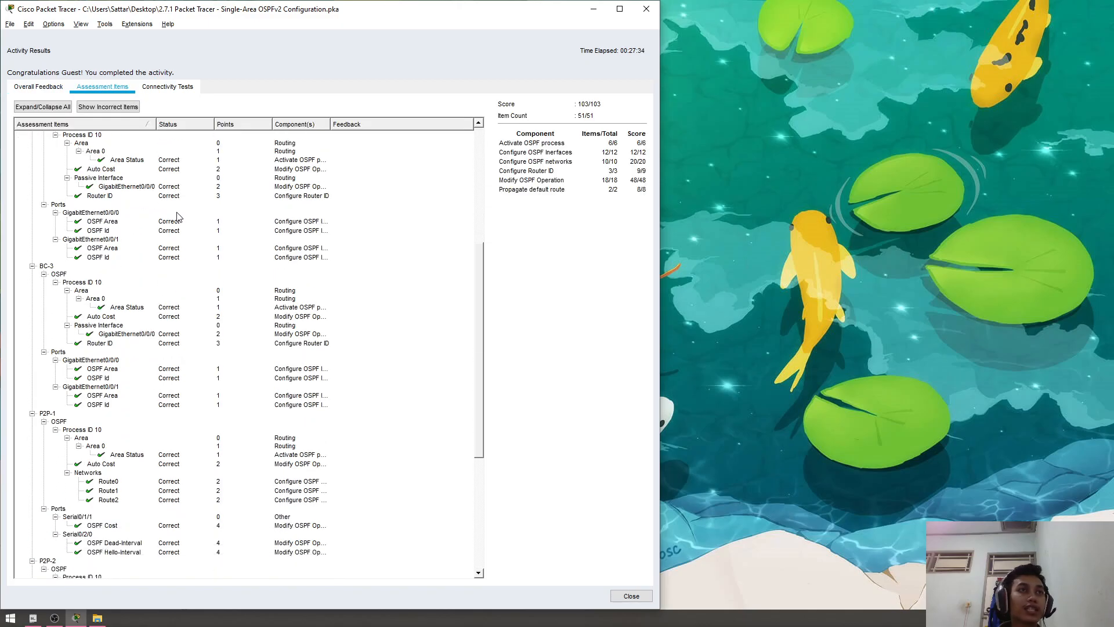
scroll(207, 262, up, 18)
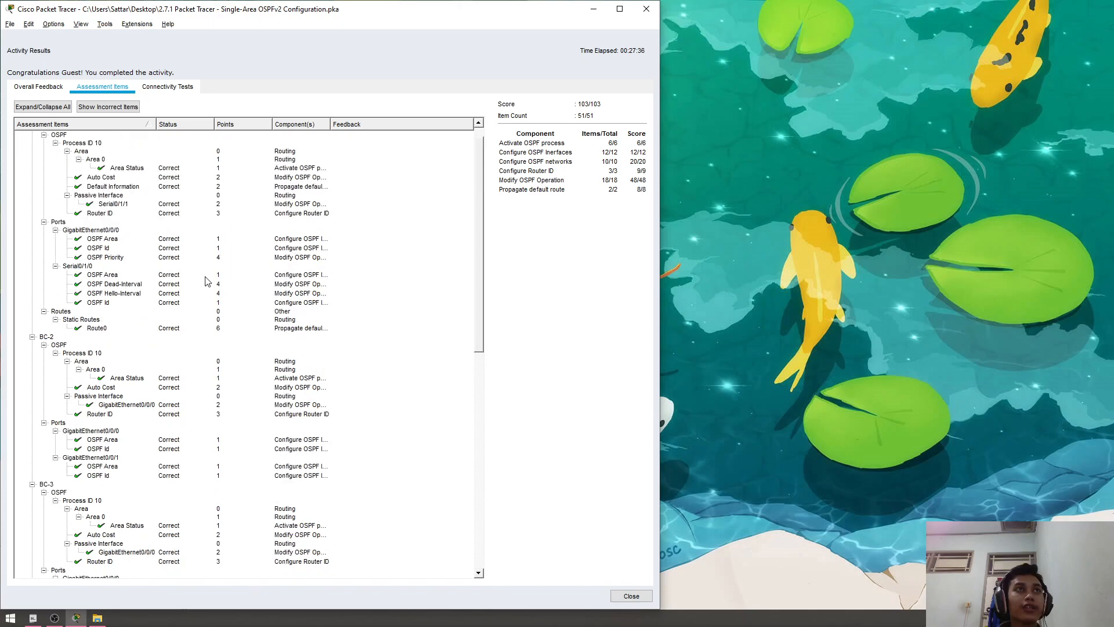